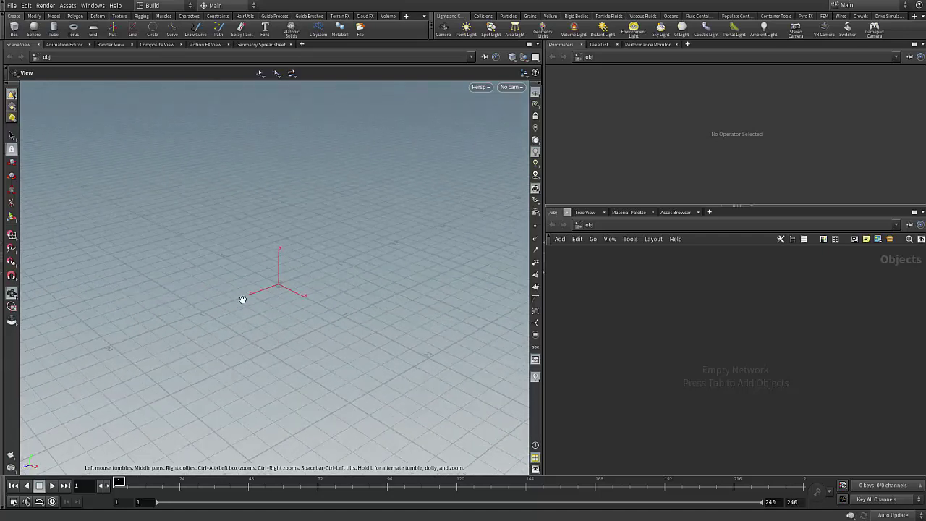
- Create a Geometry object, name it stairs and go inside its network
drag(314, 328, 233, 291)
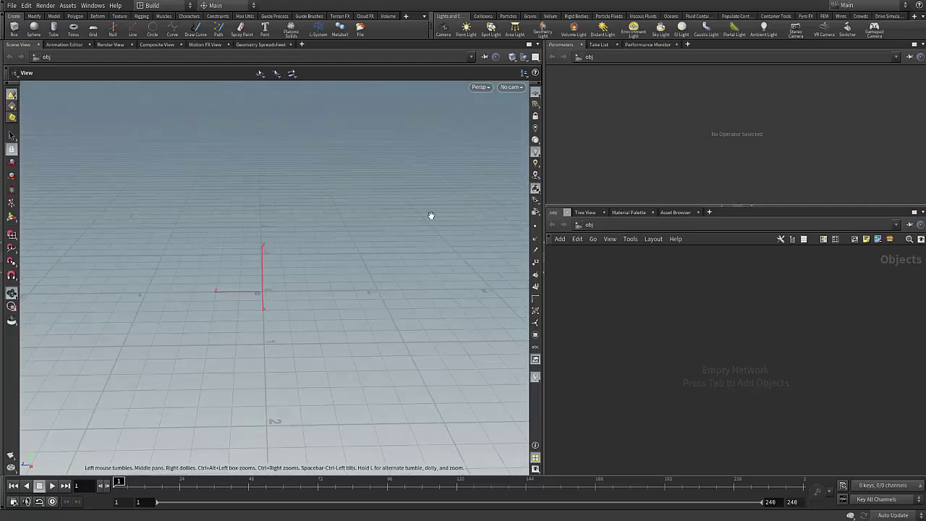
drag(432, 214, 391, 348)
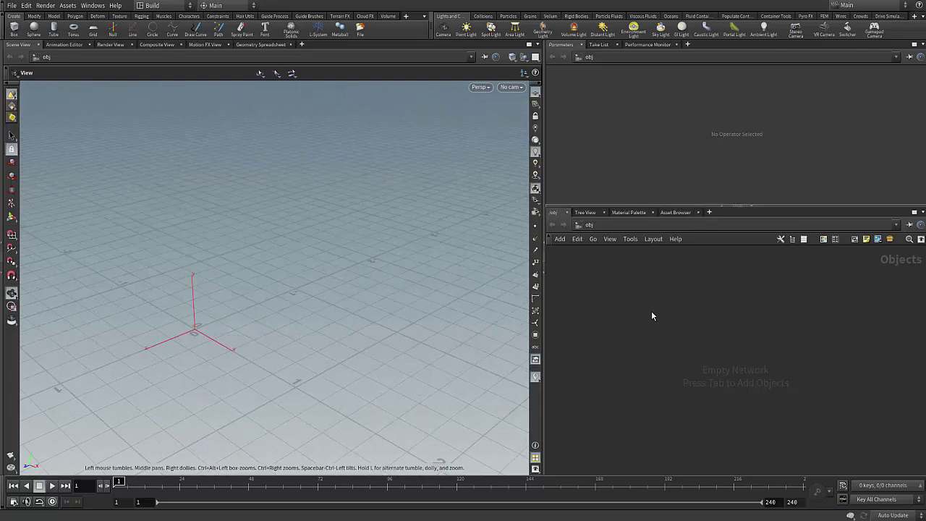
key(Tab)
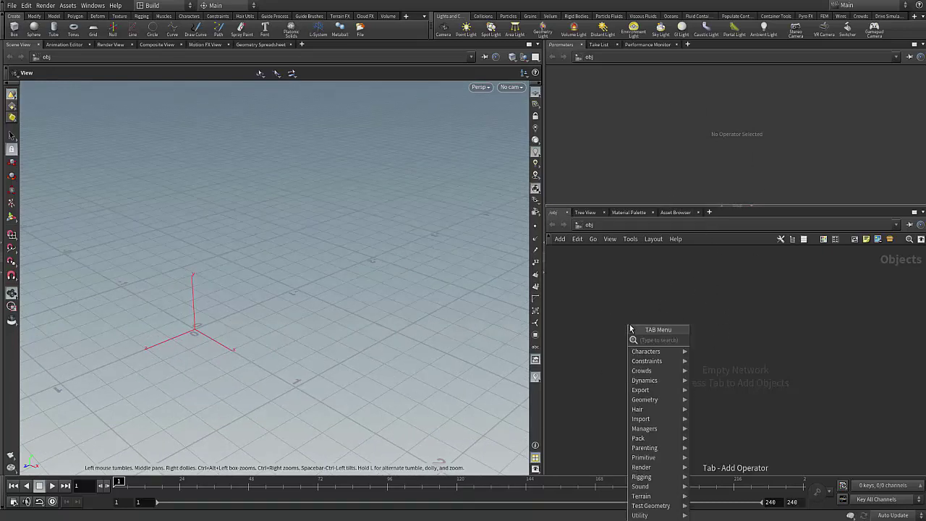
right_click(632, 311)
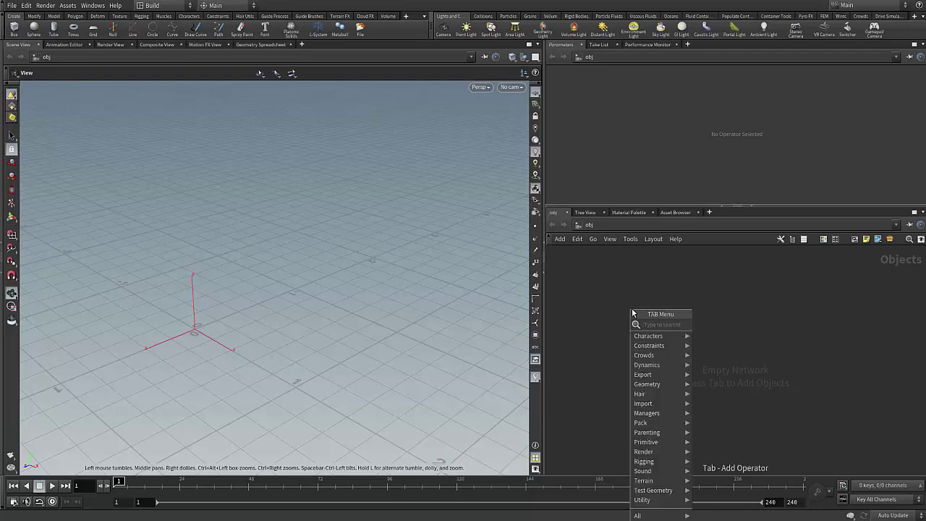
text(go)
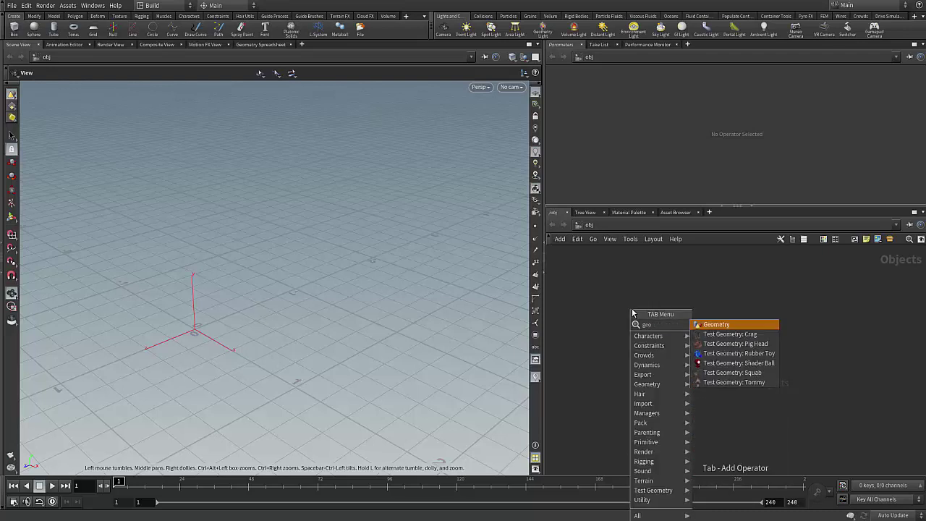
key(Return)
click(680, 334)
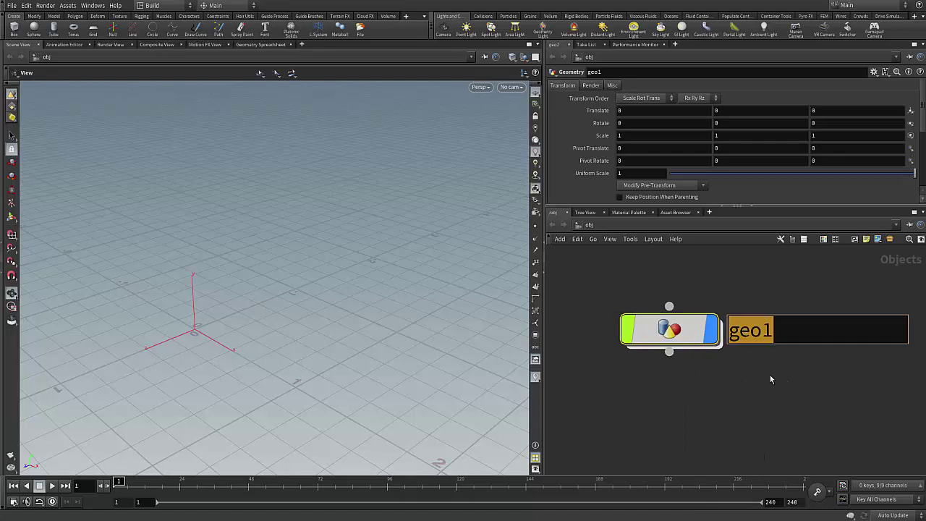
text(stairs)
key(Return)
key(Return)
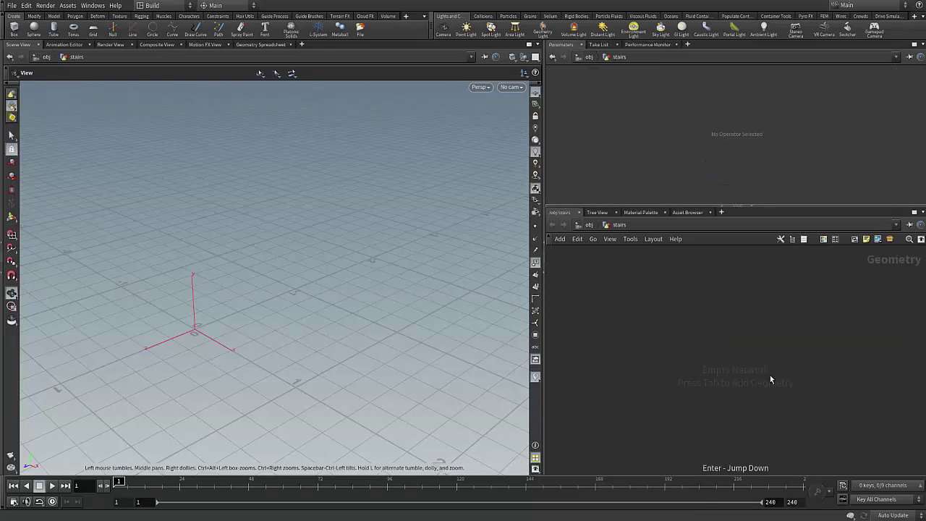
- Place an Add node in the stairs network and enable its point 0 at the origin (0, 0, 0)
key(Tab)
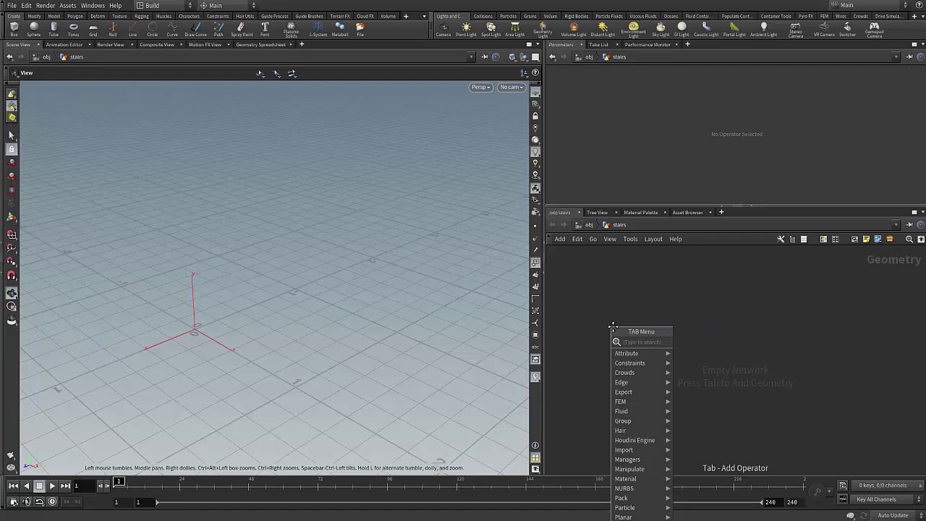
text(box)
key(Return)
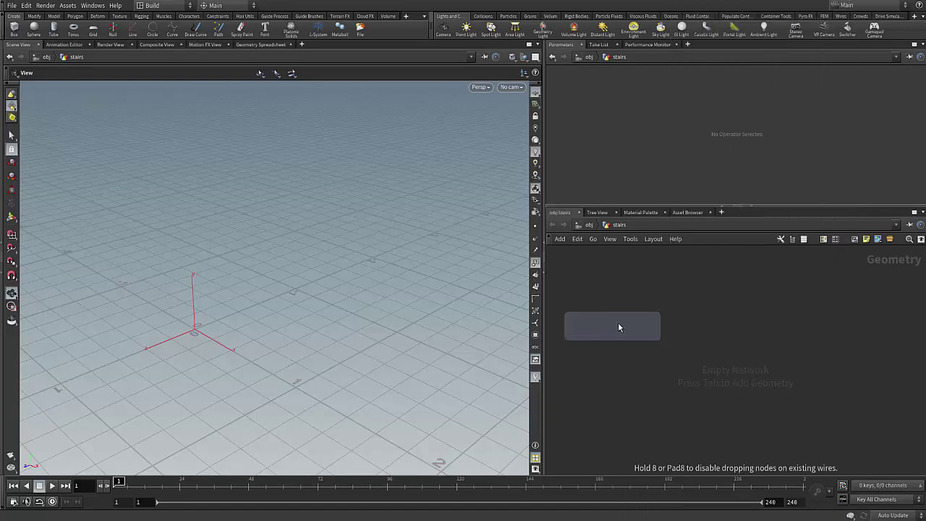
click(619, 327)
click(580, 124)
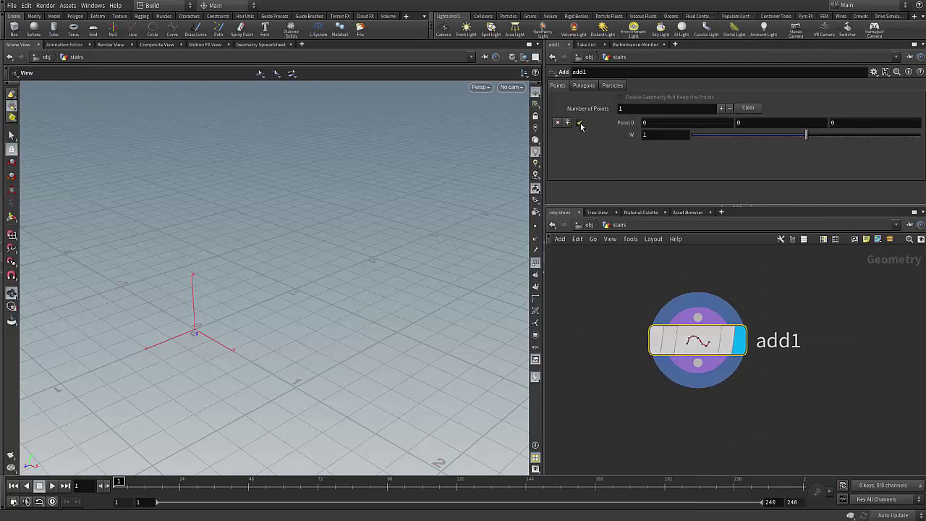
- Turn off the origin gnomon in the viewport's display options
drag(307, 348, 308, 350)
right_drag(308, 350, 275, 366)
middle_drag(275, 366, 394, 371)
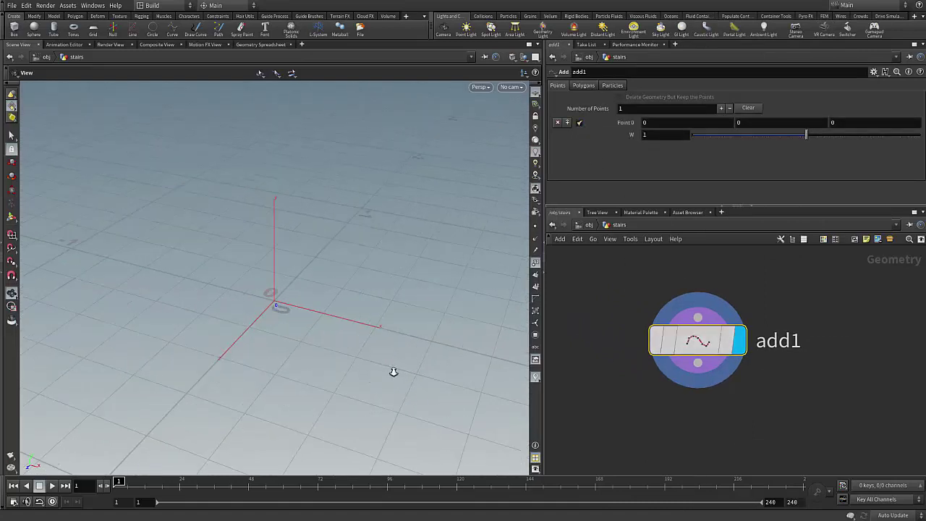
right_drag(393, 371, 400, 370)
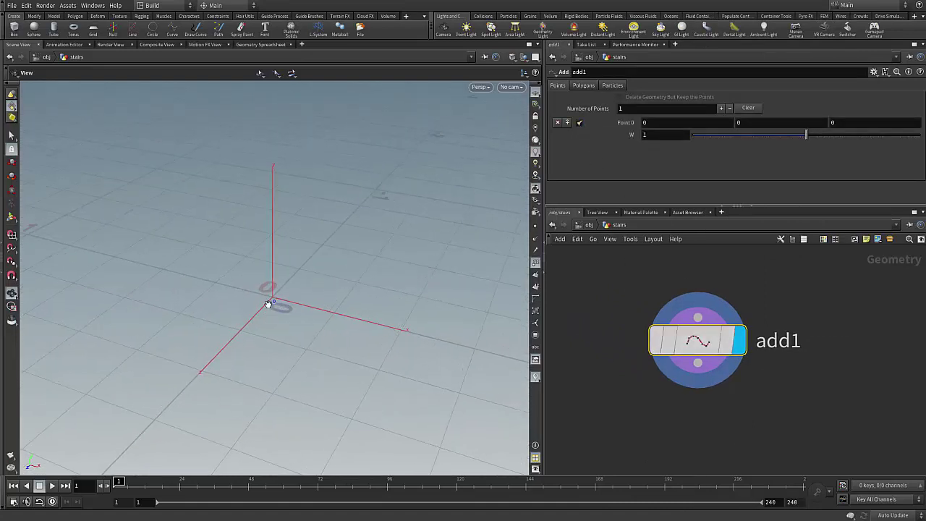
click(536, 264)
drag(355, 250, 384, 232)
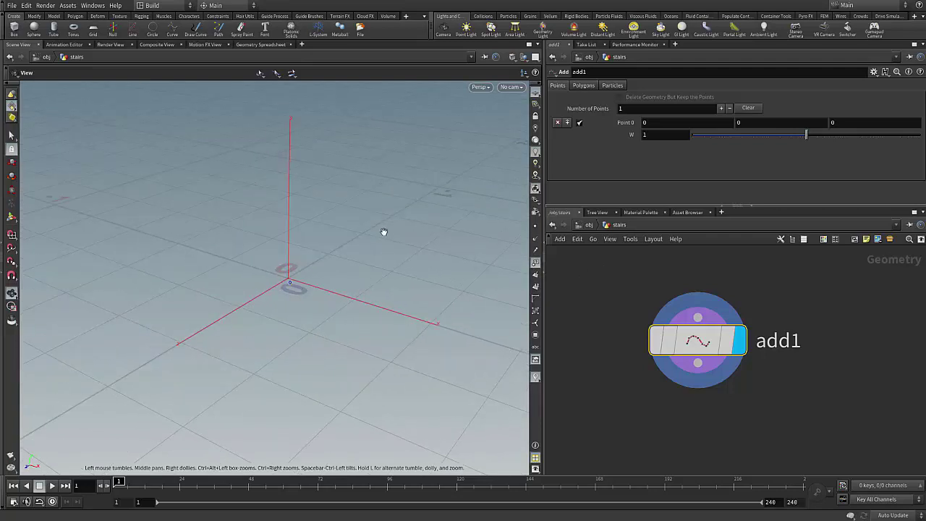
key(d)
drag(348, 129, 373, 139)
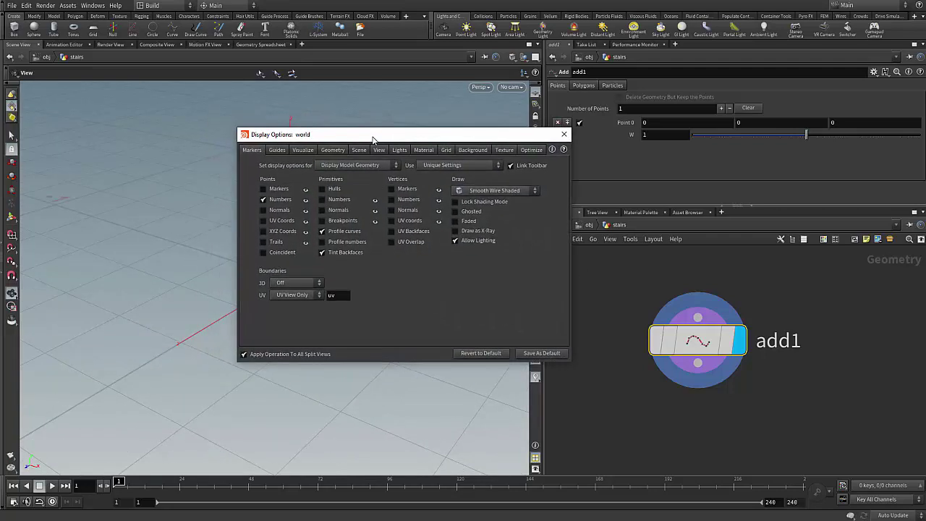
click(280, 152)
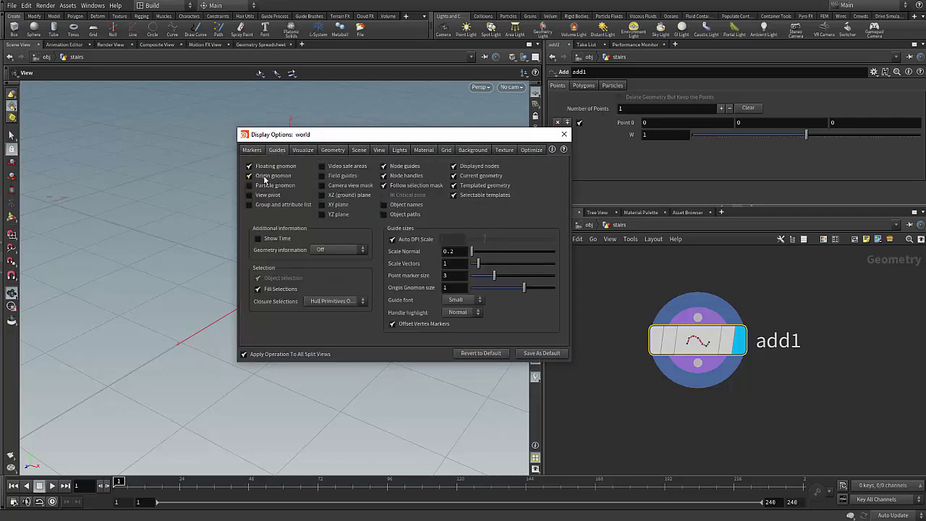
click(266, 179)
drag(364, 141, 152, 426)
click(354, 419)
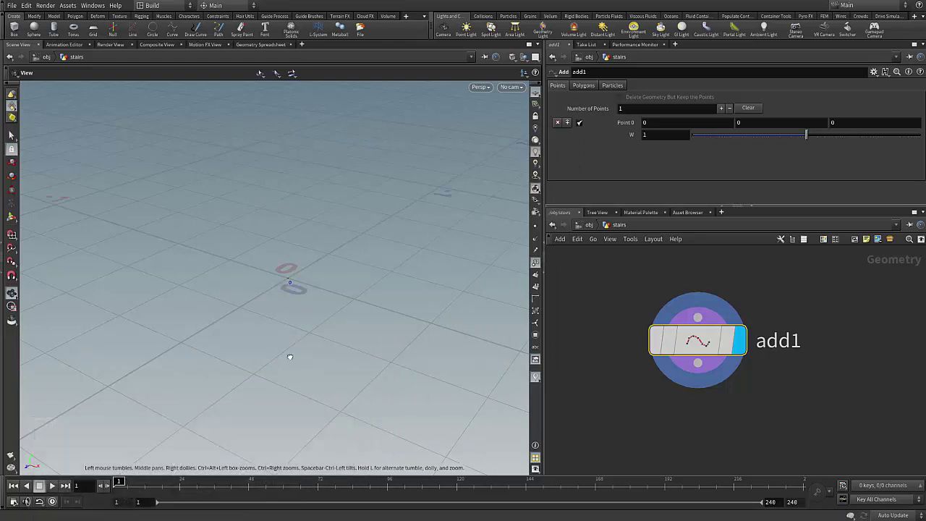
- Rename the Add node as start_point
scroll(289, 356, up, 5)
scroll(695, 402, down, 3)
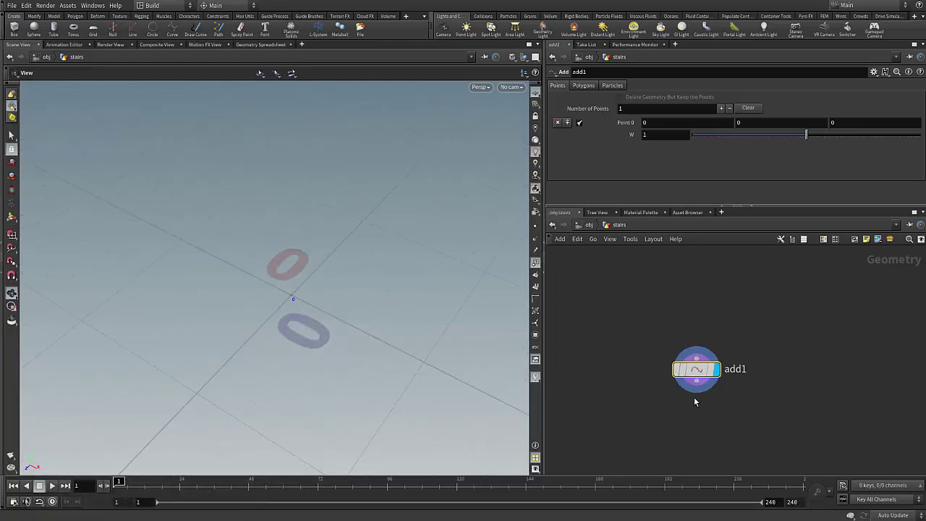
drag(318, 298, 192, 312)
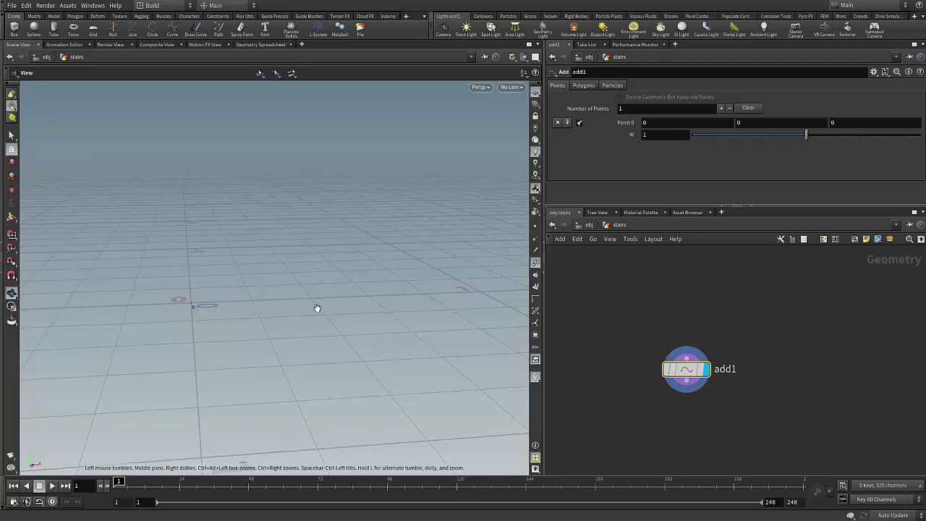
scroll(736, 407, up, 1)
scroll(704, 403, up, 2)
key(F2)
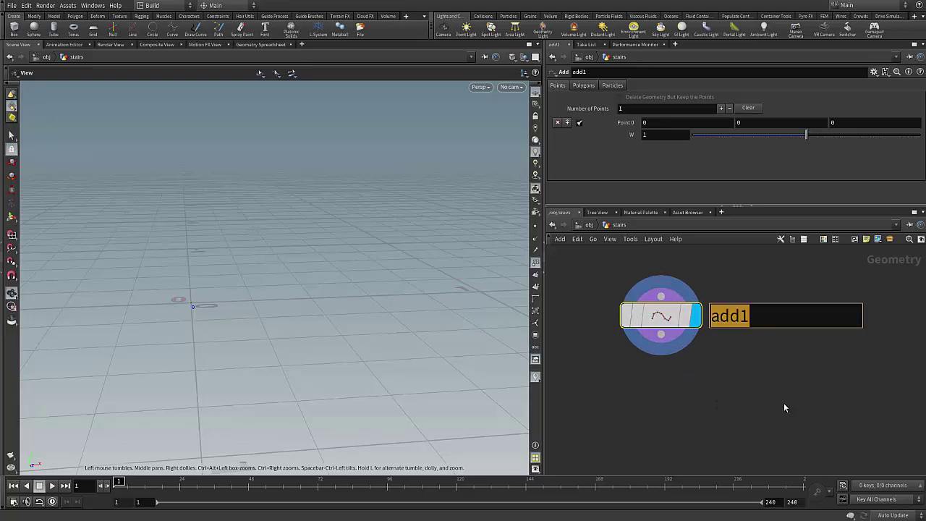
text(start_point)
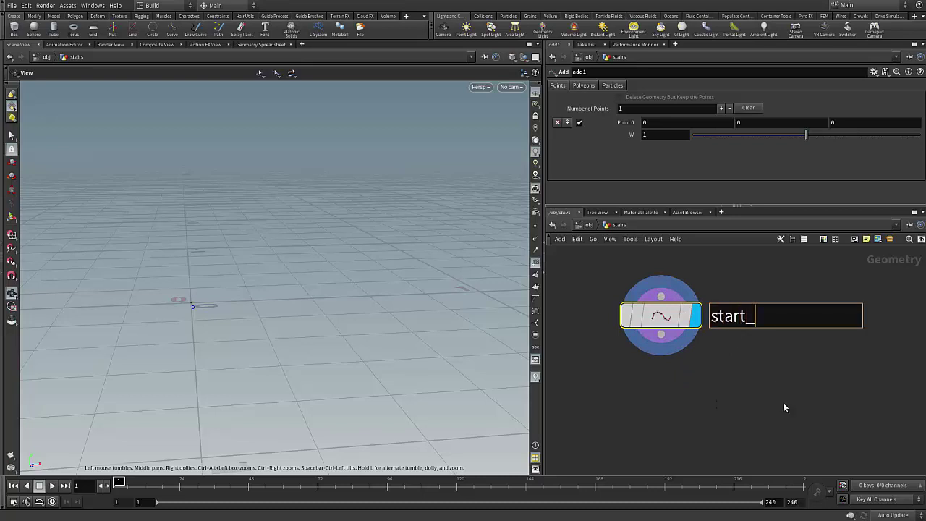
key(Return)
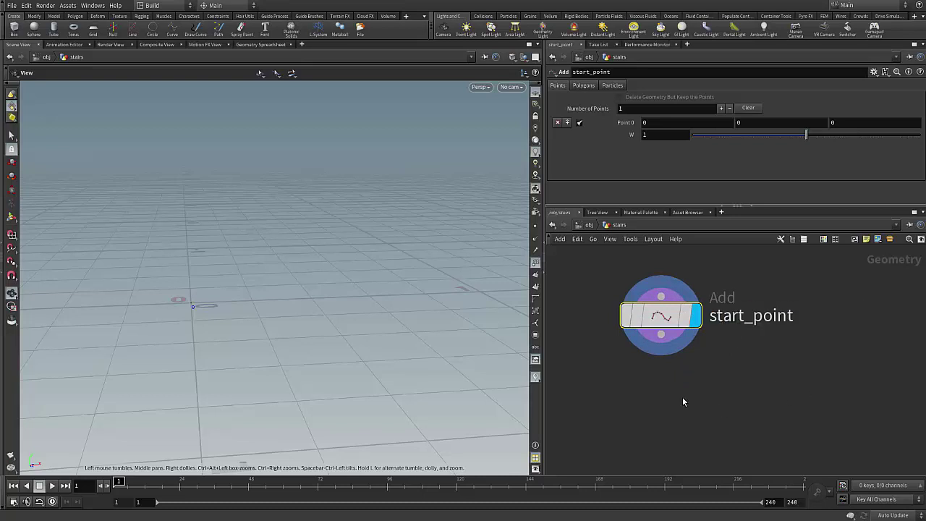
- Add an Attribute Wrangle node below start_point and wire start_point's output into its first input
key(Tab)
text(aw)
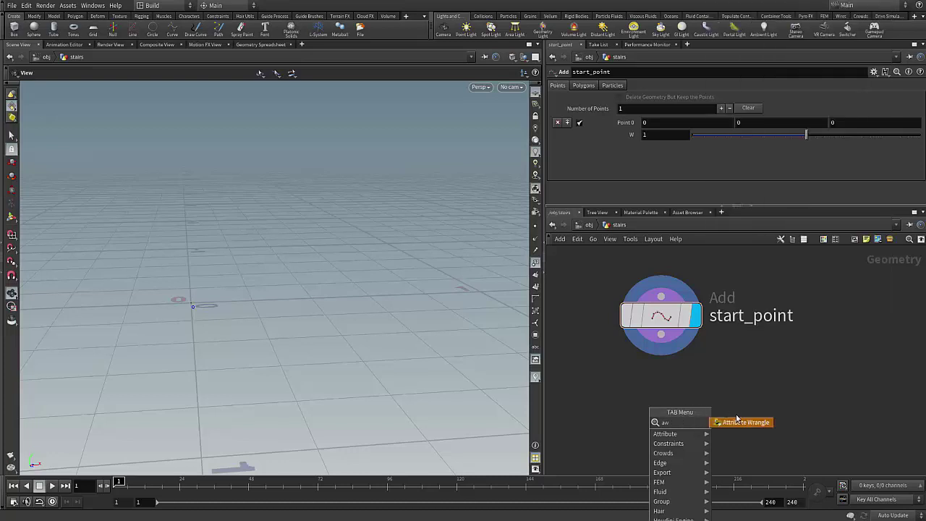
click(738, 422)
click(658, 395)
drag(630, 370, 613, 371)
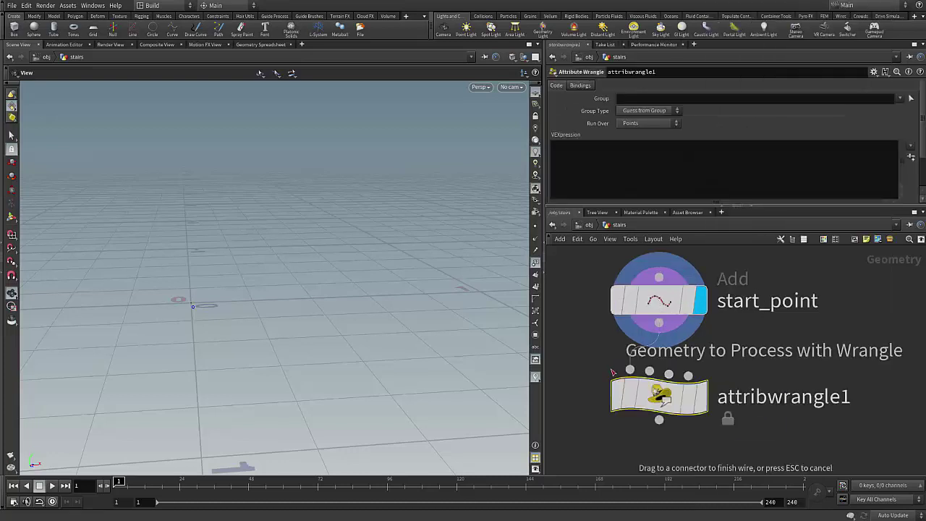
click(658, 323)
drag(655, 395, 655, 409)
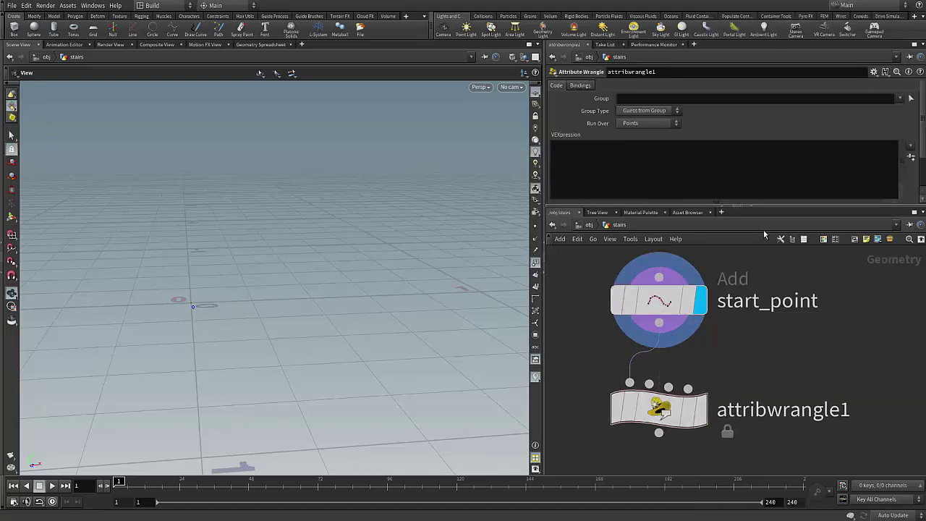
- Set the Attribute Wrangle to run over Detail (only once) and enlarge the parameter area
click(665, 159)
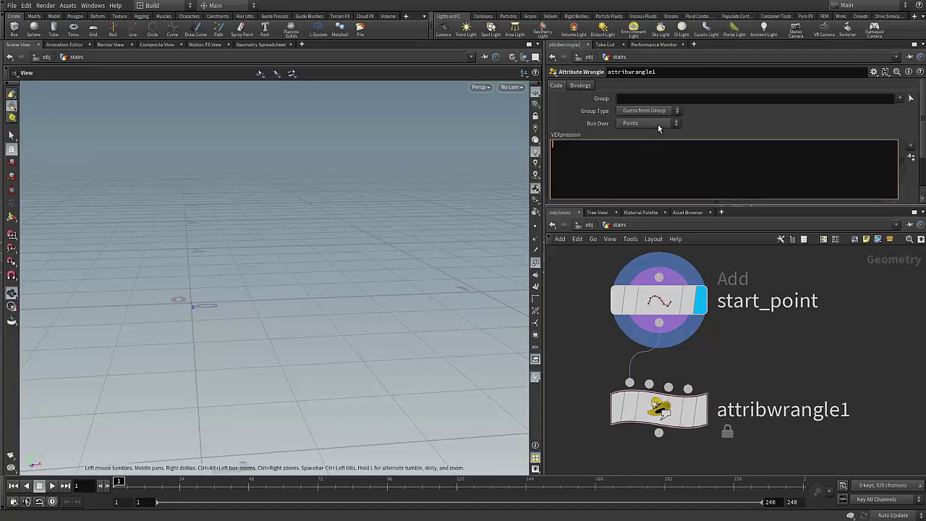
click(657, 124)
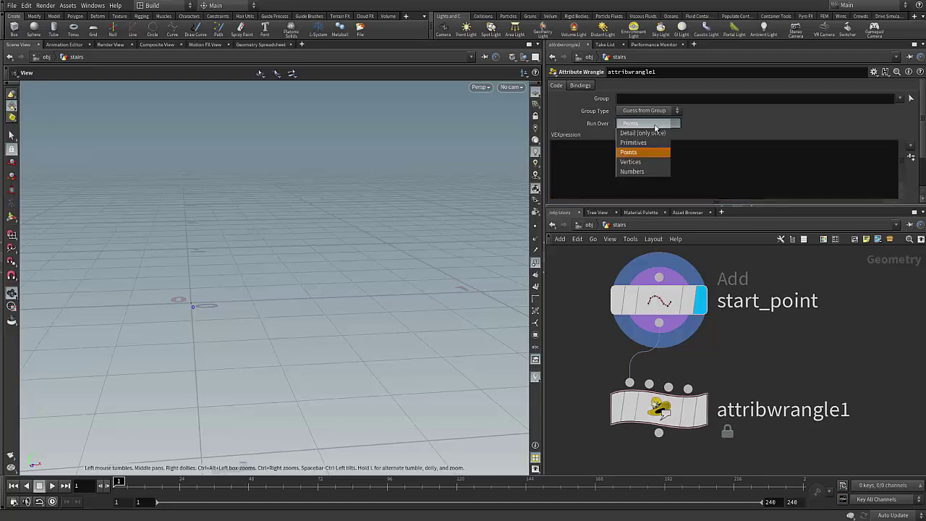
click(632, 134)
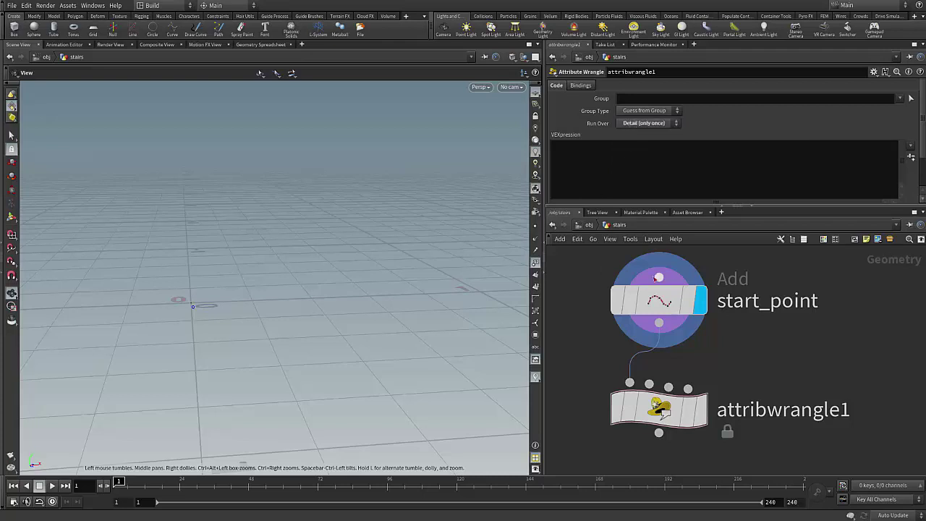
drag(770, 206, 781, 245)
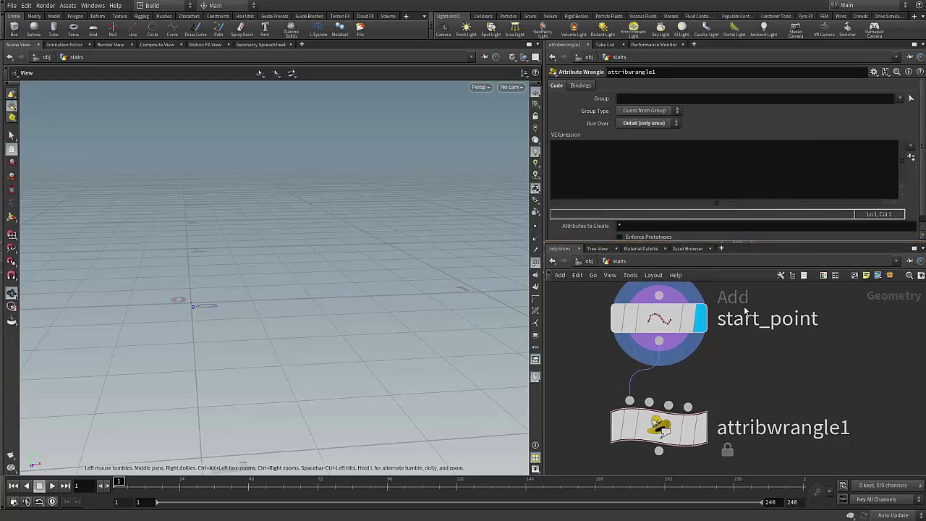
- Rename the Attribute Wrangle as populate_points and make it the displayed and rendered node
double_click(733, 428)
text(po)
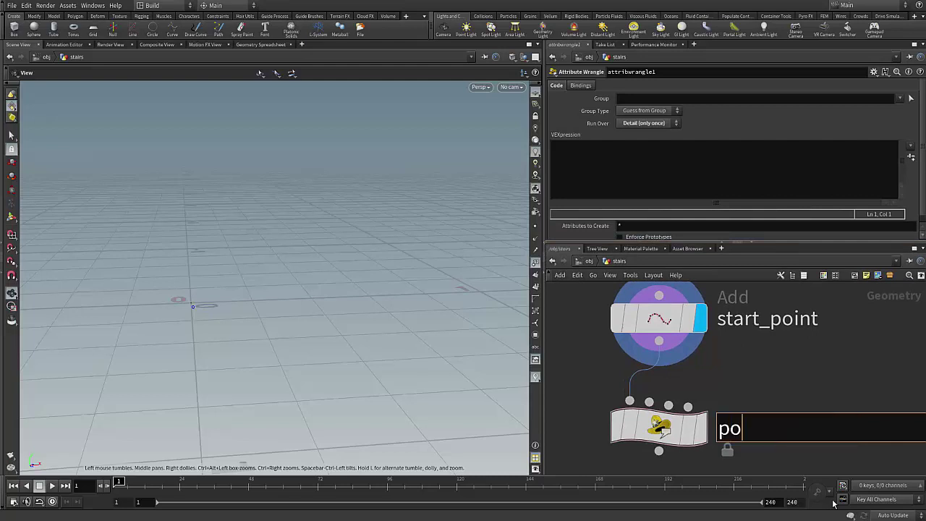
text(pulate_pi)
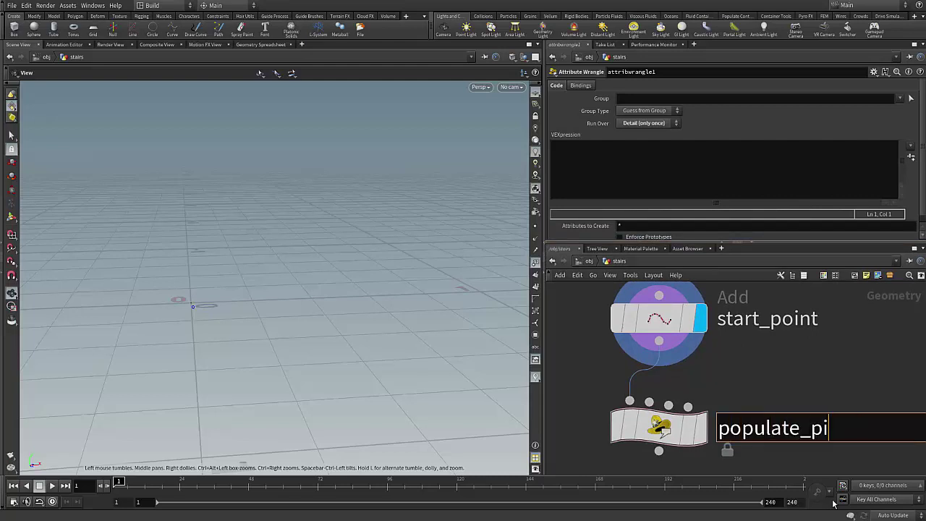
key(BackSpace)
text(oints)
key(Return)
scroll(796, 420, down, 2)
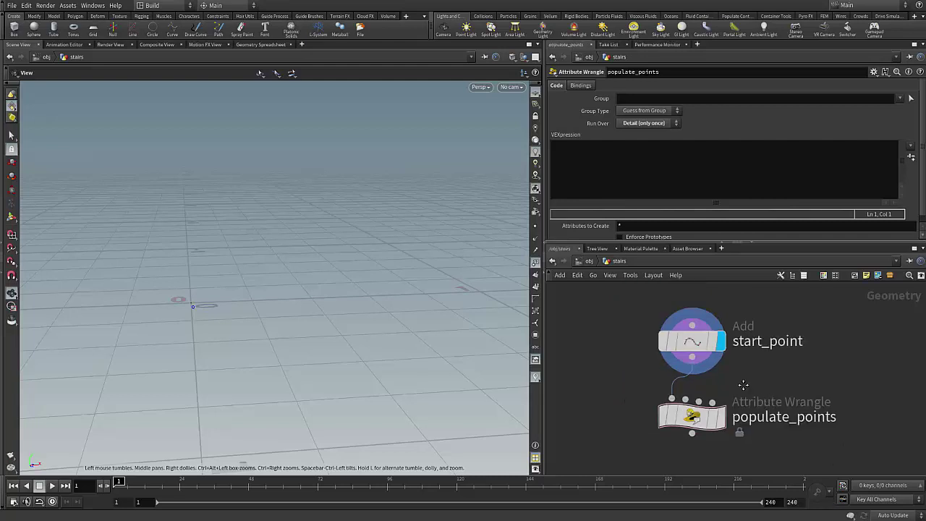
click(686, 427)
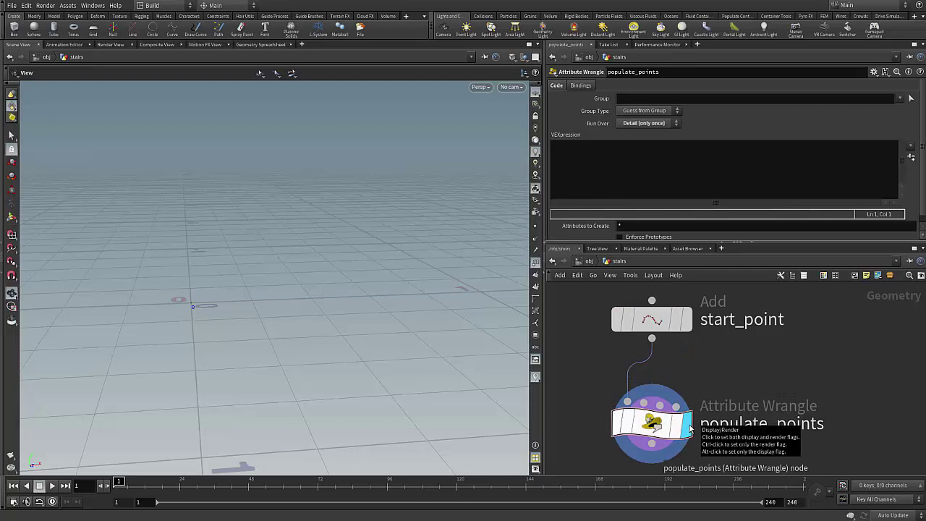
mouse_move(658, 424)
mouse_down()
mouse_move(638, 413)
mouse_move(658, 429)
mouse_up()
- Enlarge the parameter area and start populate_points' VEXpression with float stairHeight=ch("stairHeight");
click(594, 180)
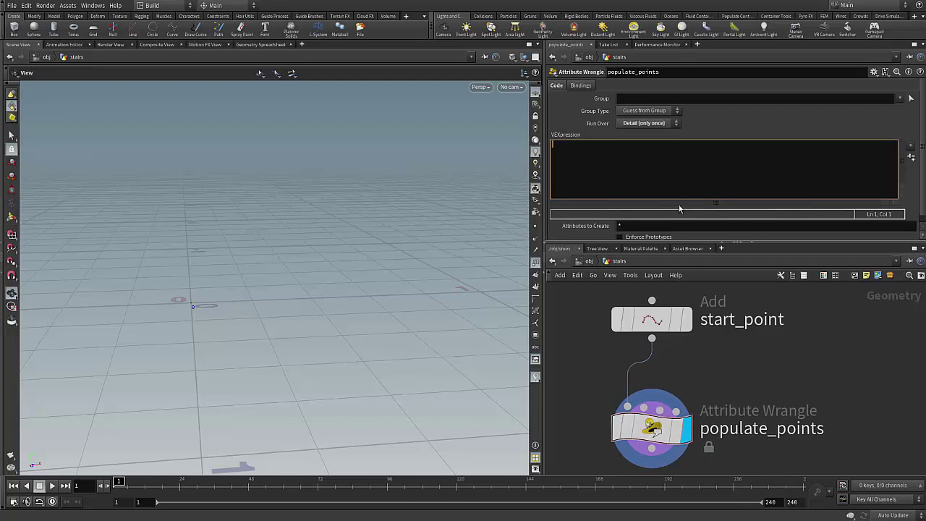
drag(673, 243, 672, 278)
drag(654, 344, 656, 367)
middle_drag(746, 363, 742, 348)
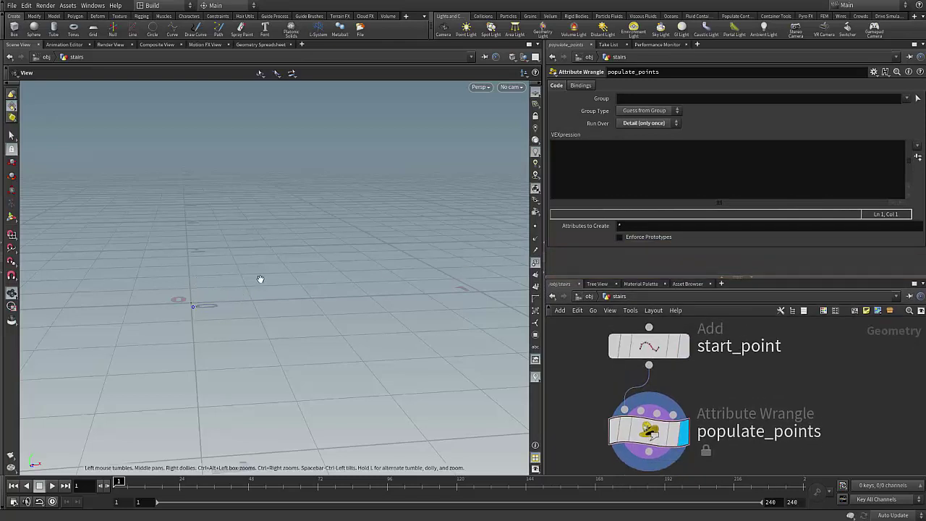
click(593, 155)
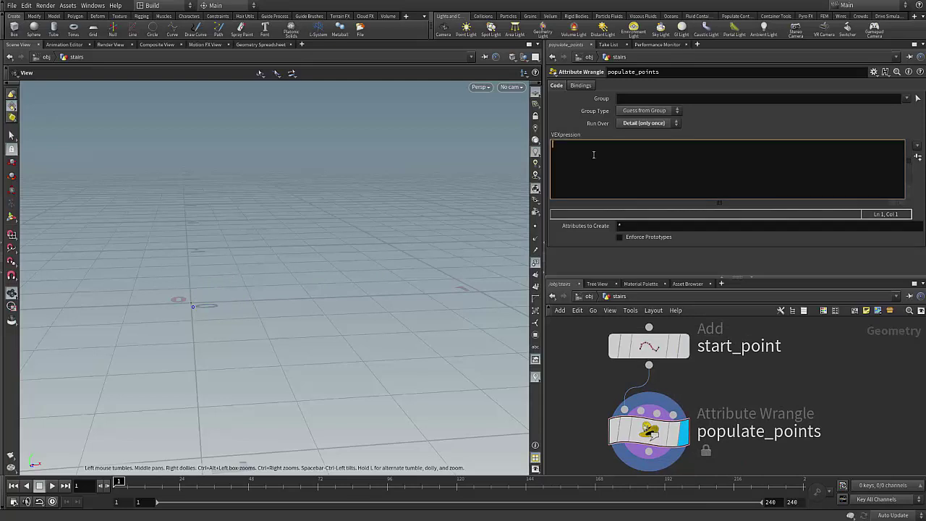
text(float stairH)
text(eight=ch())
text("stairHe)
text(ight");)
key(Return)
- Add a second code line declaring float stairDepth=ch("stairDepth");
text(float )
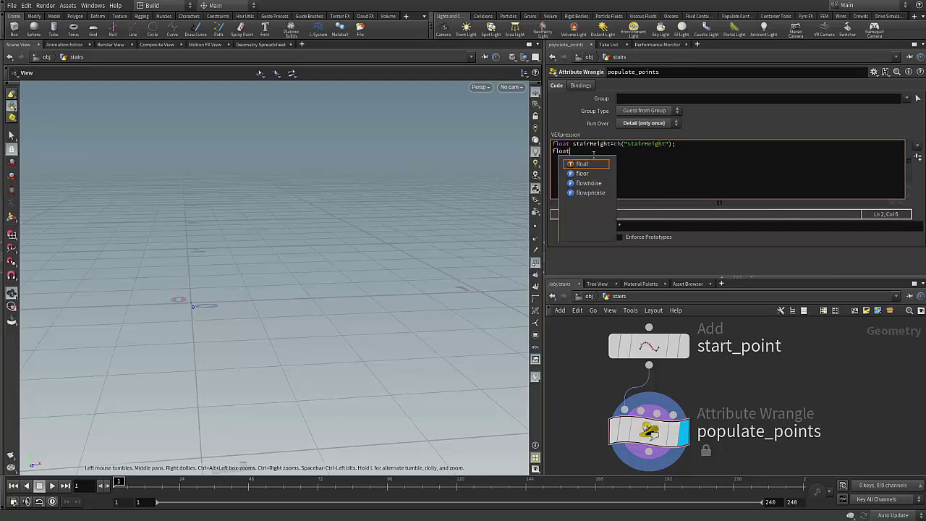
text(stairDepth)
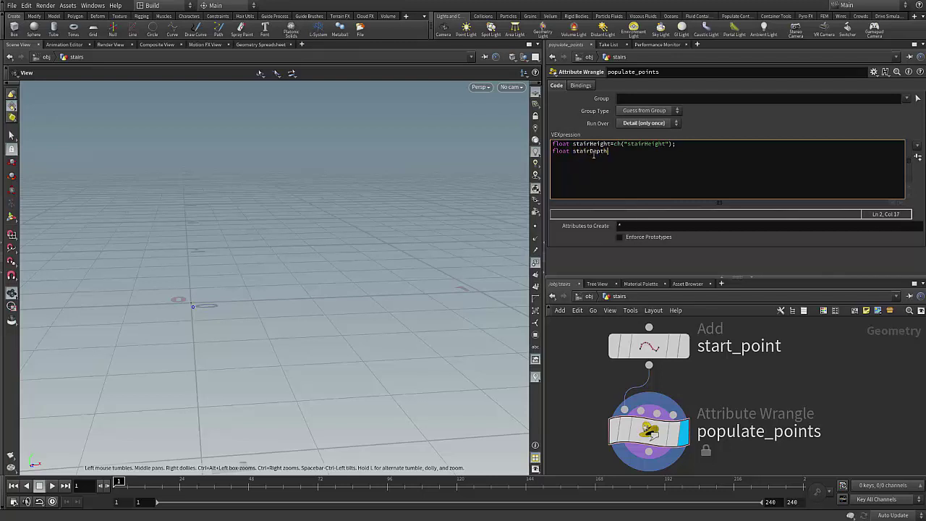
text(())
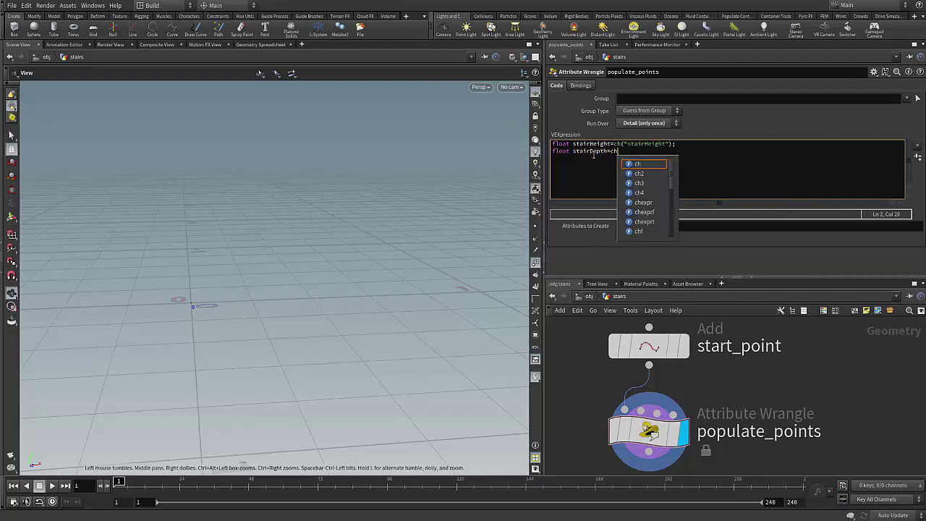
text(")
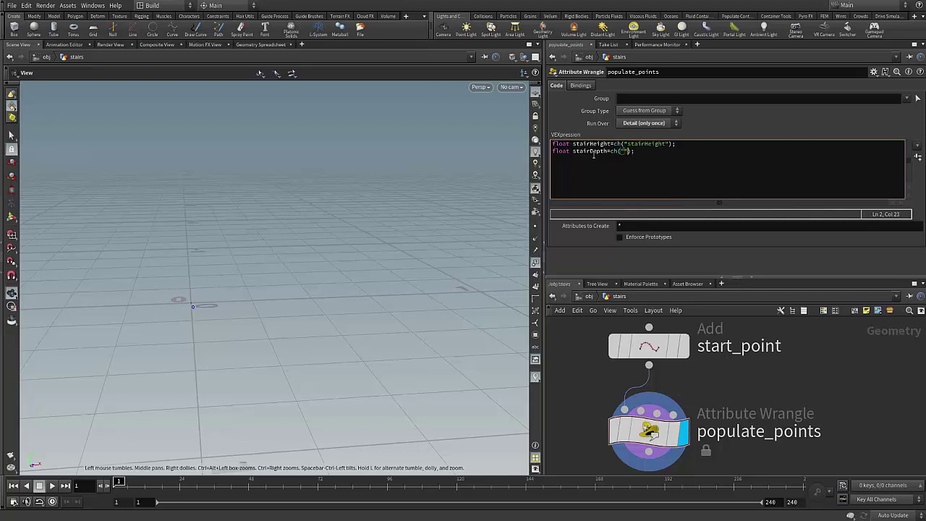
text(stairDepth)
- Create the spare parameters from the code and set Stairheight to 0.133 and Stairdepth to 0.194
key(ctrl+a)
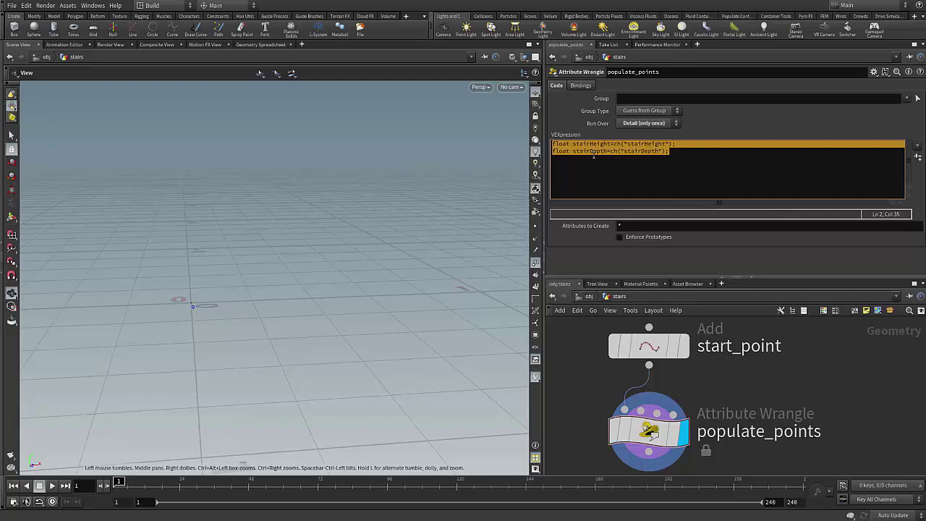
click(917, 158)
drag(676, 252, 717, 266)
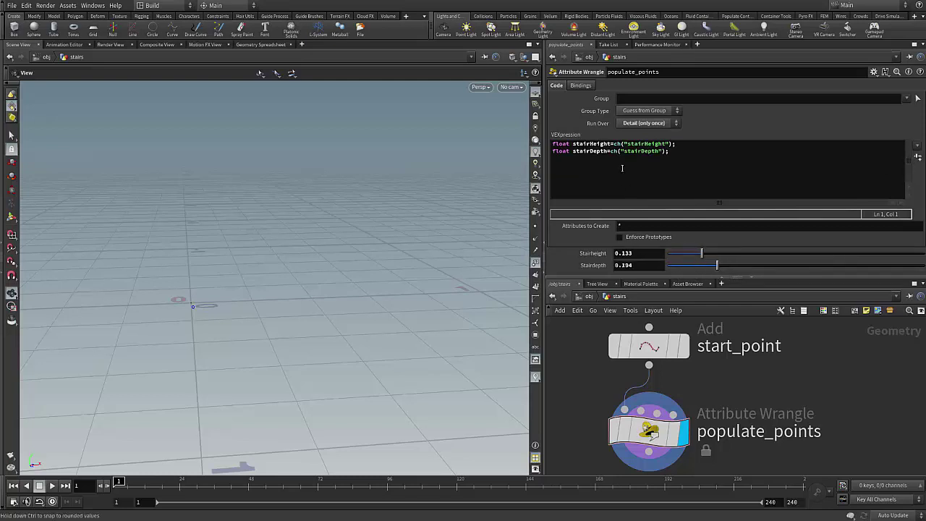
double_click(590, 143)
double_click(589, 151)
key(Tab)
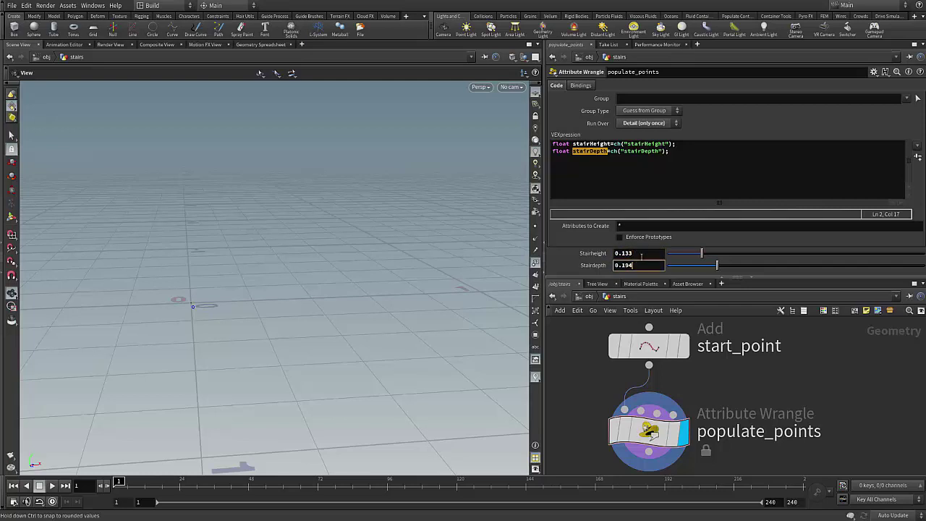
- Add the code line addpoint(0,set(0,stairHeight,0)); below the declarations and apply the code
click(682, 154)
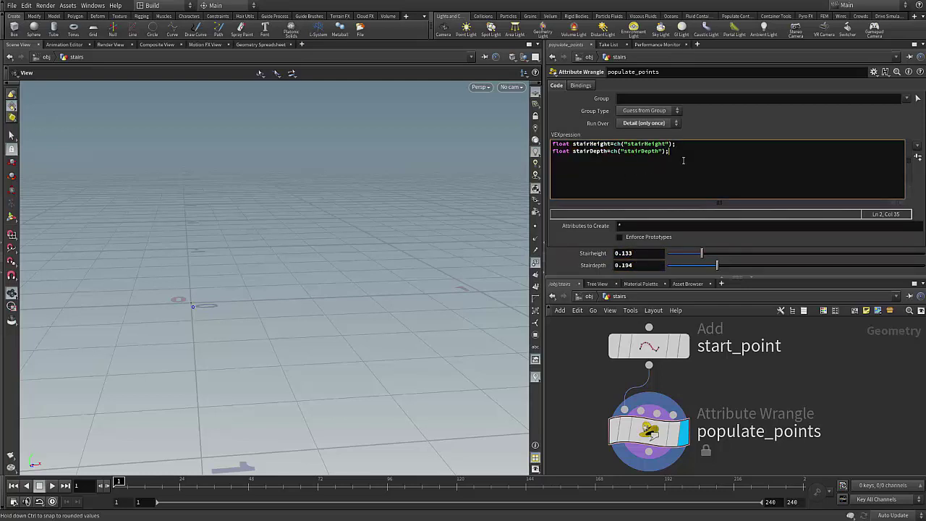
key(Return)
text(addpoin)
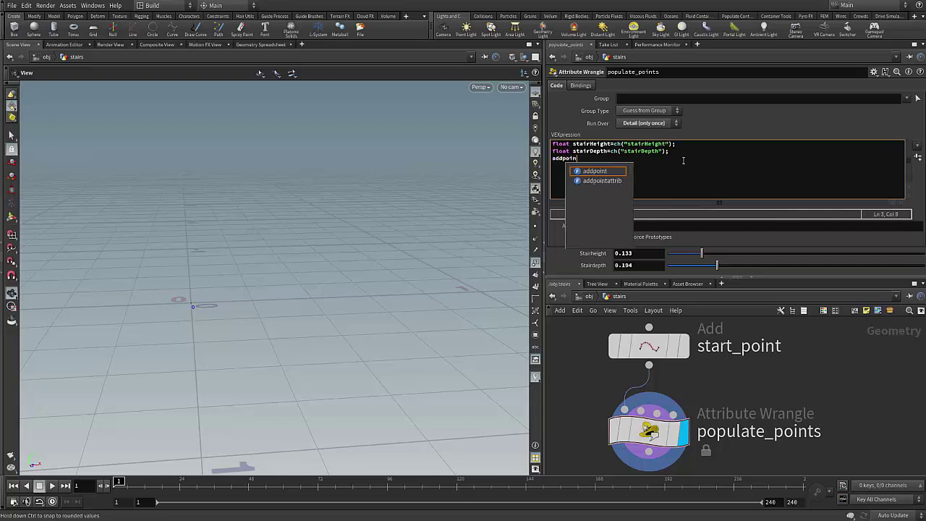
text(t()
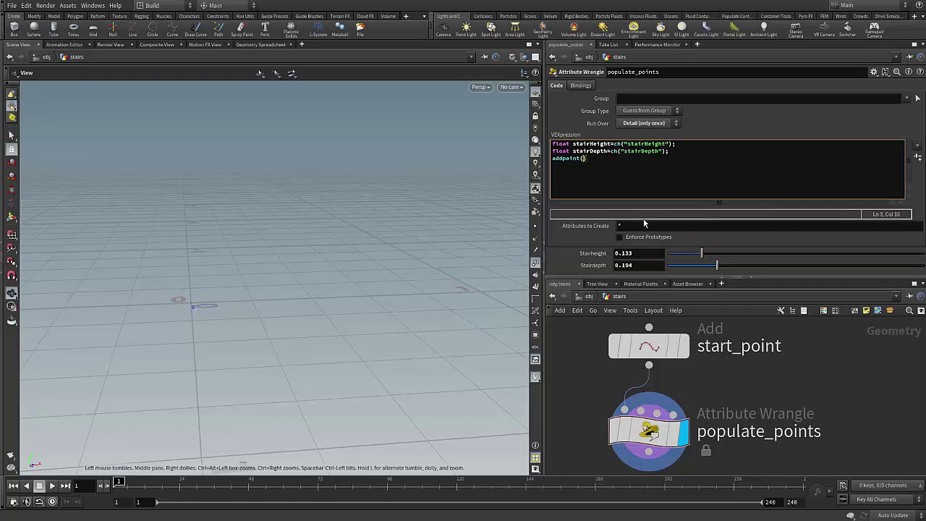
text(0,)
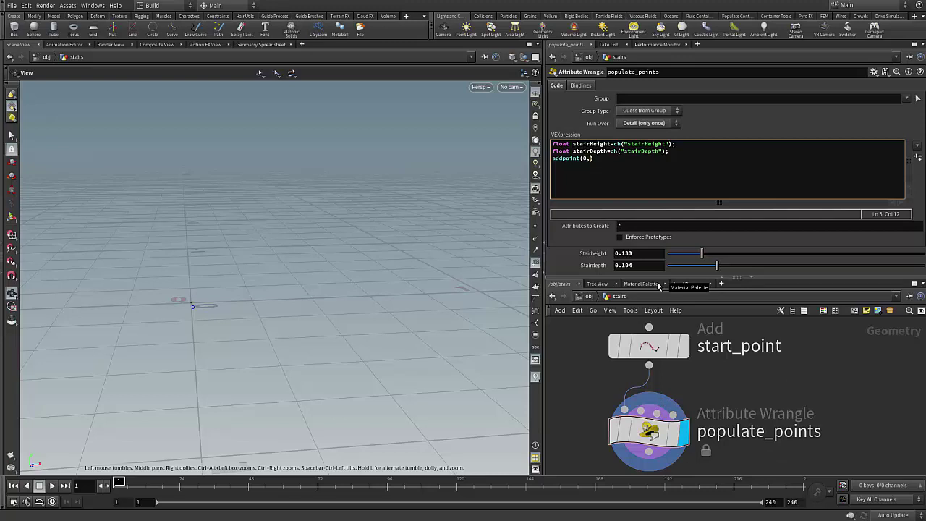
text(set)
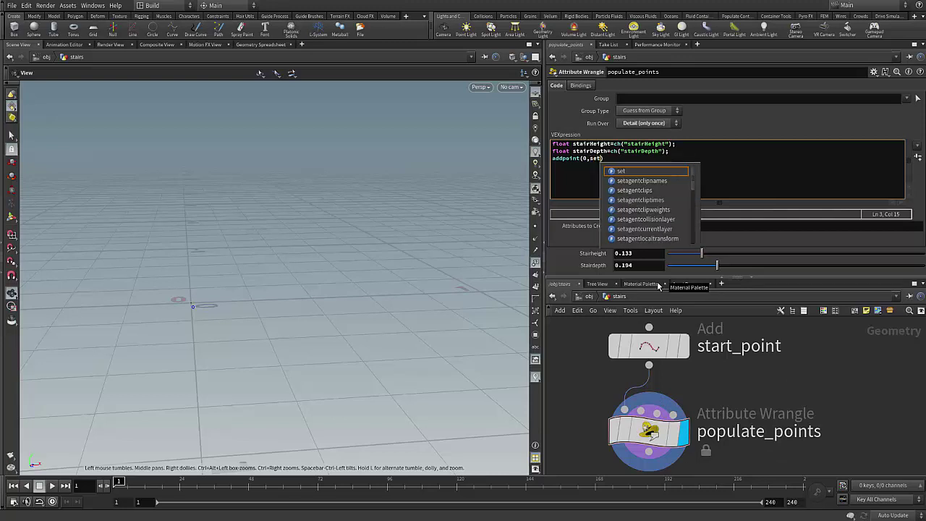
text(()
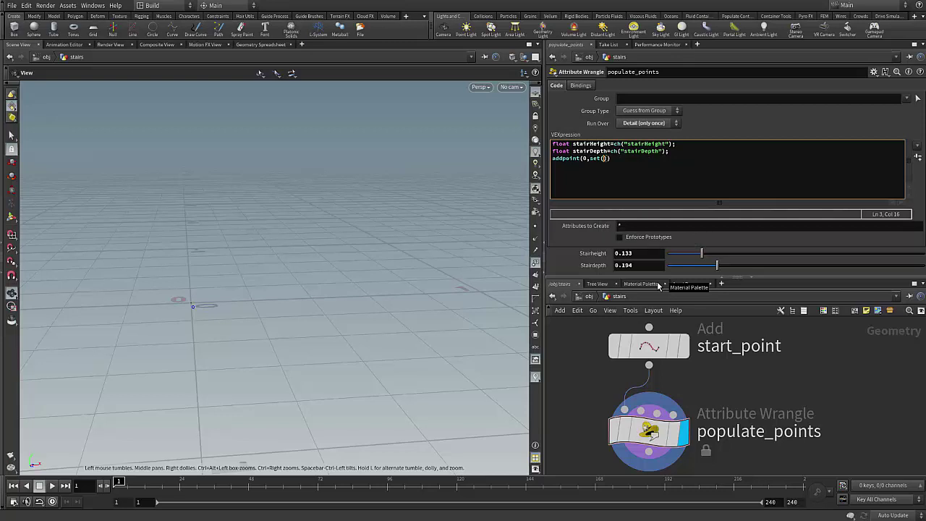
text(0,stairHeight,0));)
key(ctrl+a)
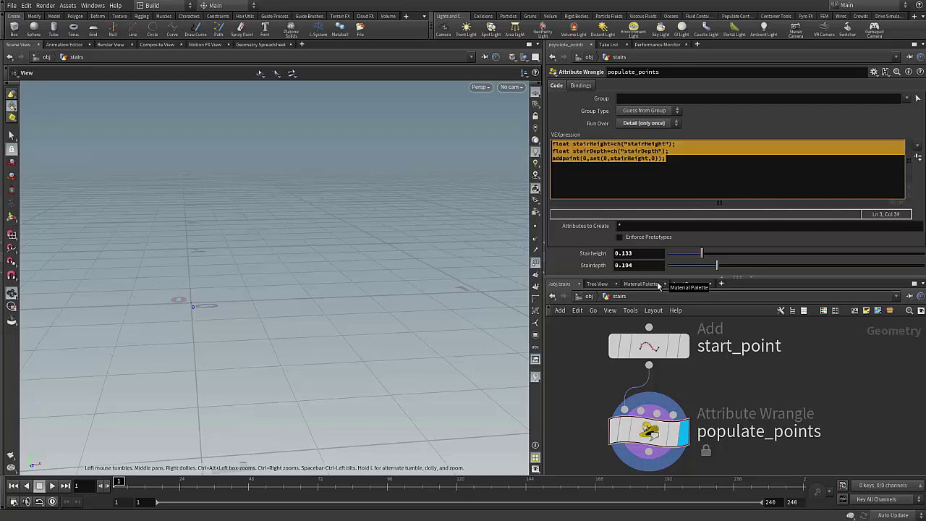
- Check the added point in the viewport and delete the addpoint line from the code
drag(258, 316, 181, 263)
right_click(195, 271)
click(181, 267)
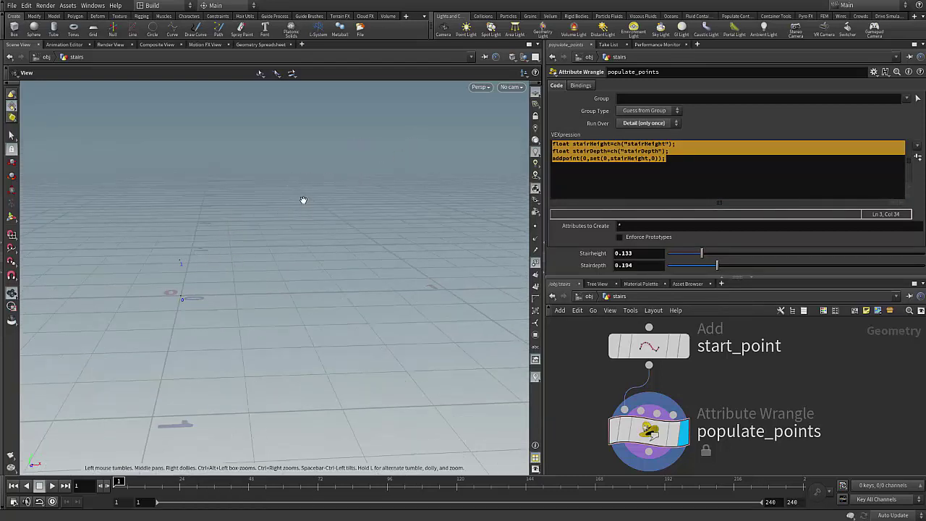
click(697, 174)
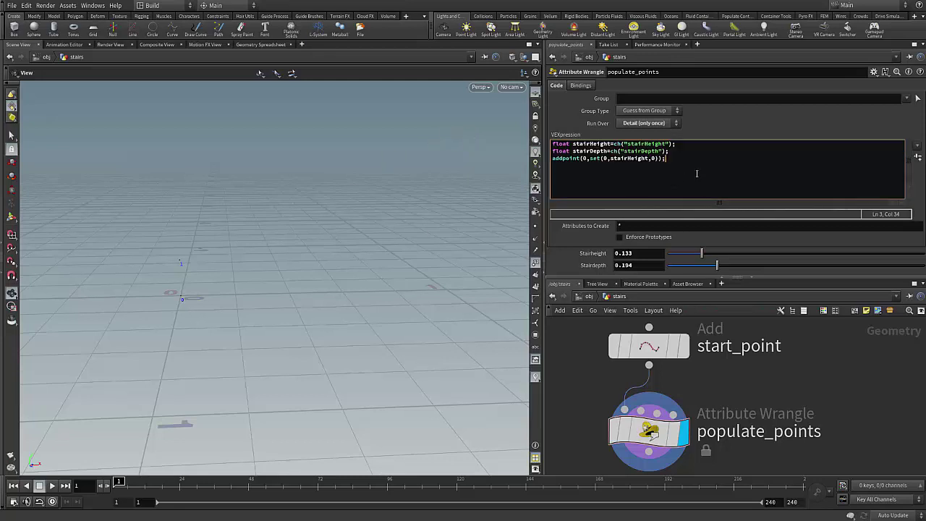
drag(694, 160, 559, 168)
click(673, 178)
drag(666, 159, 553, 159)
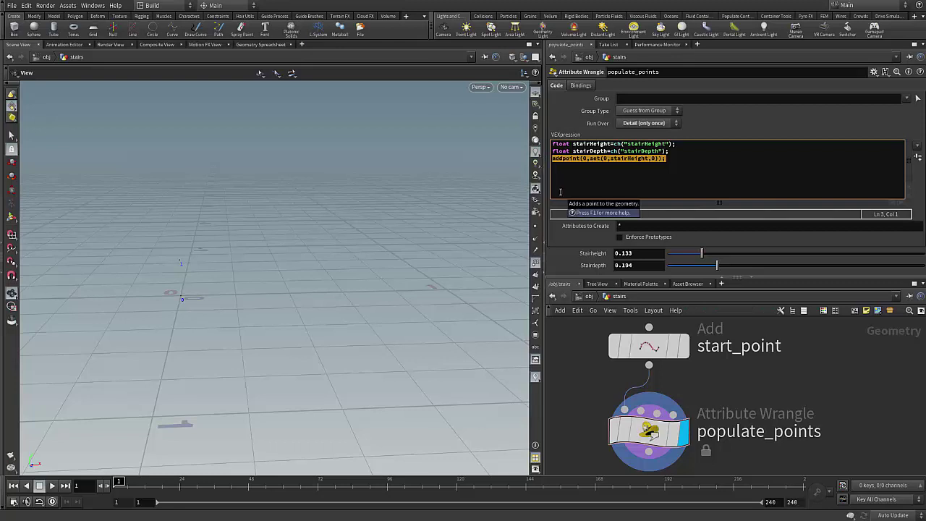
key(BackSpace)
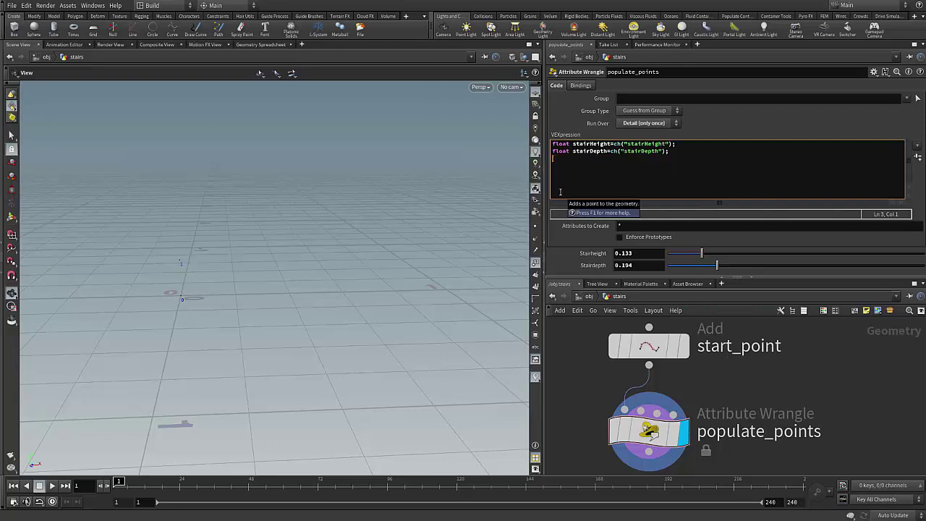
- Declare a position variable on the third code line as vector NewPntPos = set(0,0,0);
text(v)
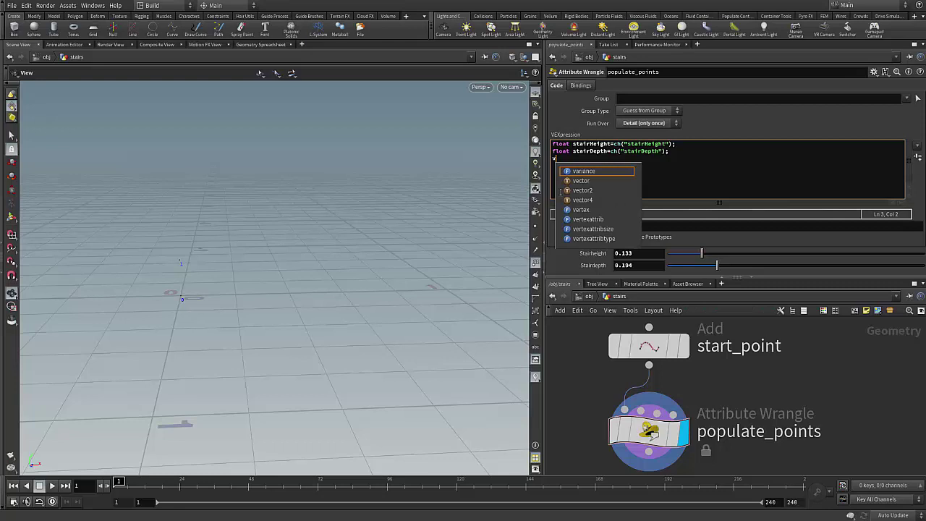
text(ector )
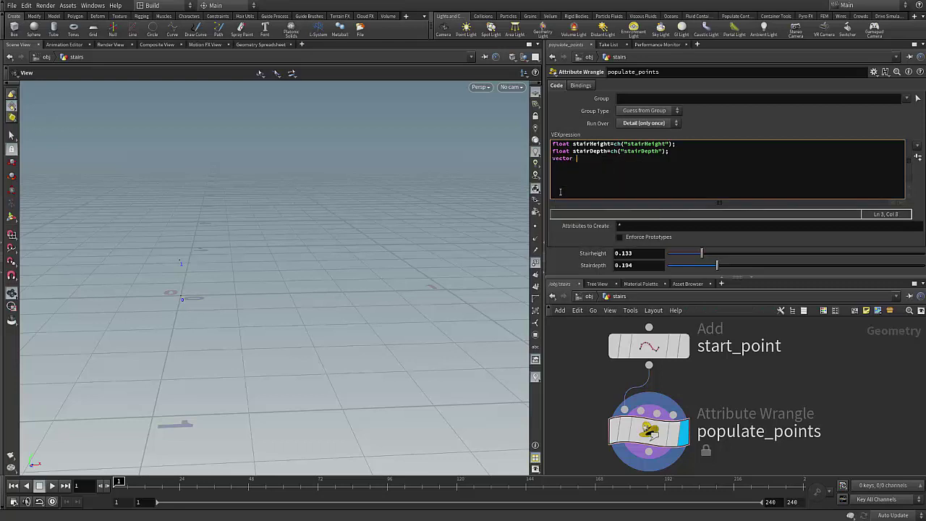
text(origion)
key(BackSpace)
key(BackSpace)
key(BackSpace)
key(BackSpace)
key(BackSpace)
key(BackSpace)
key(BackSpace)
text(HewP)
text(ntPos = )
text(set)
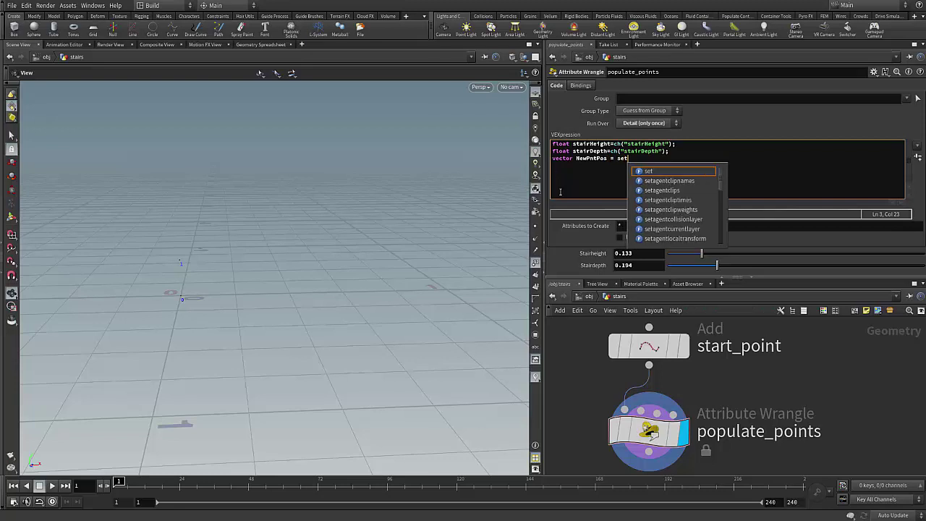
text((0,0,0);)
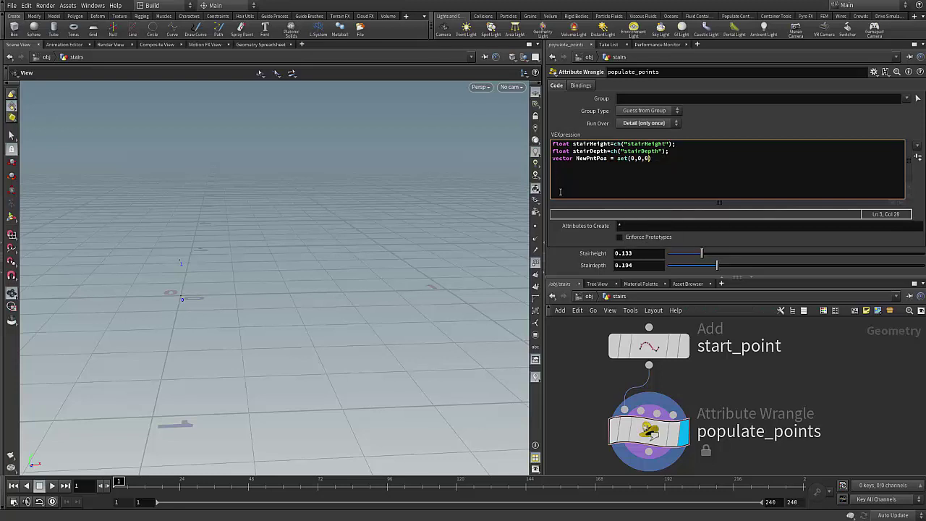
- Add the integer declaration int stairCount = chi("stairCount"); as the fourth code line
key(Return)
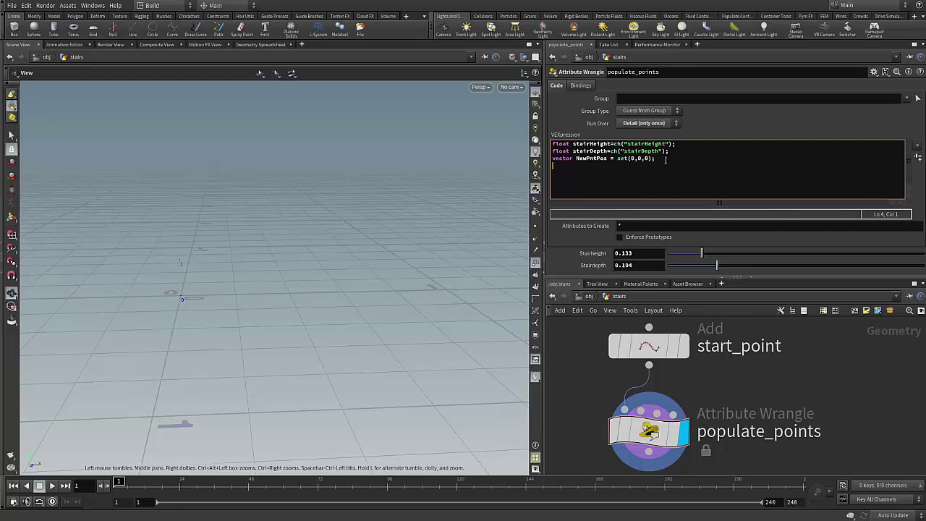
text(int stairCount = ch()
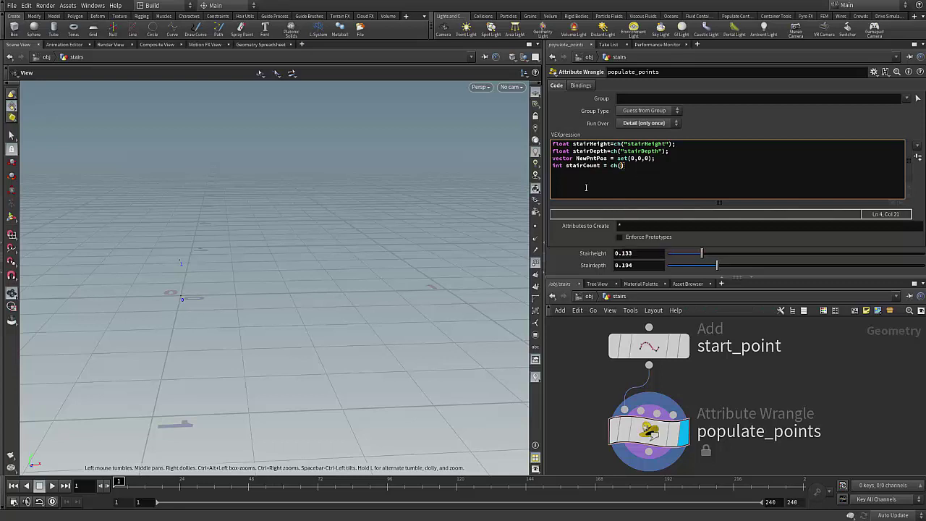
key(BackSpace)
text(i("")
key(Left)
text(stairCount)
key(End)
text(;)
- Apply the code, create the Staircount parameter from it and set it to 24
key(ctrl+a)
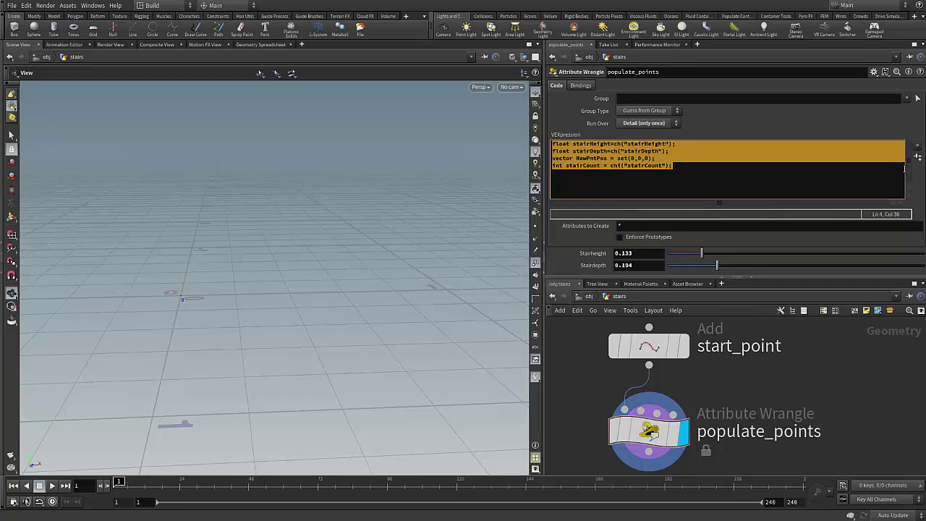
click(917, 157)
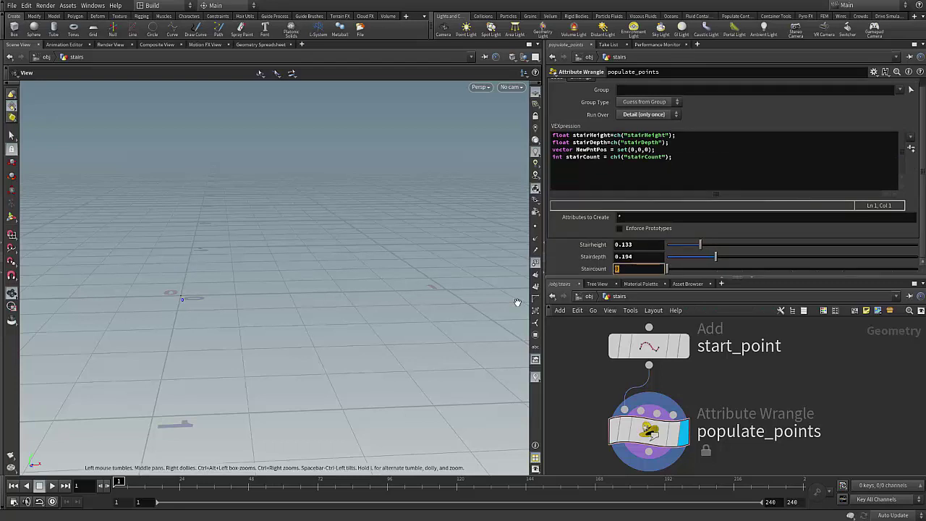
key(BackSpace)
text(24)
key(Return)
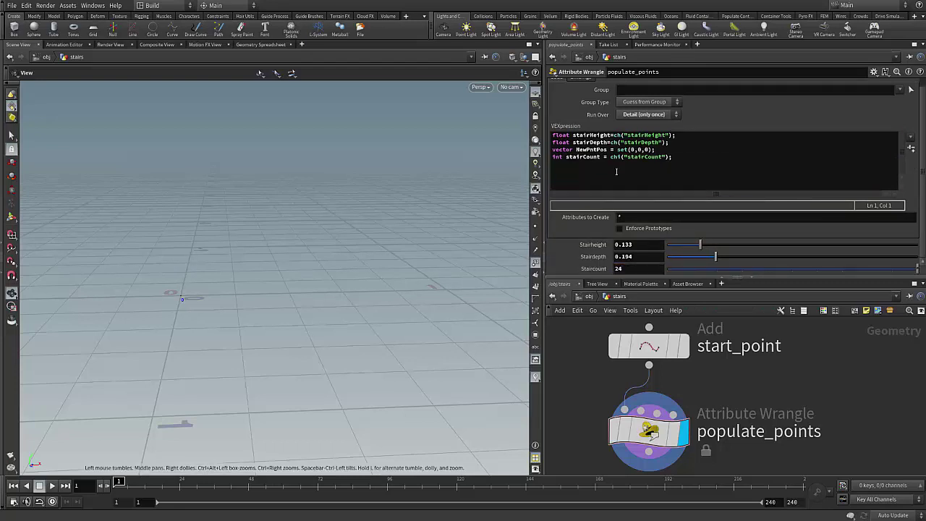
- Add the loop for(int s=0; s<stairCount; ++s) with an empty braced body below the stairCount declaration
click(686, 158)
key(Return)
text(f)
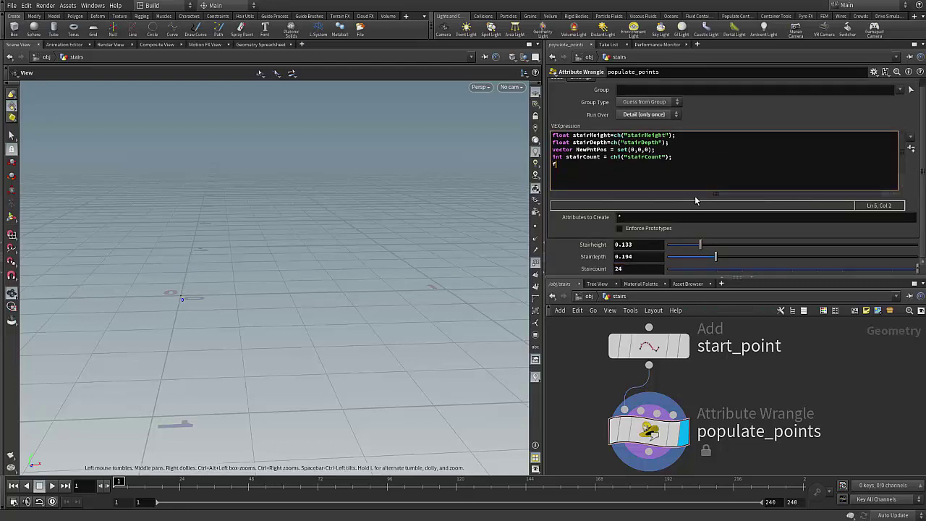
text(or(int s)
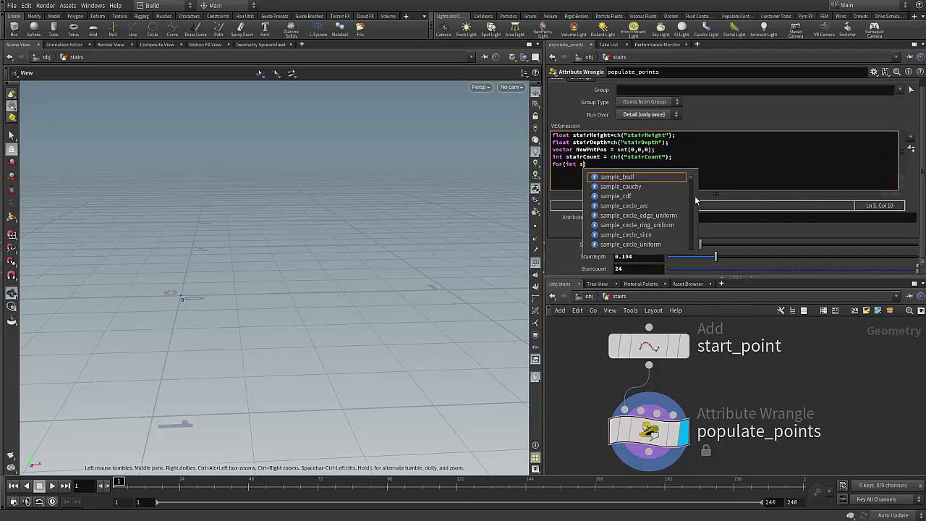
text(=0; )
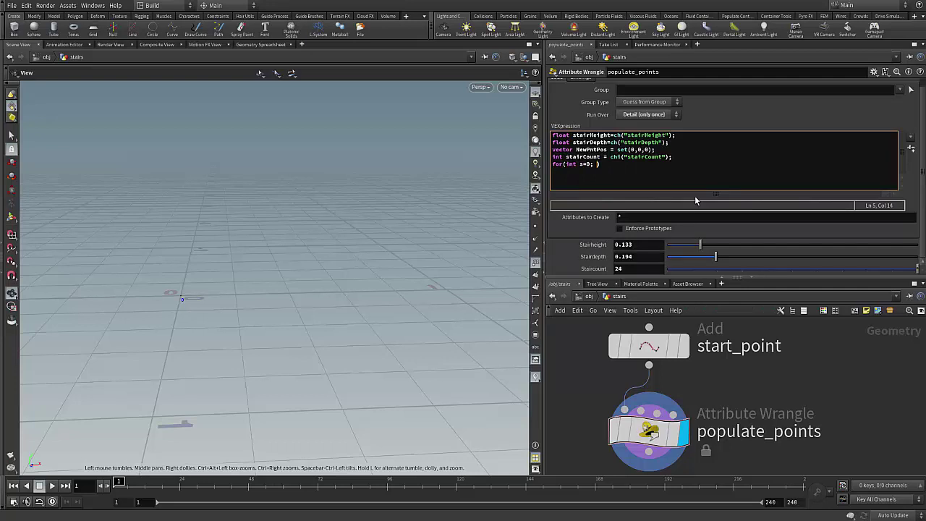
text(s<sta)
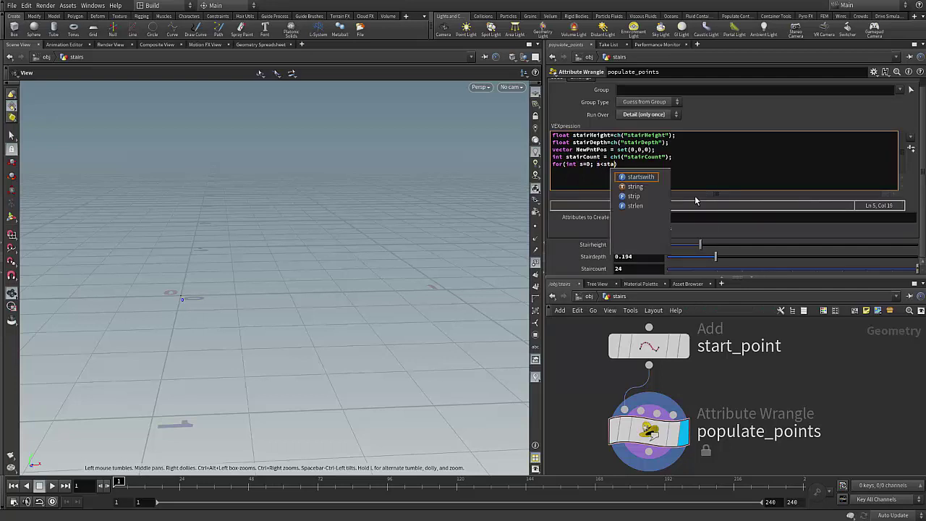
text(irCount; )
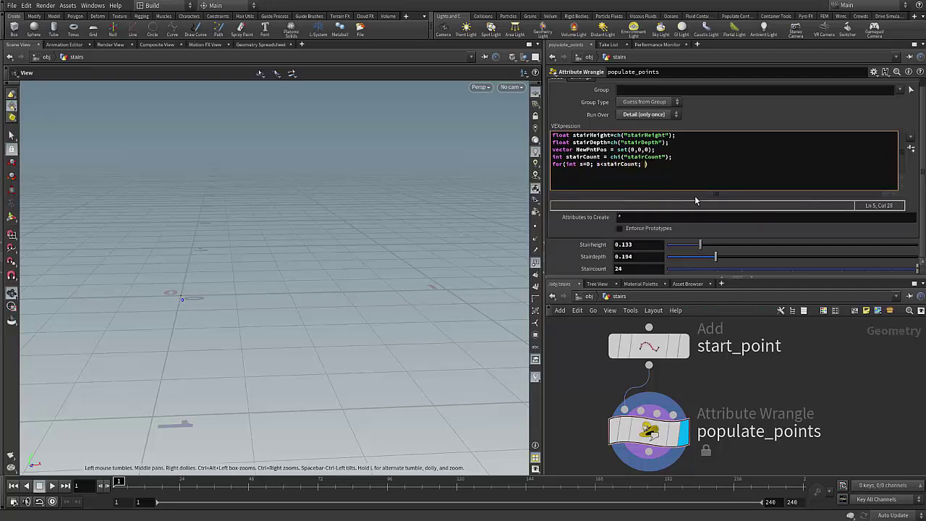
text(++)
text(s)
key(End)
key(Return)
text({)
key(Return)
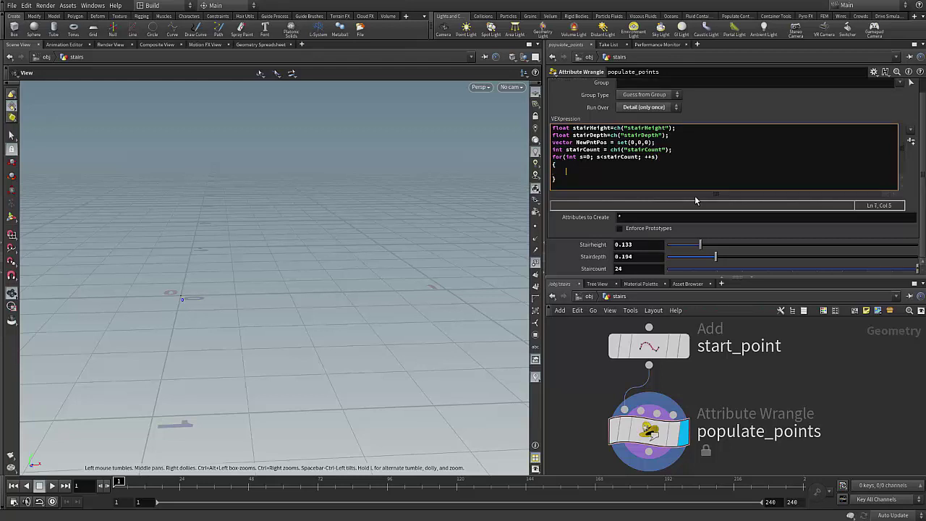
- Declare the integer flag int bGoUp=1; on a new line just above the for loop
drag(190, 267, 217, 325)
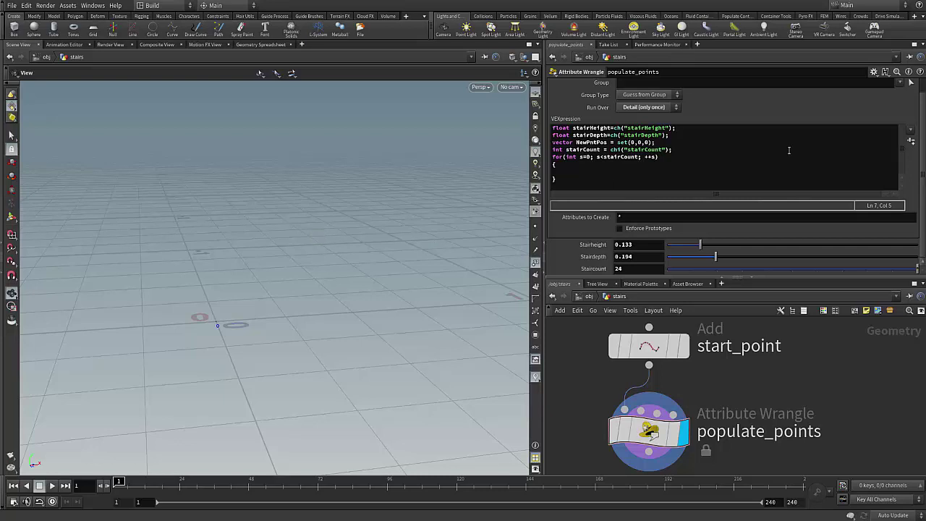
click(719, 169)
click(712, 150)
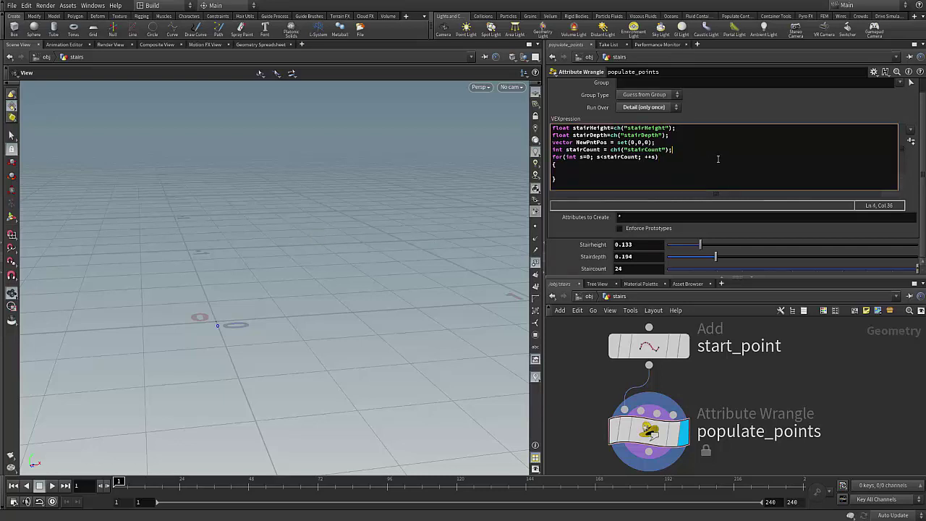
key(Return)
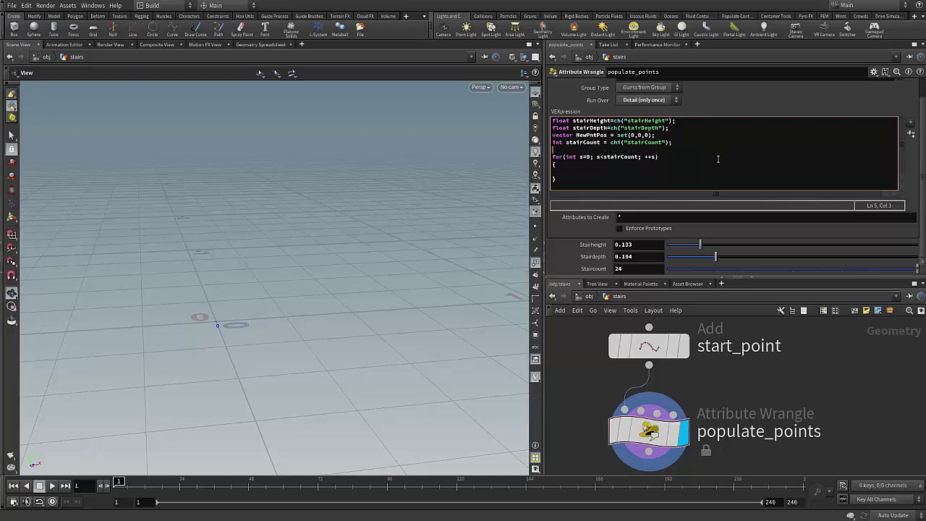
text(int)
text(b)
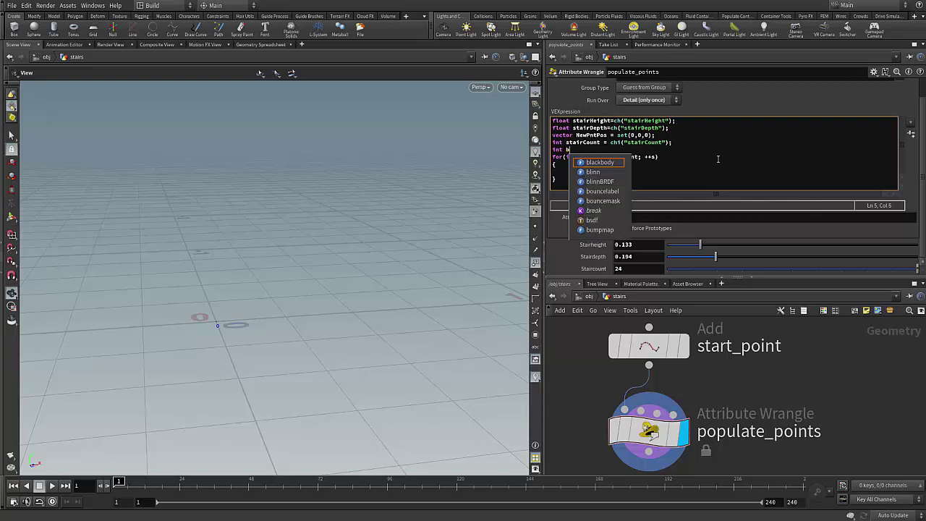
text(G)
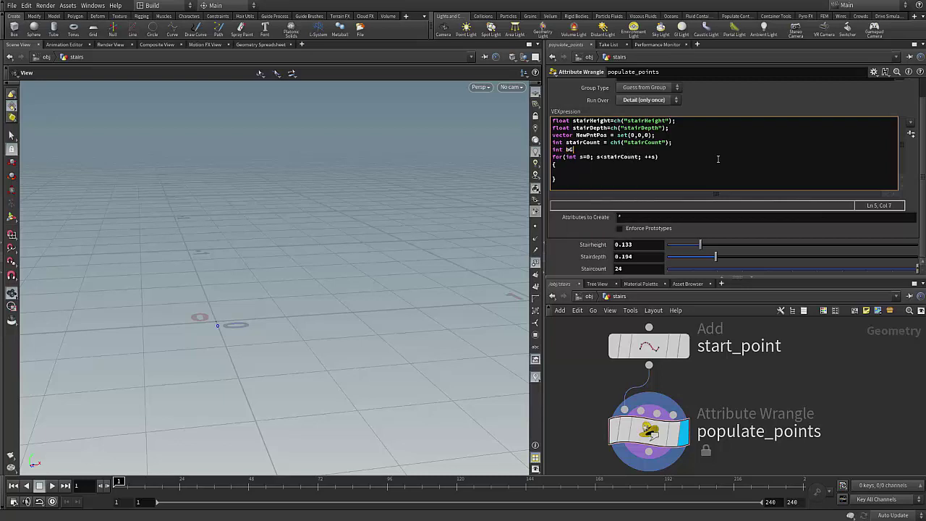
text(oUp = 1;)
- Add an if(bGoUp) condition with an empty pair of braces inside the for loop
key(Down)
key(Down)
text(if)
text((bGo)
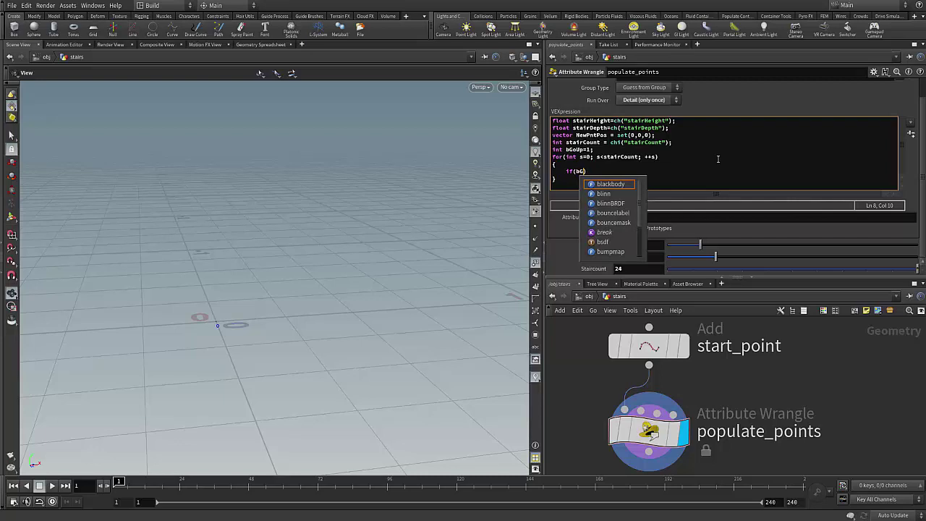
text(Up=)
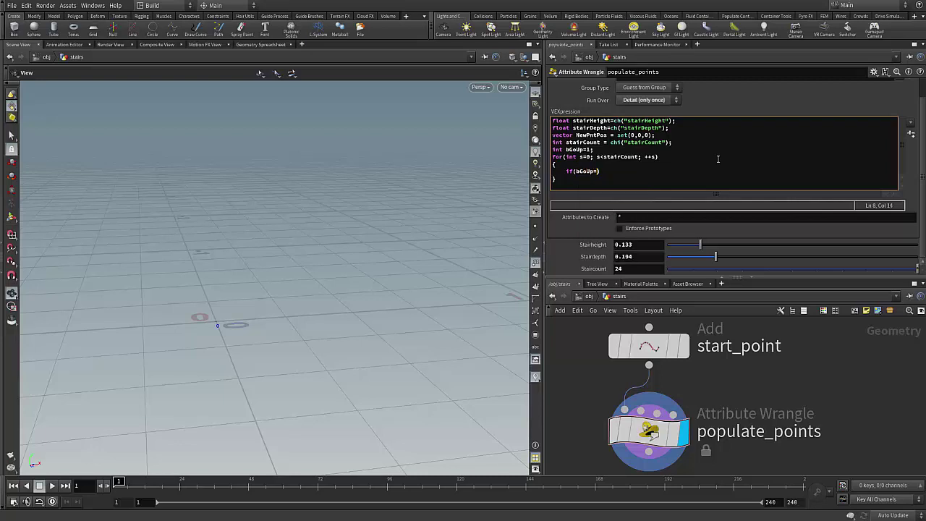
text(=1)
key(BackSpace)
key(BackSpace)
key(BackSpace)
key(Return)
text({})
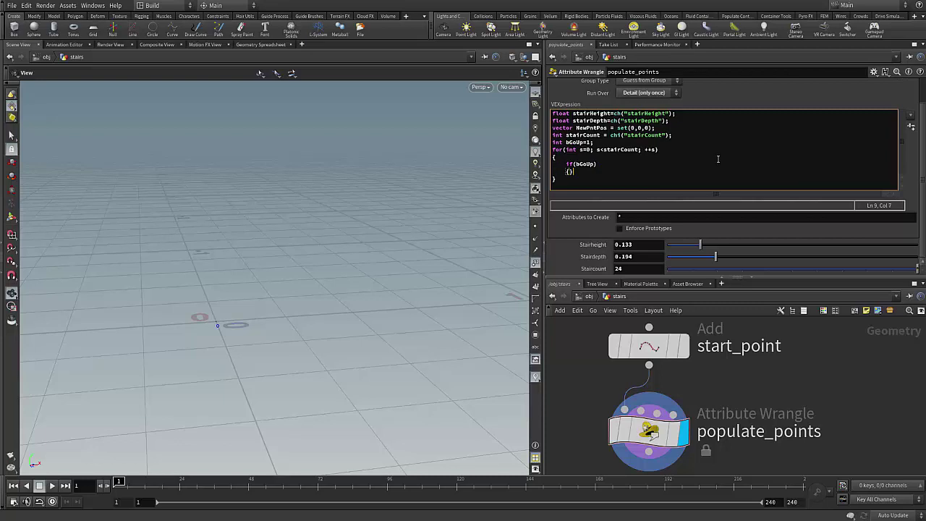
key(Down)
key(Up)
key(Left)
key(Return)
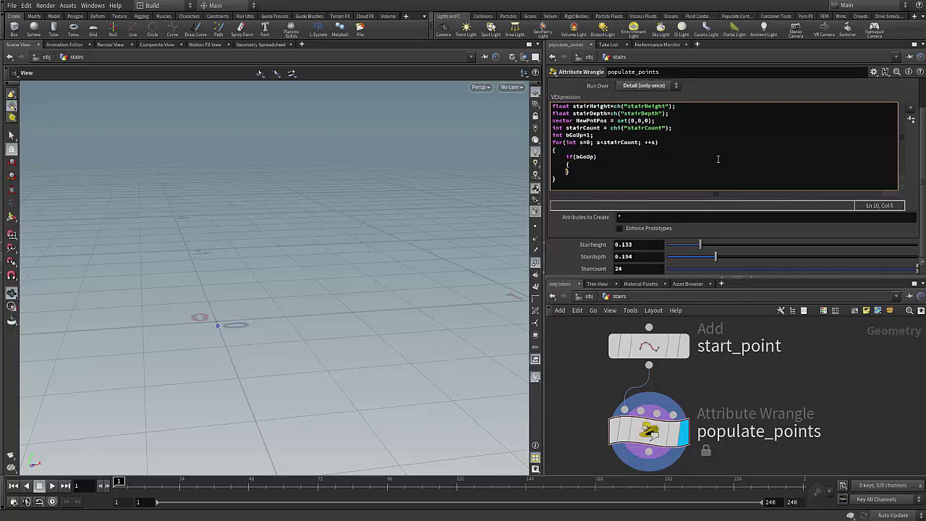
- Append an else branch with its own empty braced block after the if block
key(Right)
text(else)
key(Return)
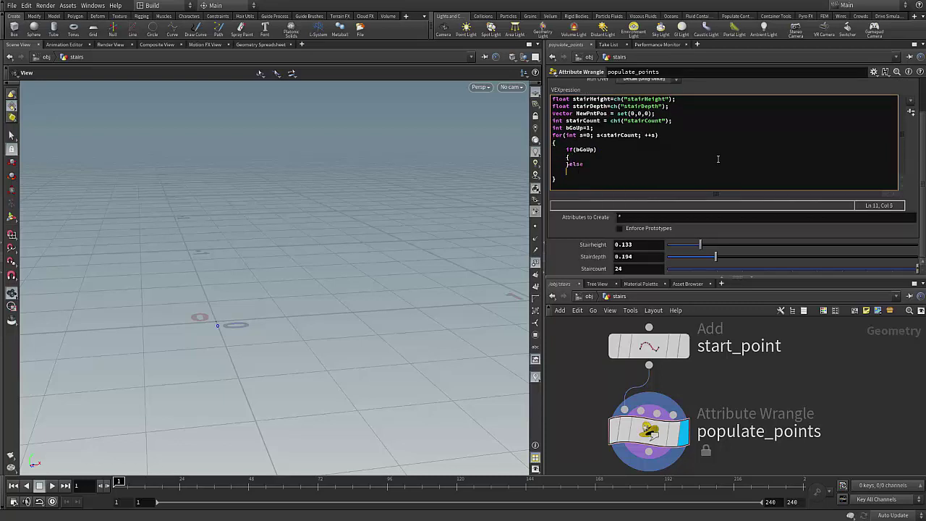
text({})
key(Left)
key(Return)
key(Return)
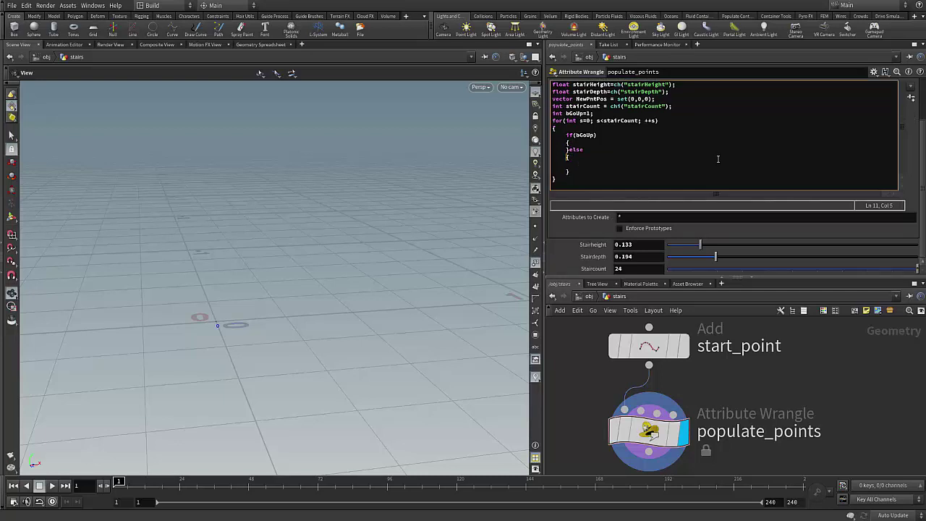
- Open an empty line in the if block and enter bGoUp=0; there
key(Up)
key(Up)
key(End)
key(Return)
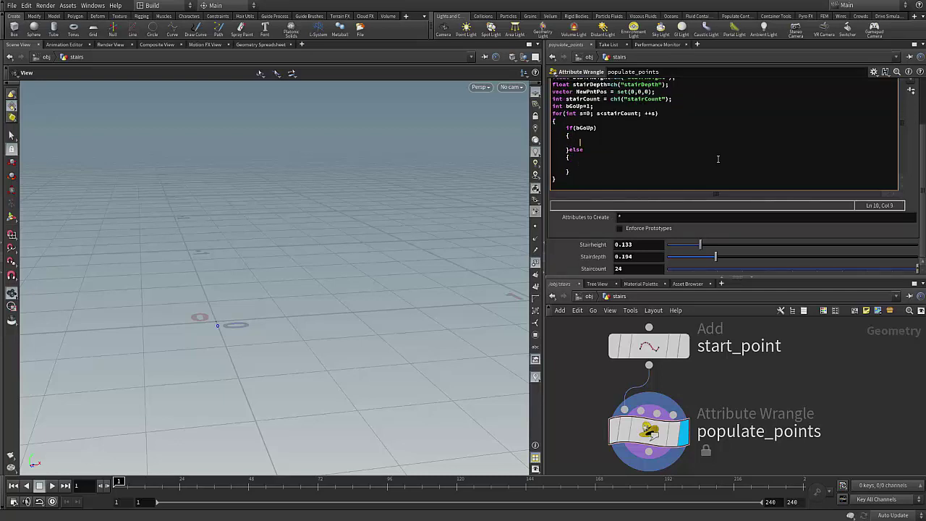
key(Down)
key(Down)
key(Down)
key(Up)
key(Up)
key(Up)
text(bGoUp=0;)
- Enter bGoUp=1; inside the else block
key(Down)
key(Down)
key(Down)
text(bGoUp=1;)
- Review the bGoUp condition and the assignments in its if and else branches
key(Up)
key(Up)
key(Up)
key(Up)
key(shift+Left)
key(shift+Left)
key(shift+Left)
key(shift+Left)
key(shift+Left)
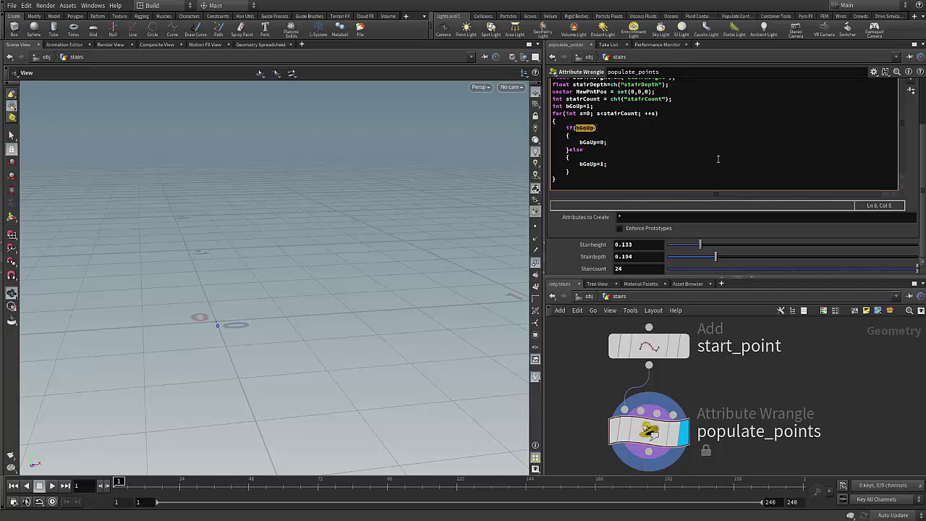
key(Down)
key(Down)
key(Down)
key(Down)
- Add the line NewPntPos+=set(); below bGoUp=0; in the if block
key(Up)
key(Up)
key(Up)
key(Up)
key(Up)
key(End)
key(Return)
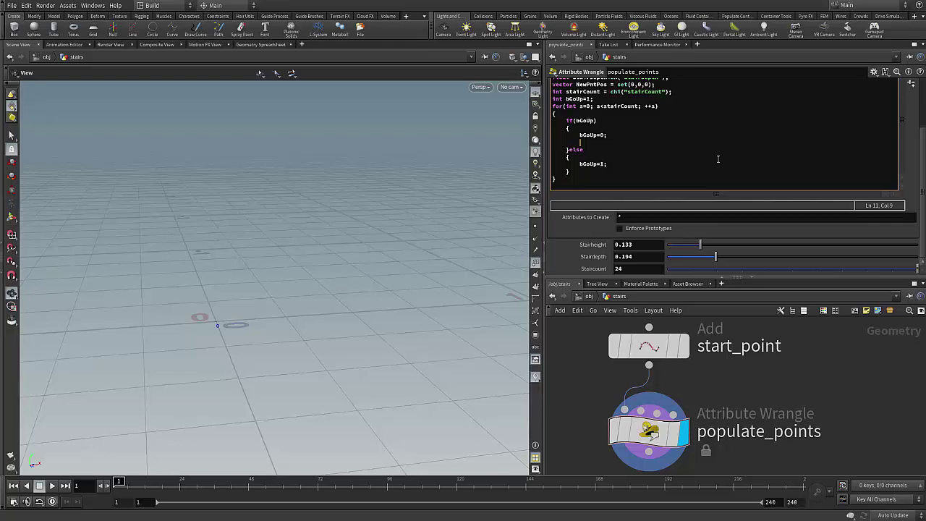
drag(658, 85, 544, 87)
double_click(587, 85)
key(ctrl+c)
click(588, 142)
key(ctrl+v)
text(+=set();)
- Enlarge the code editing area and fill the if block's set() arguments with 0,stairHeight,0
drag(698, 278, 697, 348)
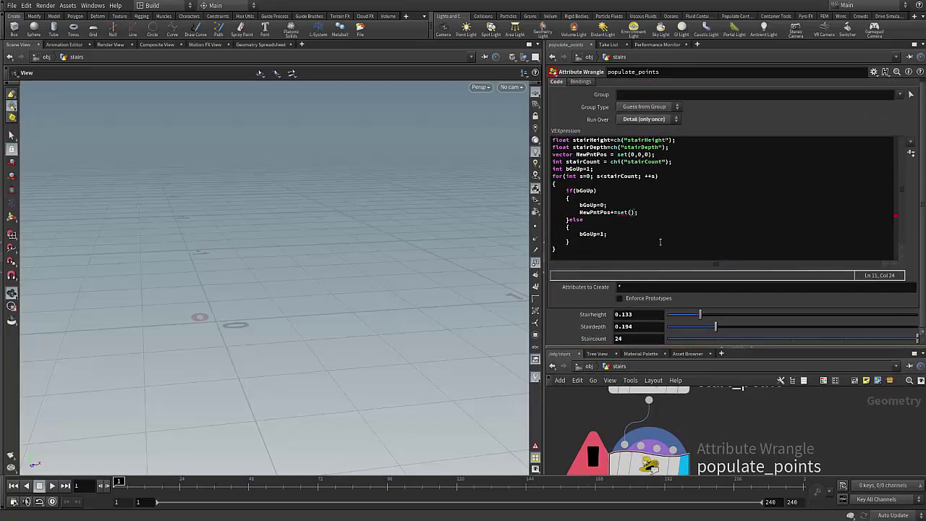
double_click(593, 139)
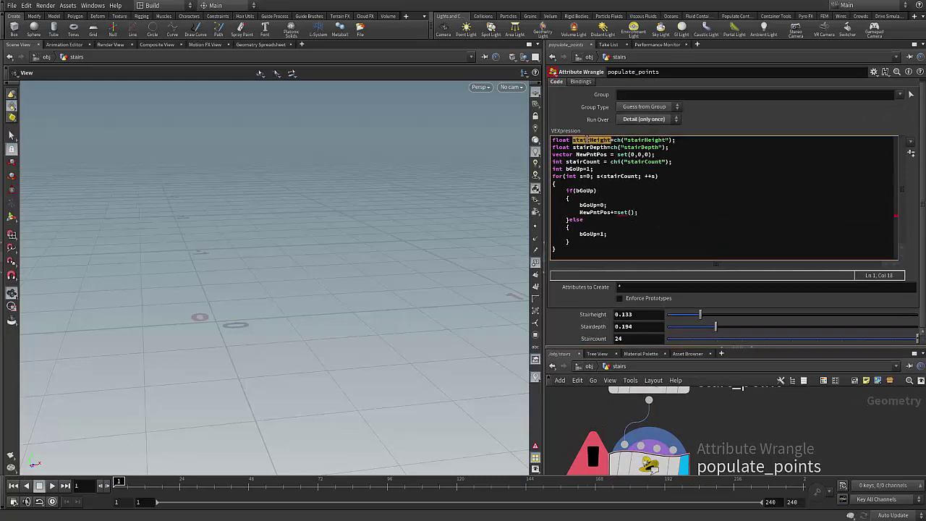
click(632, 212)
text(0,stairHeight)
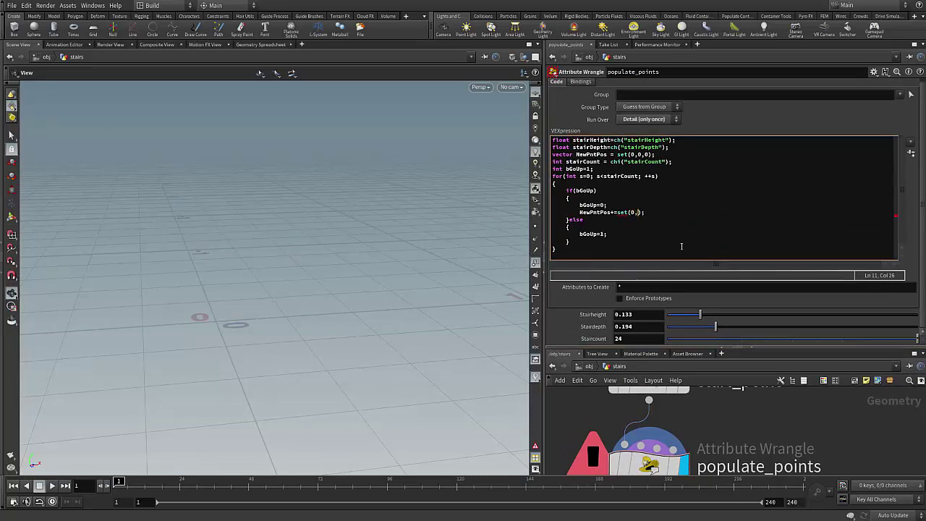
text(,0)
key(End)
- Insert the line NewPntPos+=set(); above bGoUp=1; in the else block
key(Down)
key(Return)
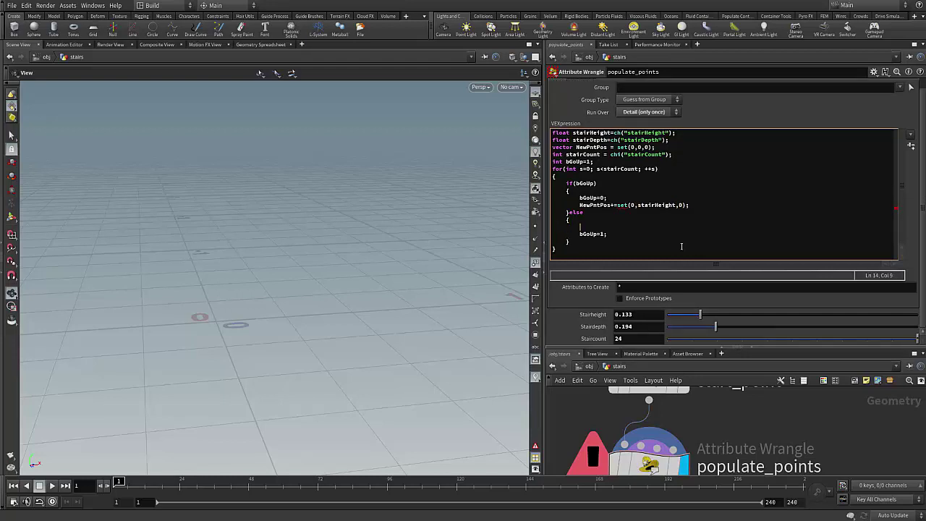
key(ctrl+a)
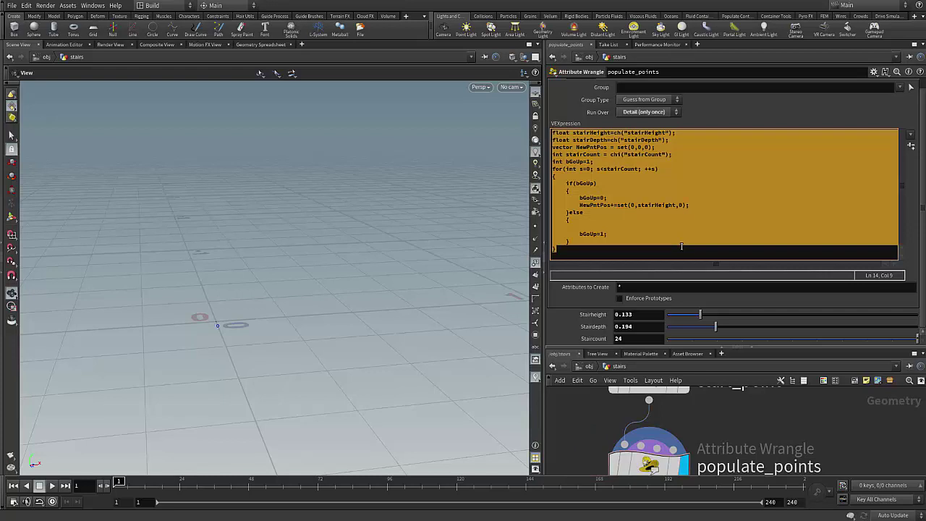
double_click(589, 207)
key(ctrl+c)
click(593, 226)
key(ctrl+v)
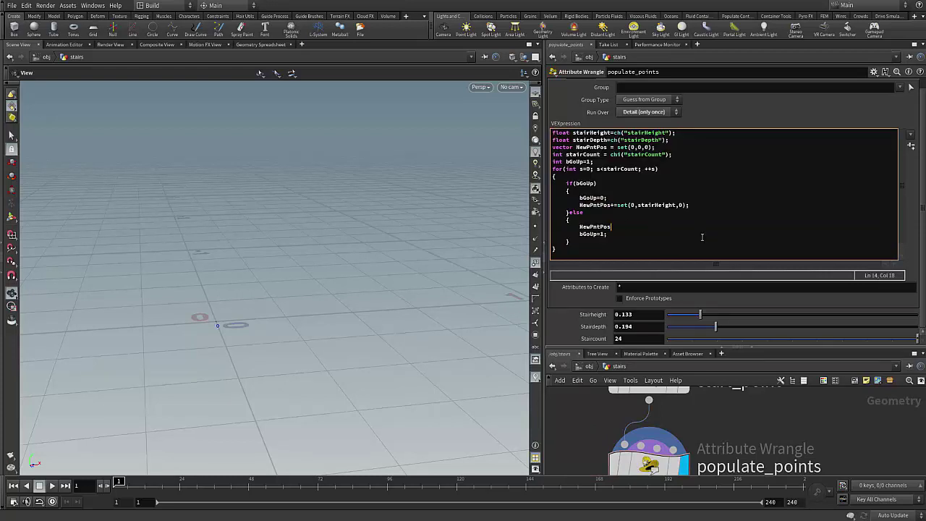
text(+=set();)
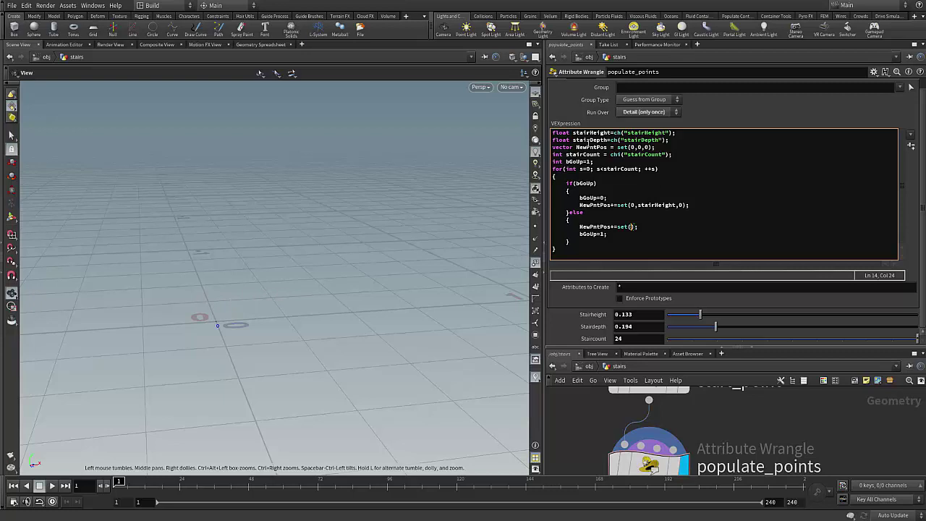
- Fill the else block's set() arguments with stairDepth,0,0
double_click(589, 141)
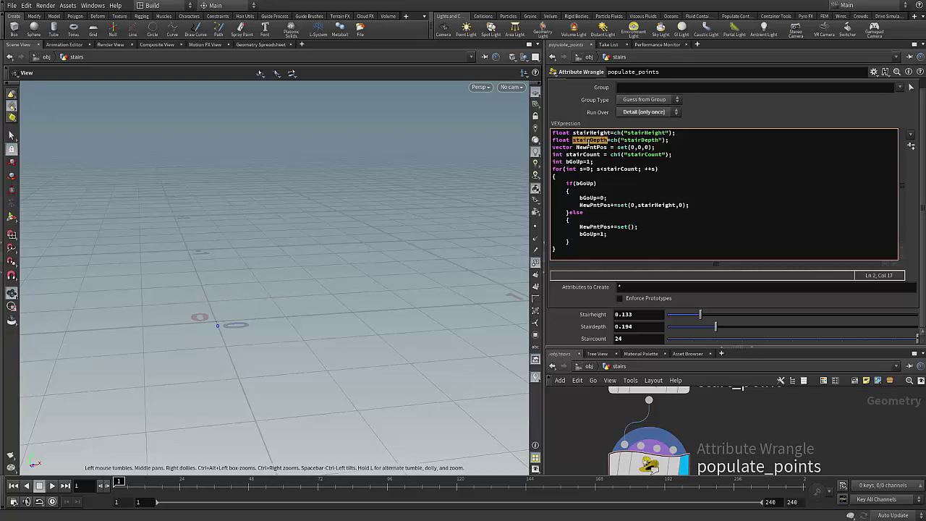
click(631, 226)
key(ctrl+v)
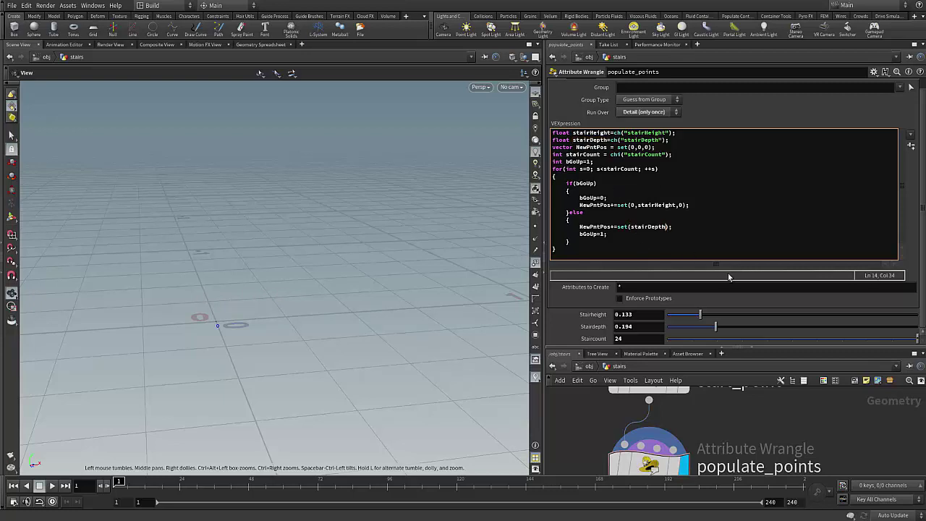
text(,0,0)
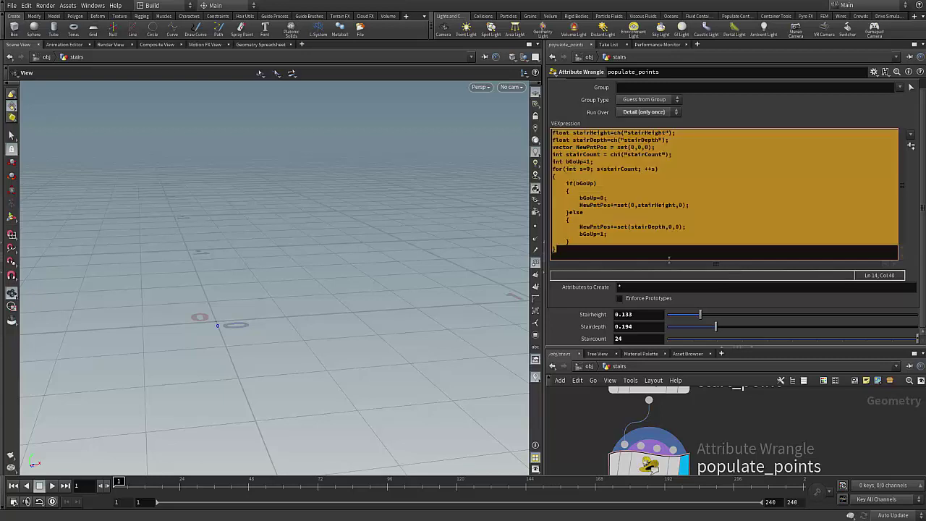
click(582, 242)
click(641, 257)
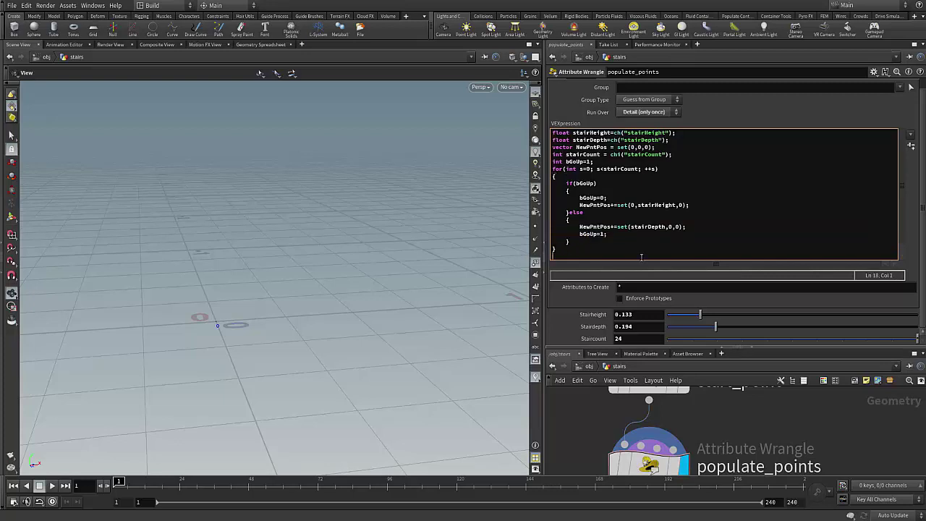
text(add)
key(BackSpace)
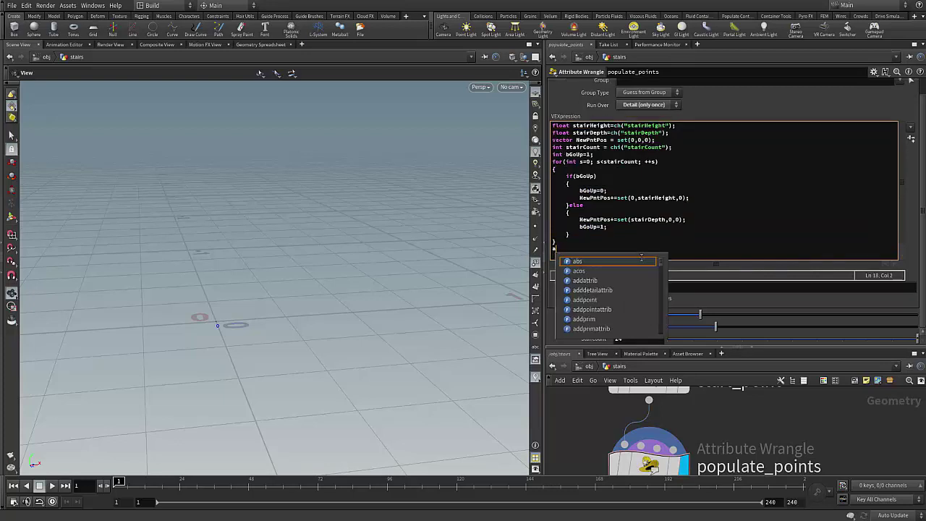
key(BackSpace)
- Add addpoint(0,NewPntPos); after the if/else blocks, just before the for loop's closing brace
key(Up)
key(Return)
key(Up)
key(Tab)
text(addp)
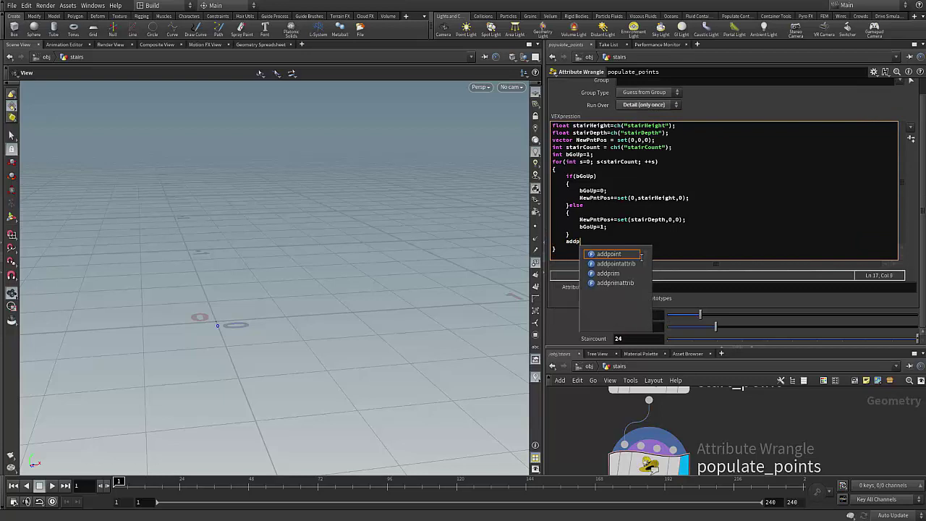
text(oint(0,)
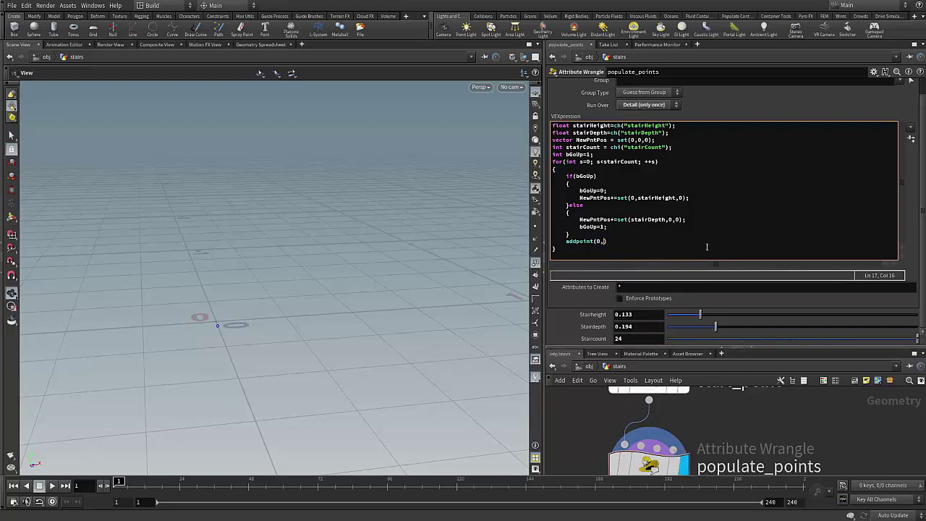
double_click(597, 198)
click(605, 241)
key(ctrl+v)
double_click(606, 240)
double_click(597, 241)
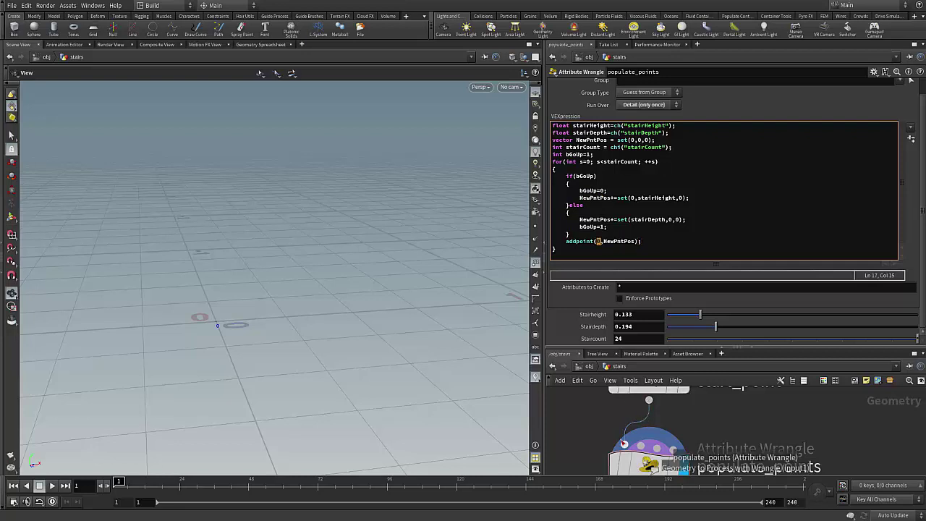
- Apply the finished wrangle code and inspect the generated stair points from several angles
click(655, 252)
key(ctrl+a)
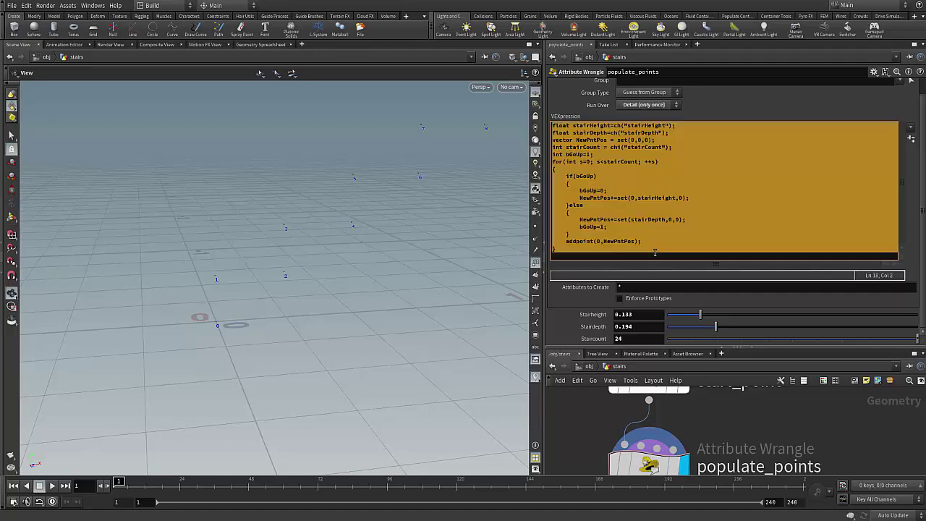
scroll(289, 293, down, 5)
drag(196, 285, 398, 258)
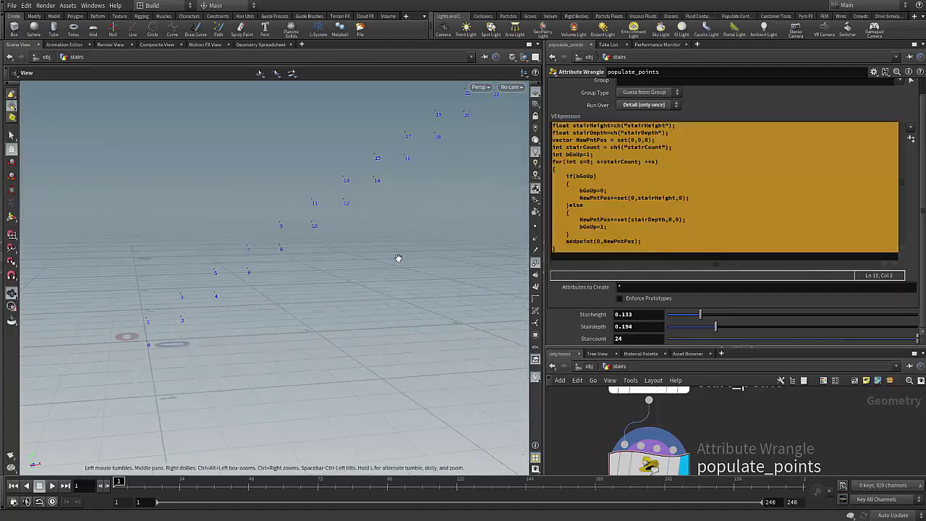
scroll(399, 258, down, 3)
scroll(232, 306, up, 4)
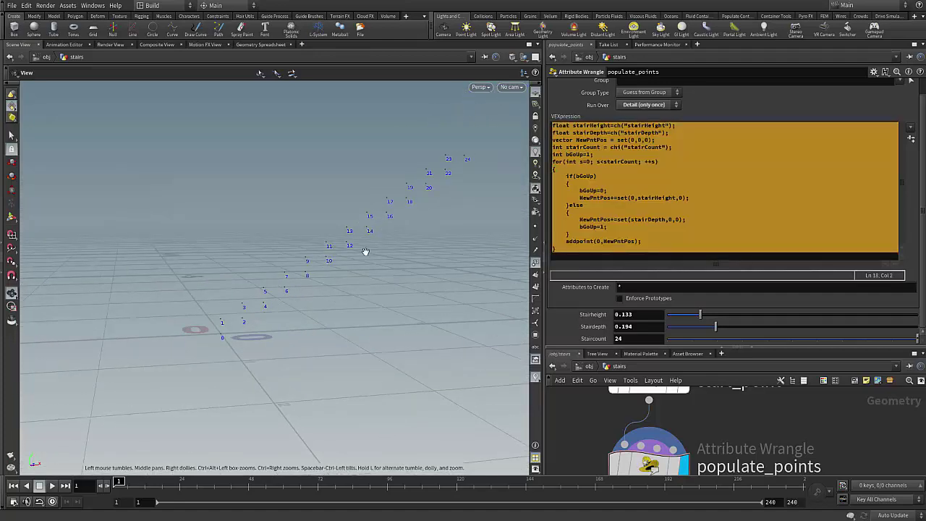
drag(334, 308, 403, 268)
scroll(403, 268, up, 2)
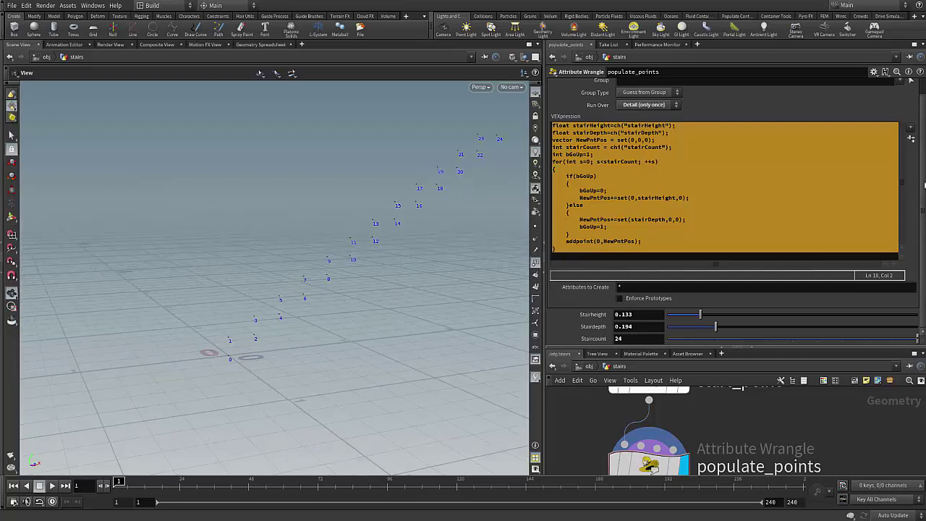
- Lower Staircount to 19 and examine the last points of the stair profile
middle_drag(635, 337, 605, 332)
middle_drag(446, 259, 312, 308)
right_drag(312, 308, 365, 202)
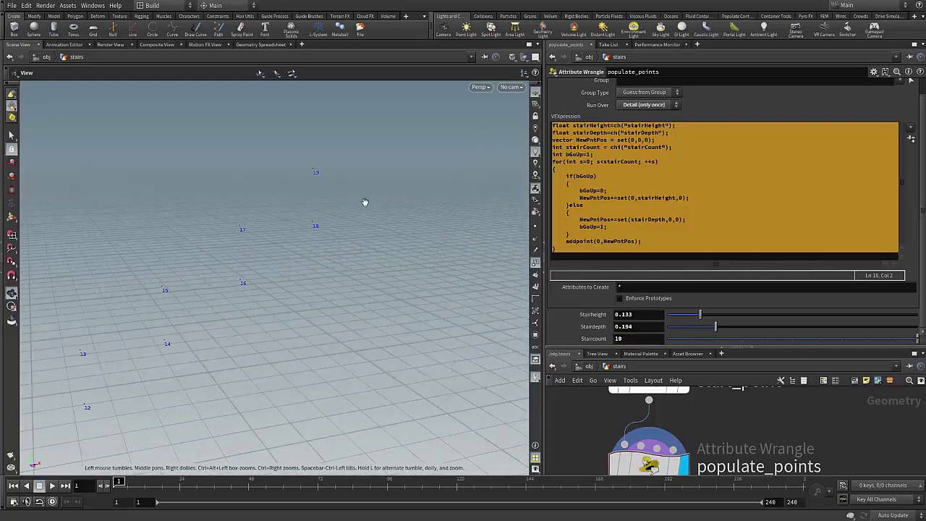
right_drag(310, 180, 291, 184)
drag(291, 184, 268, 180)
middle_drag(269, 181, 313, 168)
right_drag(312, 168, 354, 165)
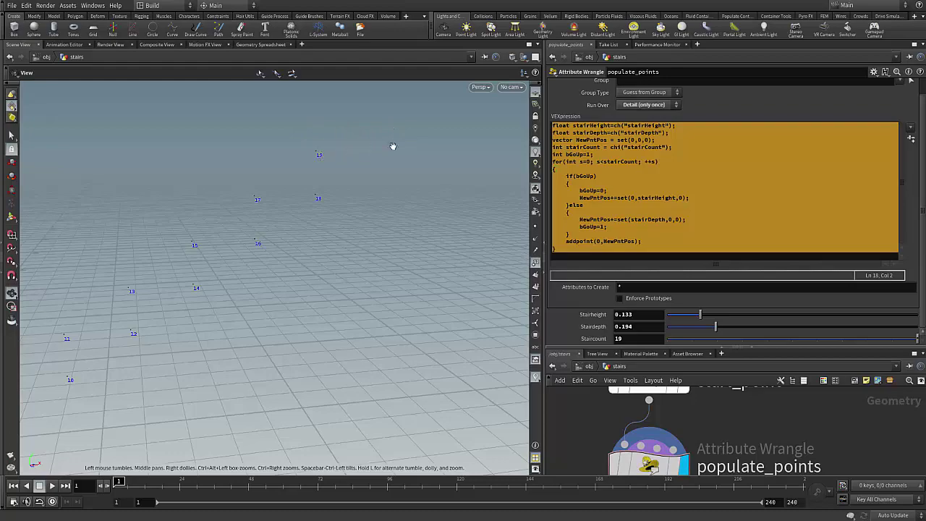
right_drag(345, 167, 327, 181)
mouse_move(326, 181)
mouse_down()
mouse_move(351, 196)
mouse_move(346, 176)
mouse_move(343, 207)
mouse_move(429, 213)
mouse_move(335, 180)
mouse_up()
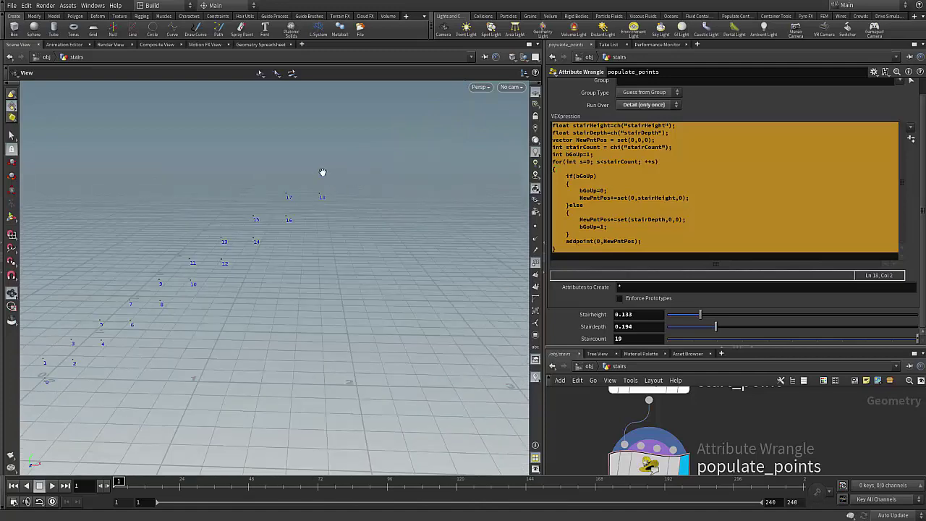
- Insert the condition if(stairCount%2==1) on a new line below the stairCount declaration
click(679, 171)
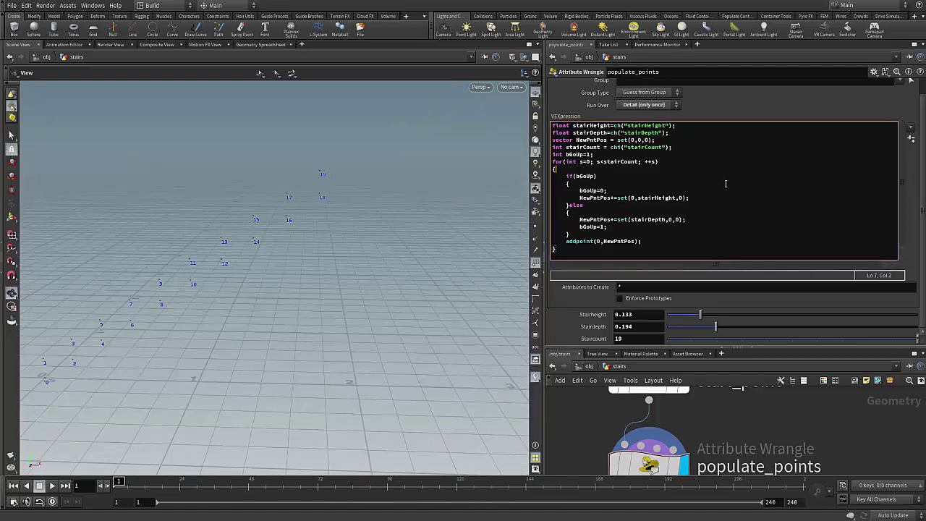
scroll(775, 173, up, 1)
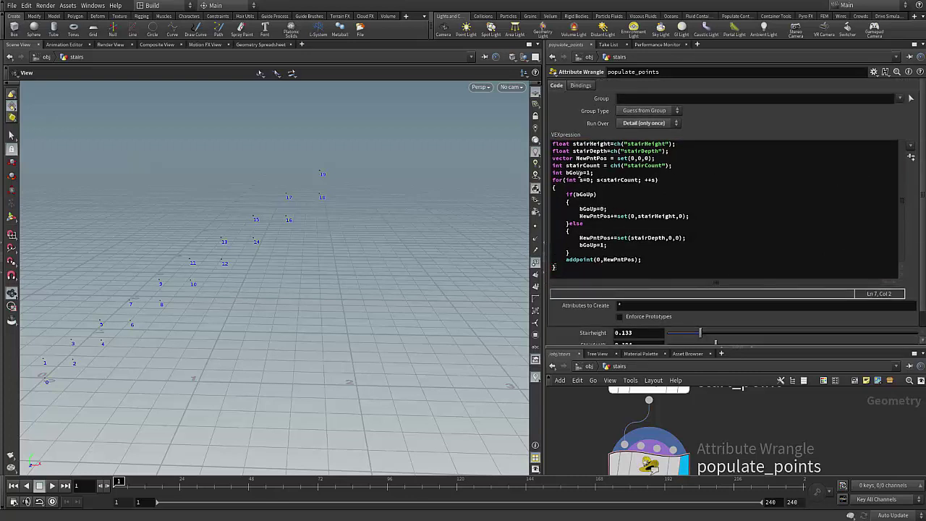
click(687, 166)
key(Return)
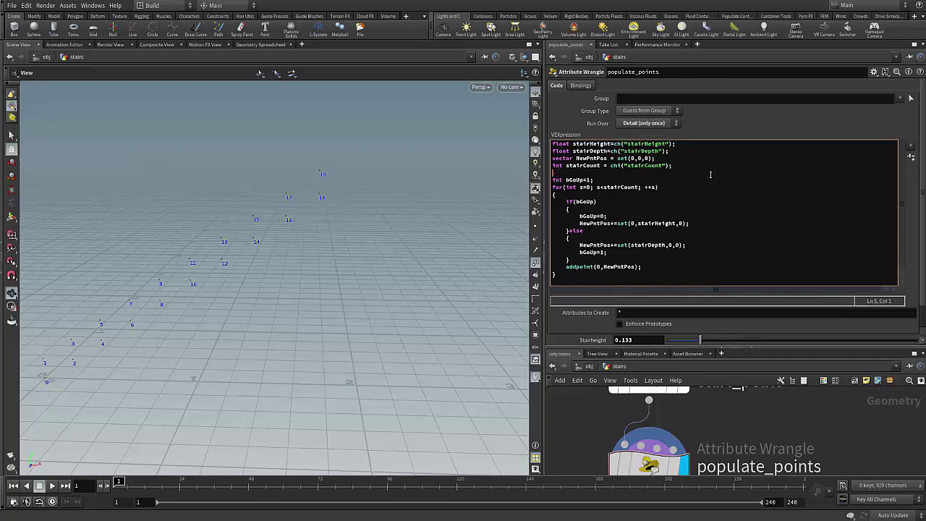
text(if(stairCoun)
text(t%2==1))
key(Return)
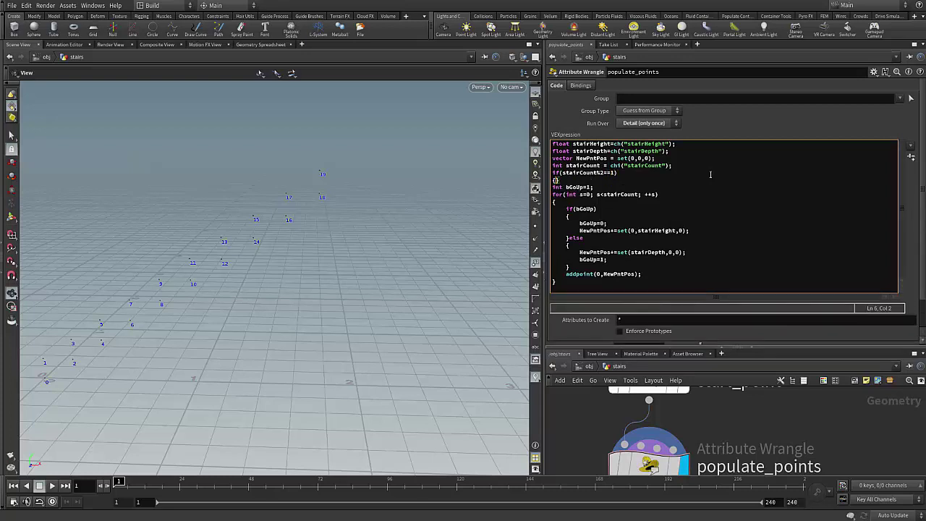
- Give the new condition a braced block containing stairCount++;, apply the code and test it with Staircount at 10
text({)
key(Return)
text(stairCount++;)
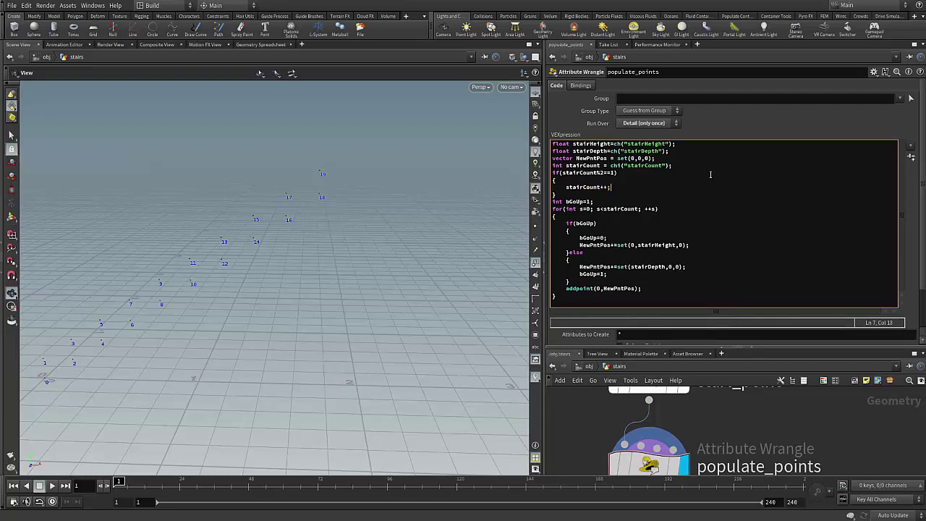
key(ctrl+a)
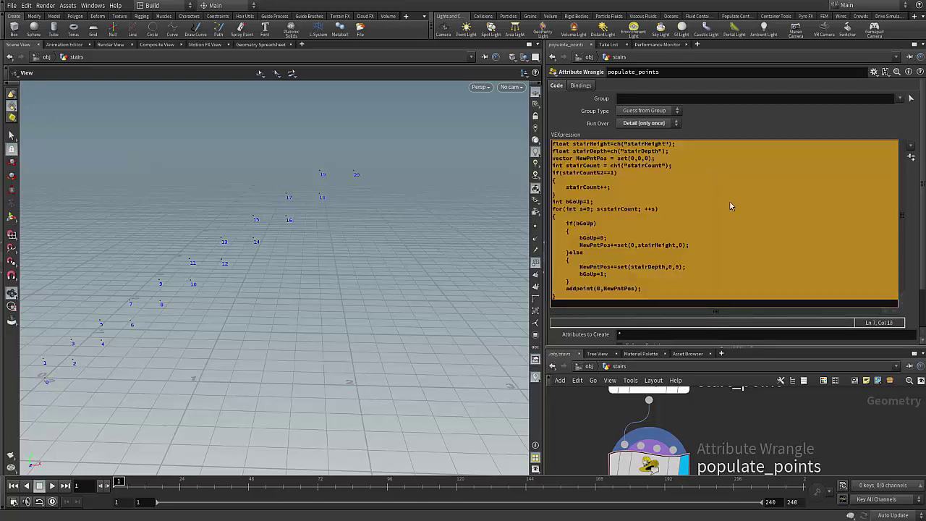
scroll(915, 228, down, 3)
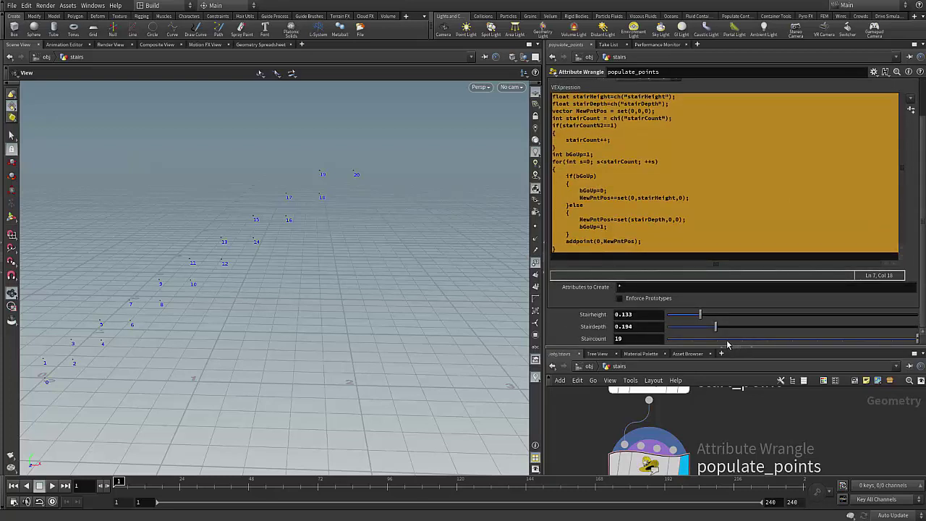
drag(732, 341, 917, 337)
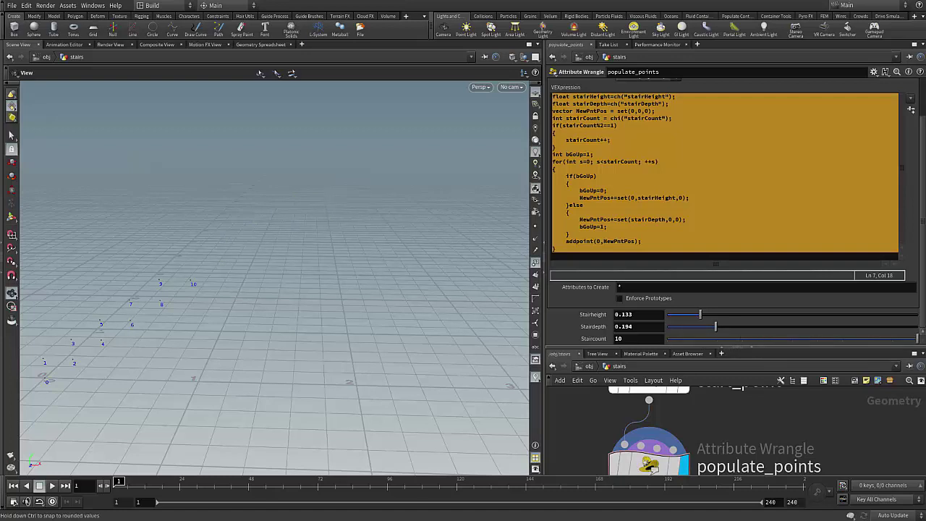
- Edit the node's parameter interface so the Staircount range has a maximum of 50, and accept the change
click(874, 72)
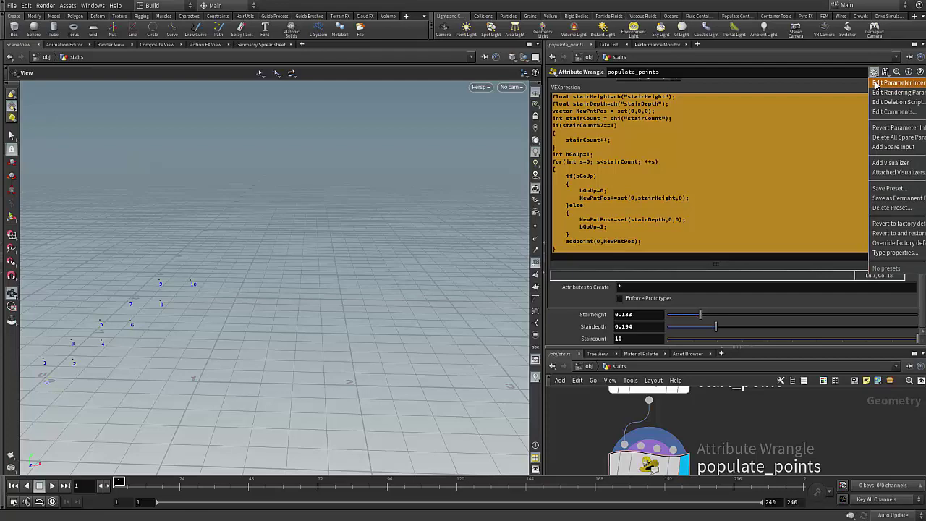
click(876, 83)
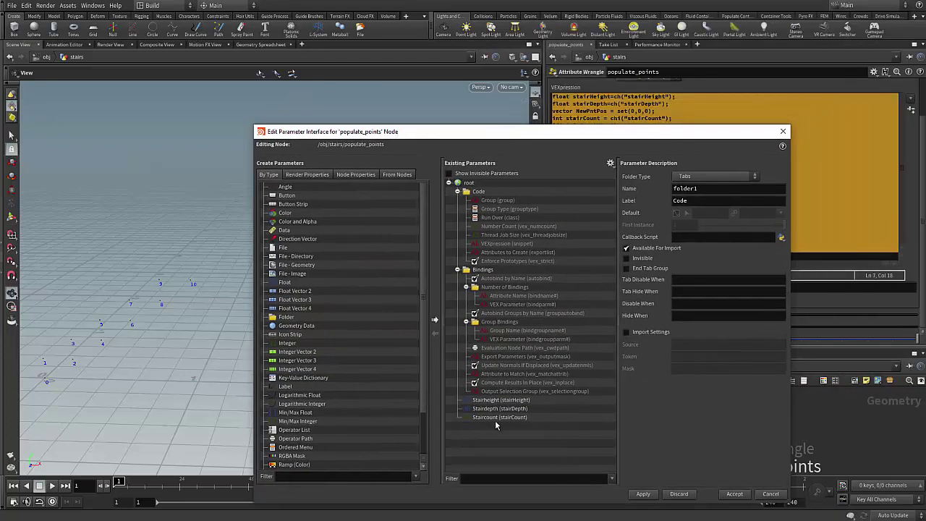
click(479, 418)
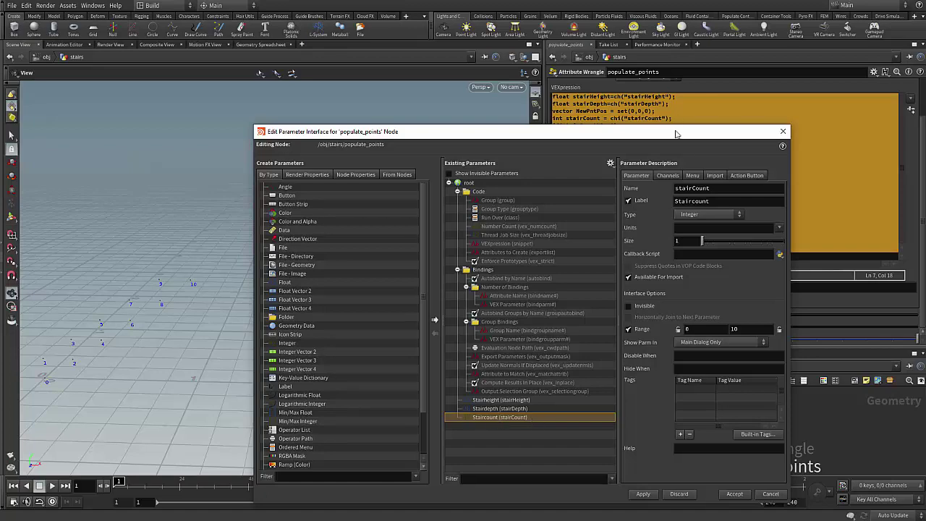
drag(622, 130, 427, 123)
drag(402, 89, 604, 77)
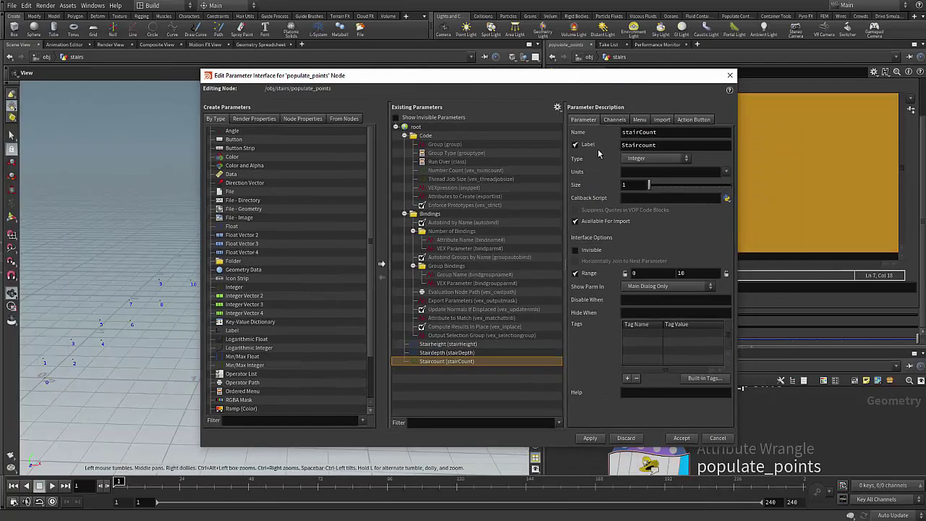
drag(696, 275, 607, 296)
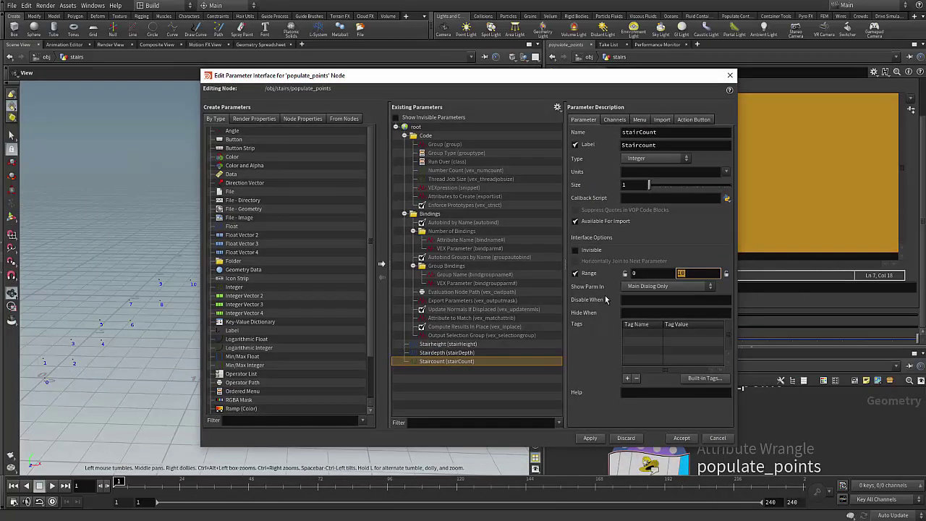
text(50)
key(Return)
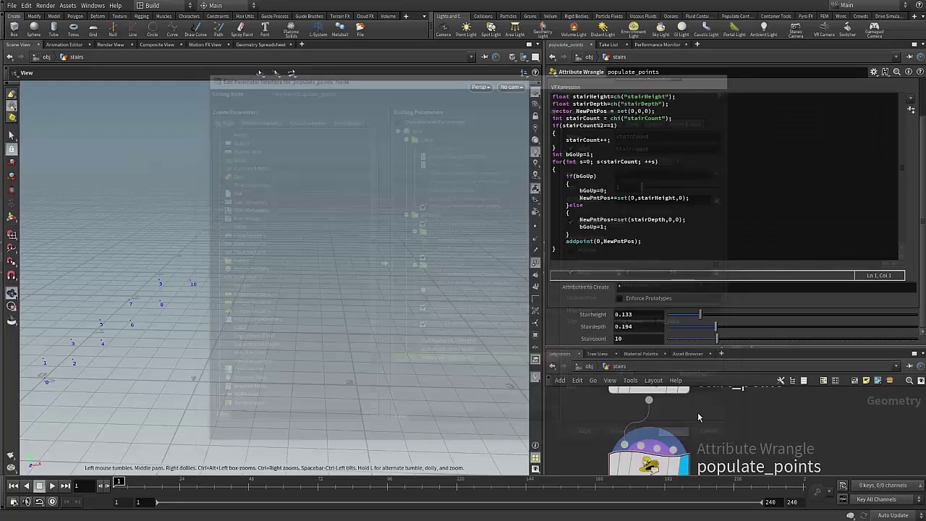
click(682, 438)
- Set Staircount to 16 and look over the resulting stair points
drag(760, 342, 722, 353)
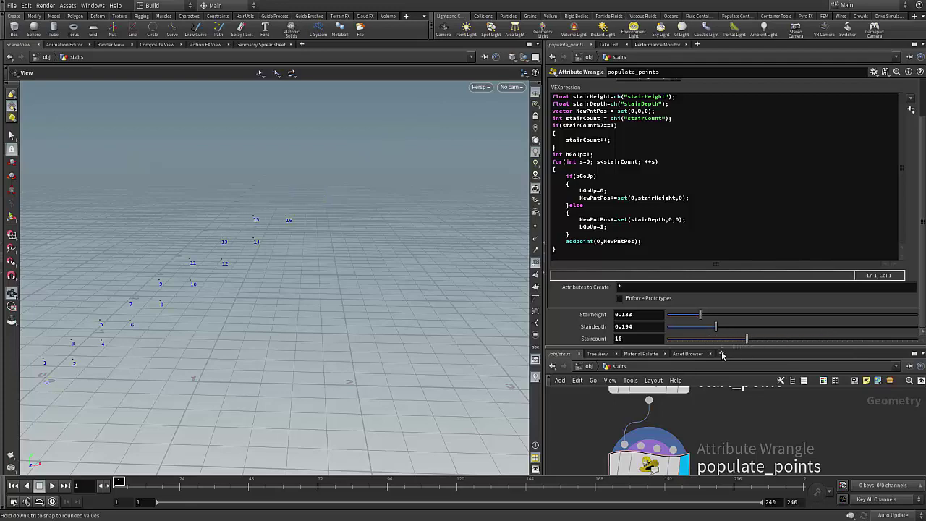
scroll(289, 337, down, 4)
drag(283, 335, 402, 330)
middle_drag(402, 330, 285, 268)
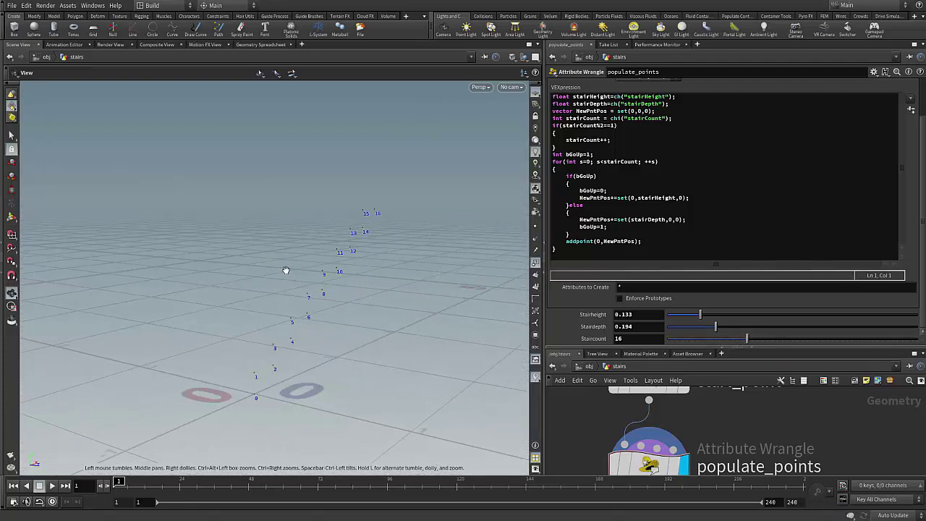
drag(285, 268, 249, 254)
- Raise Staircount to 28 and inspect the first and last points of the staircase
drag(730, 339, 809, 333)
drag(298, 342, 372, 323)
middle_drag(371, 323, 361, 333)
drag(363, 314, 403, 314)
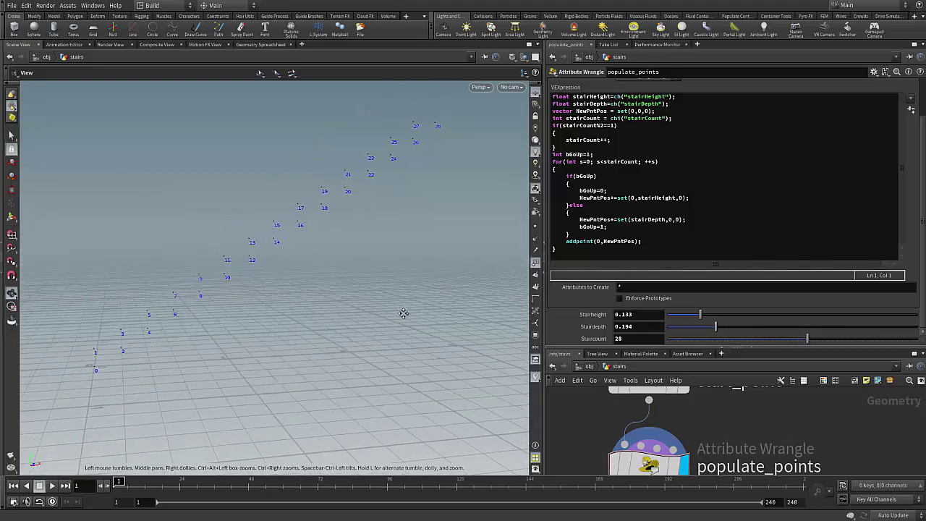
middle_drag(403, 314, 439, 318)
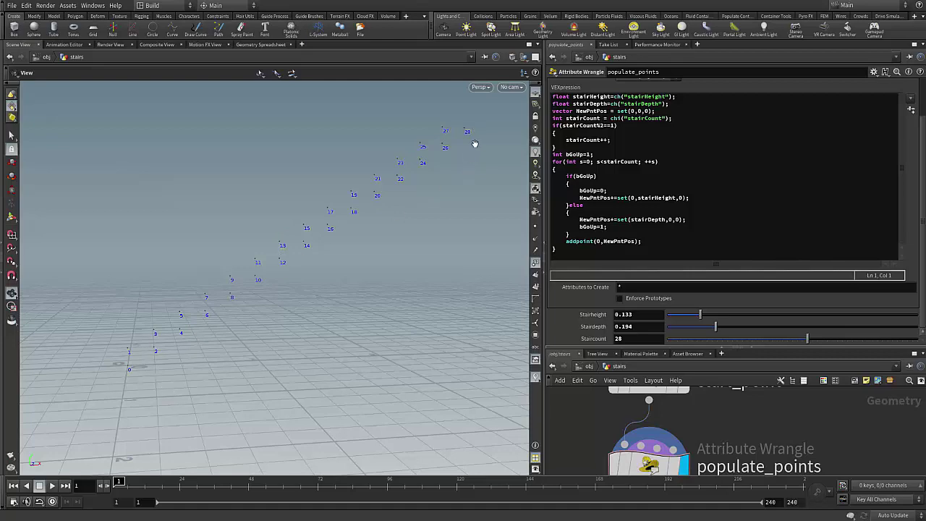
drag(430, 208, 453, 176)
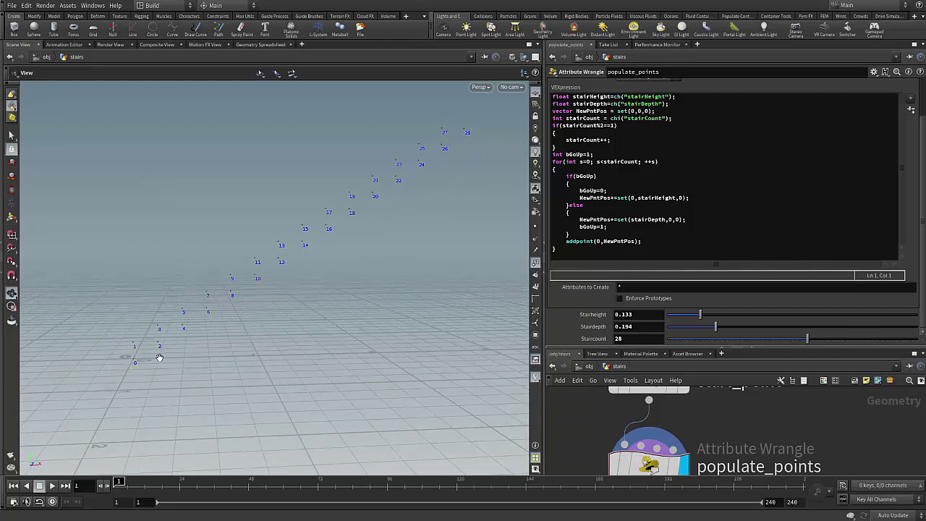
drag(159, 362, 180, 367)
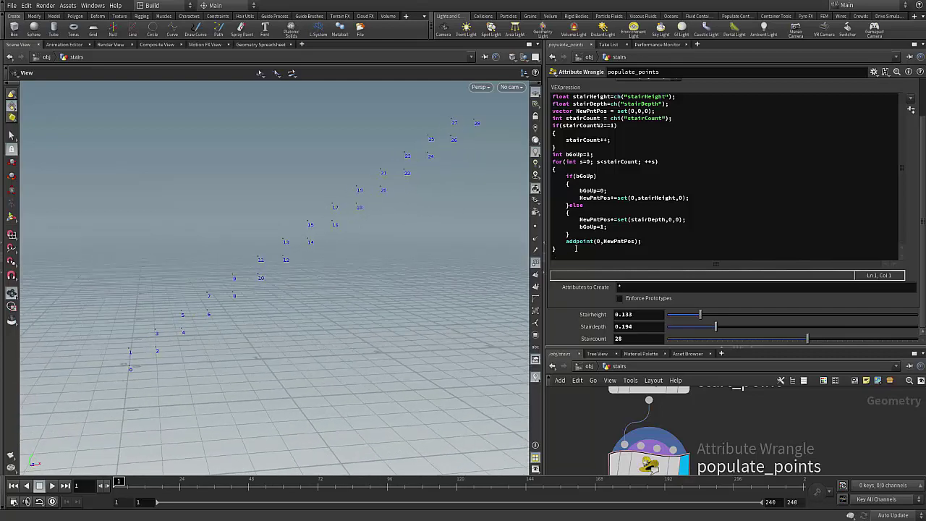
- Add addpoint(0, NewPntPos) on a new line after the for loop's closing brace
click(576, 248)
key(Return)
key(Return)
text(ad)
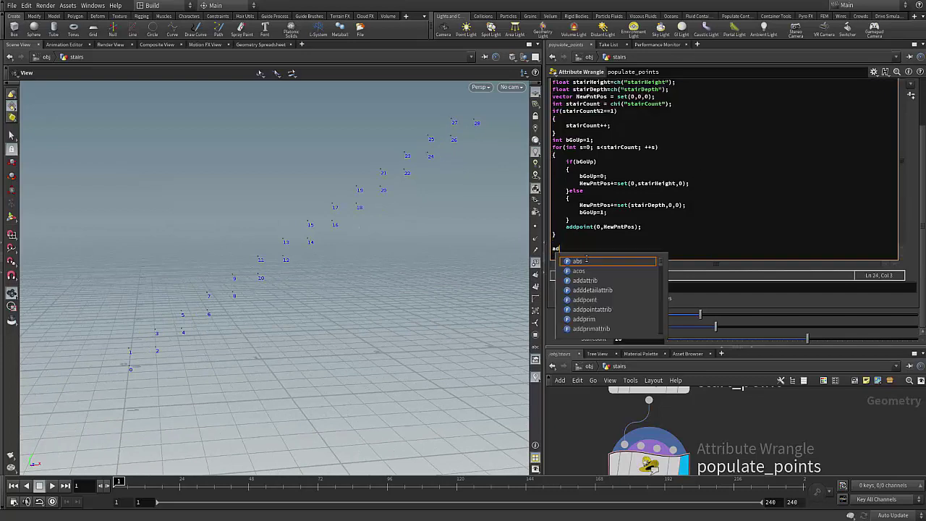
text(dpoint()
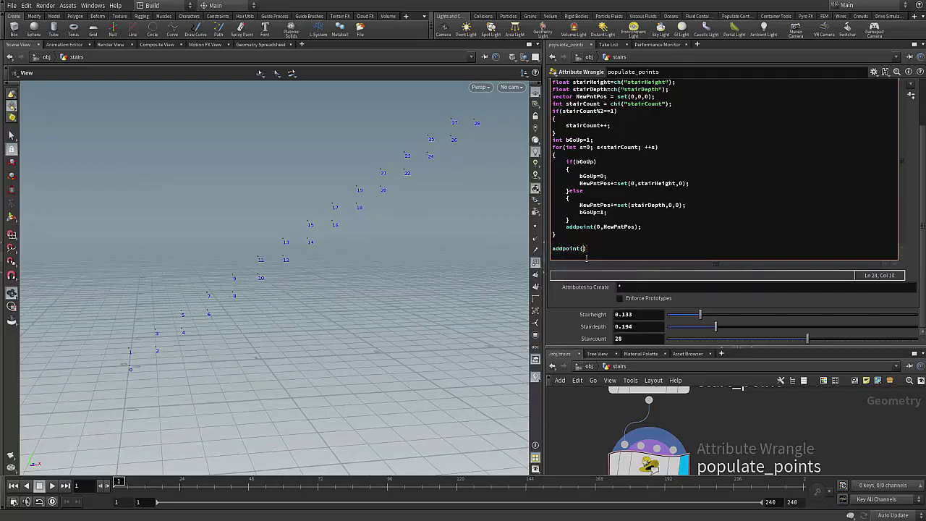
text(0,)
double_click(598, 185)
key(ctrl+c)
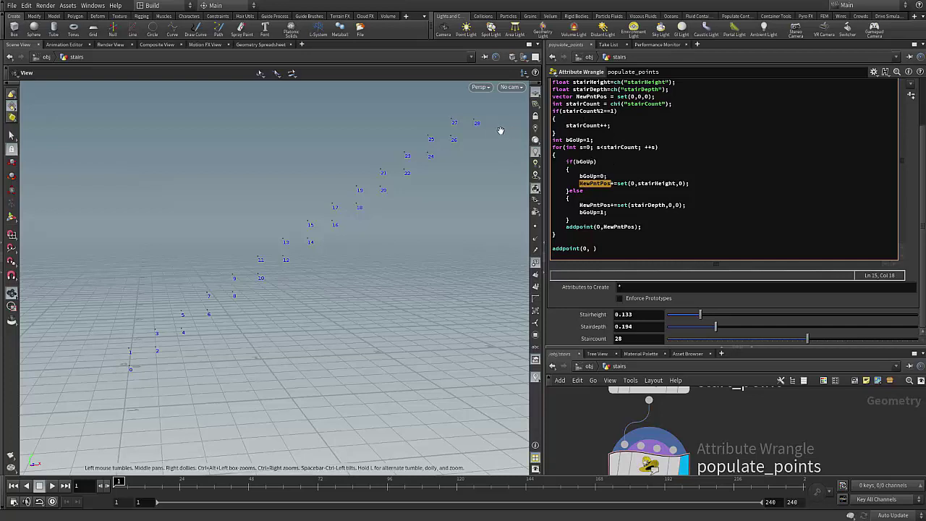
click(593, 249)
key(ctrl+v)
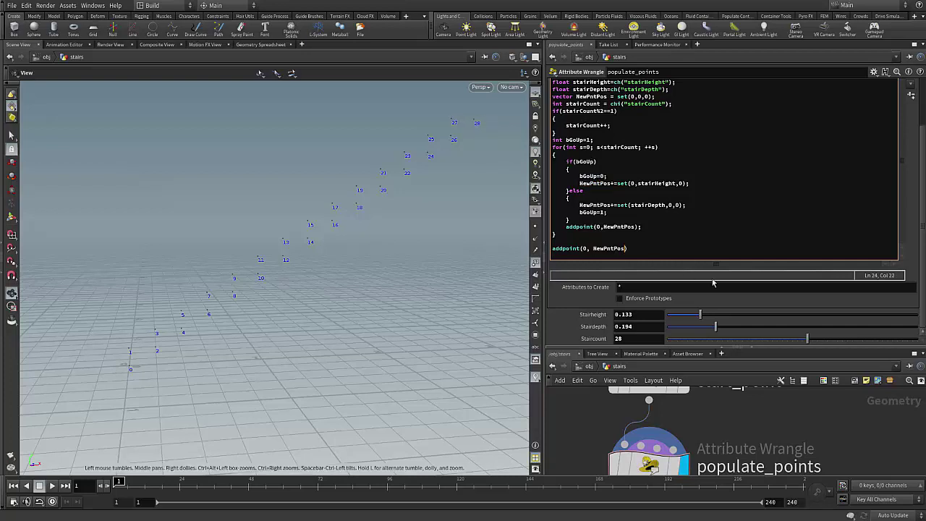
- Subtract set(0,stairHeight,0) from NewPntPos in the last addpoint call, end it with a semicolon and apply the code
text(-set()
double_click(594, 83)
key(ctrl+c)
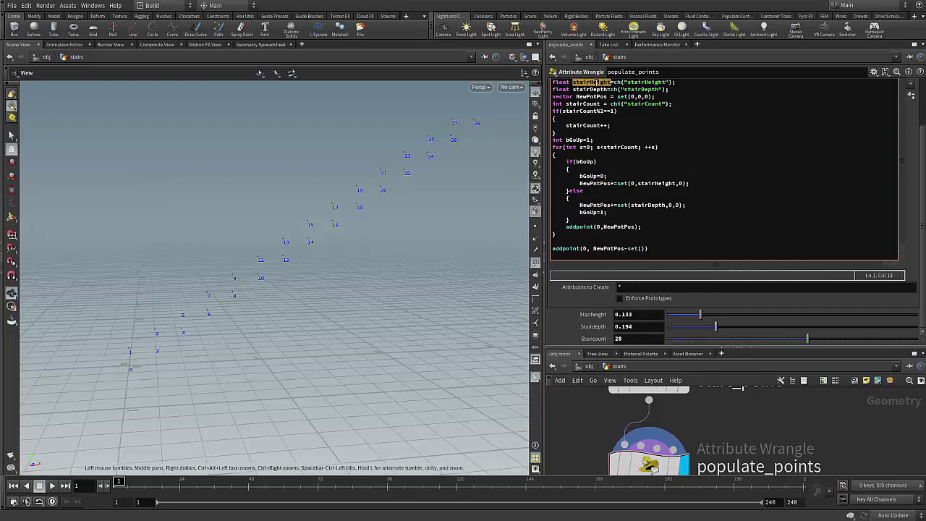
click(639, 253)
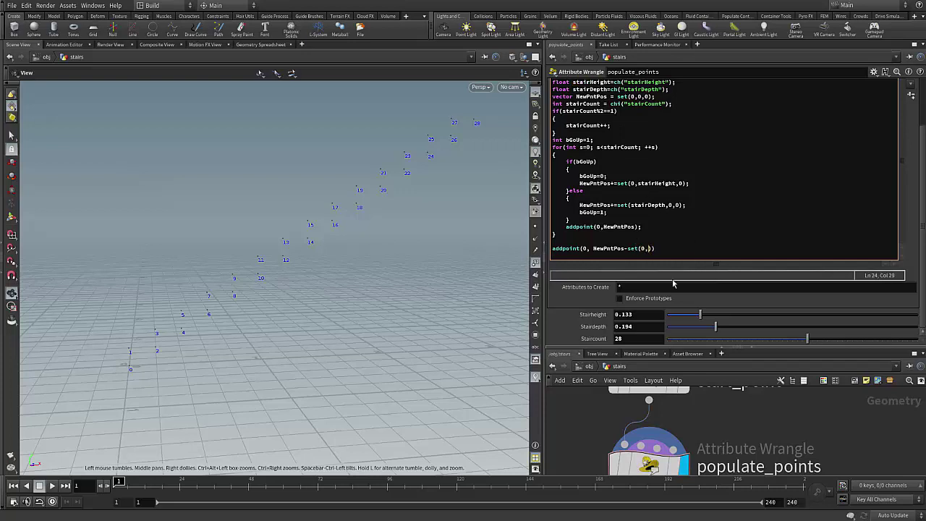
text(0,)
key(ctrl+v)
key(Return)
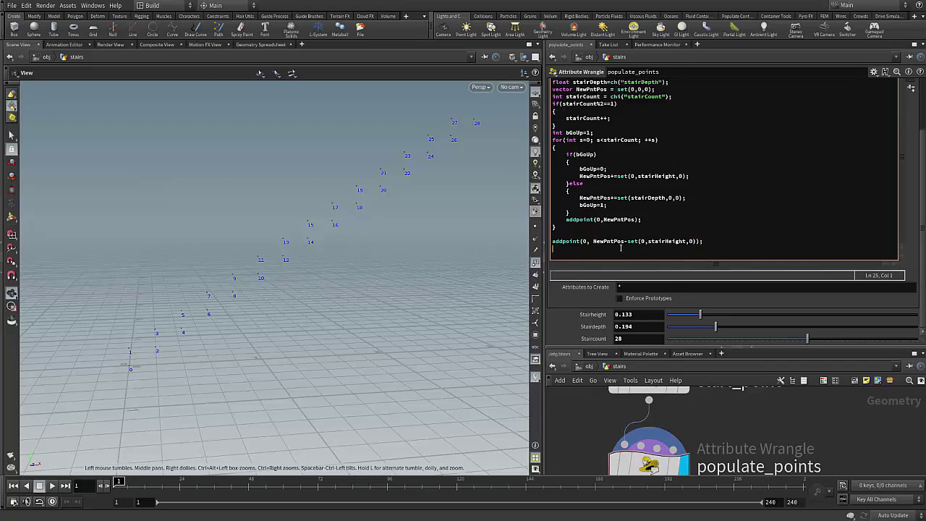
key(ctrl+a)
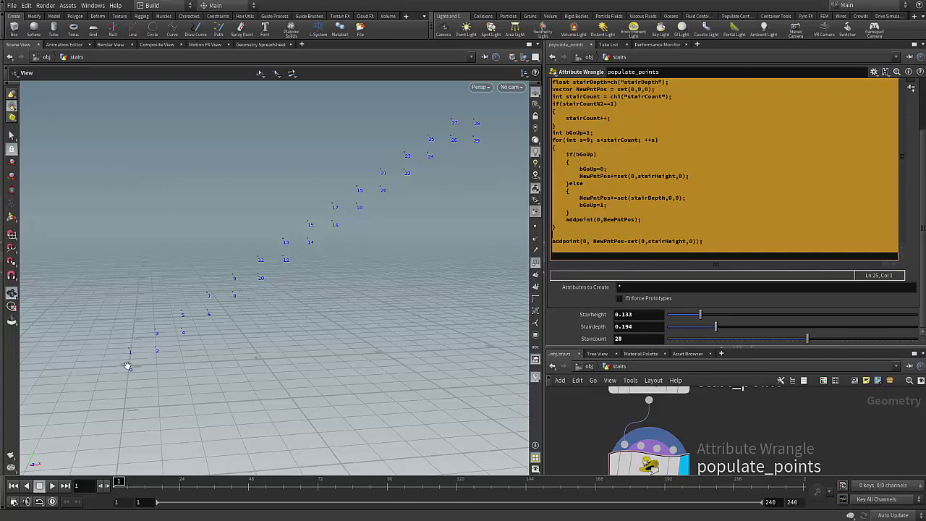
- Add addpoint(0, set(stairDepth,0,0)); on a new line below the last addpoint call, apply the code and check the new point
click(622, 277)
text(add)
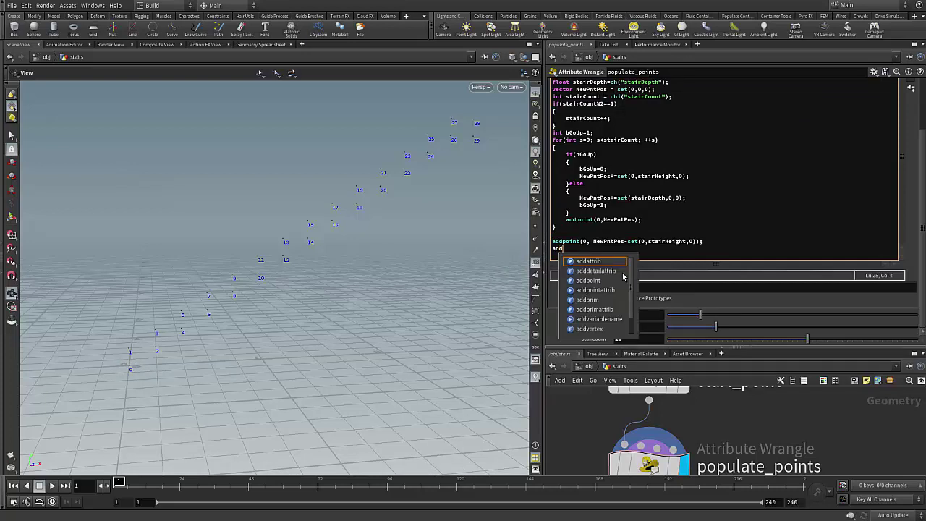
text(point()
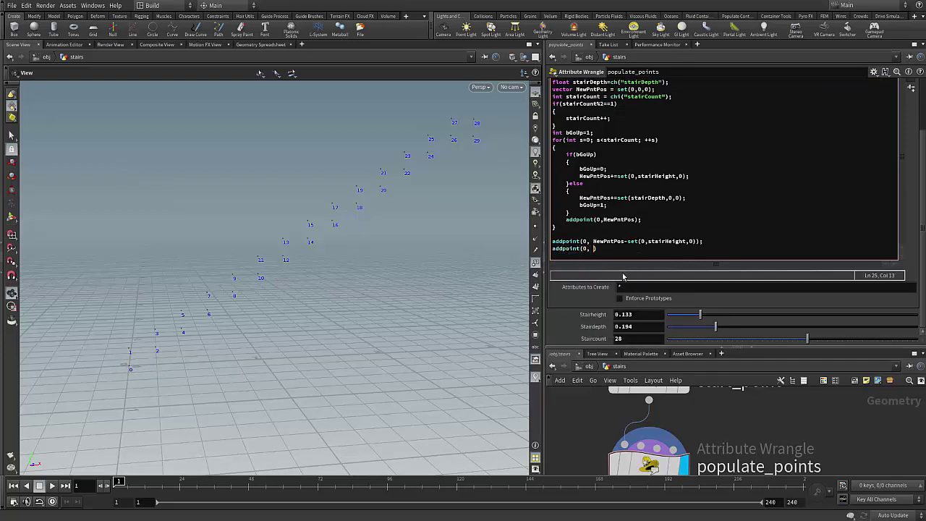
text(0, set())
double_click(583, 81)
key(ctrl+c)
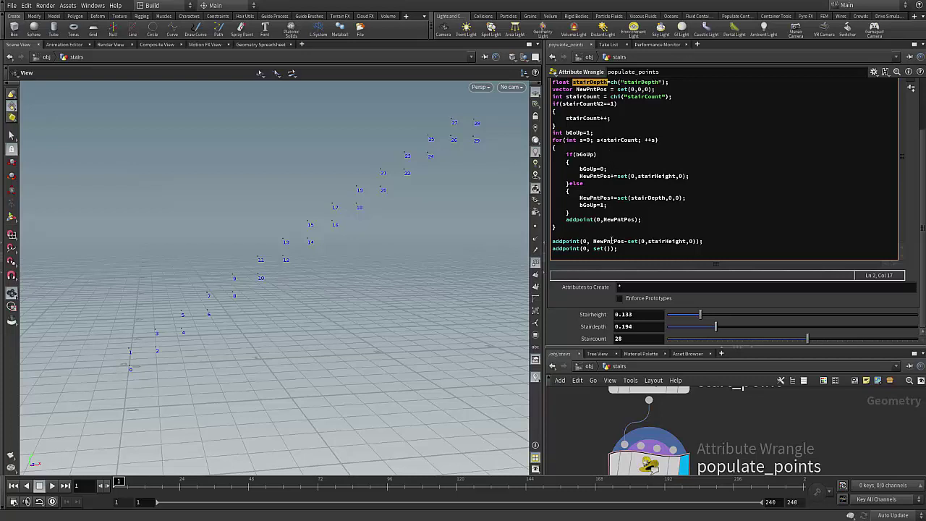
click(606, 248)
key(ctrl+v)
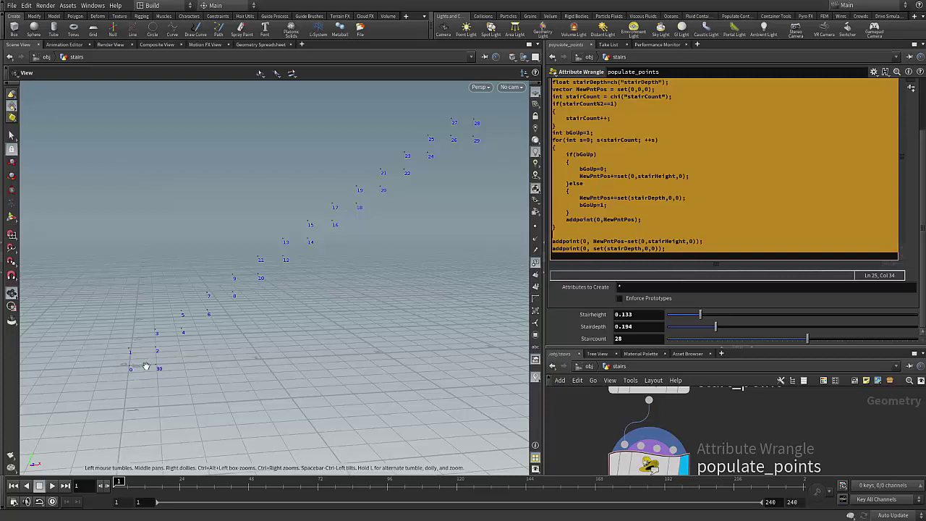
drag(231, 359, 162, 376)
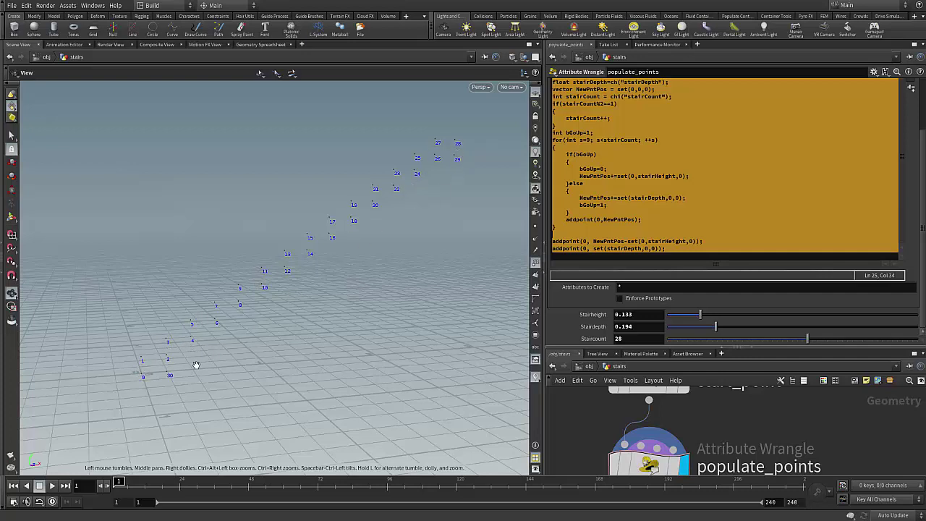
click(643, 233)
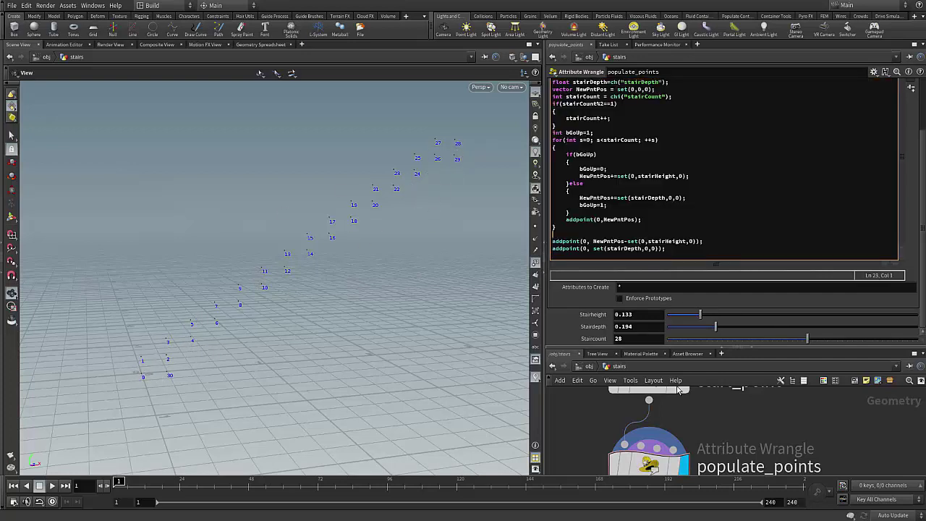
- Enlarge the network area, place an Add node below populate_points, connect it to the wrangle's output and display it
scroll(678, 392, down, 3)
middle_drag(620, 455, 616, 425)
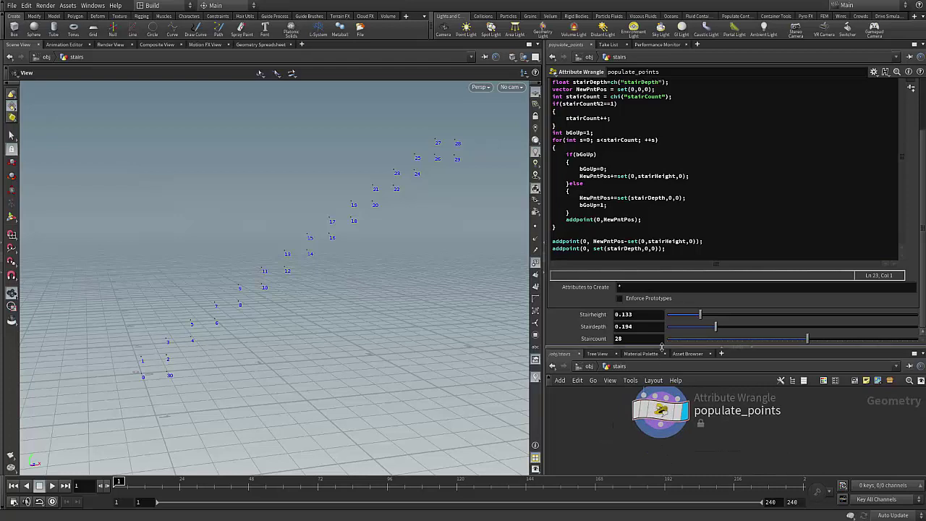
drag(661, 347, 660, 258)
scroll(660, 262, up, 2)
key(Tab)
text(add)
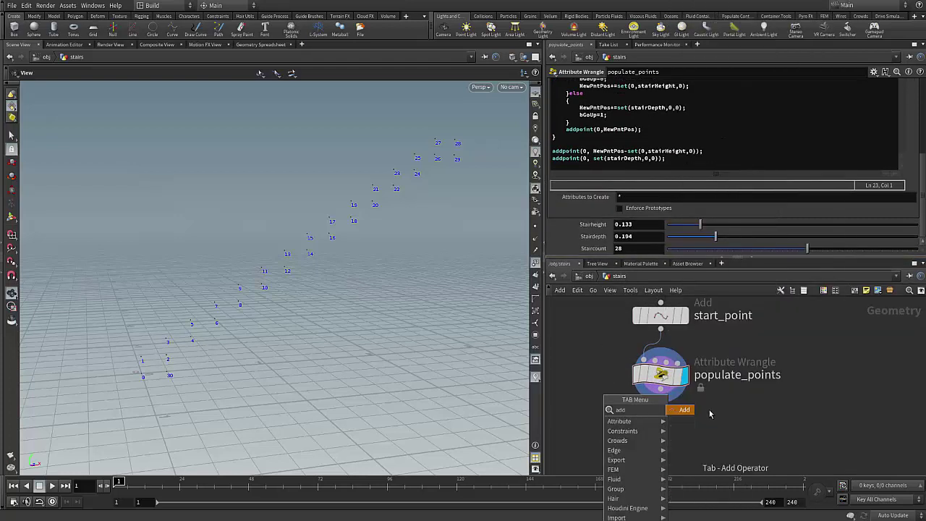
key(Return)
scroll(651, 406, up, 2)
click(646, 424)
drag(659, 371, 660, 428)
click(701, 428)
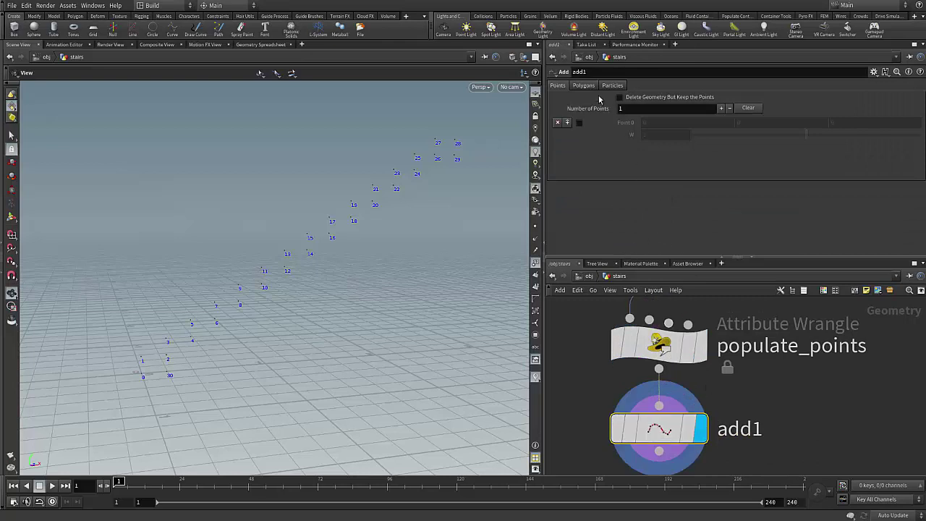
- Make the Add node build one closed polygon by group from all points
click(584, 86)
click(594, 110)
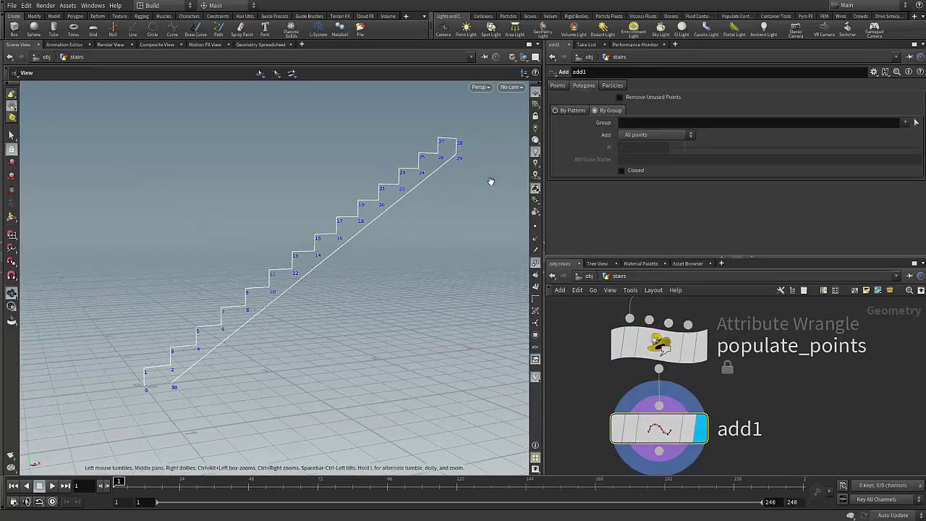
click(622, 171)
drag(364, 306, 326, 306)
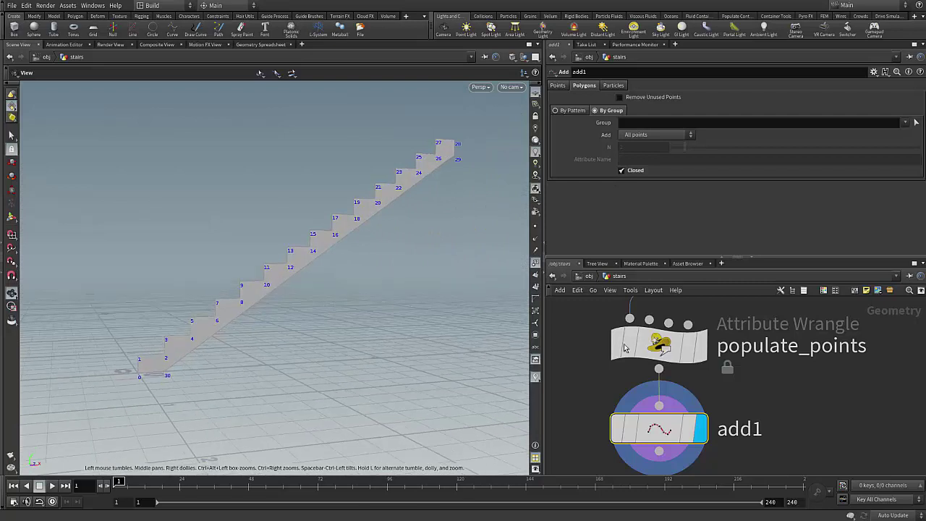
- On populate_points, set Stairheight to 0.108, Stairdepth to 0.166 and Staircount to 34
middle_drag(758, 438, 757, 377)
scroll(757, 376, down, 1)
middle_drag(673, 427, 672, 401)
drag(228, 346, 253, 364)
scroll(651, 373, down, 4)
scroll(704, 388, up, 2)
middle_drag(713, 344, 781, 391)
scroll(780, 392, up, 2)
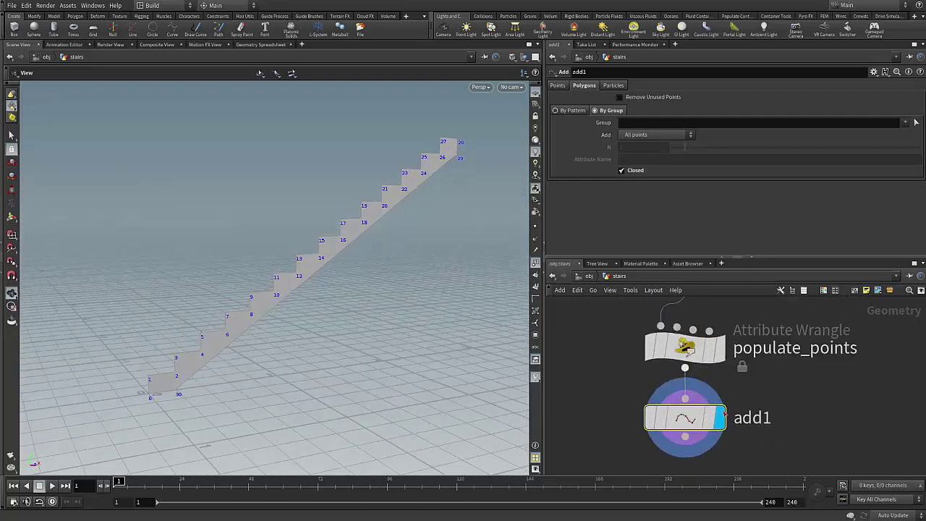
scroll(688, 349, down, 3)
click(700, 373)
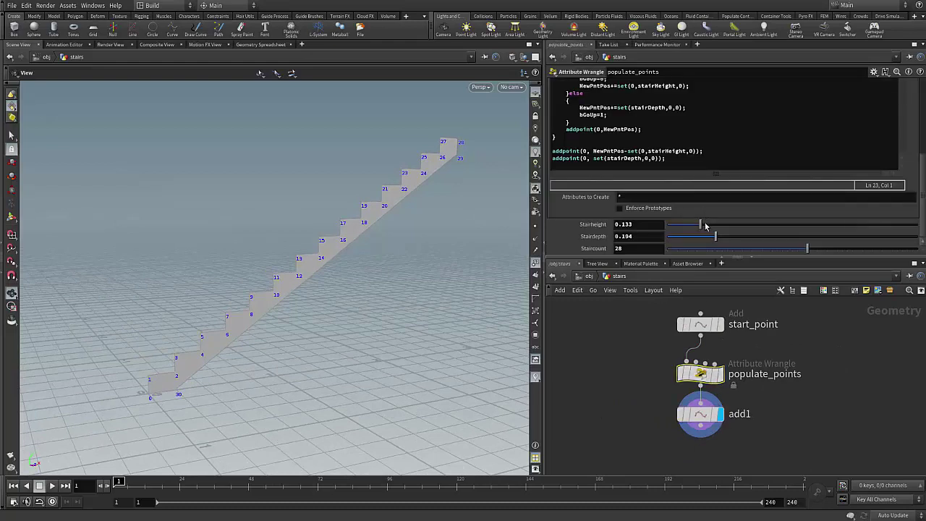
mouse_move(817, 250)
mouse_down()
mouse_move(680, 251)
mouse_move(736, 250)
mouse_move(662, 276)
mouse_move(713, 260)
mouse_move(827, 253)
mouse_up()
drag(723, 241, 700, 227)
drag(720, 237, 709, 237)
drag(699, 227, 693, 227)
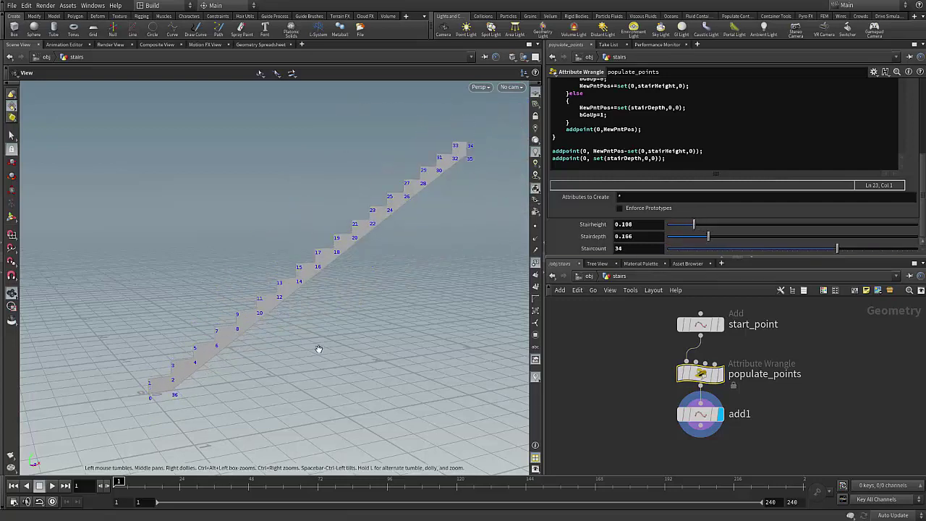
- Examine the closed stair profile up close at its lowest steps and along its full length
drag(319, 349, 352, 344)
drag(634, 226, 571, 248)
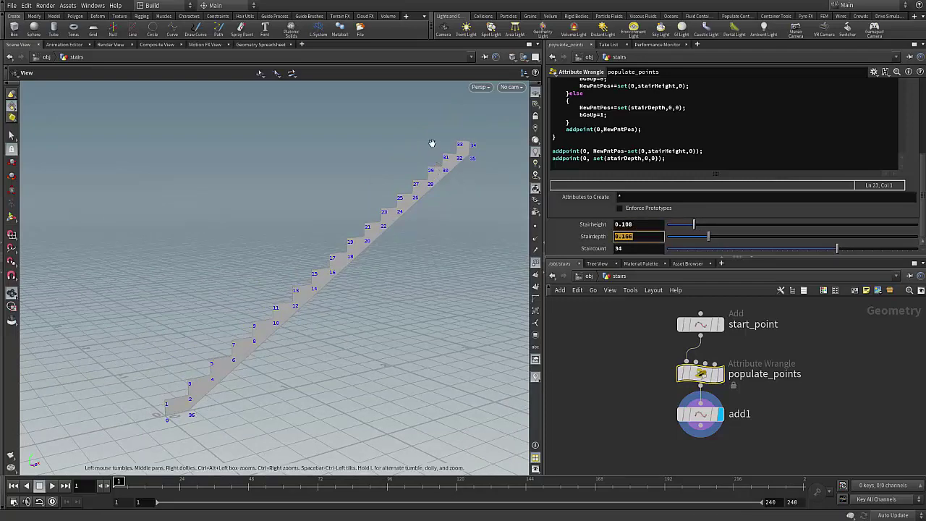
drag(291, 378, 274, 336)
right_drag(274, 336, 440, 387)
middle_drag(184, 304, 272, 324)
right_drag(272, 324, 369, 333)
middle_drag(368, 333, 296, 342)
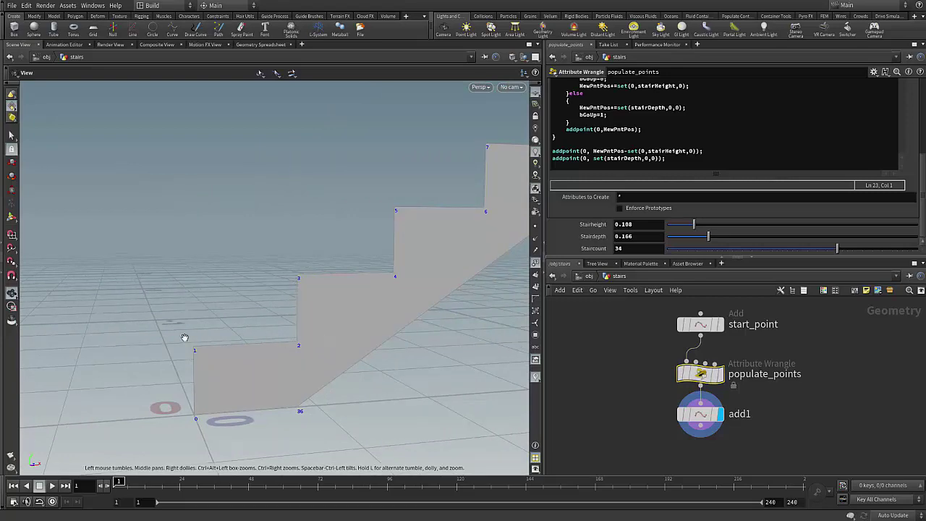
right_drag(187, 385, 134, 374)
drag(135, 374, 231, 374)
middle_drag(231, 374, 187, 355)
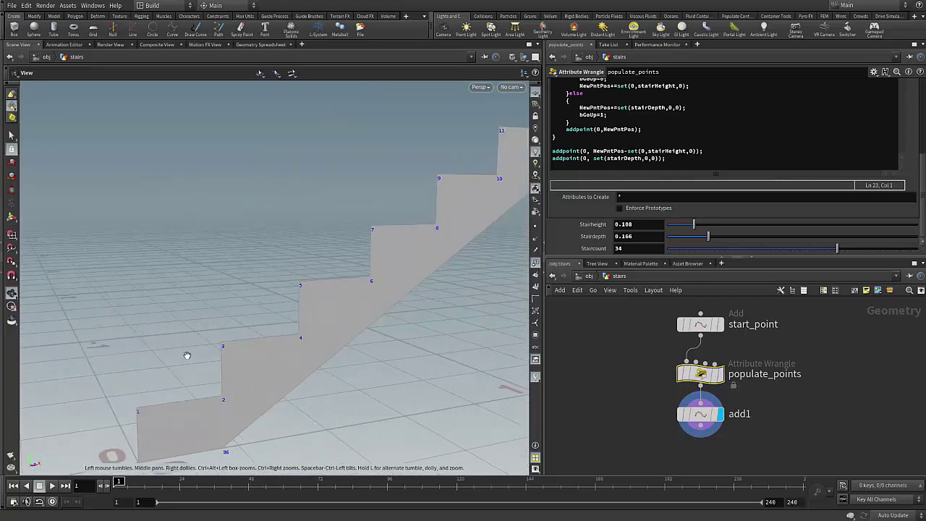
middle_drag(269, 315, 207, 366)
mouse_move(207, 366)
right_down()
mouse_move(275, 348)
mouse_move(192, 374)
right_up()
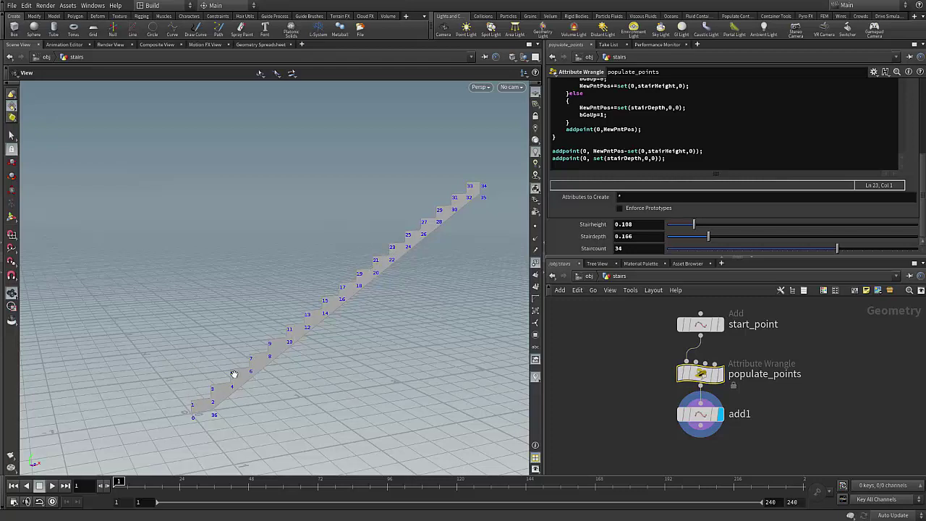
middle_drag(313, 319, 331, 284)
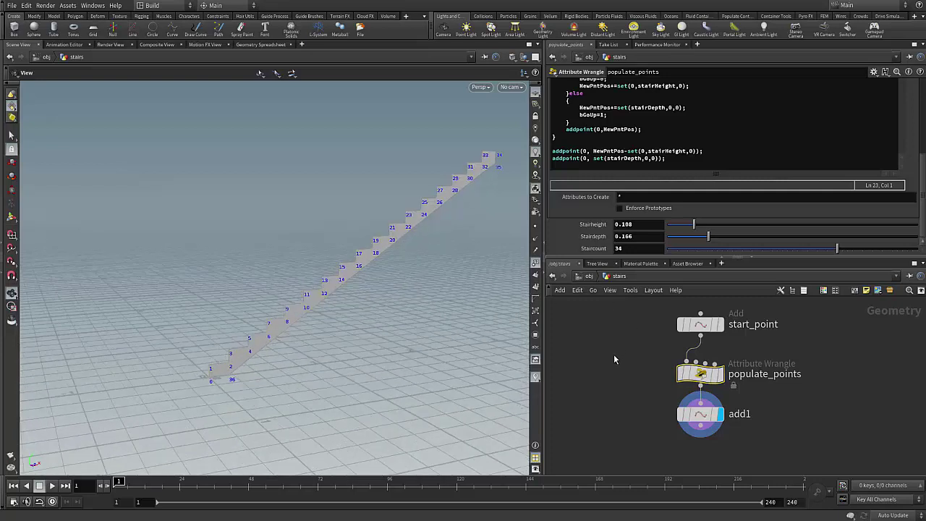
- Rename the add1 node as create_stair_profile
click(690, 422)
middle_drag(805, 410, 792, 391)
scroll(793, 390, up, 1)
click(709, 395)
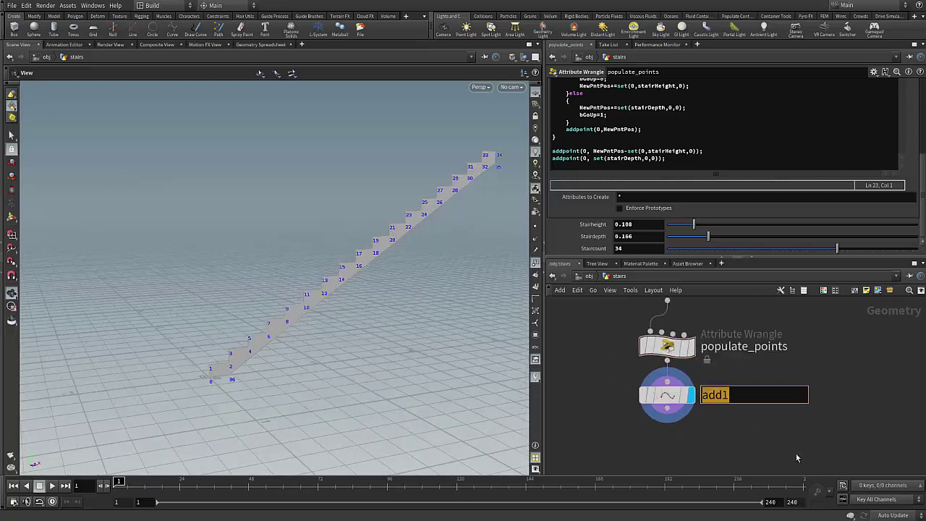
text(create_sta)
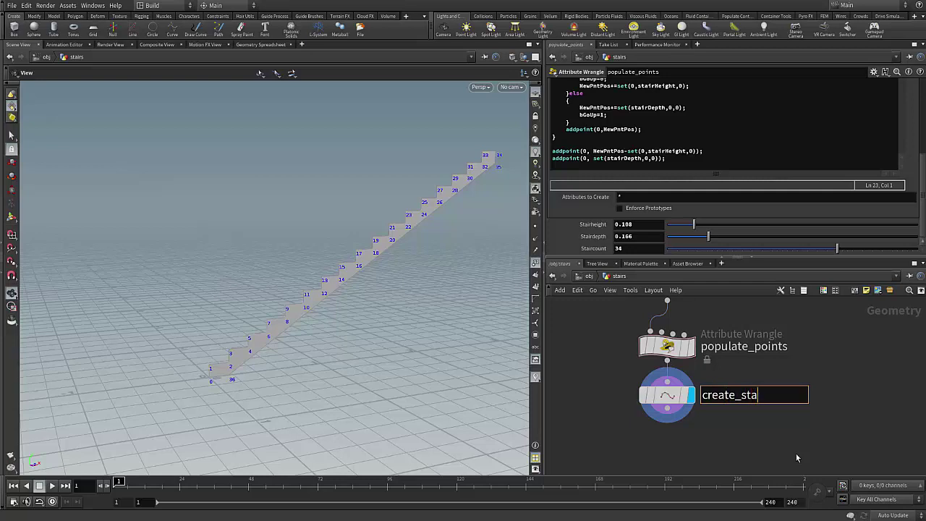
text(ir_profile)
key(Return)
scroll(766, 433, down, 2)
scroll(747, 426, up, 1)
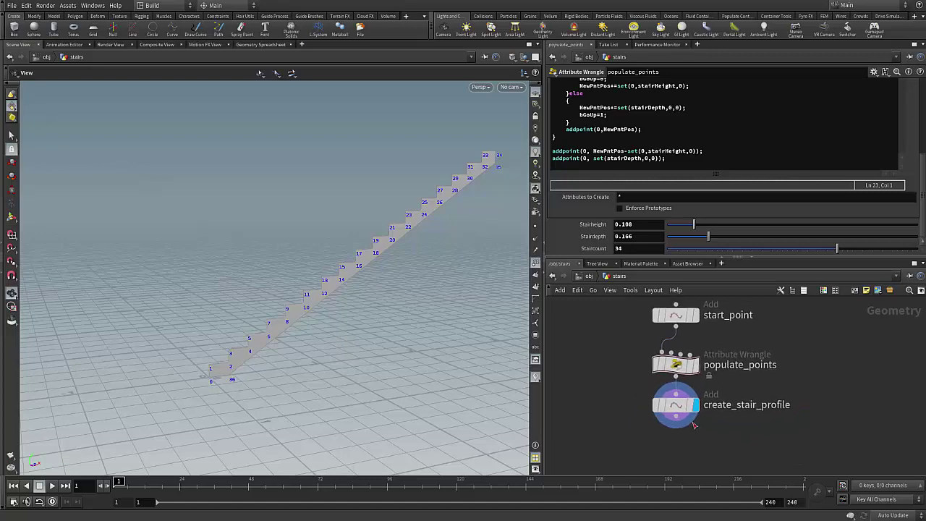
- Add a displayed PolyExtrude node below create_stair_profile, connected to its output
drag(677, 408, 677, 414)
middle_drag(625, 396, 623, 376)
mouse_move(306, 356)
mouse_down()
mouse_move(362, 362)
mouse_move(324, 358)
mouse_up()
scroll(630, 414, up, 1)
middle_drag(648, 421, 620, 411)
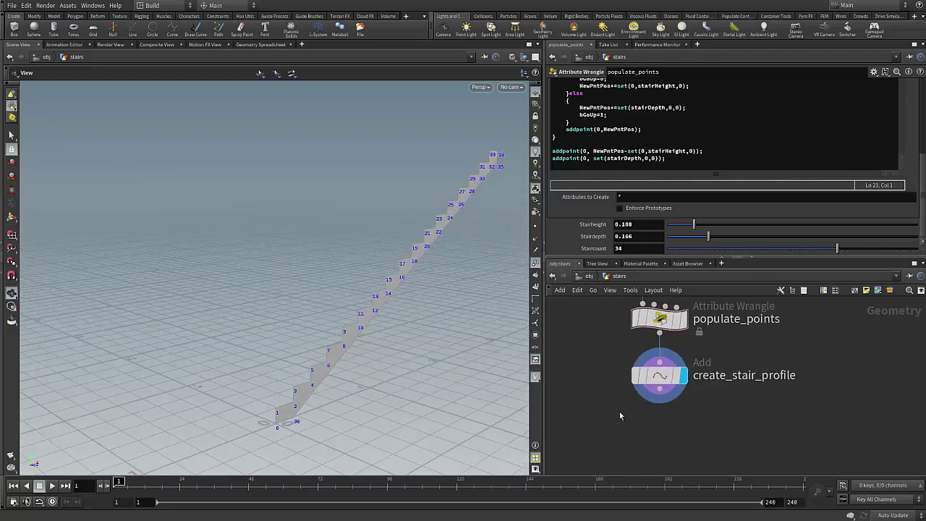
key(Tab)
text(ex)
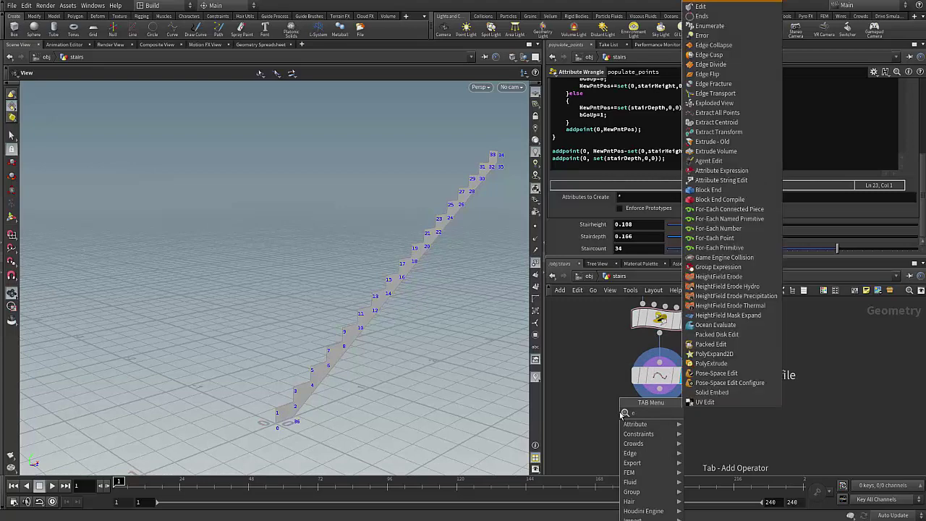
key(Down)
key(Down)
key(Down)
key(Down)
key(Down)
key(Down)
key(Down)
key(Down)
key(Down)
key(Down)
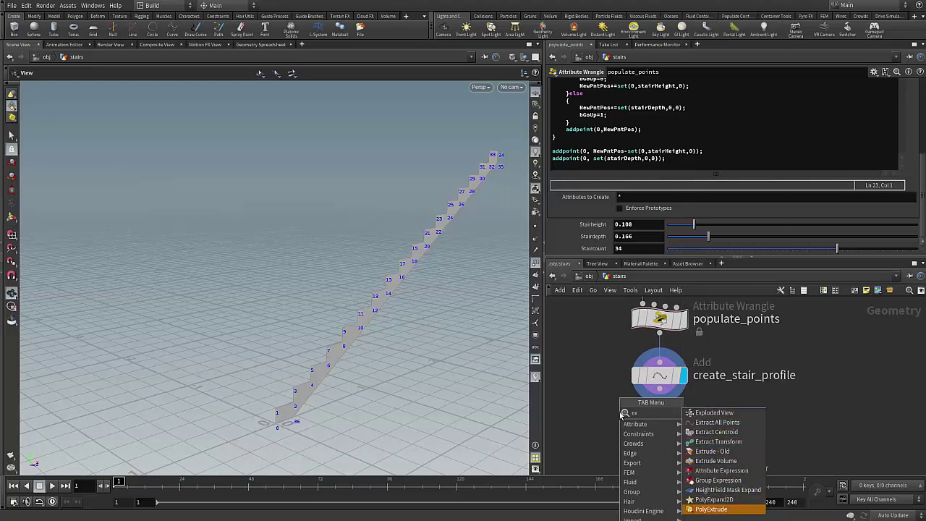
key(Return)
click(665, 425)
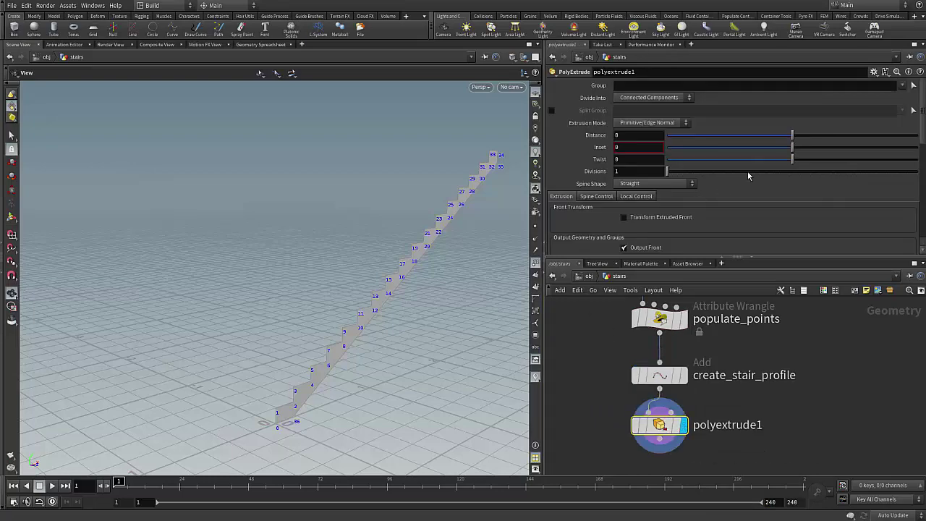
- Extrude the stair profile by a Distance of 0.021 and enable Output Back to close its open side
drag(792, 136, 796, 138)
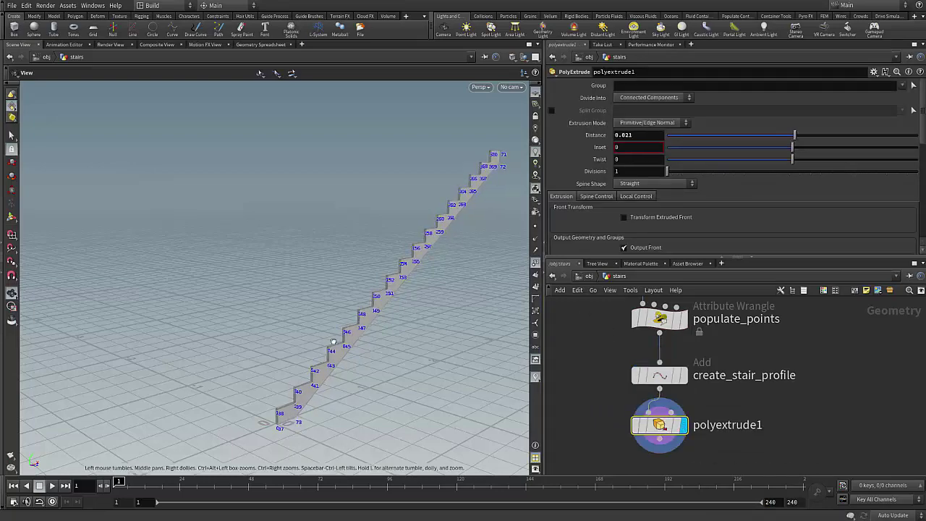
drag(394, 299, 332, 293)
scroll(572, 224, down, 2)
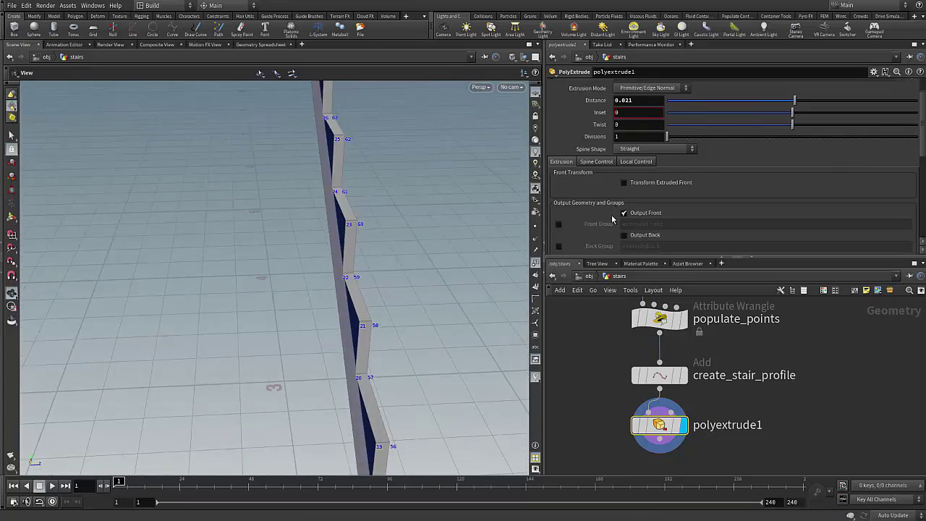
click(624, 235)
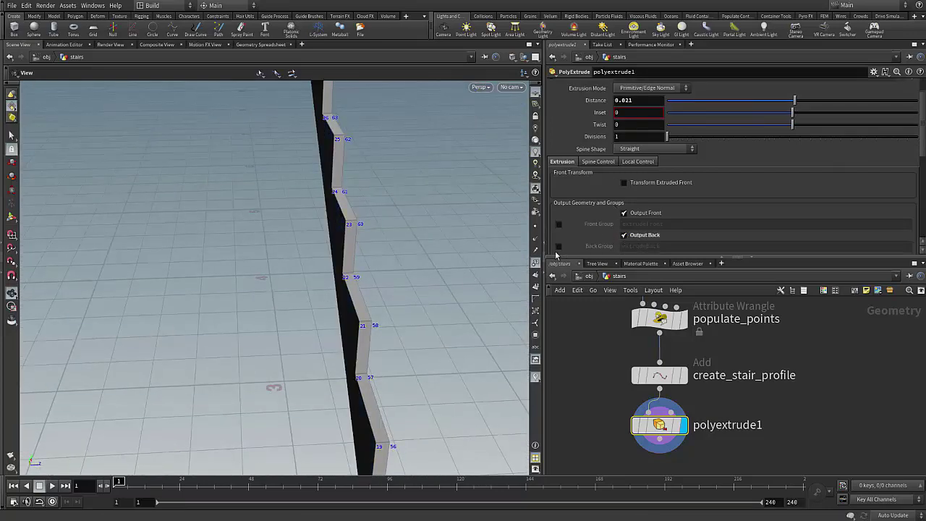
drag(405, 289, 264, 323)
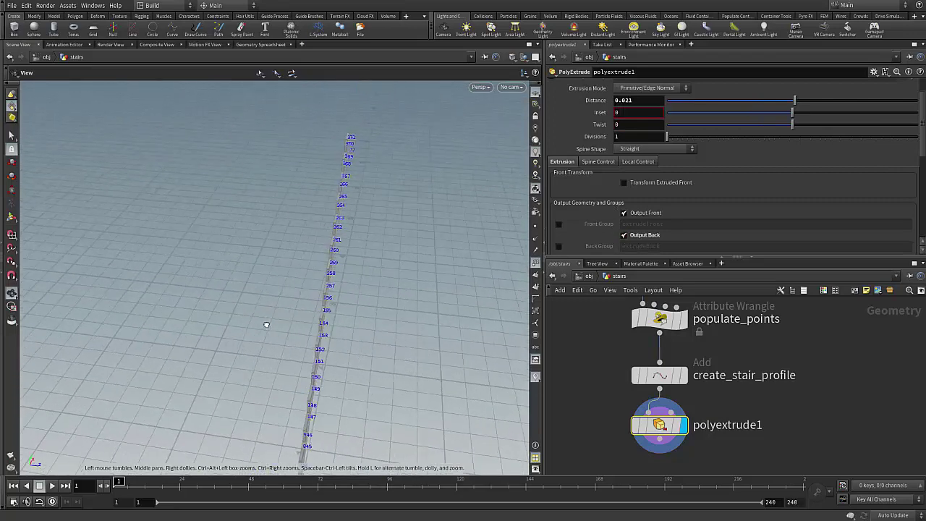
- Connect a Transform node after polyextrude1, display it and set its Z translation to -0.6
scroll(687, 391, down, 3)
scroll(682, 406, up, 2)
key(Tab)
text(tr)
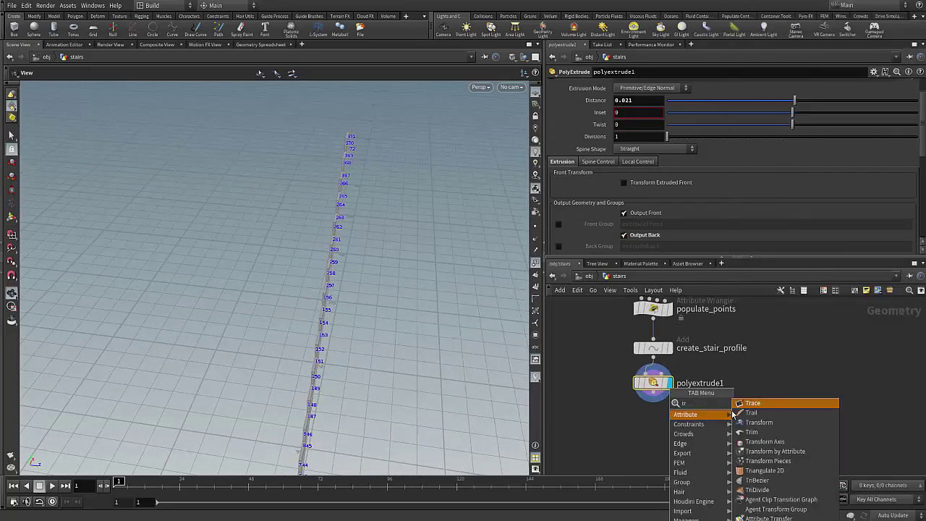
text(a)
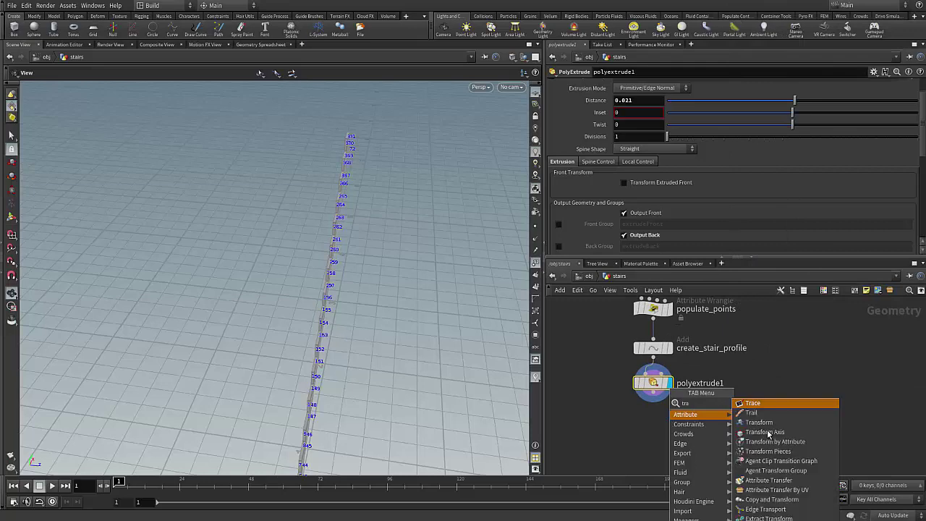
click(770, 424)
click(661, 423)
scroll(663, 412, up, 3)
drag(648, 381, 650, 432)
click(673, 433)
drag(197, 414, 302, 335)
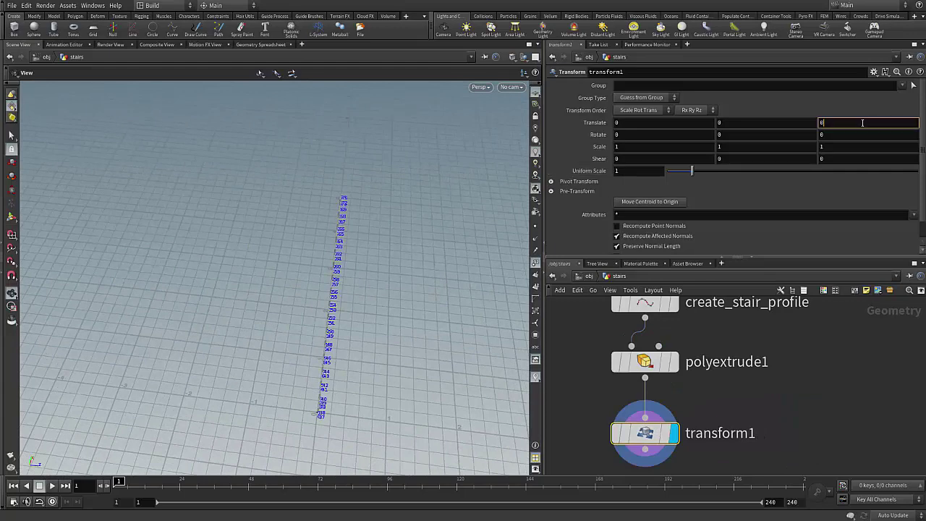
middle_drag(860, 122, 820, 121)
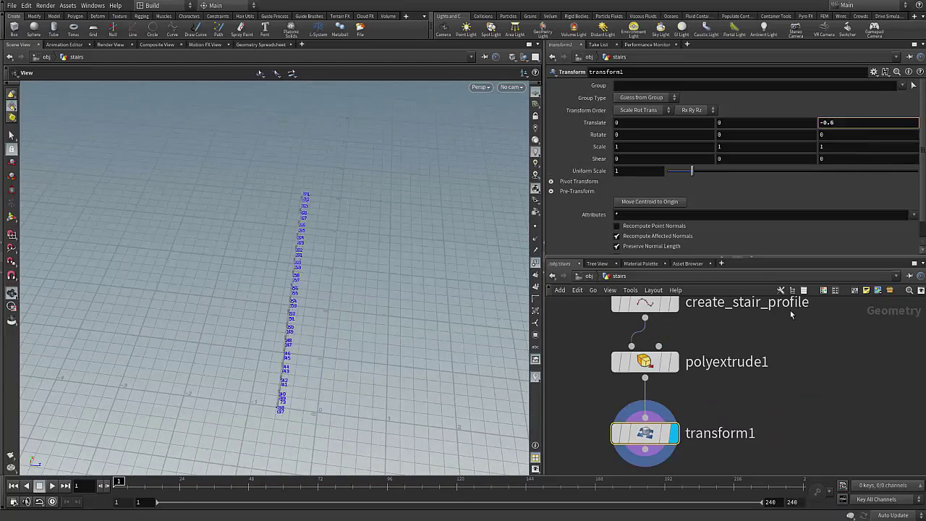
- Add a displayed Mirror node below transform1, connected to its output
middle_drag(757, 403, 760, 330)
scroll(688, 413, up, 1)
key(Tab)
text(mir)
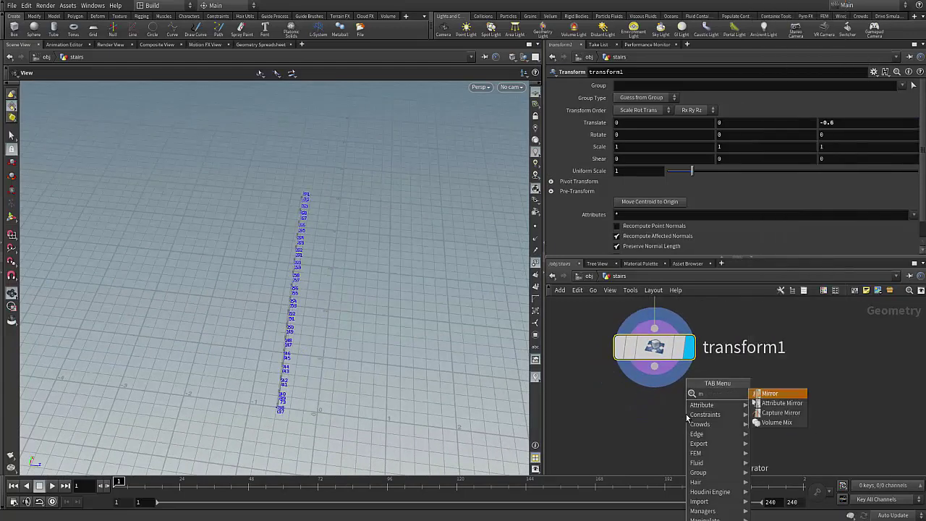
key(Return)
click(672, 420)
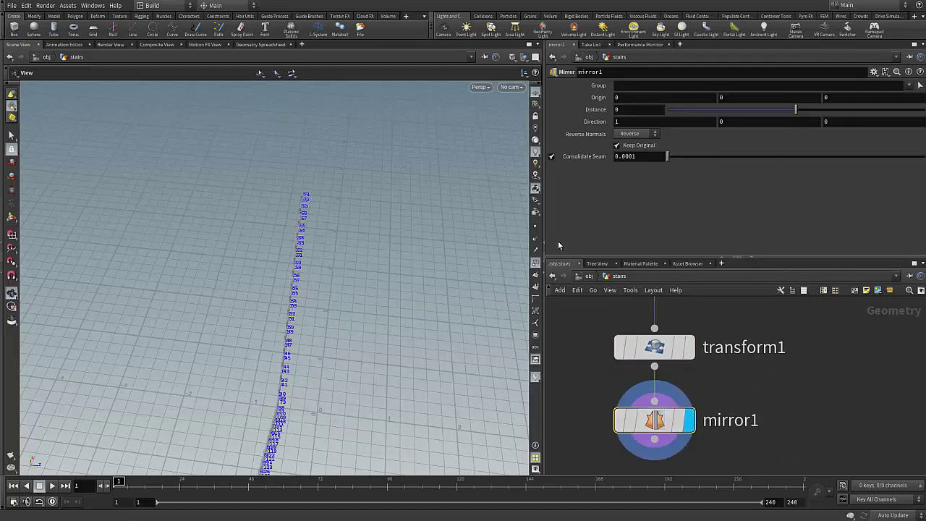
- Set the Mirror node's Direction to 0, 0, 1 so the stringer is mirrored along Z
drag(352, 300, 250, 345)
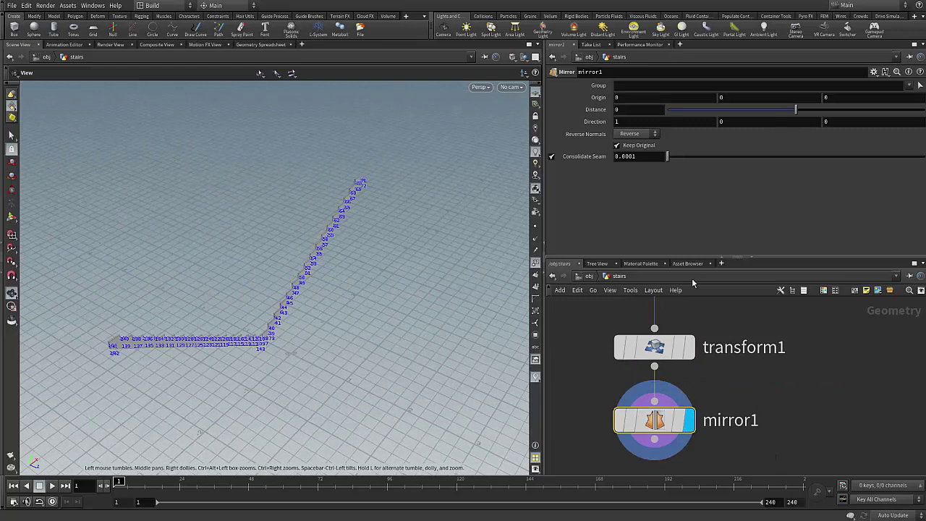
click(839, 121)
text(1)
click(624, 122)
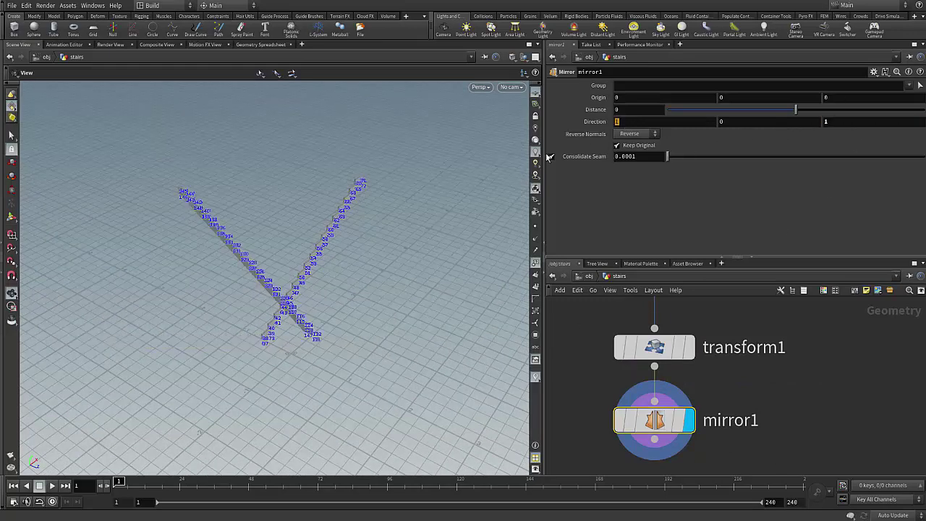
text(0)
drag(280, 291, 318, 279)
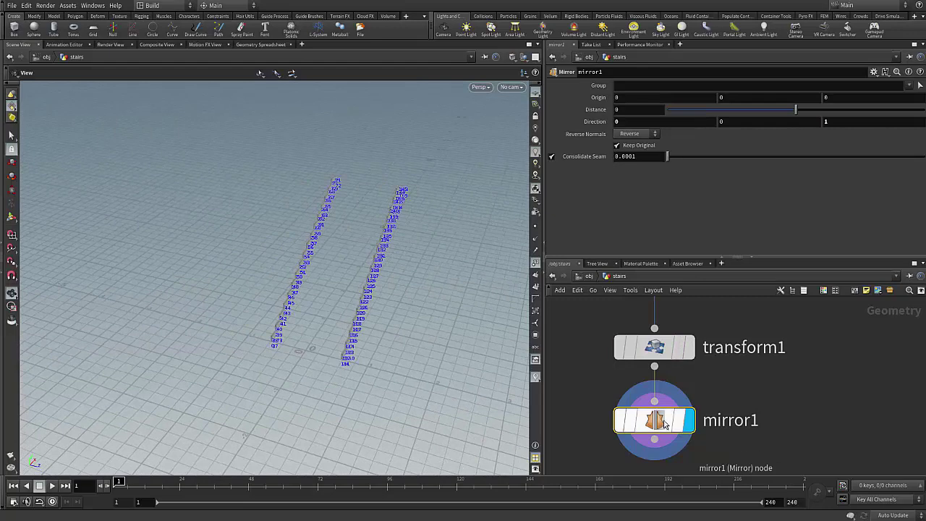
- Set the Z translation of transform1 to -0.222 to bring the two stringers closer together
click(672, 346)
click(845, 125)
middle_drag(847, 123, 913, 142)
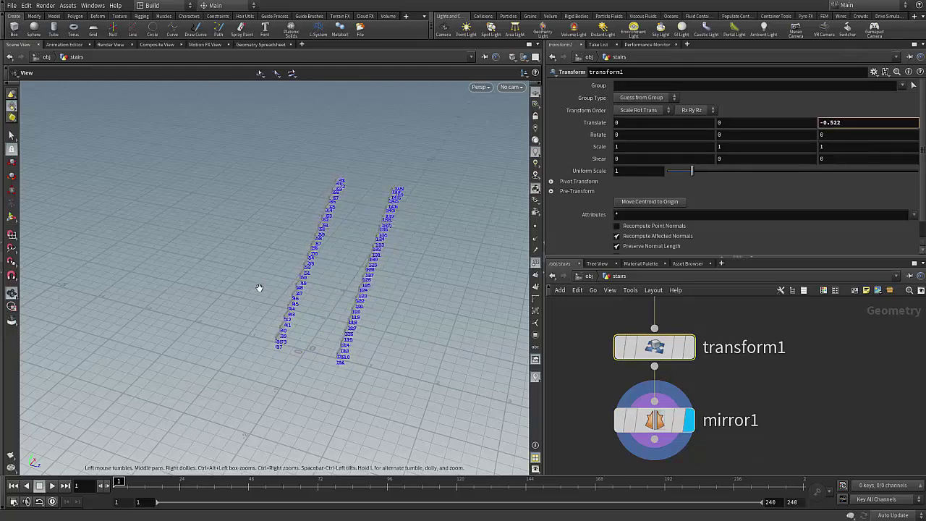
drag(259, 288, 347, 286)
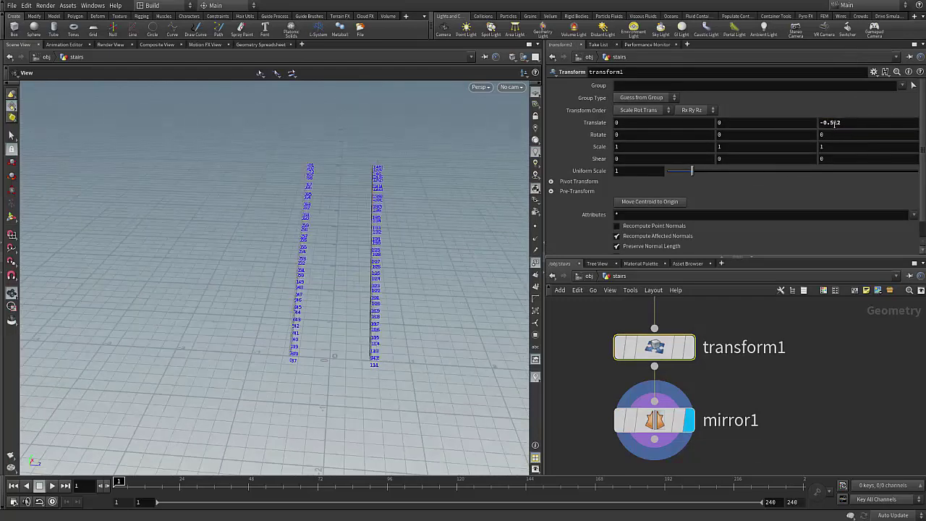
middle_drag(832, 123, 860, 130)
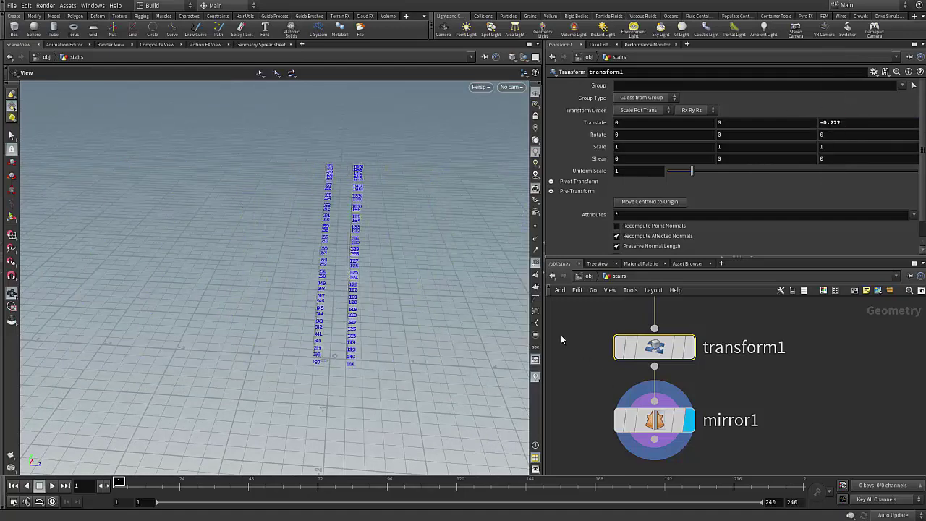
- Hide the point numbers in the viewport
drag(394, 297, 467, 282)
right_drag(467, 283, 705, 315)
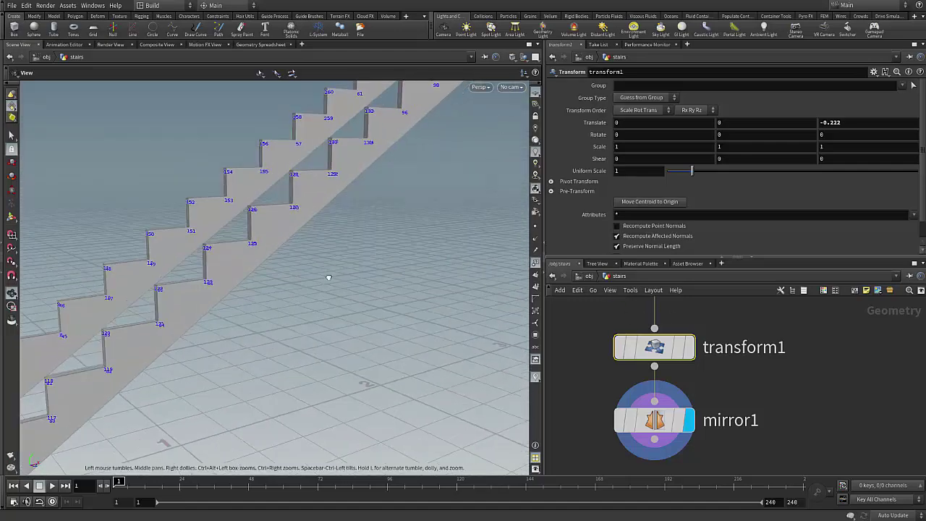
click(535, 263)
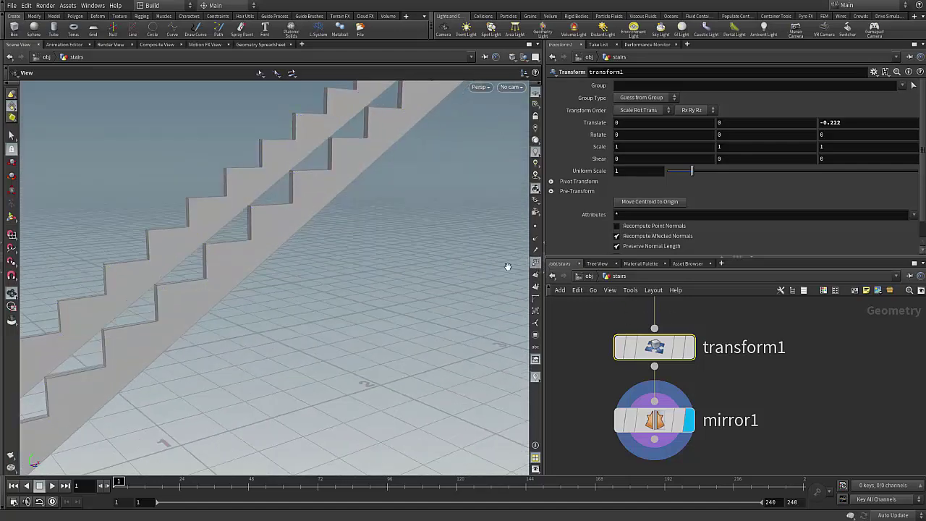
right_drag(491, 268, 213, 279)
drag(213, 279, 246, 299)
- Review the node network and examine the stair height, depth and count parameters of populate_points
scroll(689, 387, down, 3)
middle_drag(740, 380, 778, 382)
scroll(665, 343, up, 1)
scroll(661, 381, down, 3)
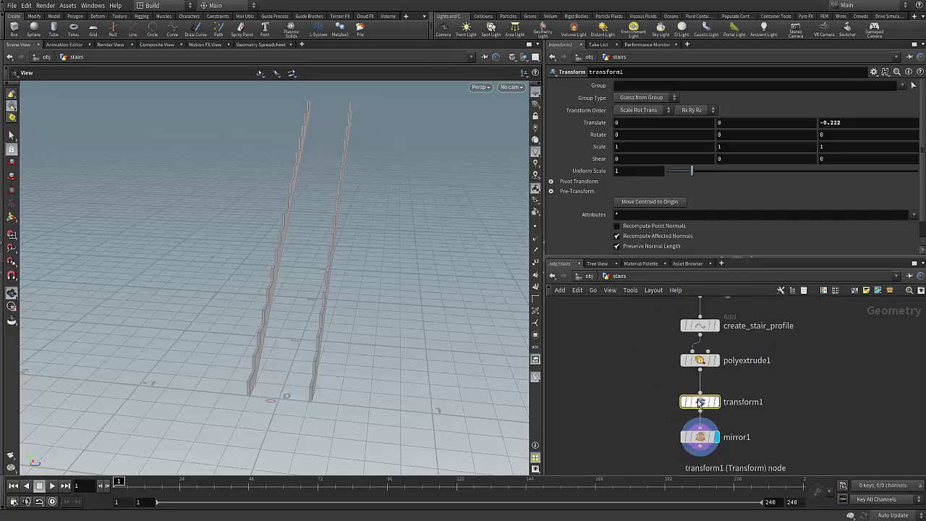
scroll(650, 379, down, 4)
scroll(652, 380, up, 2)
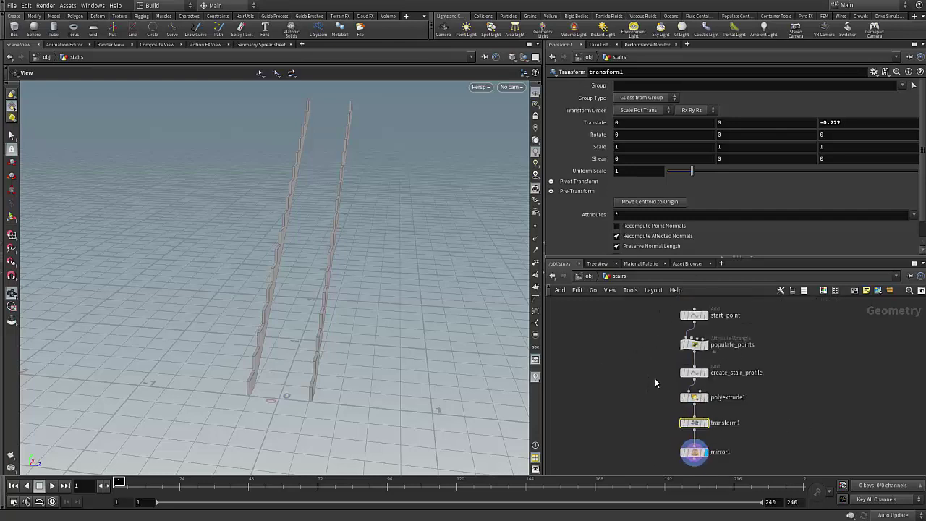
middle_drag(650, 367, 647, 352)
scroll(653, 353, up, 1)
click(700, 327)
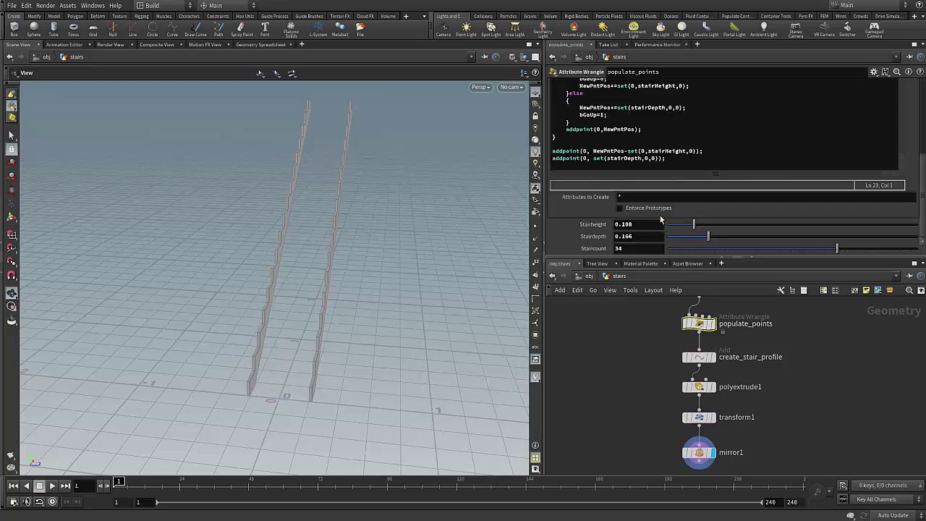
- Add an unconnected Null node beside the populate_points wrangle
middle_drag(646, 307, 658, 329)
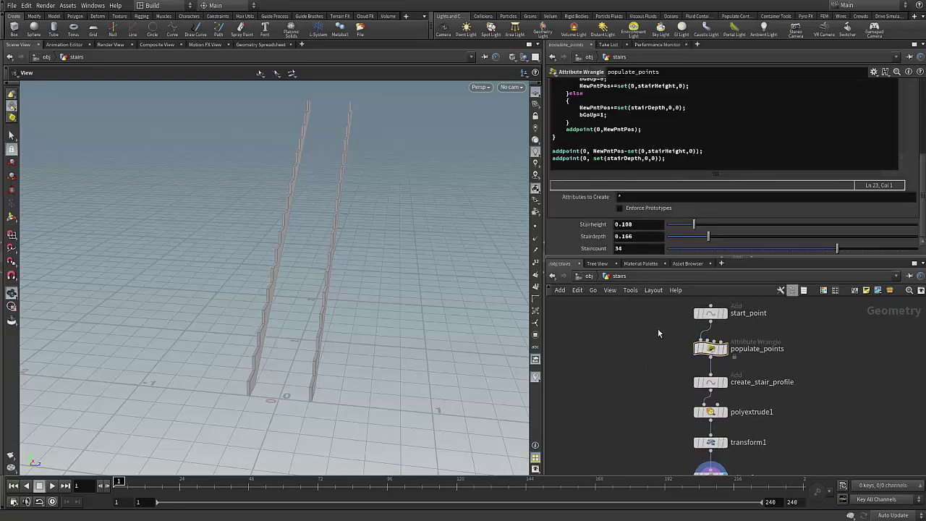
key(Tab)
text(nu)
key(Return)
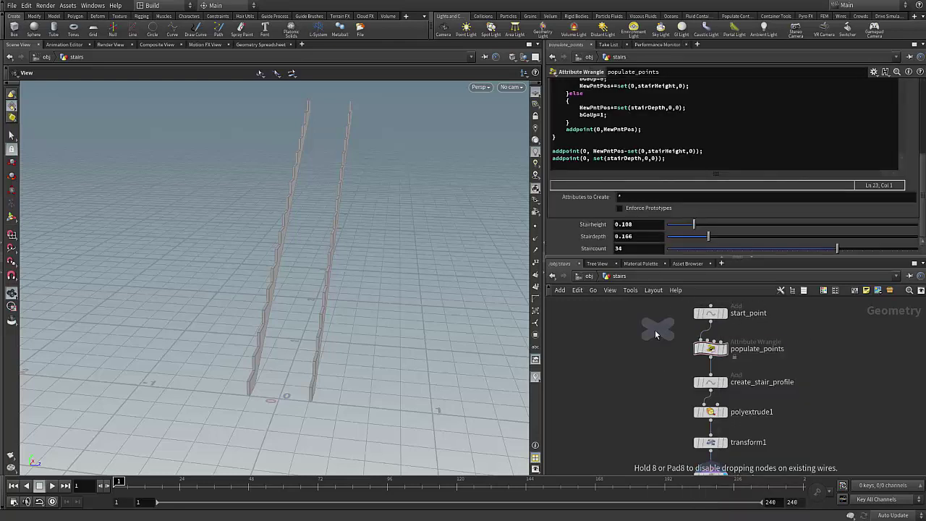
click(619, 354)
- Give the null1 node a circular shape and a dark red color
scroll(631, 351, up, 2)
click(835, 289)
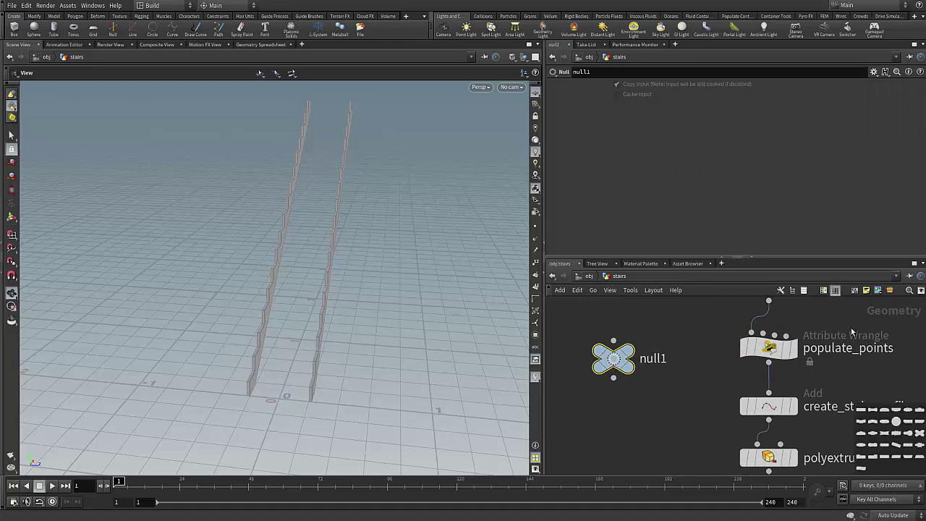
click(897, 422)
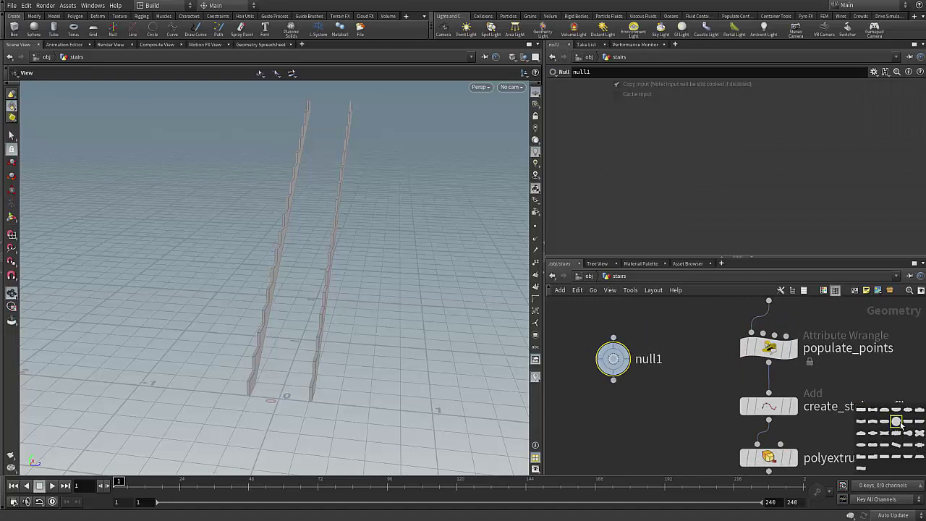
click(823, 290)
click(860, 410)
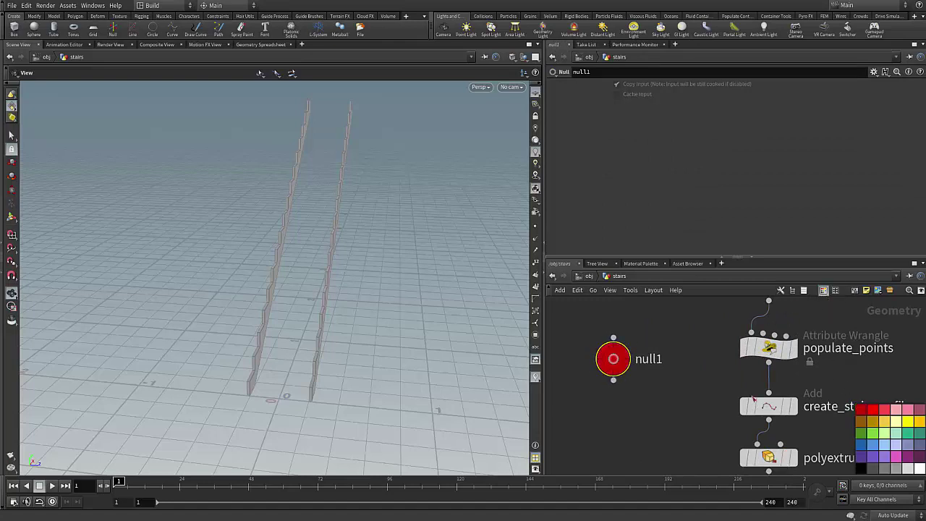
- Rename the null1 node as Ctrl
scroll(609, 378, up, 2)
double_click(663, 368)
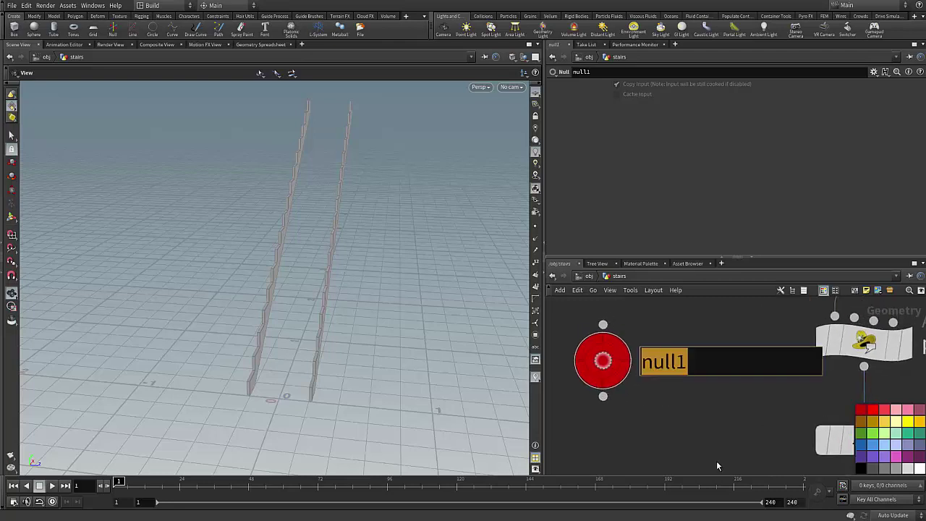
text(Ctrl)
key(Return)
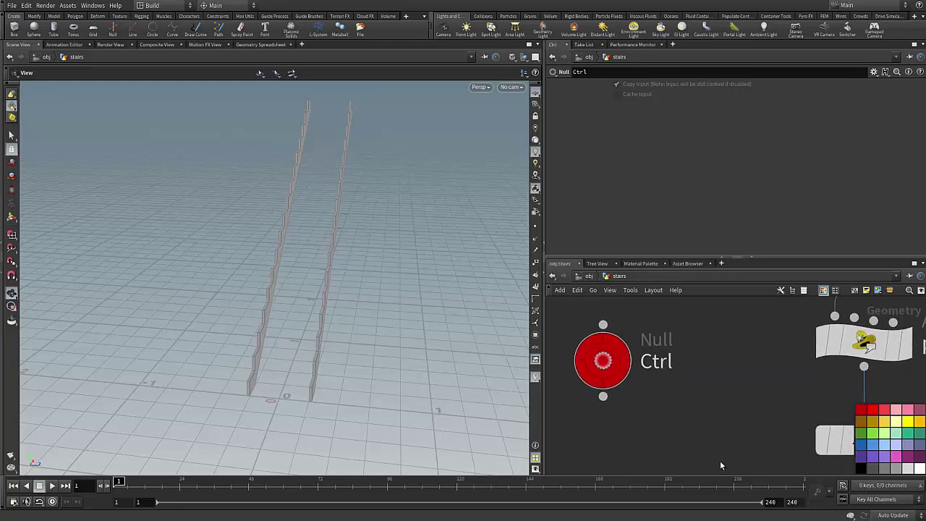
- Open the parameter interface editor for Ctrl and add a Float parameter named stairHeight with the label "stair height"
scroll(706, 423, down, 3)
scroll(651, 416, up, 2)
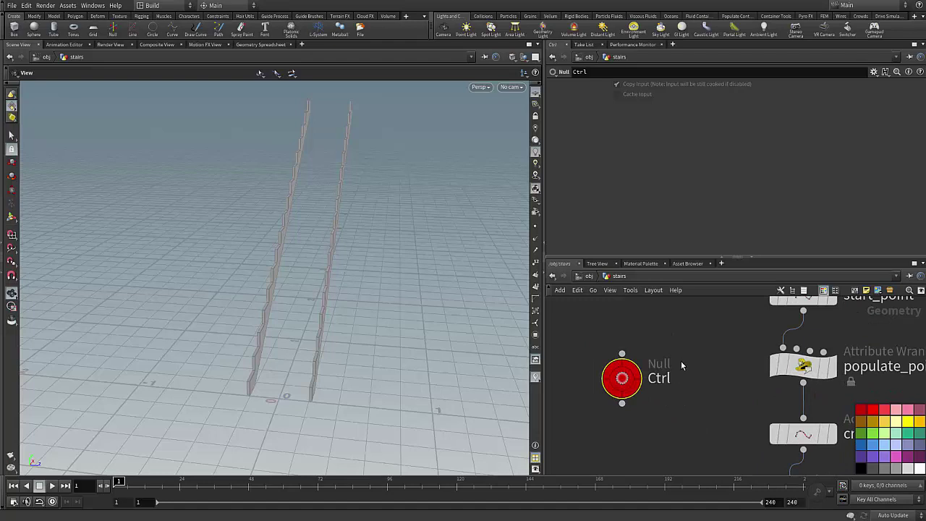
scroll(682, 365, down, 2)
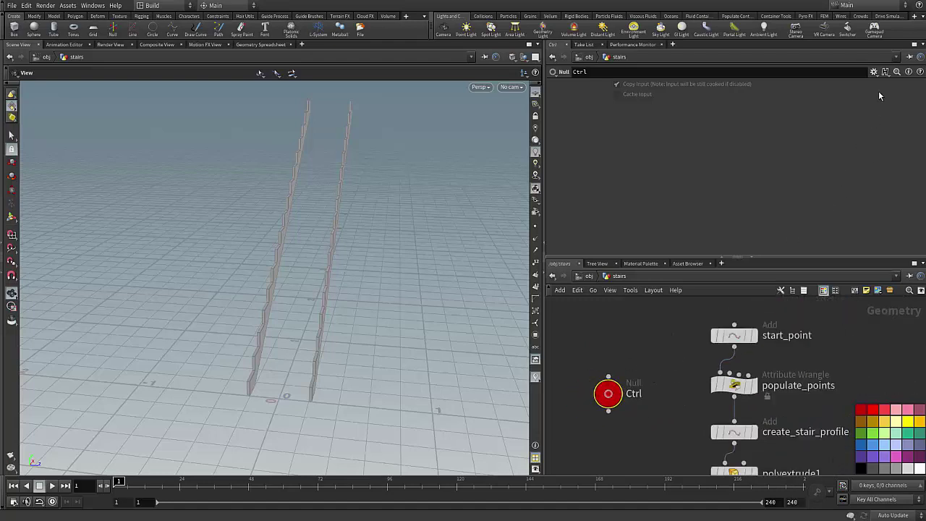
click(874, 72)
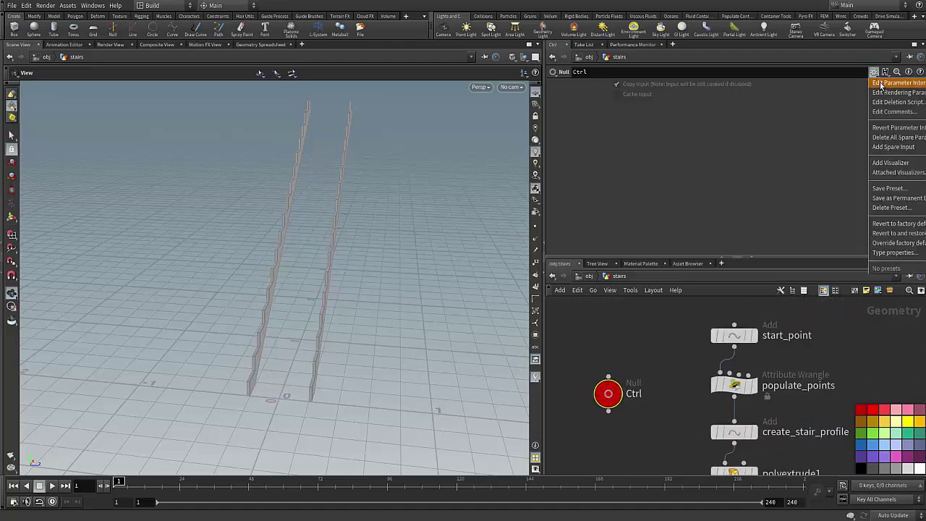
click(881, 83)
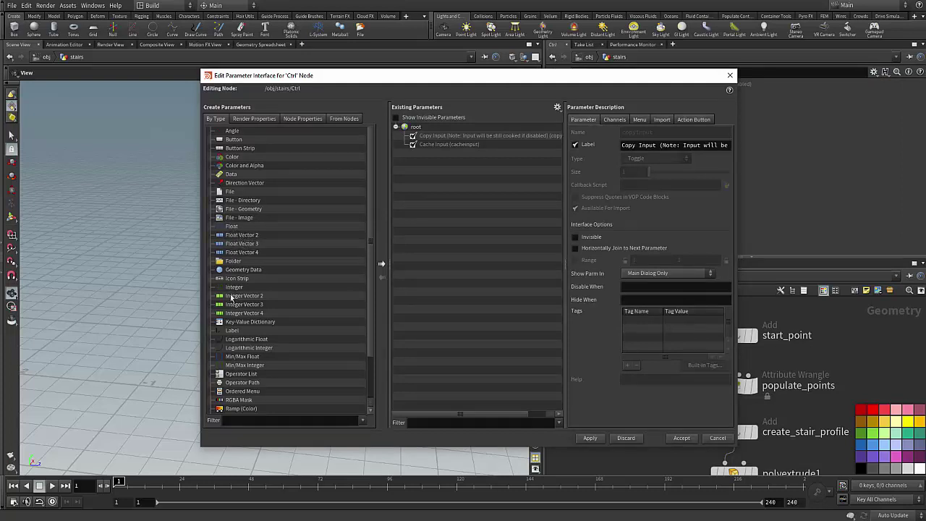
double_click(231, 227)
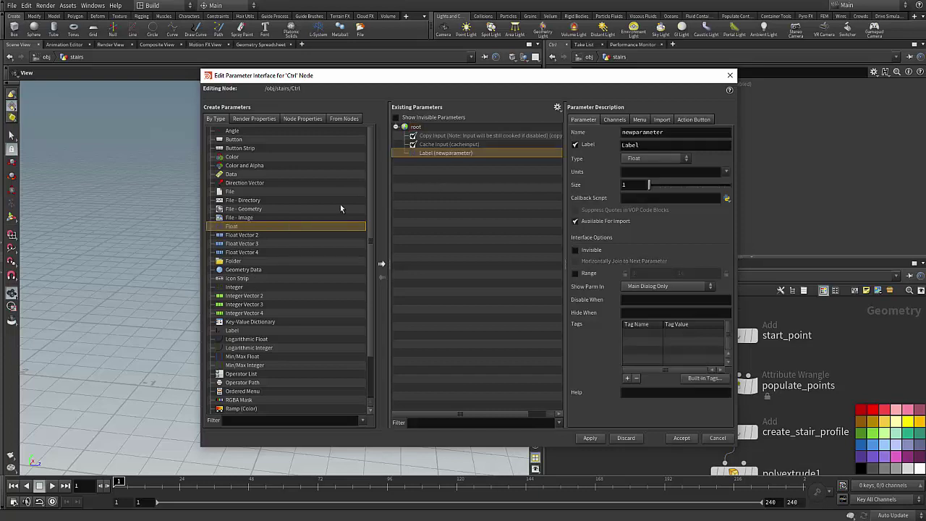
click(678, 132)
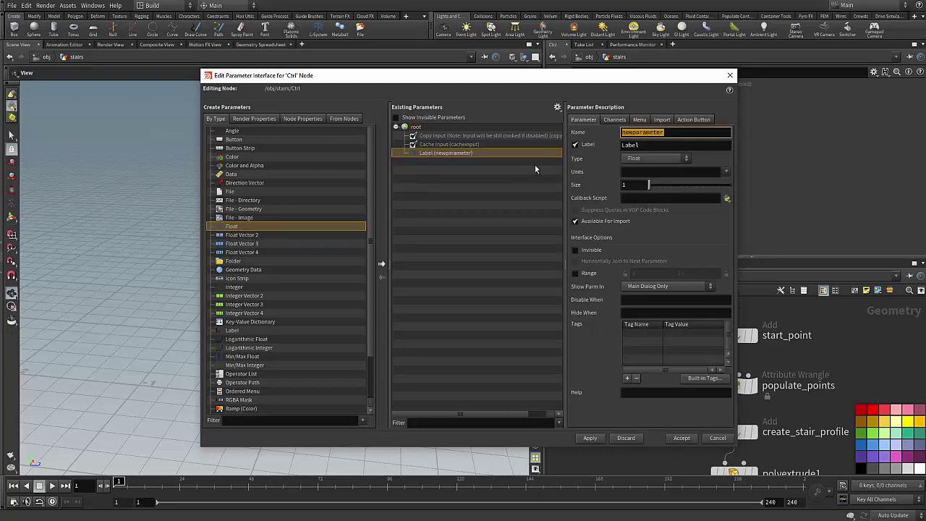
text(stairHeight)
key(Tab)
text(stair height)
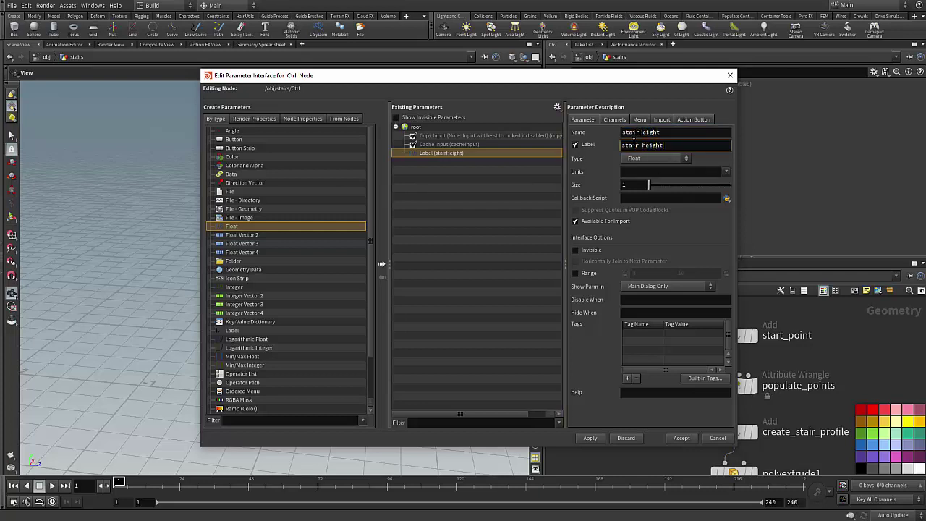
drag(662, 133, 582, 149)
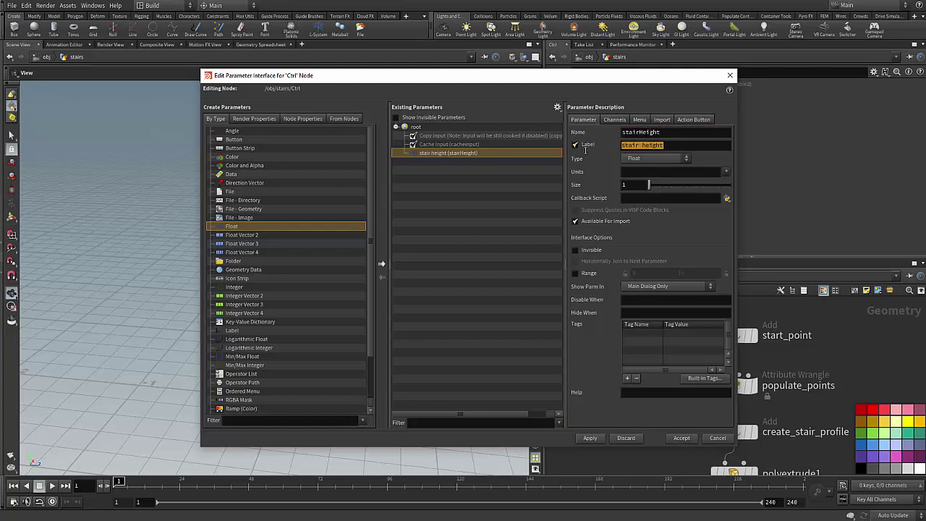
drag(670, 146, 615, 149)
- Enable a range of 0 to 1 for the stairHeight parameter and apply it to the node
drag(610, 78, 552, 84)
click(509, 279)
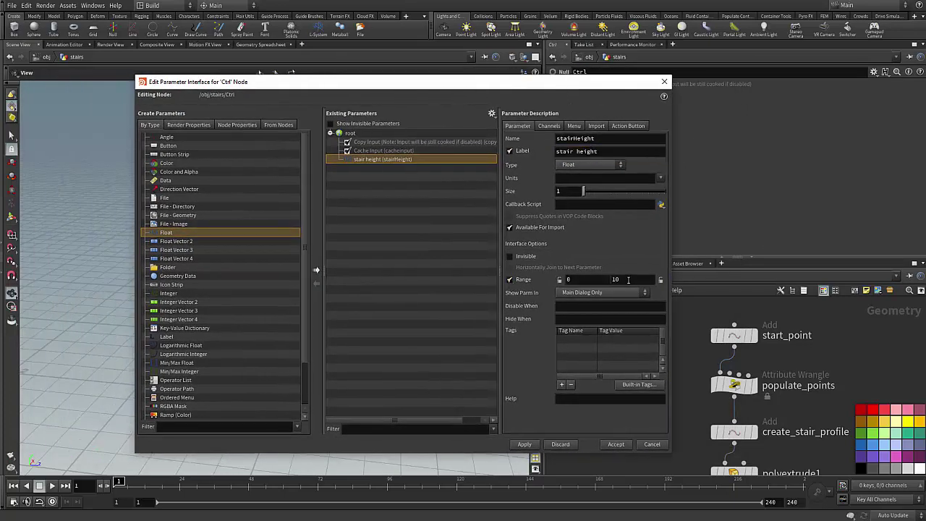
click(629, 280)
text(1)
click(533, 445)
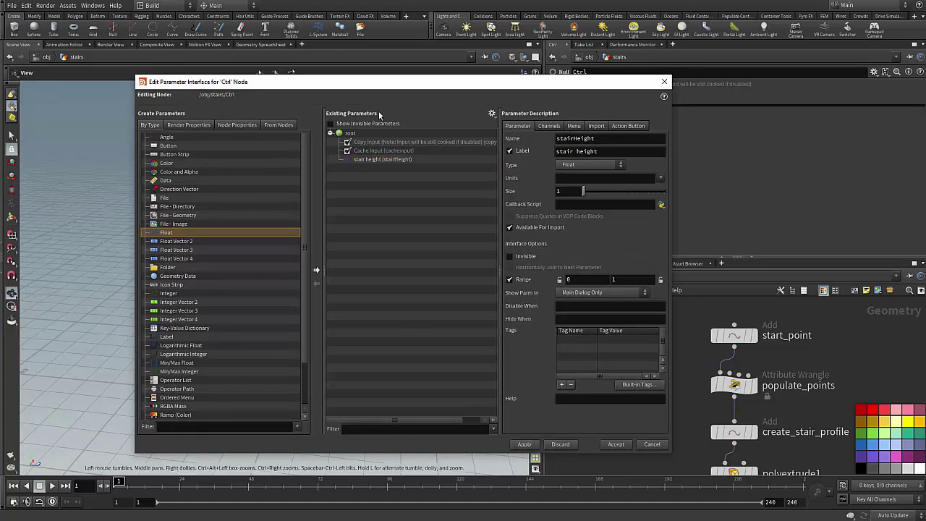
- Raise the stair height slider on the Ctrl node, keeping the parameter interface editor open
drag(355, 86, 187, 100)
mouse_move(696, 108)
mouse_down()
mouse_move(904, 110)
mouse_move(713, 110)
mouse_up()
drag(348, 94, 473, 71)
- Add a second Float parameter below stairHeight, named stairDepth with the label "stair depth"
drag(319, 186, 308, 194)
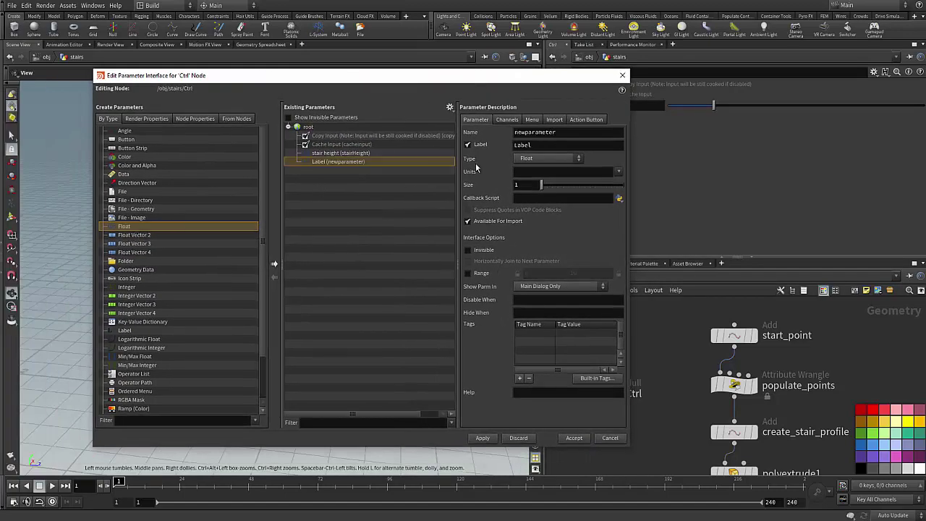
double_click(561, 132)
text(stai)
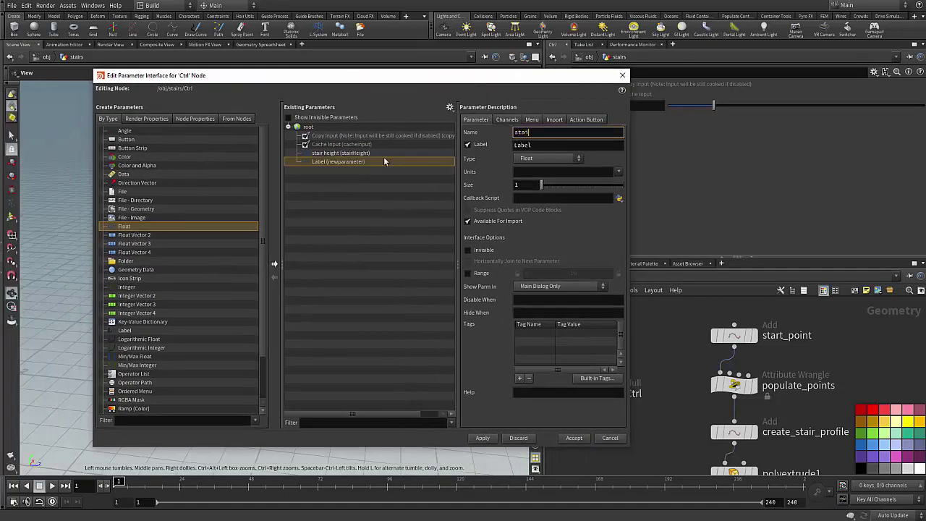
text(rDepth)
key(Tab)
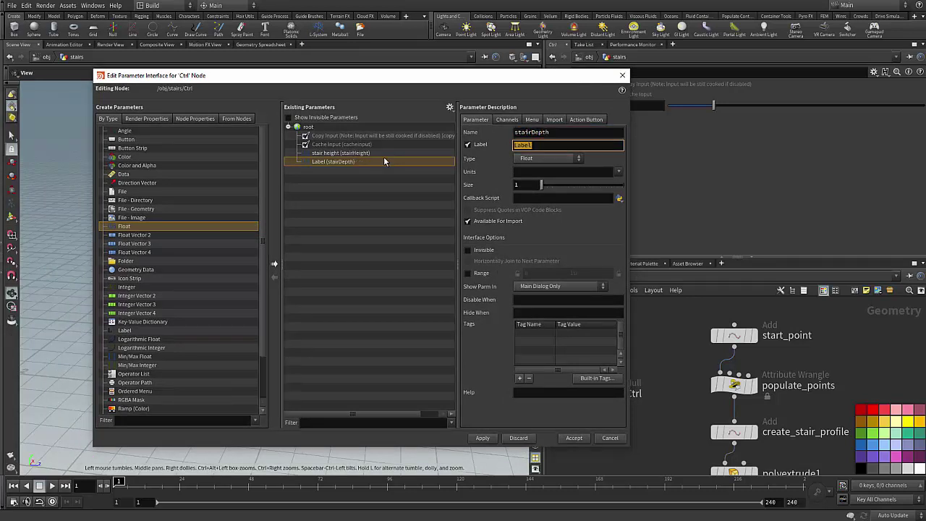
text(stair depth)
- Enable a range of 0 to 1 for the stairDepth parameter and apply it to the node
click(467, 273)
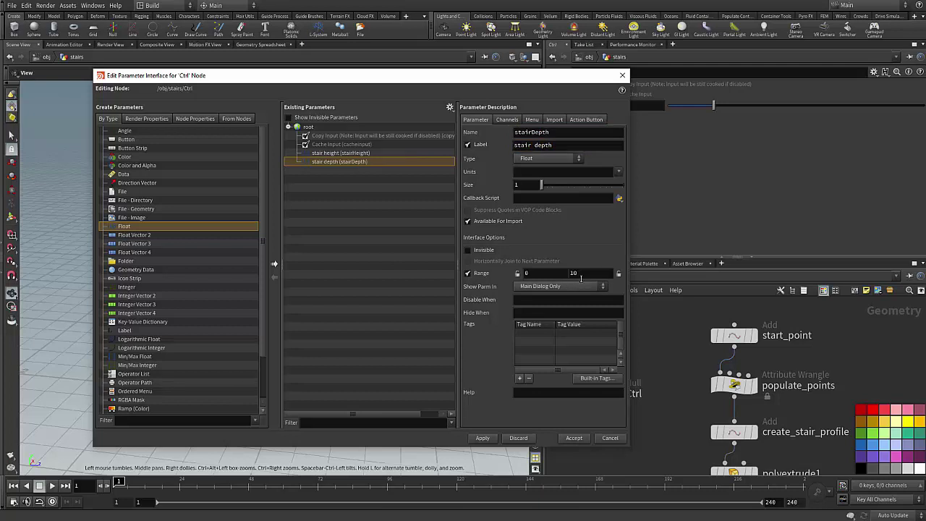
text(1)
click(483, 439)
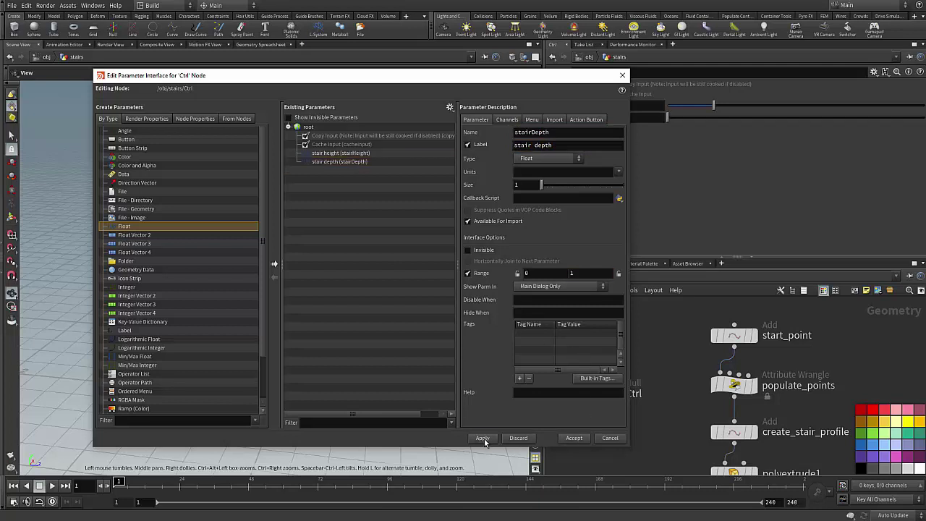
- Raise the stair depth on the Ctrl node to about 0.222, keeping the parameter interface editor open
drag(517, 77, 451, 85)
drag(667, 119, 725, 125)
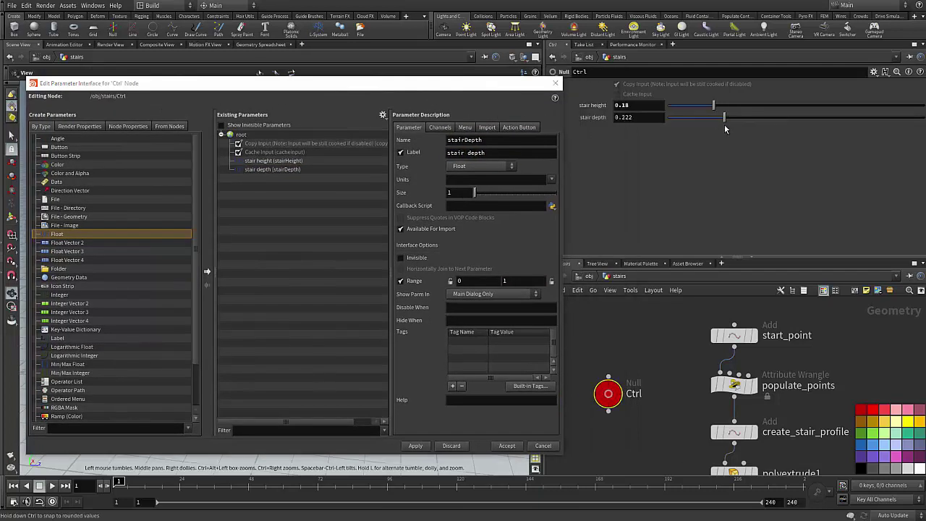
- Add an Integer parameter below stairDepth named stairCount, labelled "stair count", with a range of 0 to 50, and apply it
drag(61, 295, 307, 209)
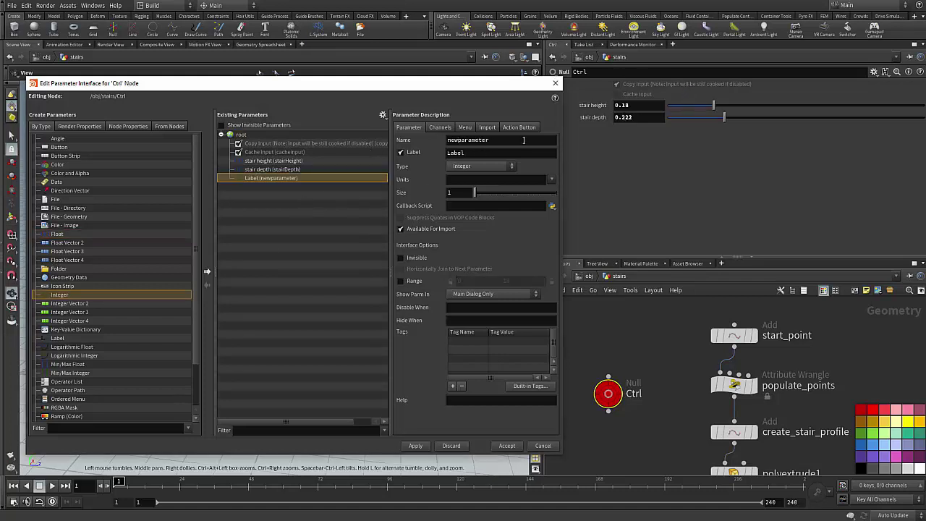
double_click(524, 140)
text(sta)
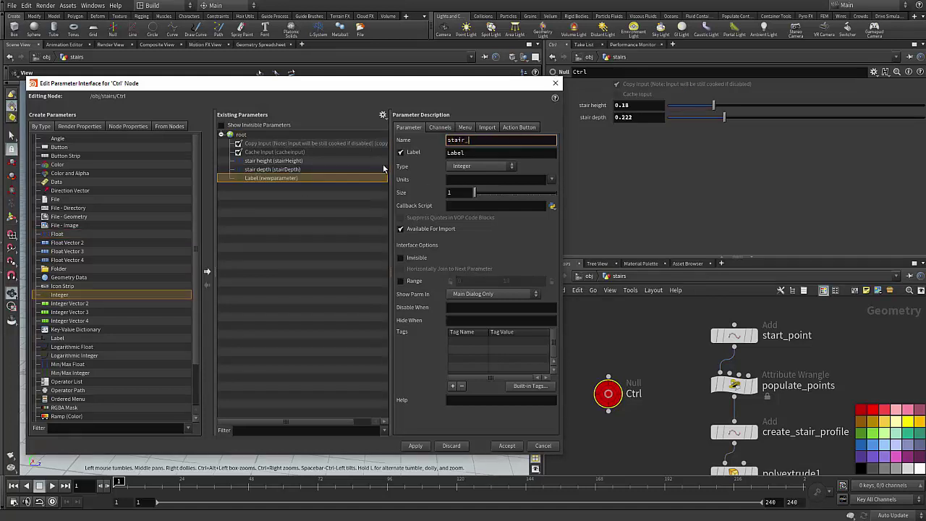
text(irCount)
key(Tab)
text(sta)
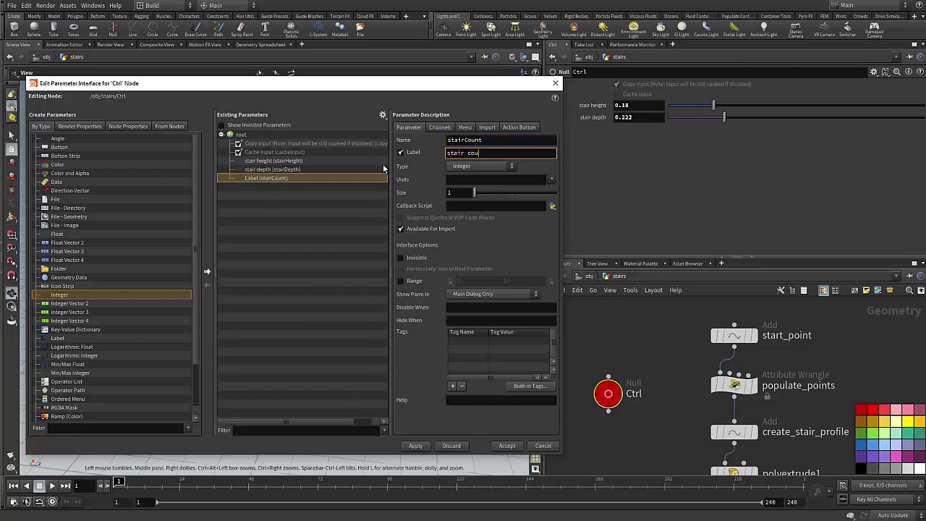
click(402, 280)
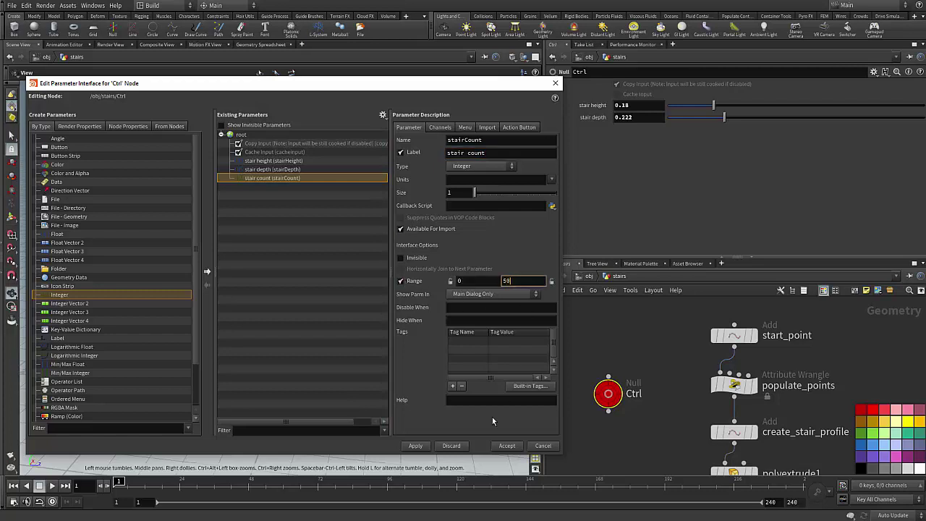
click(416, 446)
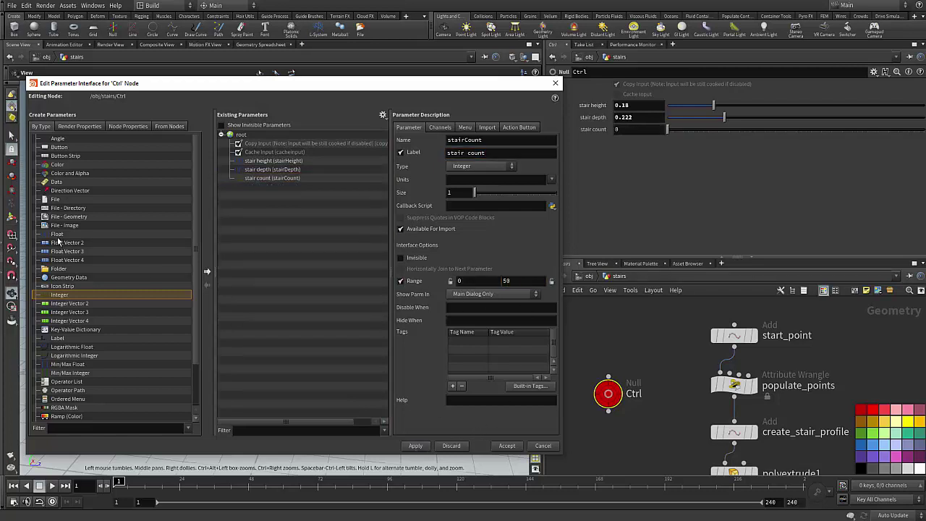
- Add a Float parameter below stairCount, named stairWidth with the label "stair width"
drag(59, 237, 259, 190)
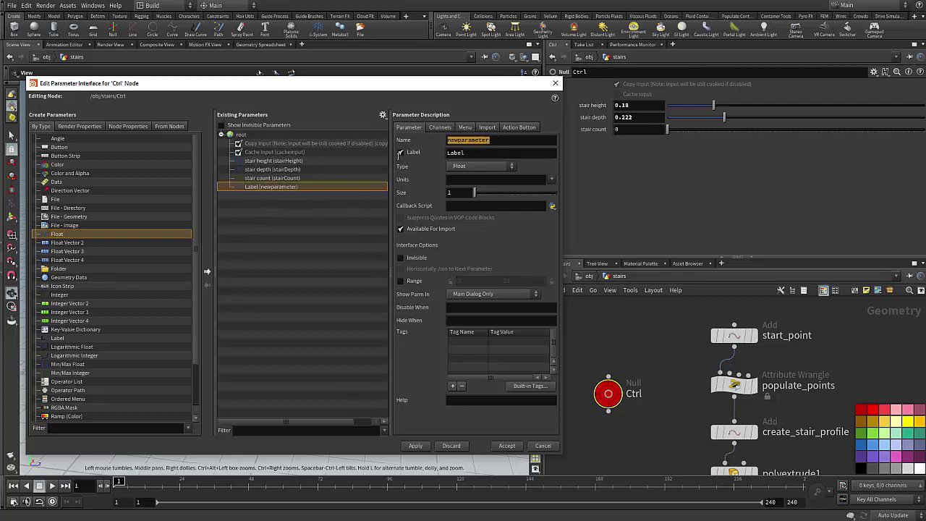
text(stairW)
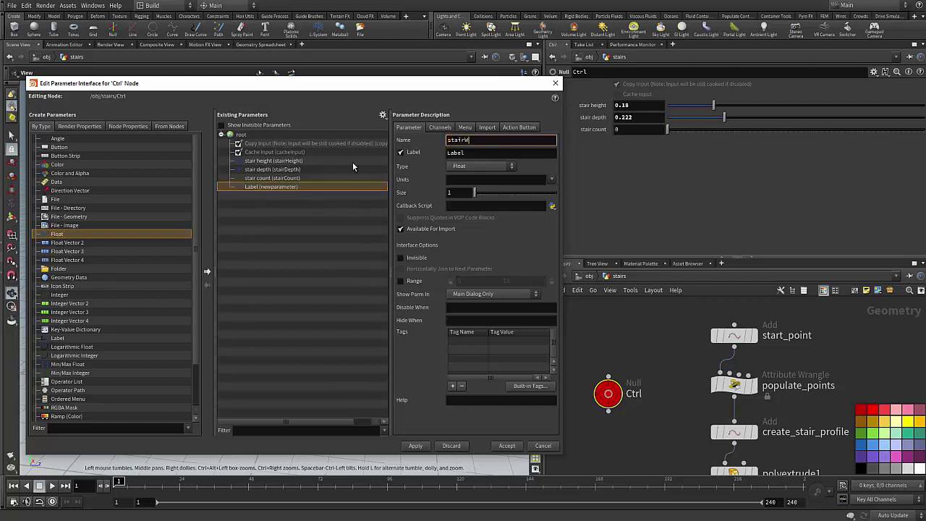
text(idth)
key(Tab)
text(stair)
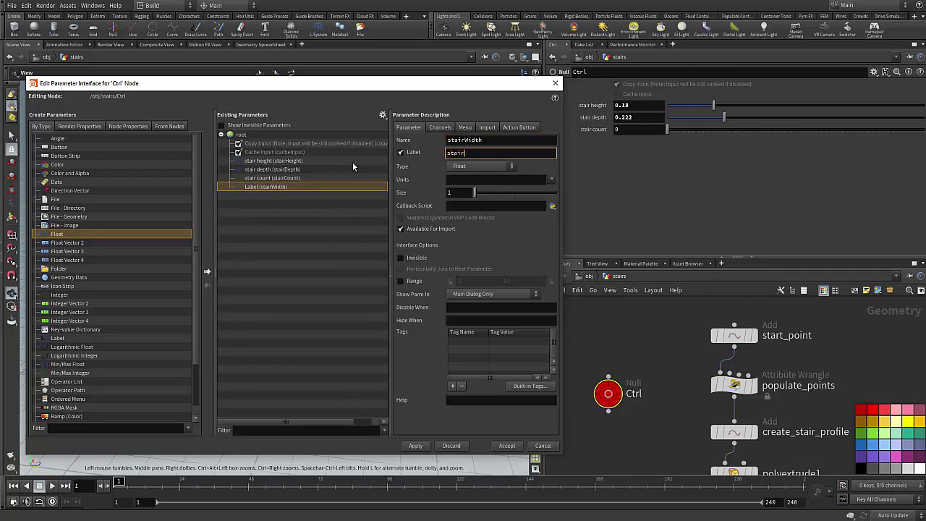
text( width)
- Enable a range of 0 to 3 for the stairWidth parameter, apply it and accept the parameter interface
click(401, 281)
click(507, 281)
text(3)
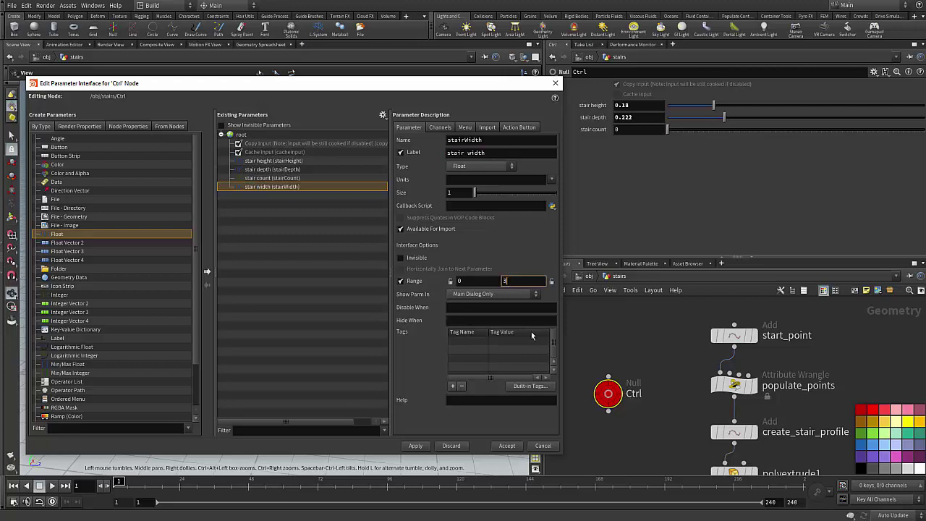
click(416, 446)
click(506, 446)
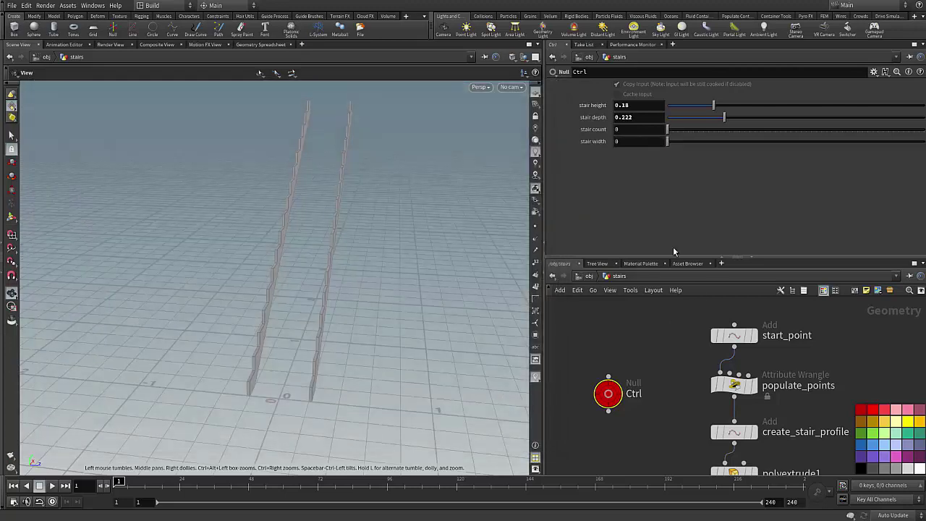
- Set the Ctrl node's stair count to 17 and its stair width to about 0.321
drag(389, 224, 226, 226)
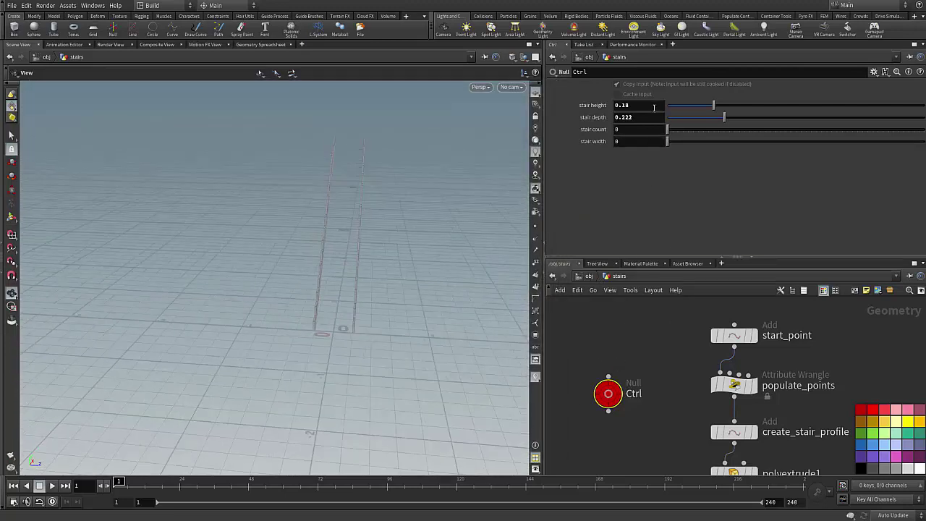
drag(675, 131, 688, 131)
drag(677, 141, 756, 130)
- Copy the Ctrl node's stair height parameter and paste it as a relative reference into Stairheight on populate_points
right_click(632, 102)
click(628, 105)
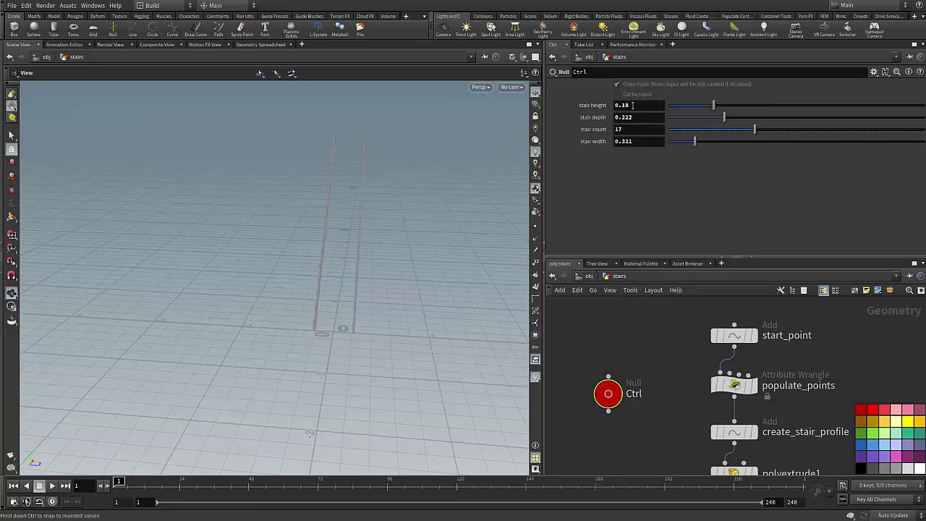
right_click(633, 104)
click(659, 171)
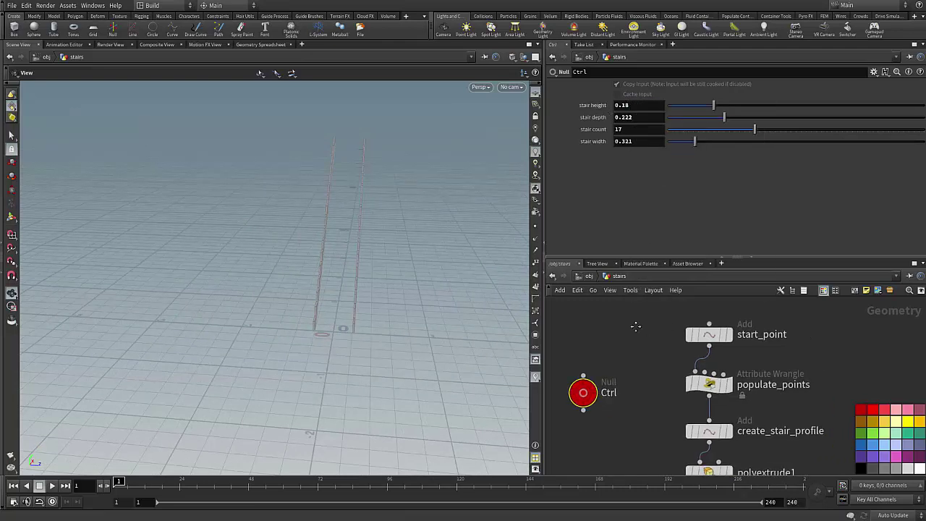
scroll(715, 379, up, 3)
click(714, 390)
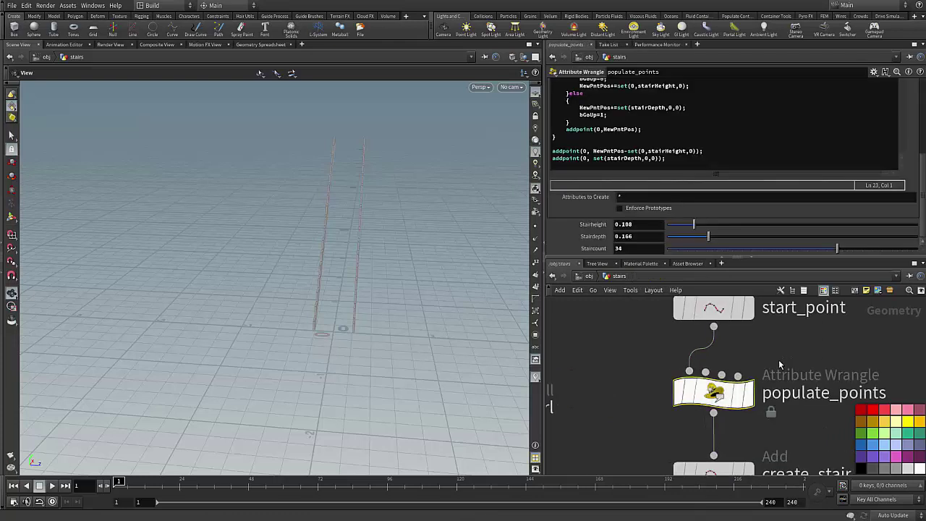
right_click(642, 224)
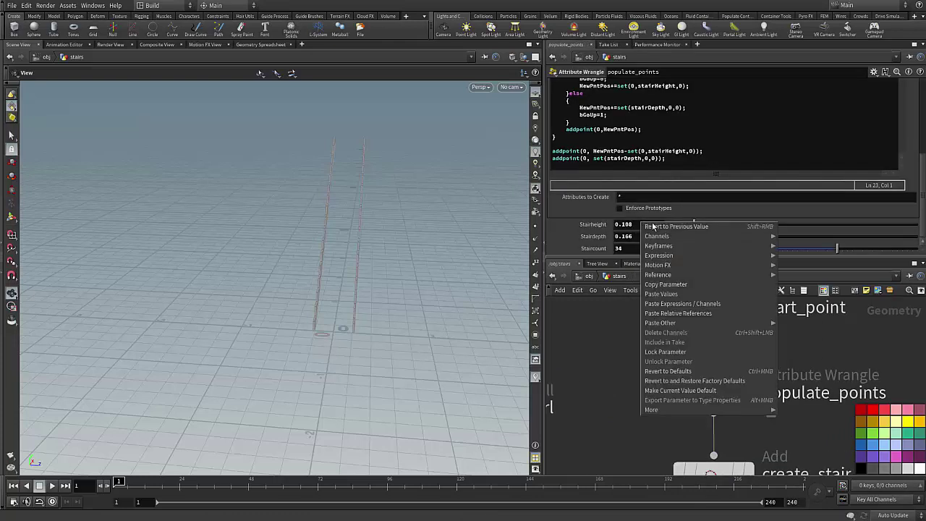
click(688, 311)
- Compare the Stairheight reference expression on populate_points with the stair height parameter on the Ctrl node
middle_drag(659, 412, 722, 397)
scroll(662, 365, down, 1)
middle_drag(654, 364, 641, 417)
scroll(648, 390, down, 2)
scroll(647, 394, up, 2)
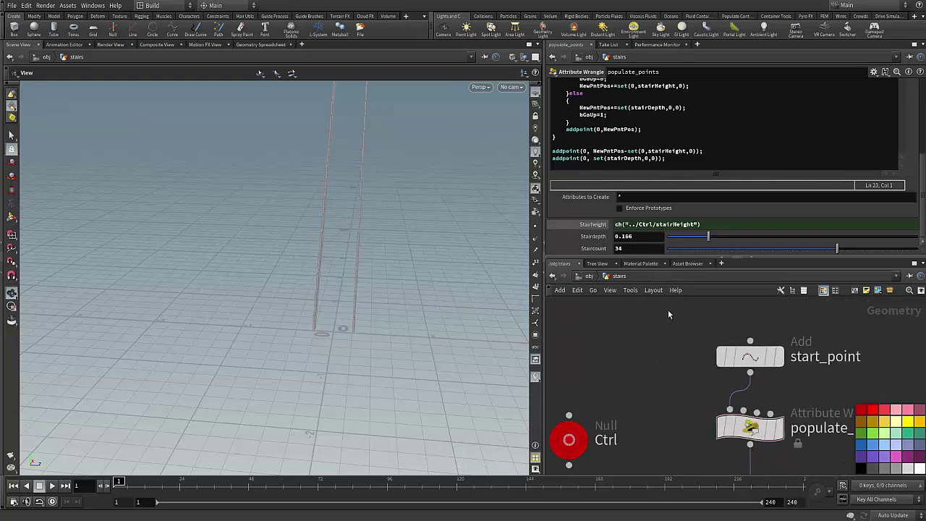
middle_drag(671, 363, 723, 352)
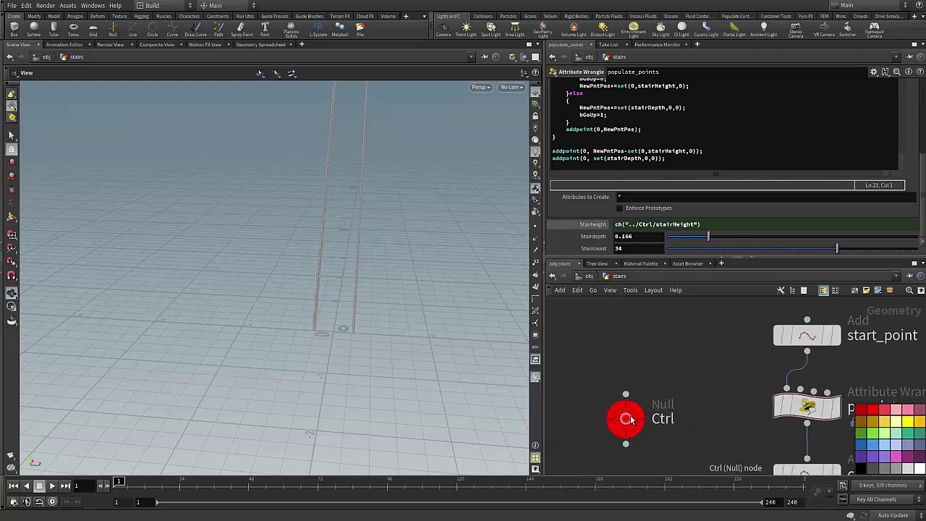
click(622, 420)
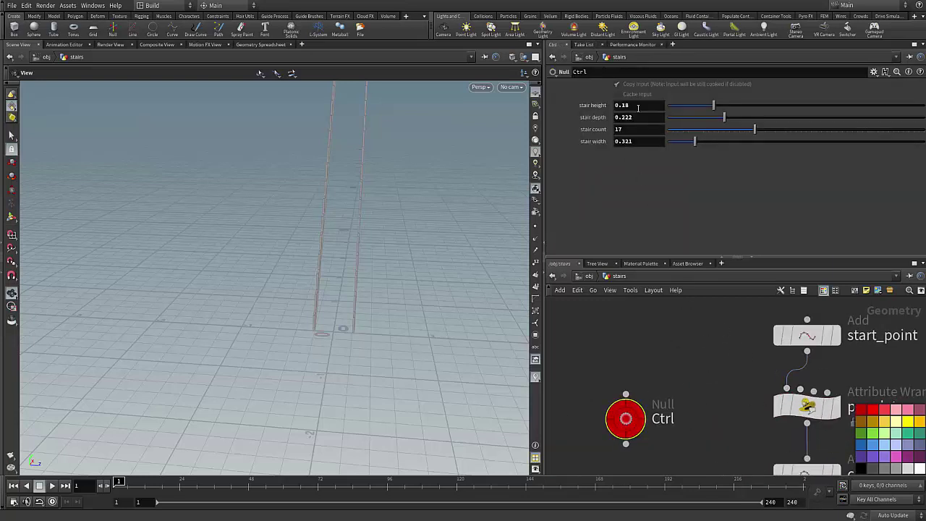
middle_drag(682, 356, 589, 387)
click(713, 438)
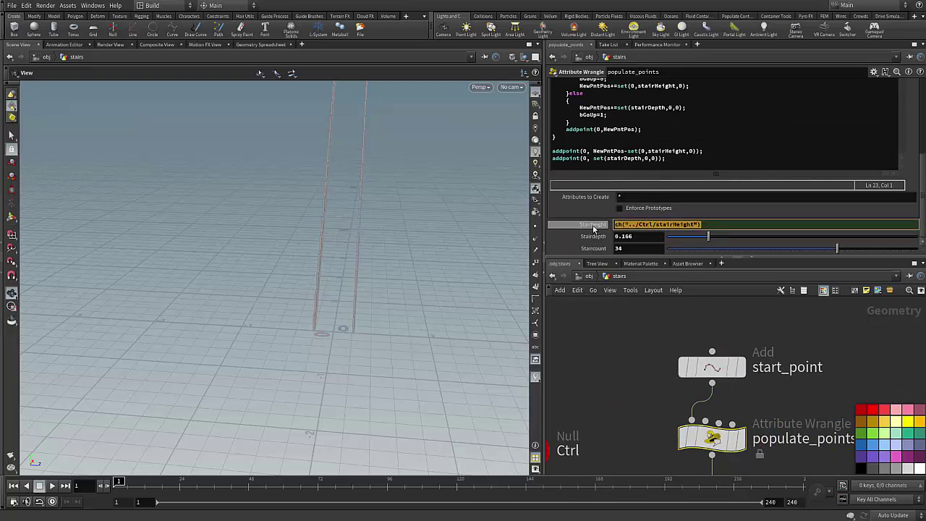
click(633, 225)
drag(626, 225, 696, 225)
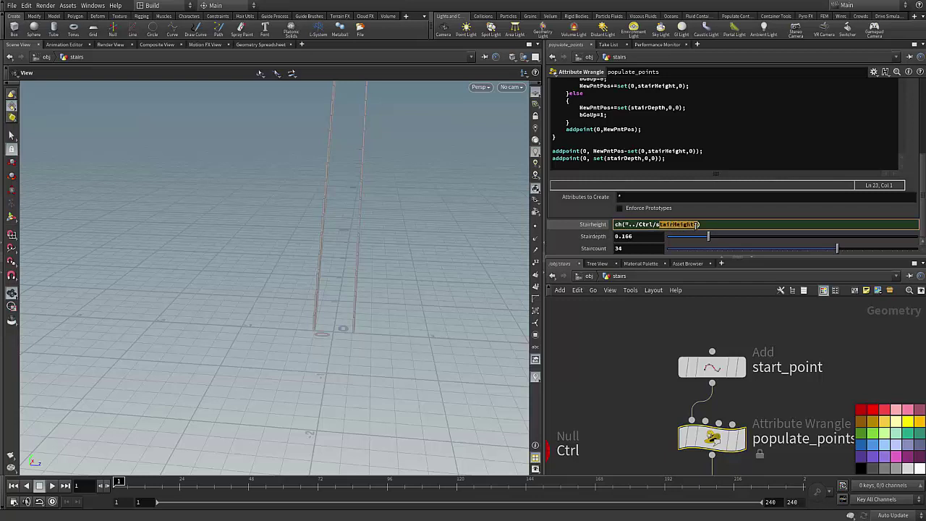
click(610, 382)
middle_drag(609, 382, 661, 330)
- Switch the displayed node to Ctrl and back to mirror1
click(594, 389)
drag(466, 334, 391, 293)
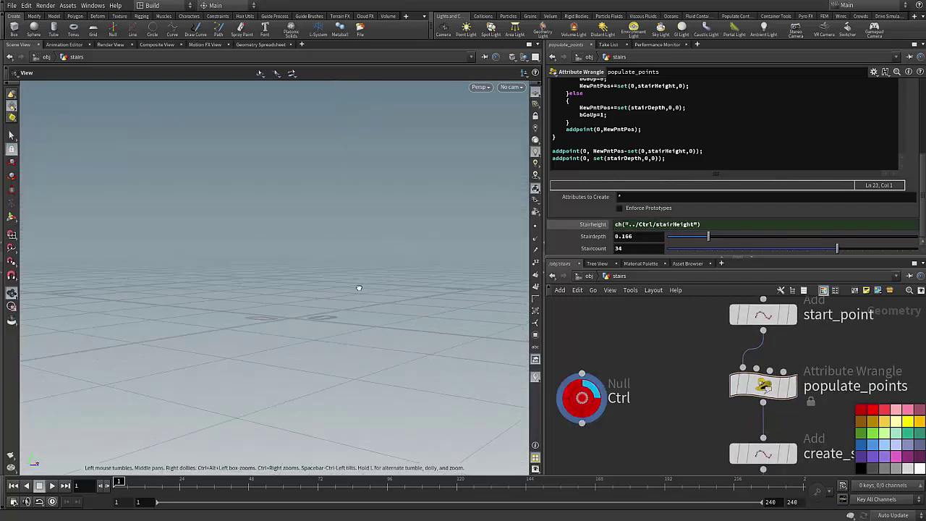
scroll(667, 396, down, 1)
scroll(668, 396, down, 3)
middle_drag(701, 460, 699, 368)
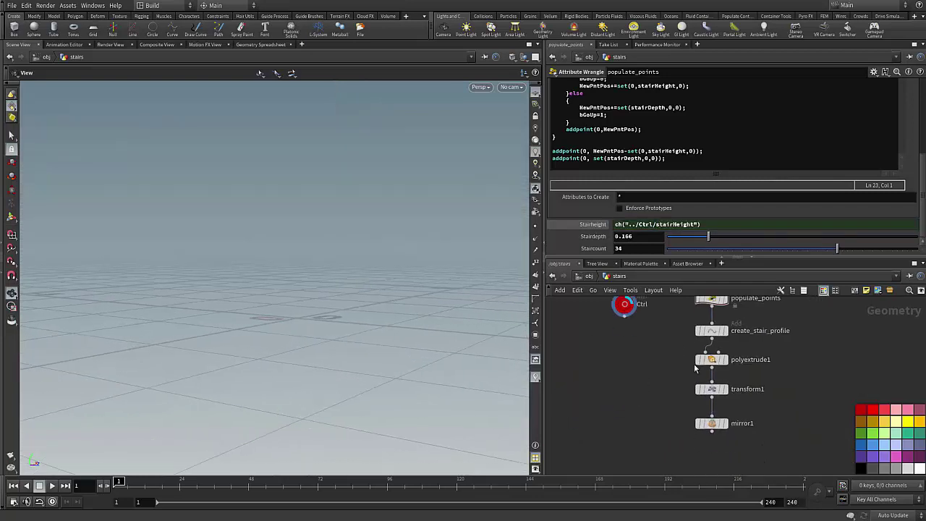
scroll(699, 368, up, 3)
click(745, 461)
scroll(675, 382, down, 2)
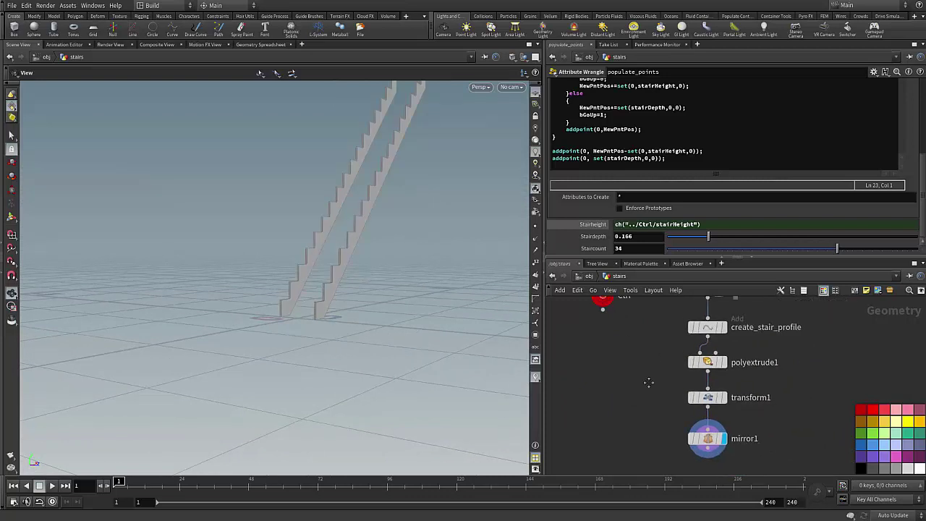
- Lower the stair height on the Ctrl node to about 0.139 and view the stringers from the side
middle_drag(647, 383, 687, 454)
scroll(644, 378, up, 1)
click(642, 375)
drag(442, 296, 369, 289)
mouse_move(713, 106)
mouse_down()
mouse_move(699, 108)
mouse_move(716, 115)
mouse_move(696, 115)
mouse_move(711, 114)
mouse_move(699, 117)
mouse_move(706, 121)
mouse_up()
middle_drag(680, 335, 664, 356)
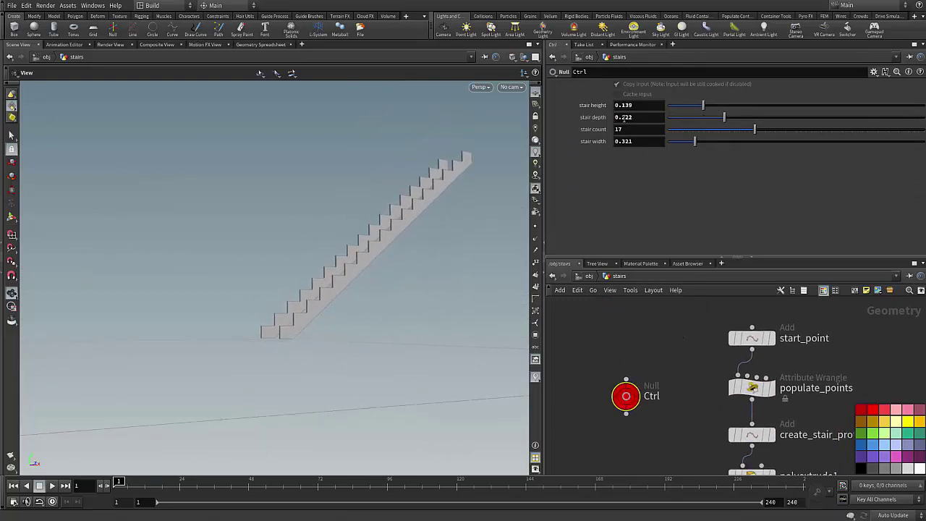
- Copy the Ctrl node's stair depth parameter and paste it as a relative reference into Stairdepth on populate_points
right_click(638, 118)
click(675, 182)
middle_drag(673, 336, 574, 335)
scroll(574, 334, up, 1)
click(682, 396)
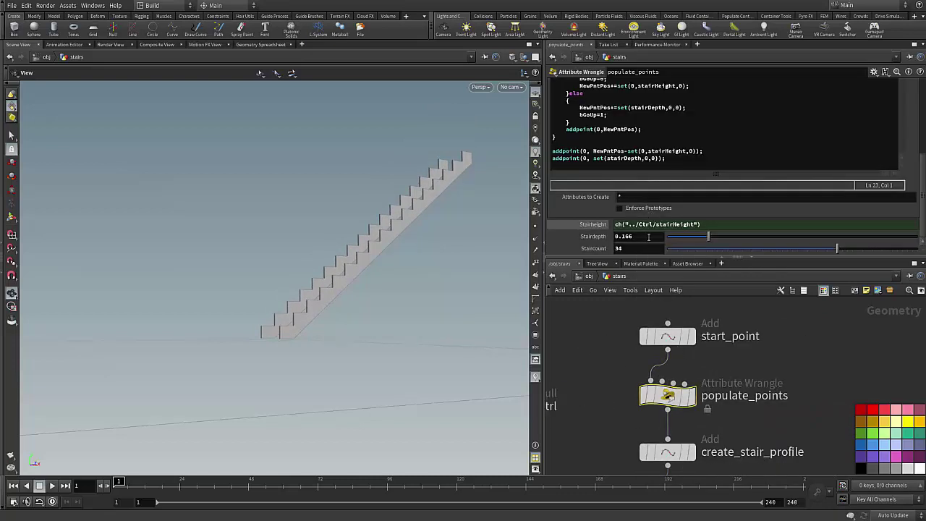
right_click(648, 236)
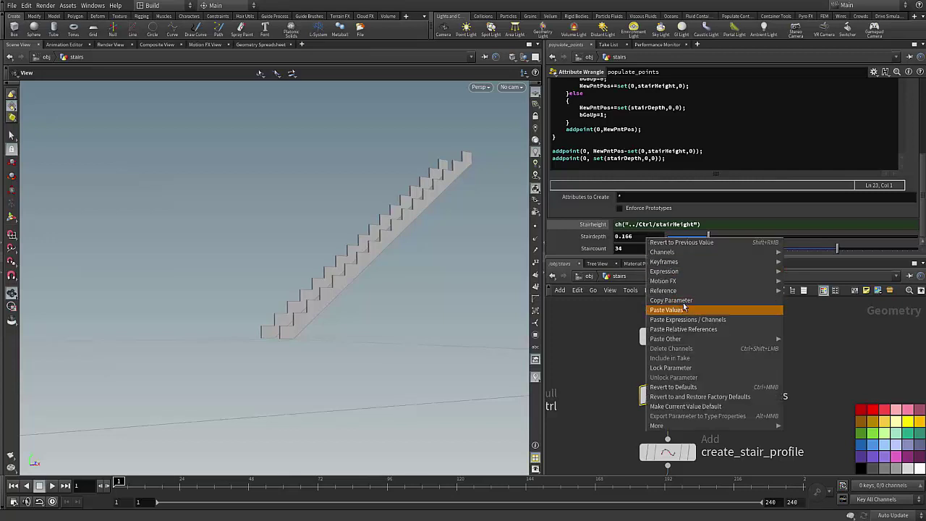
- Link the Stairdepth and Staircount parameters of populate_points to the Ctrl null's stair depth and stair count through relative references
click(655, 330)
middle_drag(607, 334, 716, 289)
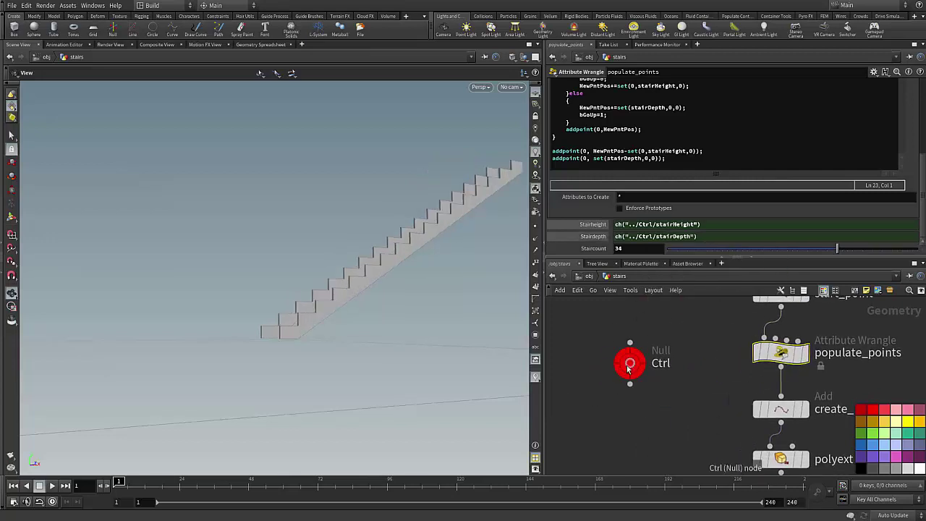
click(629, 363)
right_click(636, 142)
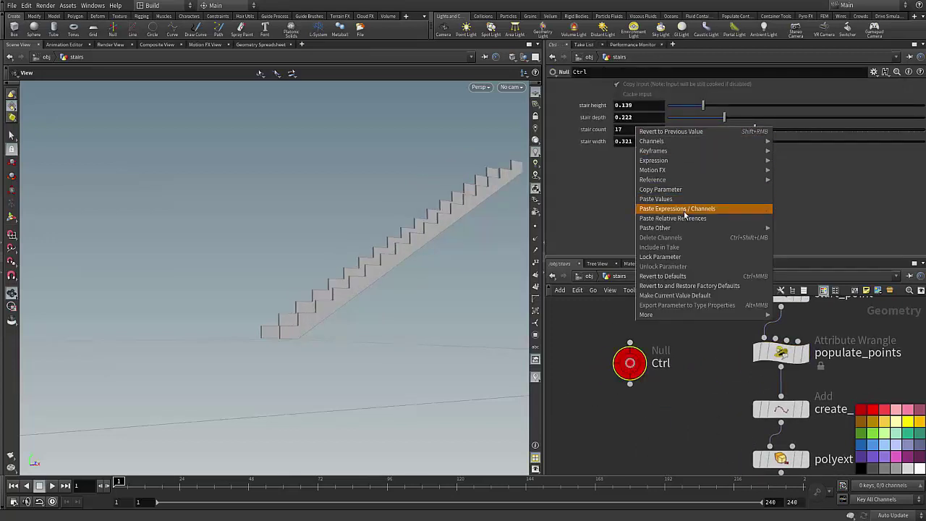
click(662, 196)
click(771, 353)
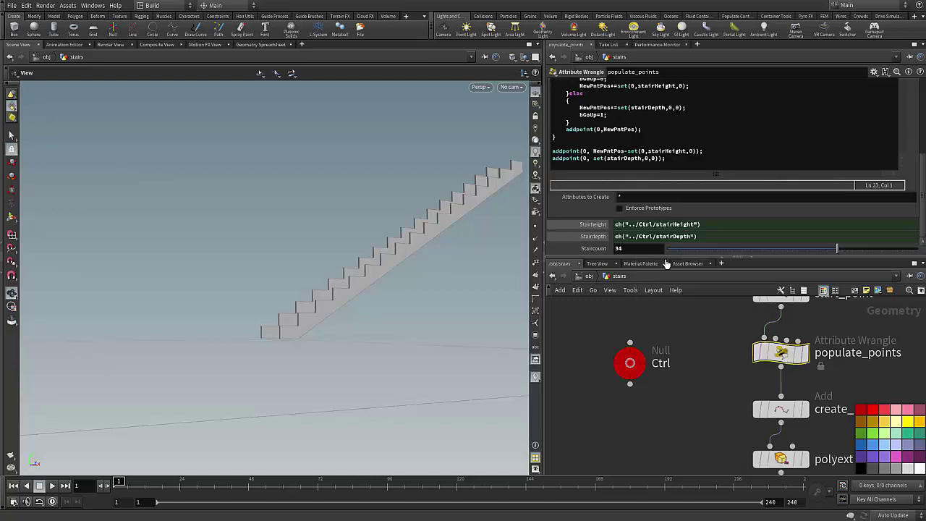
right_click(630, 248)
click(669, 341)
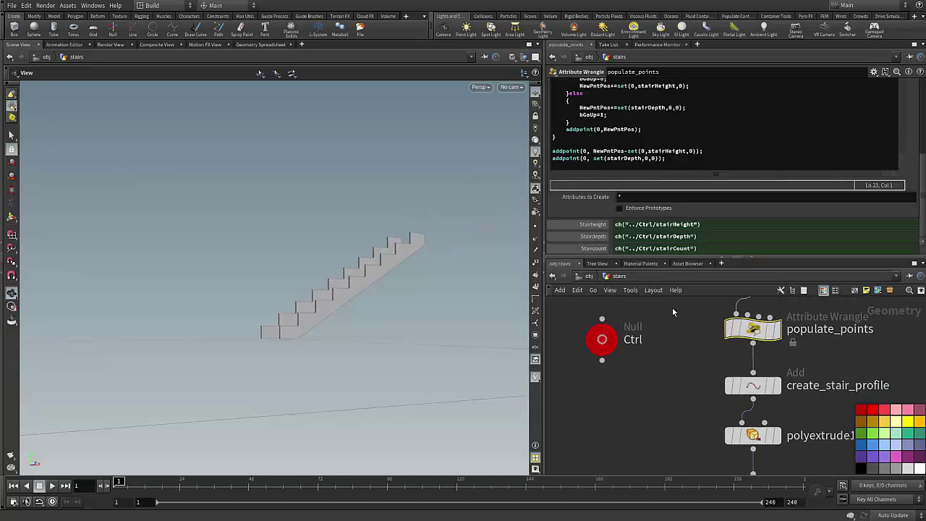
- Copy the stair width parameter from the Ctrl null
middle_drag(804, 353, 789, 337)
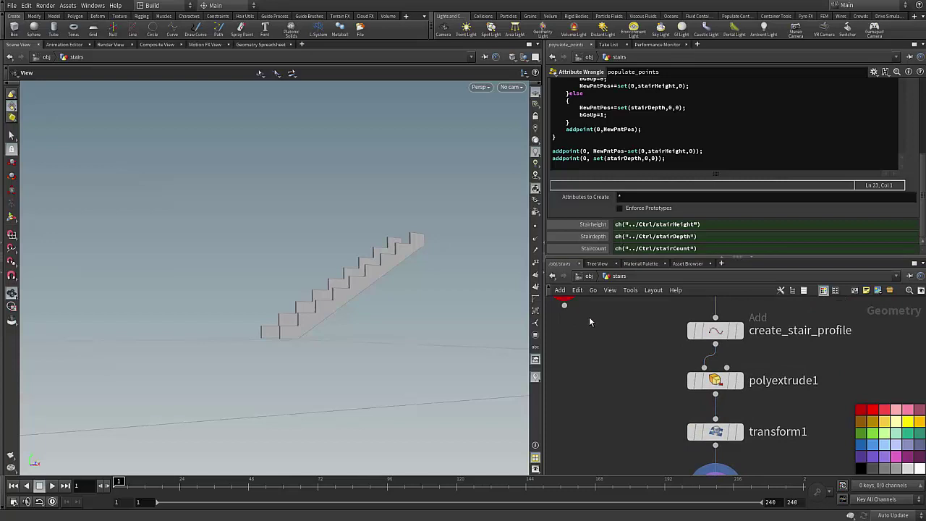
scroll(587, 315, down, 2)
middle_drag(581, 302, 598, 348)
click(597, 346)
right_click(637, 142)
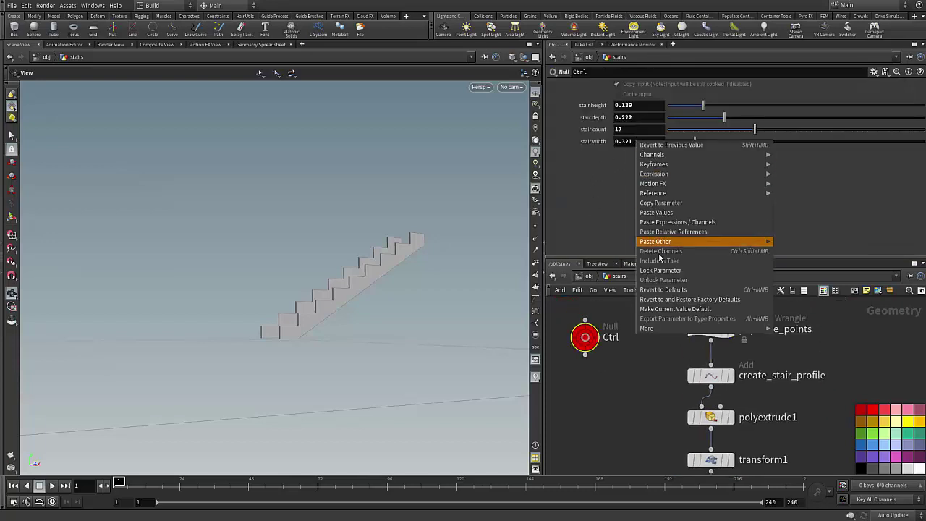
click(667, 203)
- Paste the copied parameter as a relative reference into transform1's Z translation and divide it by 2: ch("../Ctrl/stairWidth")/2
middle_drag(652, 402, 606, 298)
scroll(704, 391, up, 2)
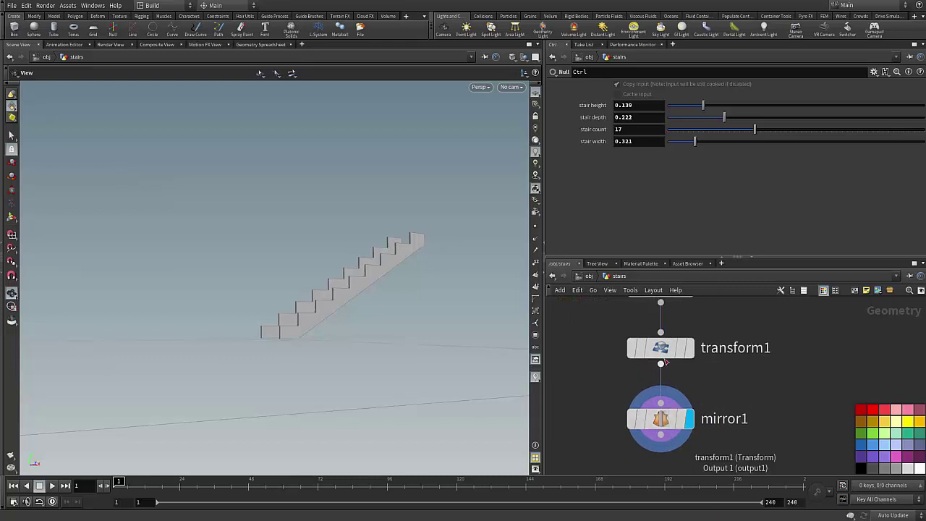
click(661, 348)
right_click(844, 122)
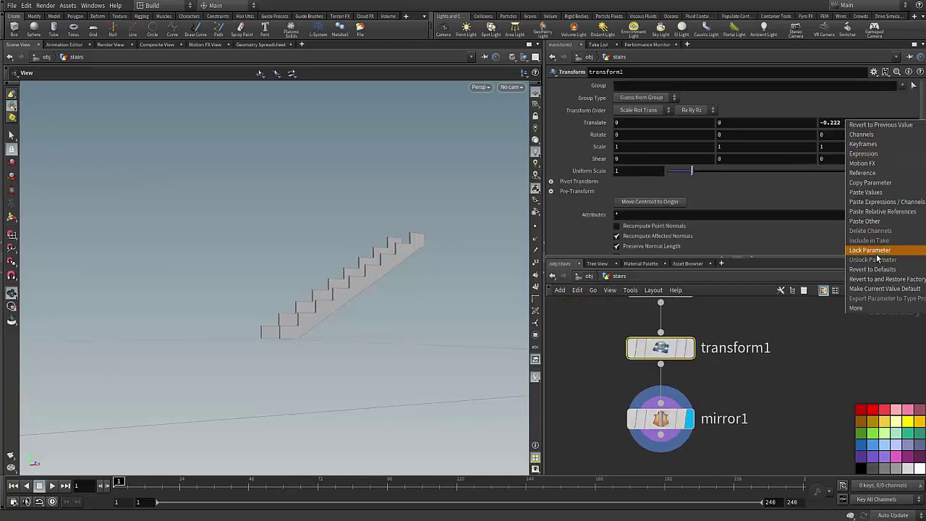
click(881, 211)
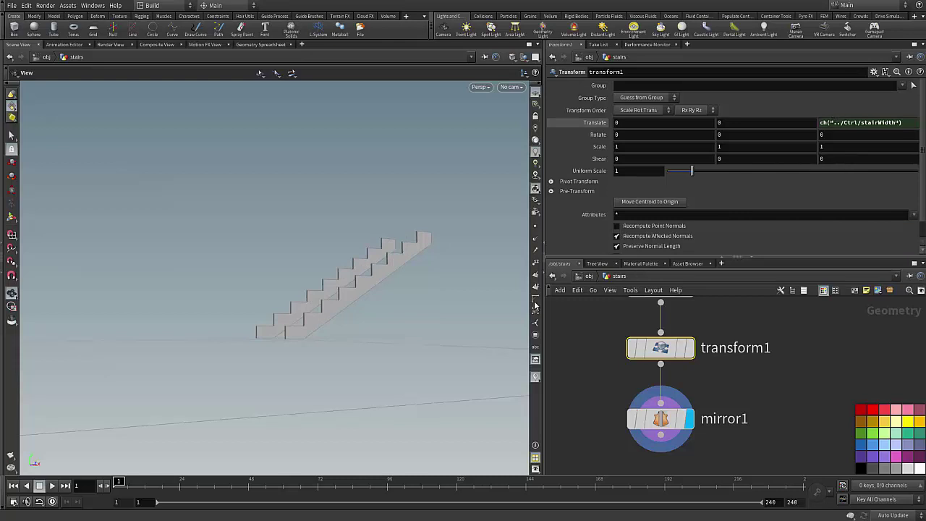
click(903, 122)
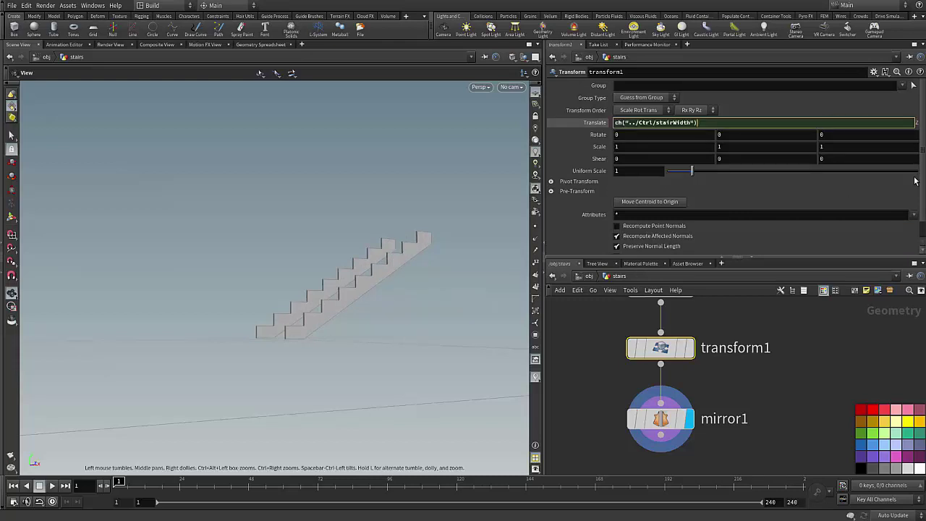
key(Return)
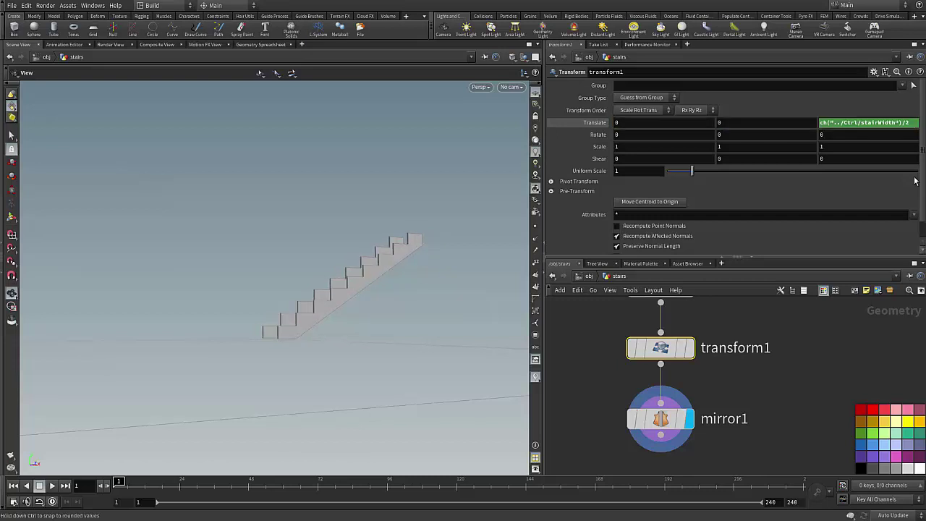
- Set the stair width on the Ctrl null to 1
click(708, 368)
middle_drag(707, 370, 859, 395)
middle_drag(701, 403, 810, 432)
scroll(810, 432, down, 4)
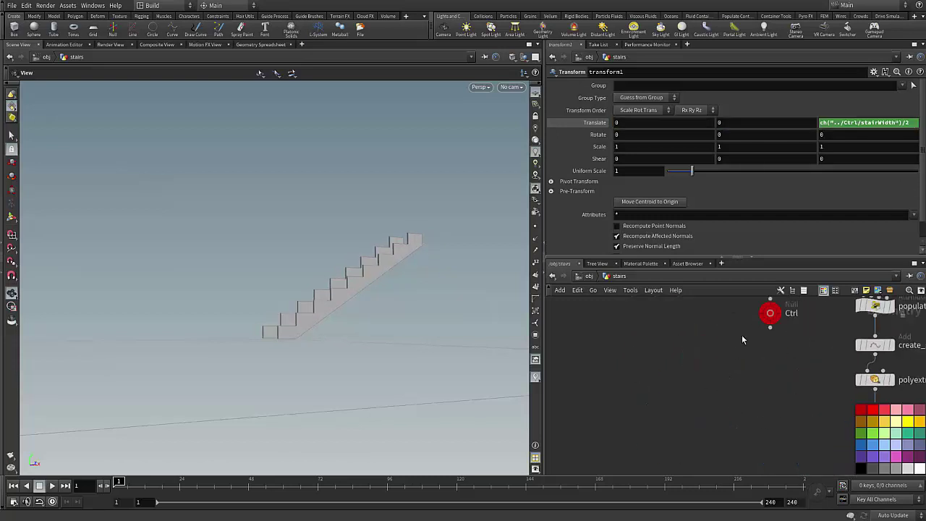
click(769, 321)
scroll(767, 343, down, 2)
middle_drag(768, 343, 731, 371)
drag(695, 142, 726, 143)
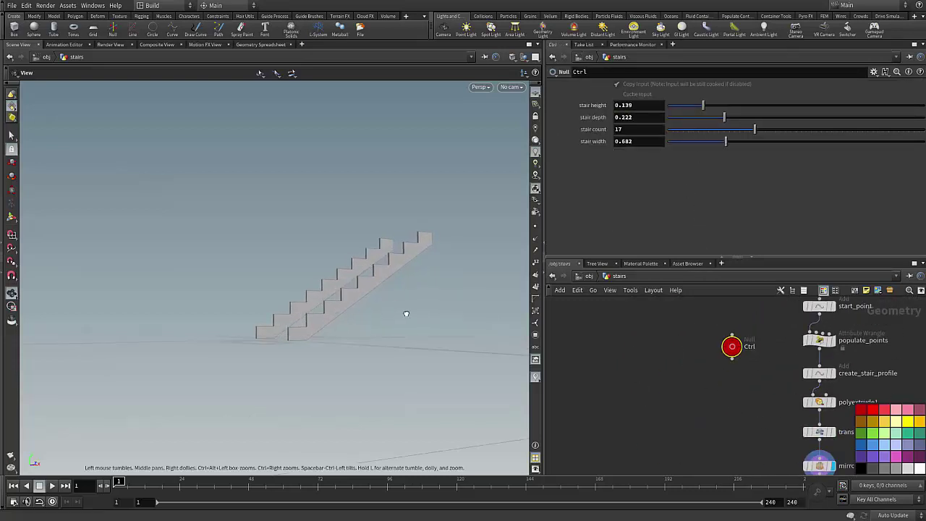
drag(407, 314, 438, 335)
double_click(638, 141)
text(1)
key(Return)
- Adjust the Ctrl parameters to stair height 0.156, stair depth 0.273, stair count 19 and stair width 1.094
drag(398, 255, 335, 352)
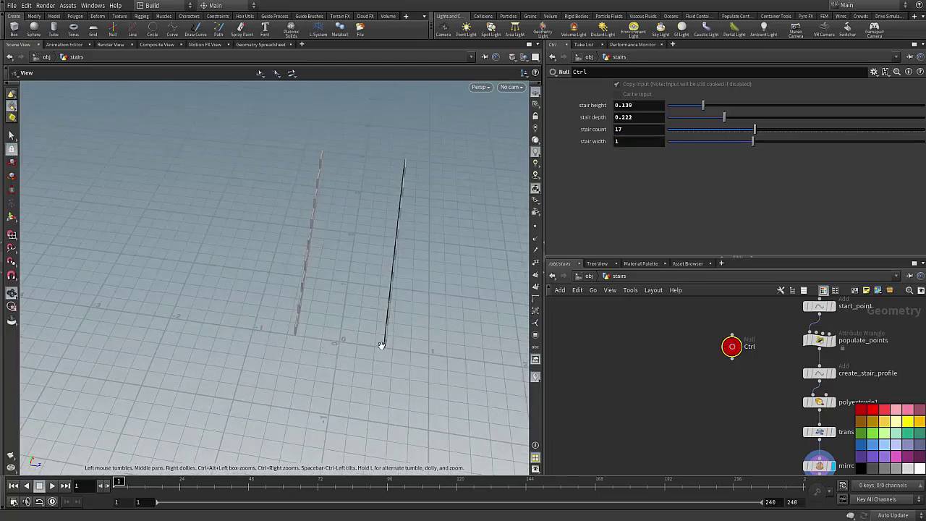
key(h)
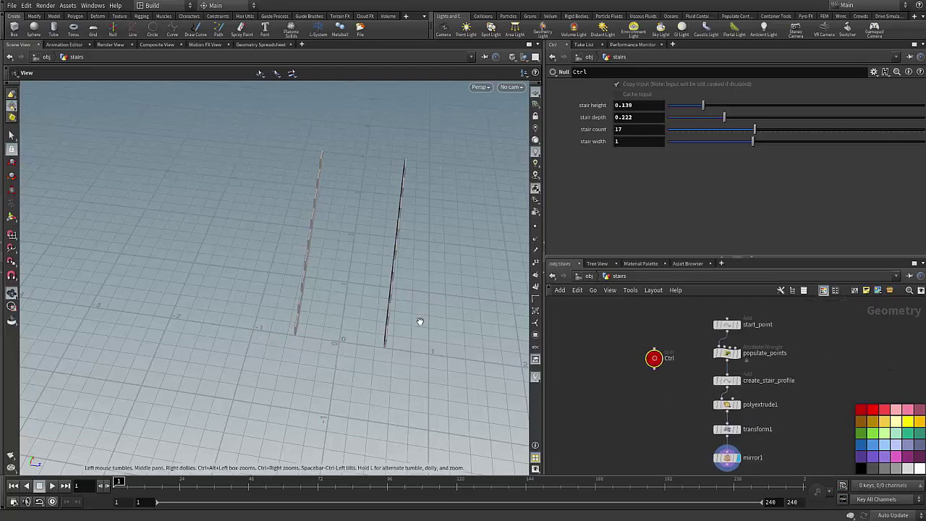
drag(420, 321, 345, 272)
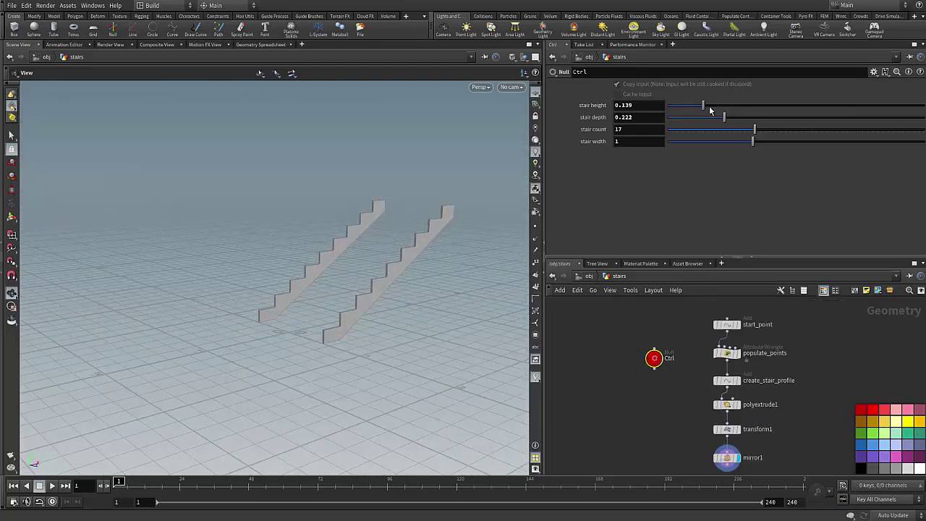
drag(702, 105, 761, 141)
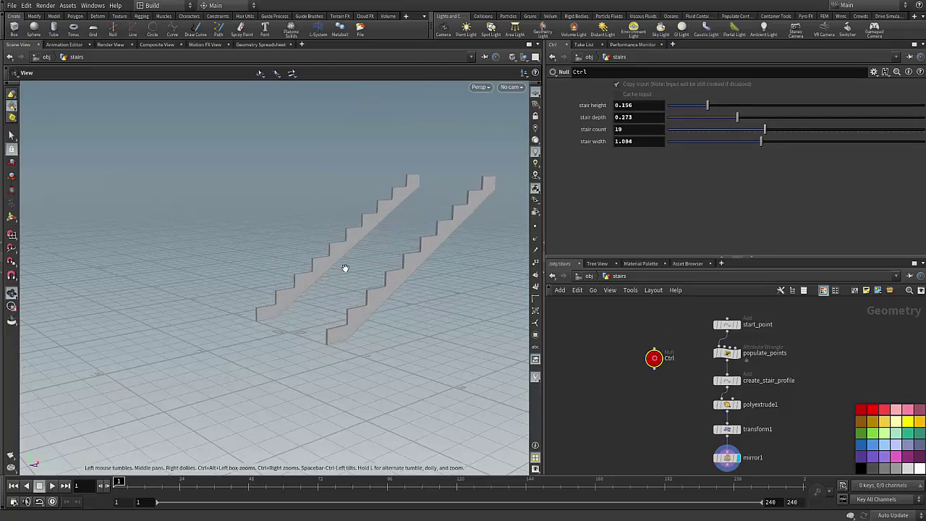
drag(346, 268, 377, 283)
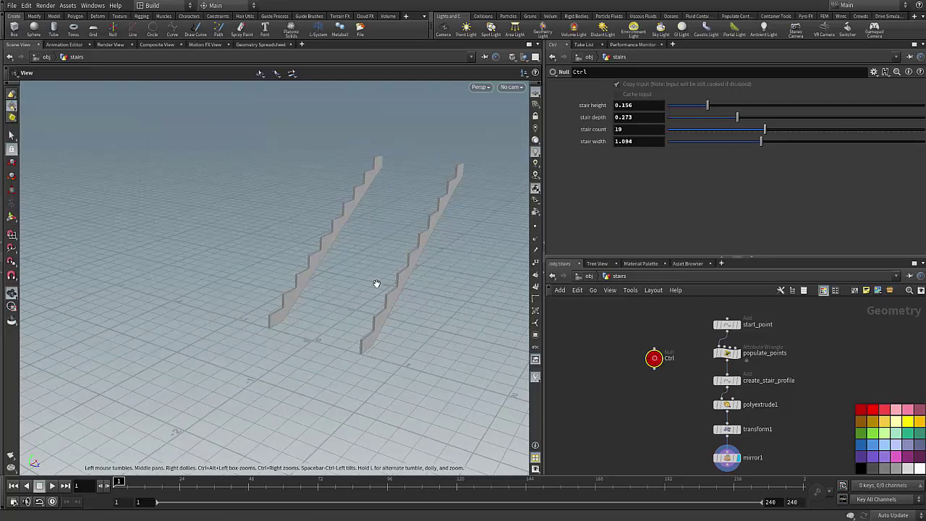
- Add a Box node to the stairs network, placed unconnected near the Ctrl null
scroll(633, 380, up, 5)
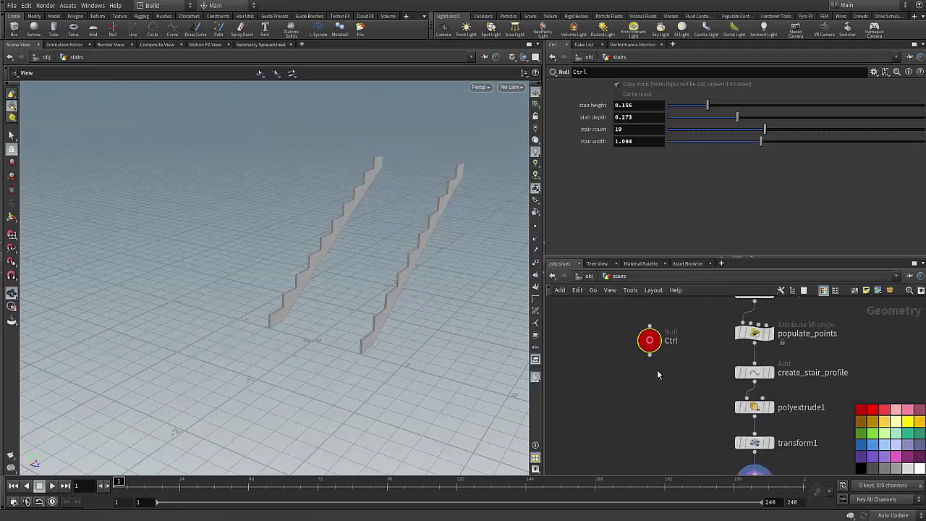
key(Tab)
text(box)
key(Return)
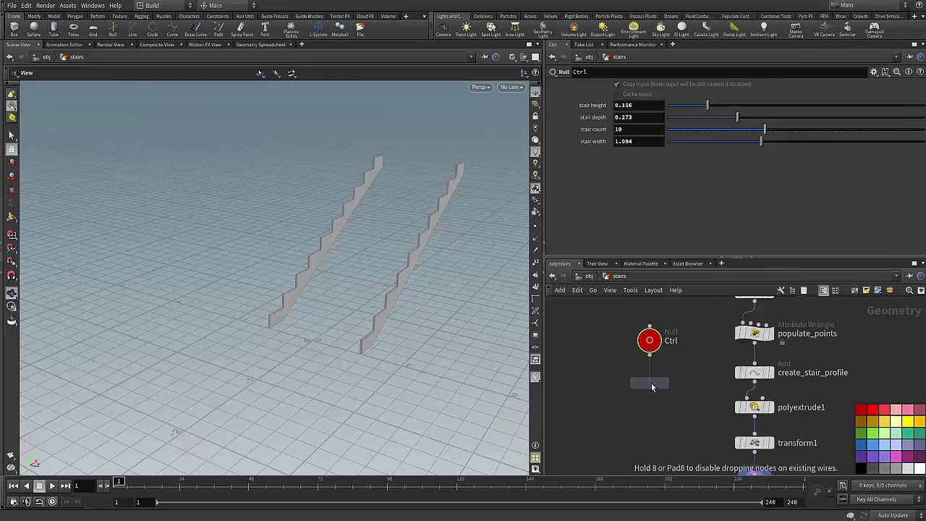
click(598, 374)
scroll(598, 372, up, 3)
scroll(610, 367, down, 4)
scroll(651, 405, up, 2)
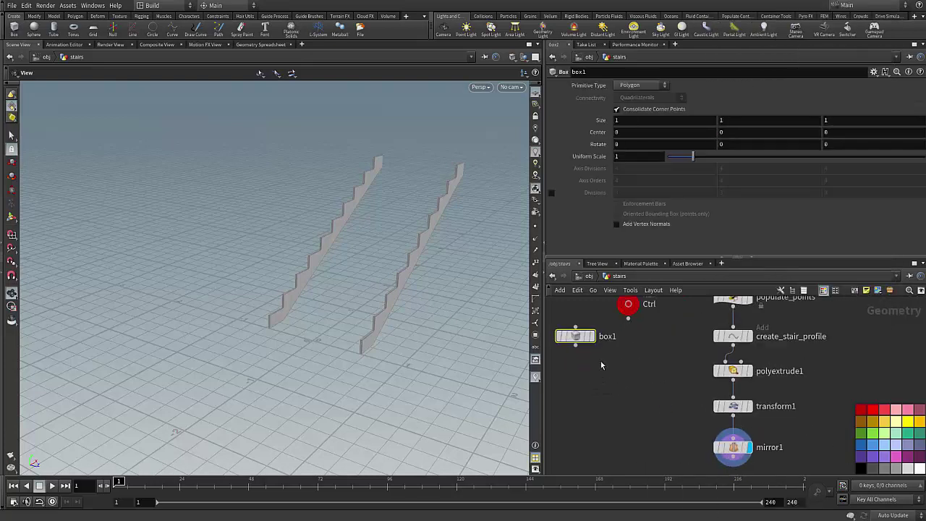
- Display the populate_points output and branch a new Attribute Wrangle off it, placed between box1 and create_stair_profile
scroll(680, 375, up, 2)
click(734, 348)
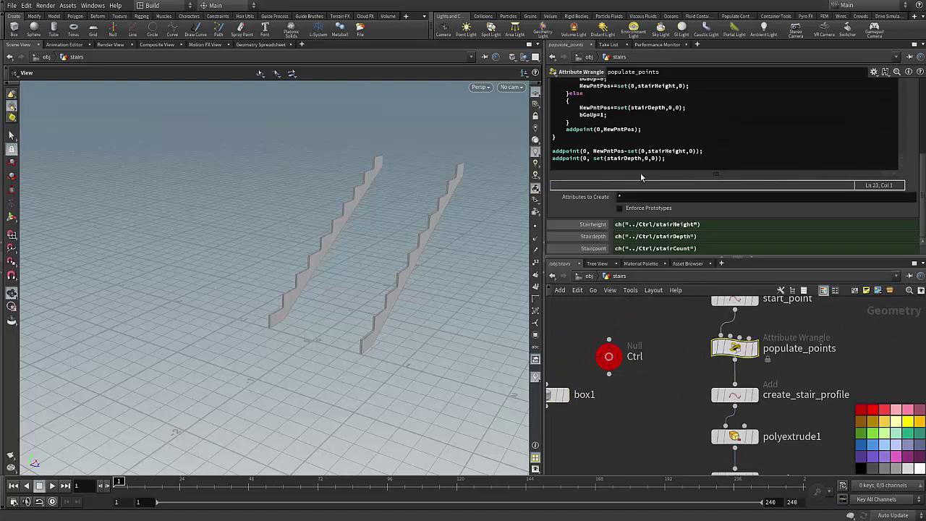
click(753, 348)
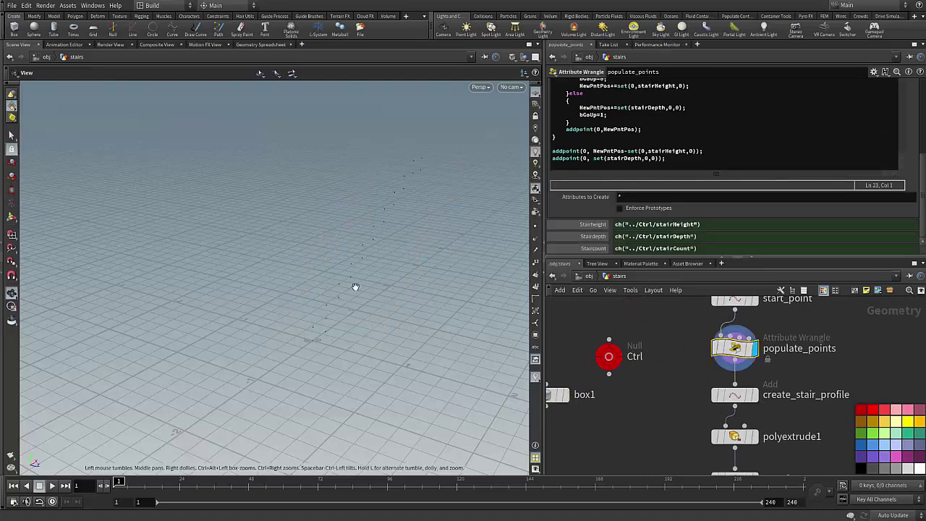
key(Tab)
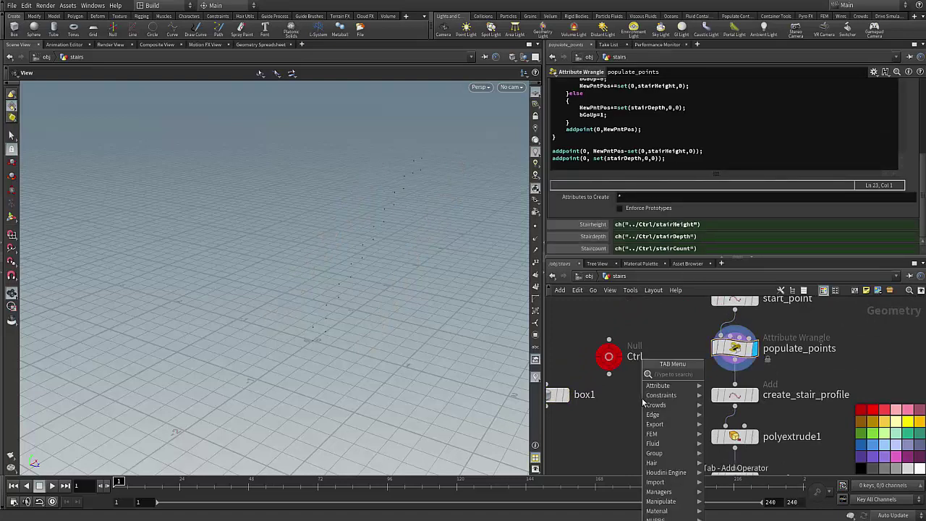
text(b)
key(BackSpace)
text(aw)
key(Return)
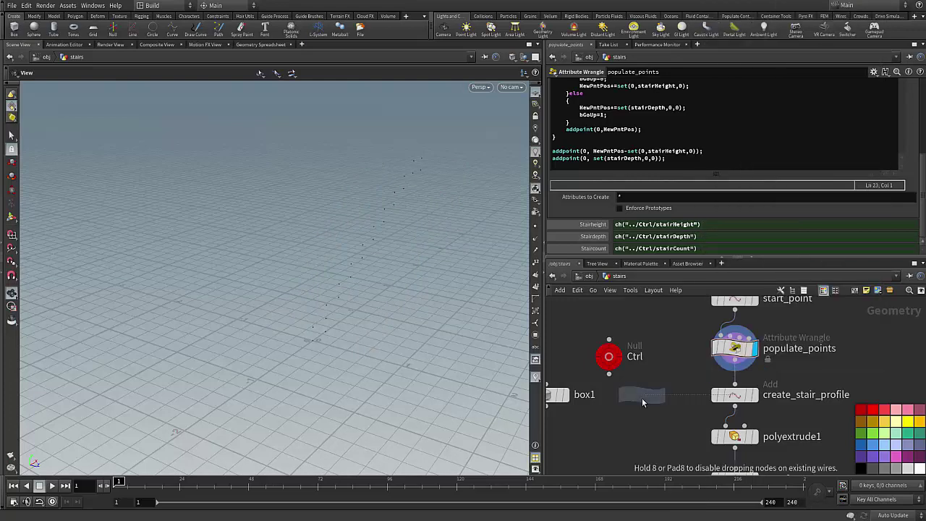
click(642, 398)
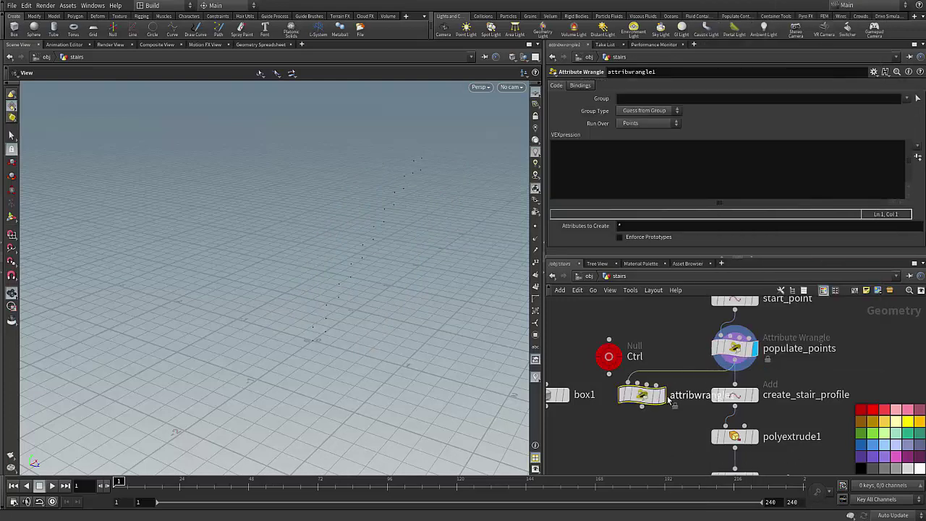
- Display the new wrangle's output and show point numbers in the viewport
click(665, 397)
click(535, 262)
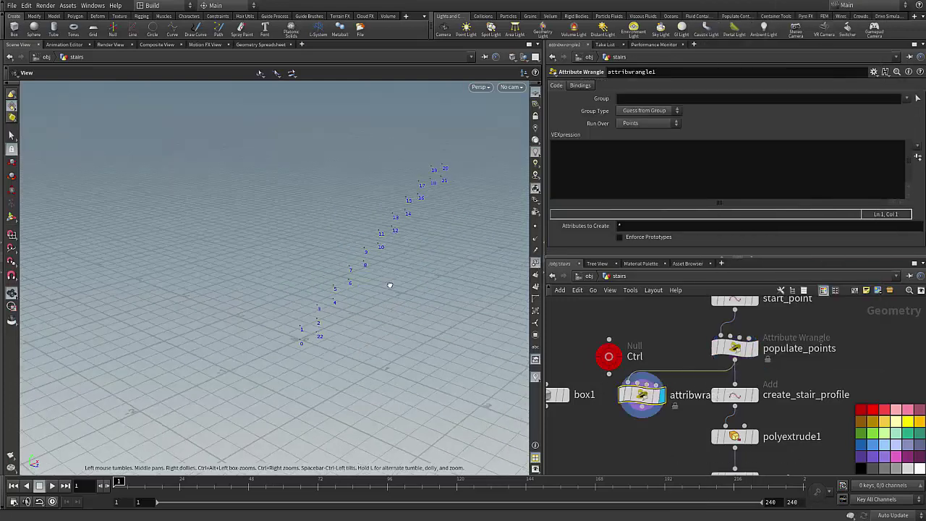
drag(390, 285, 177, 343)
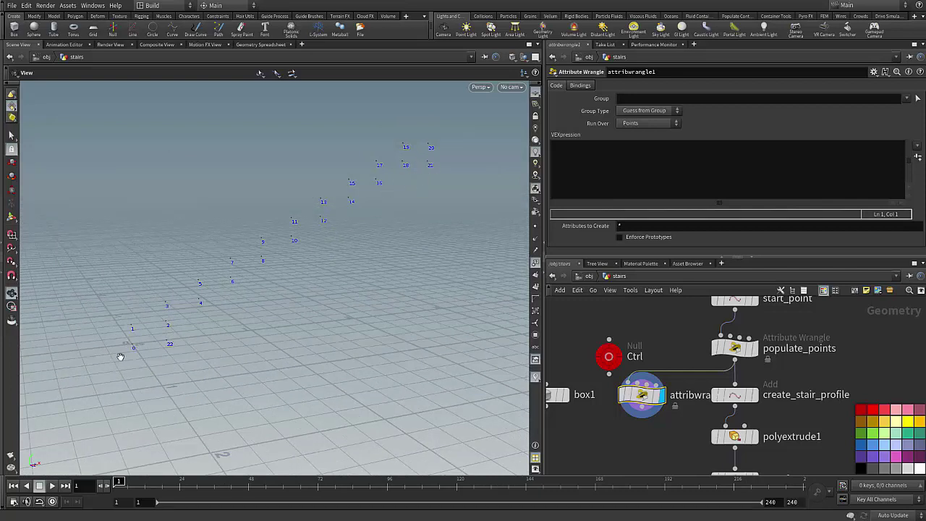
- Set the new Attribute Wrangle to run over Detail (only once)
middle_drag(644, 444, 643, 418)
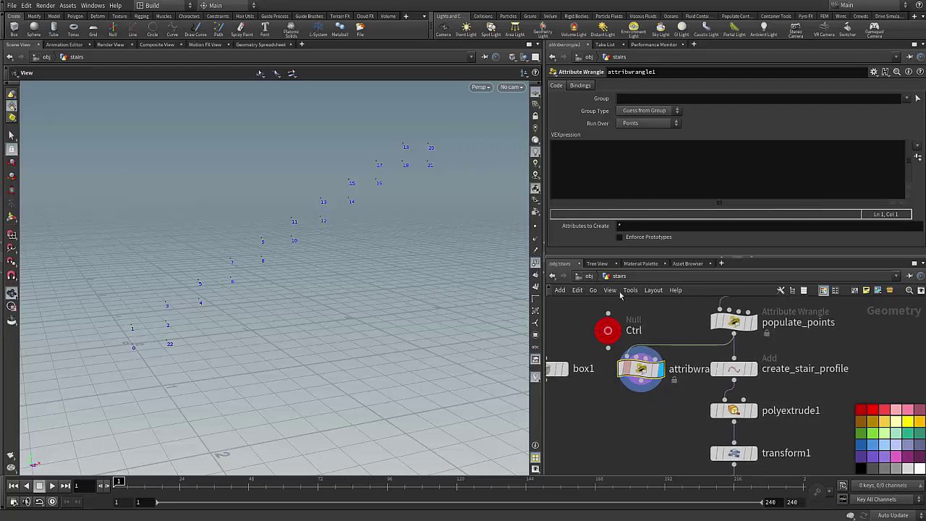
click(655, 124)
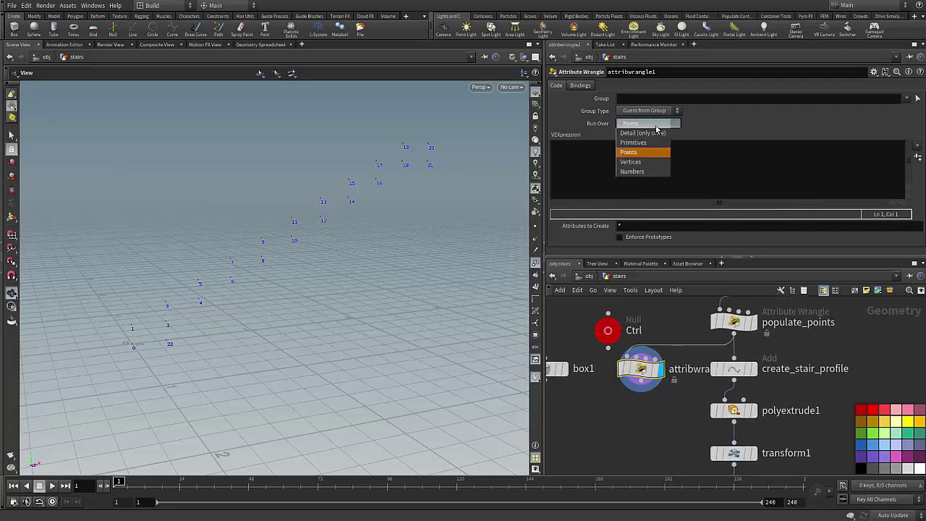
click(647, 132)
- Enter removepoint(0, 0); as the wrangle's VEXpression to delete the first stair point
click(608, 157)
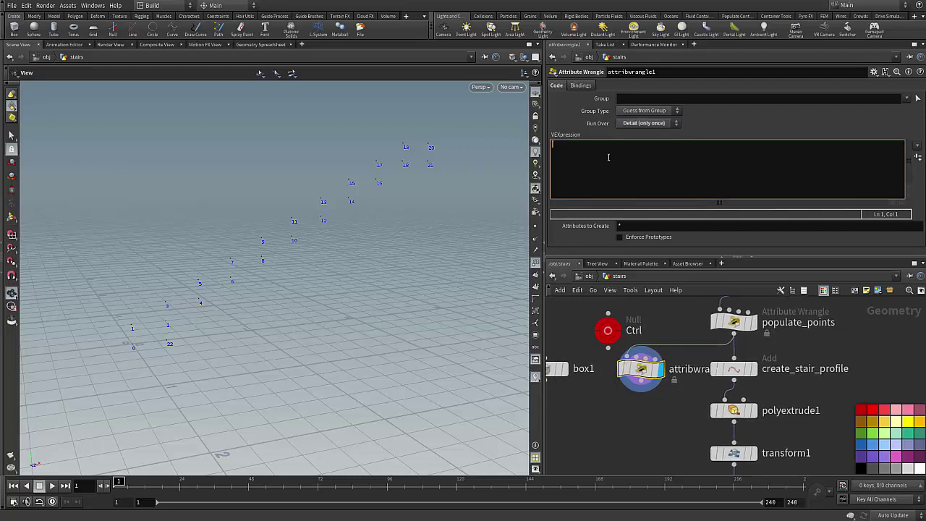
text(removepoint)
key(BackSpace)
key(BackSpace)
key(BackSpace)
key(BackSpace)
key(Down)
key(Down)
key(Down)
key(Up)
key(Return)
text(()
key(ctrl+a)
middle_drag(361, 229, 344, 246)
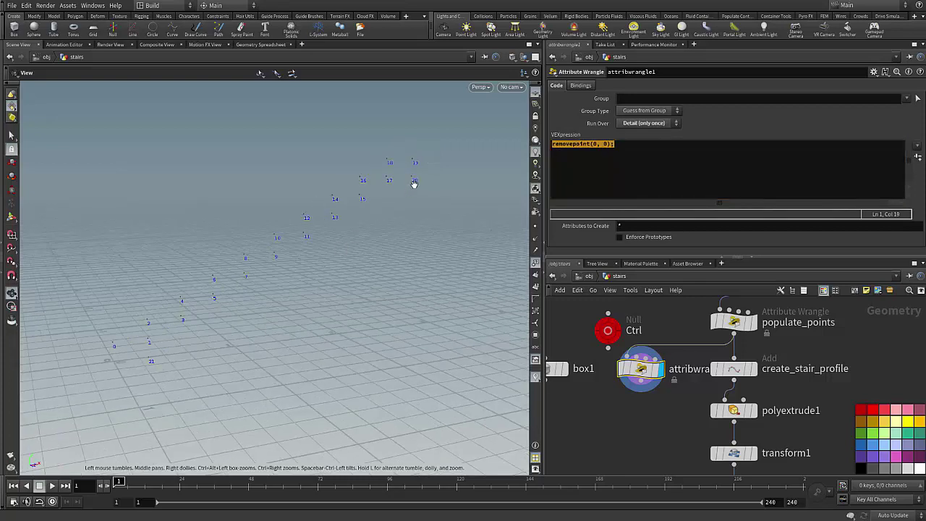
- Declare int pntCount = npoints(0); on a new line above the removepoint call in attribwrangle1's VEXpression
click(567, 148)
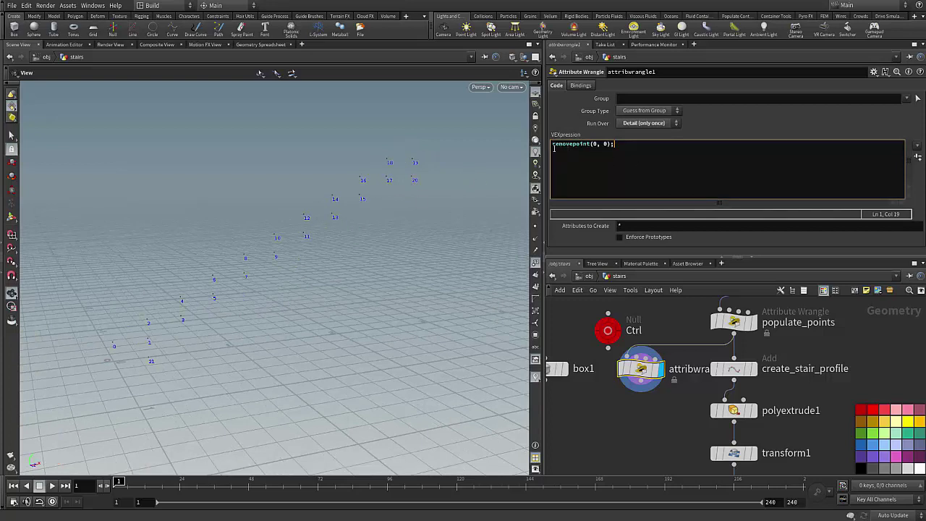
click(553, 145)
key(Return)
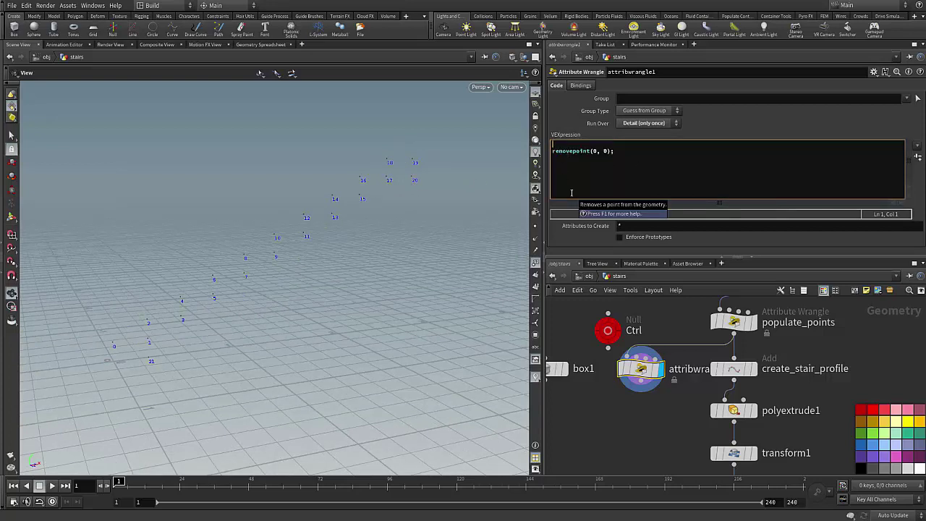
text(int p)
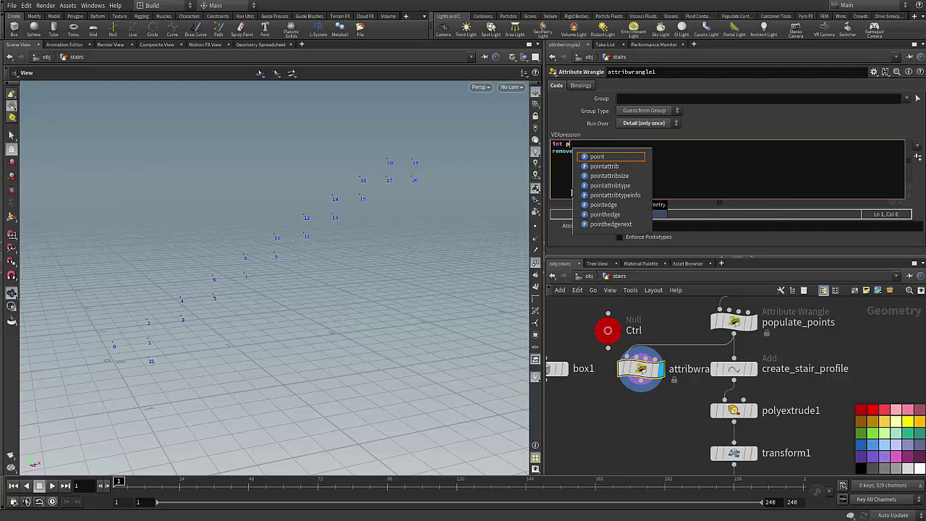
text(ontCount =)
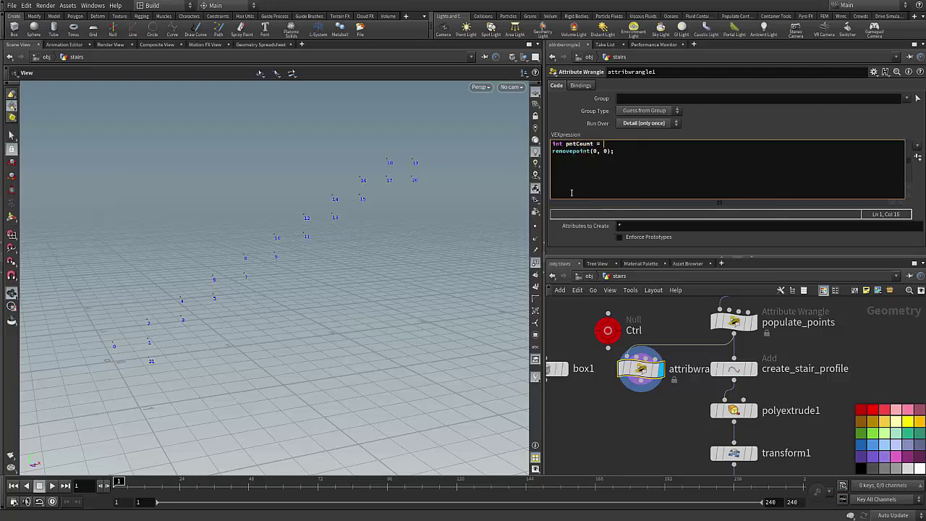
text( npoints)
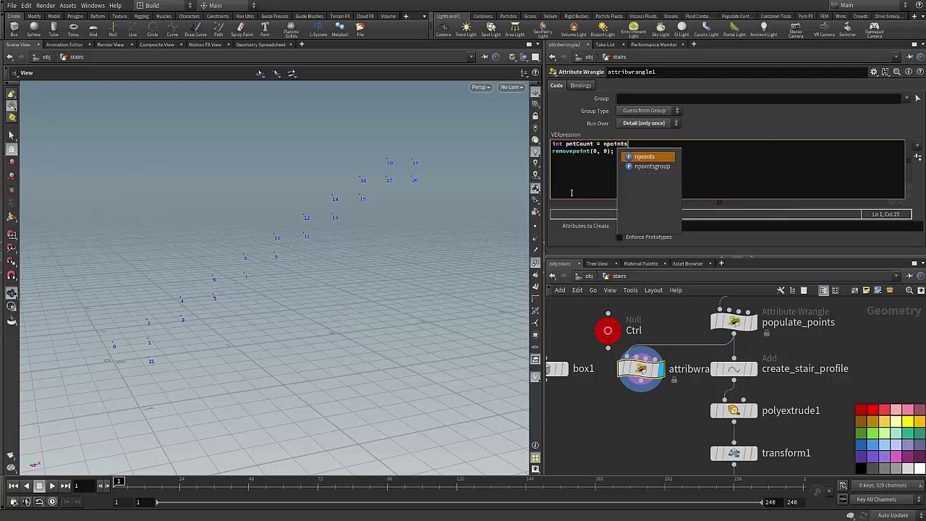
text((0);)
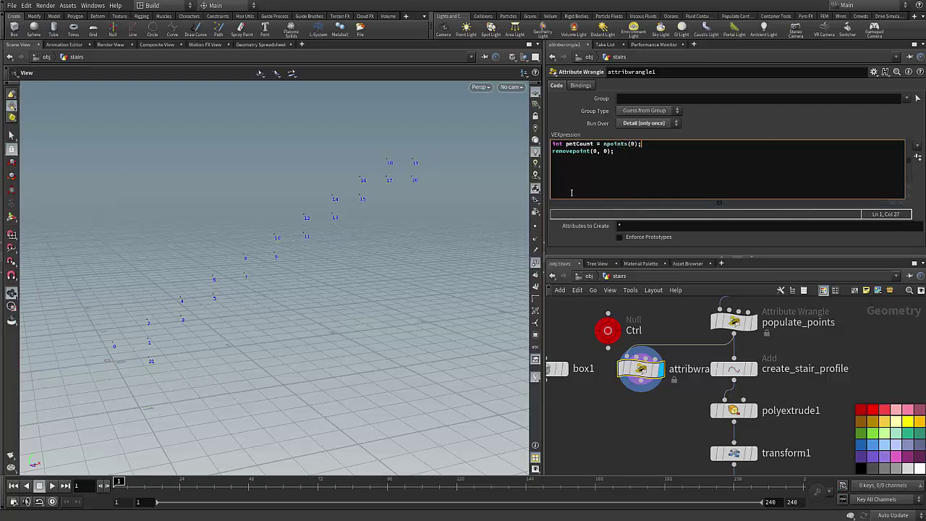
- Add the line removepoint(0, pntCount-1); to attribwrangle1's VEXpression to delete the last point
key(Return)
text(remove)
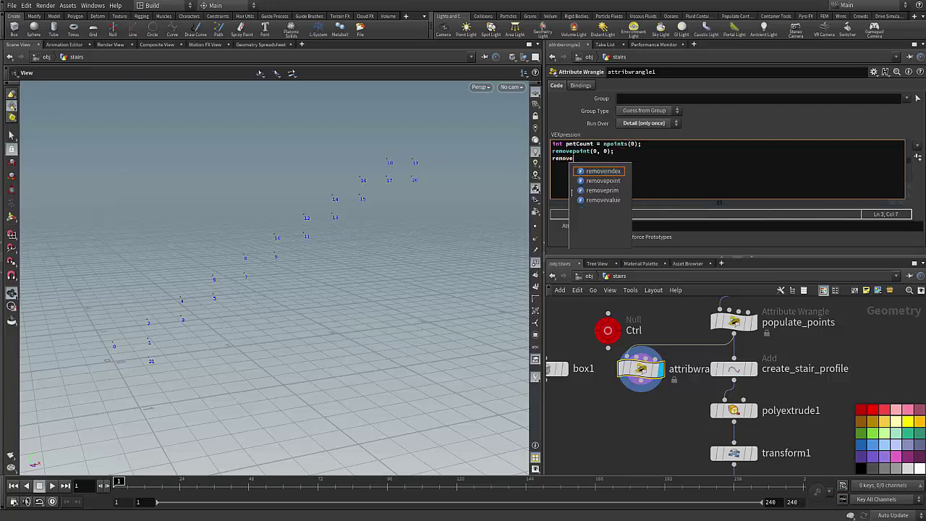
key(Return)
text((0,)
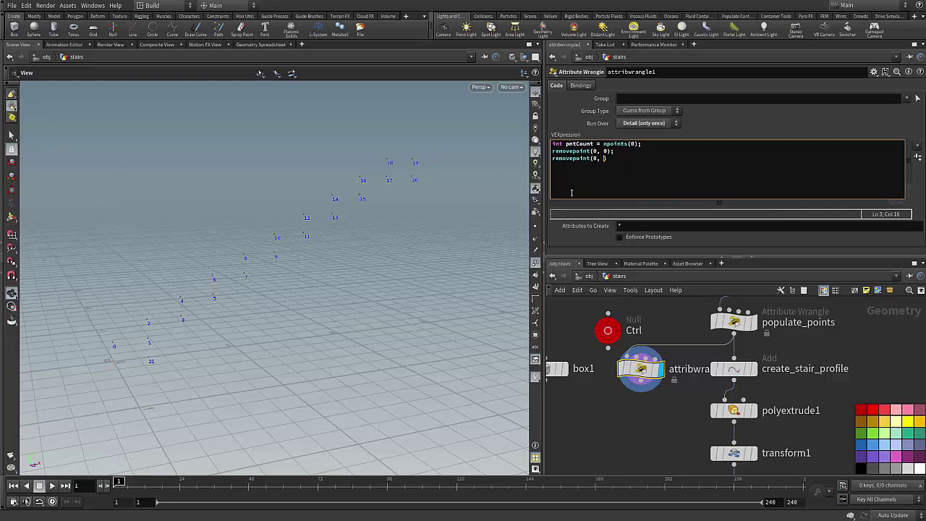
double_click(581, 144)
key(ctrl+c)
click(605, 158)
key(ctrl+v)
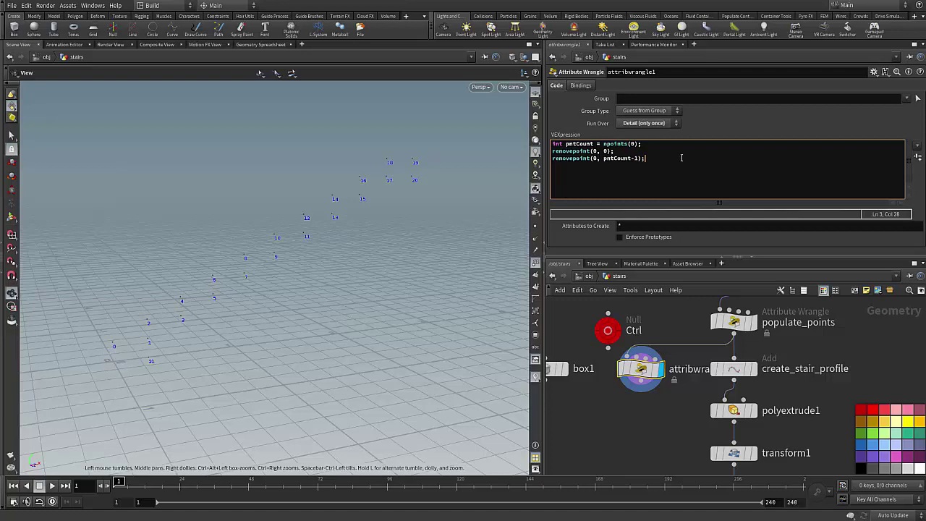
- Duplicate the last code line as removepoint(0, pntCount-2); and apply the expression to delete the second-to-last point too
key(shift+Home)
key(ctrl+c)
click(661, 160)
key(Return)
key(ctrl+v)
key(Left)
key(ctrl+a)
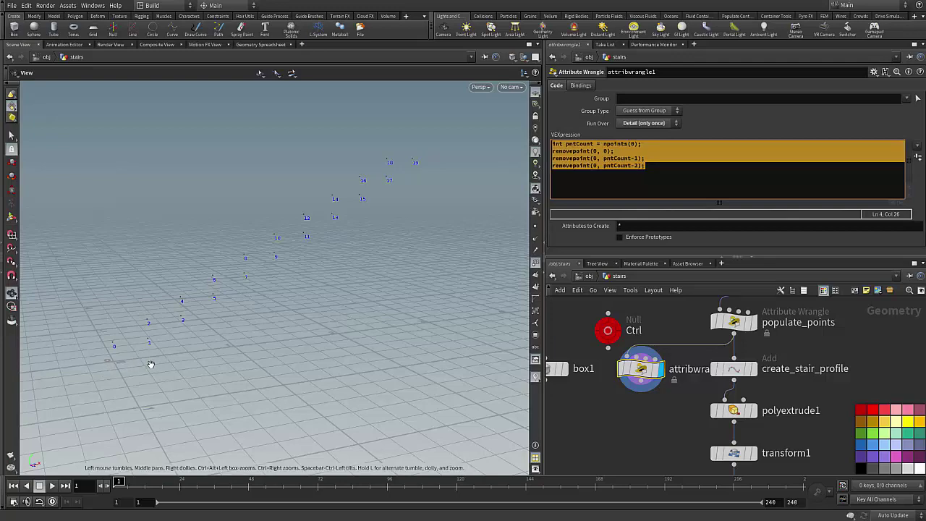
mouse_move(197, 368)
mouse_down()
mouse_move(186, 362)
mouse_move(221, 378)
mouse_move(188, 374)
mouse_move(196, 372)
mouse_move(189, 353)
mouse_move(195, 364)
mouse_up()
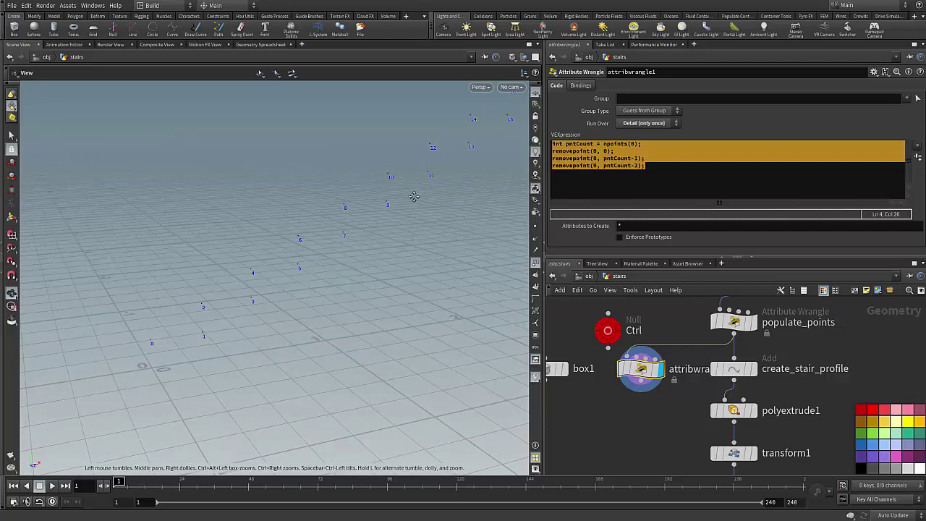
drag(414, 197, 89, 359)
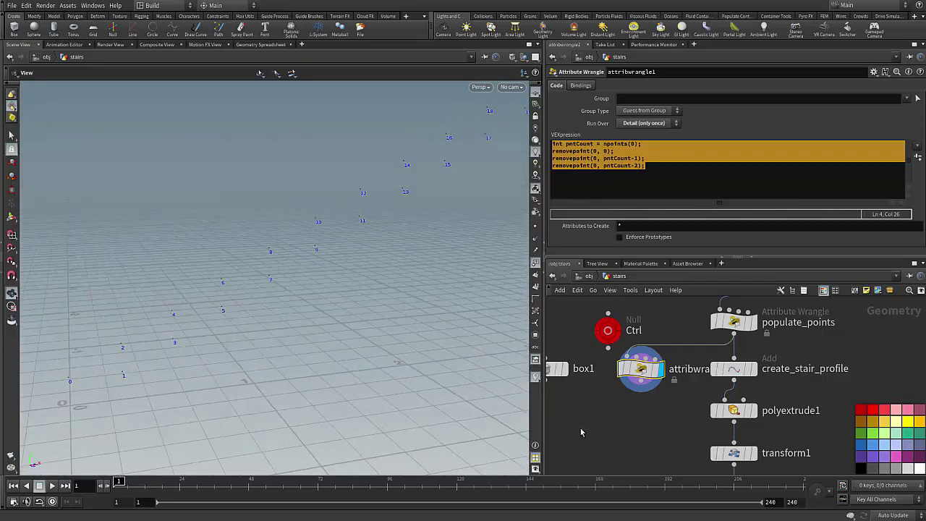
- Move Ctrl and box1 aside and wire a second Attribute Wrangle below attribwrangle1, with its output displayed
scroll(579, 430, down, 5)
drag(631, 322, 691, 377)
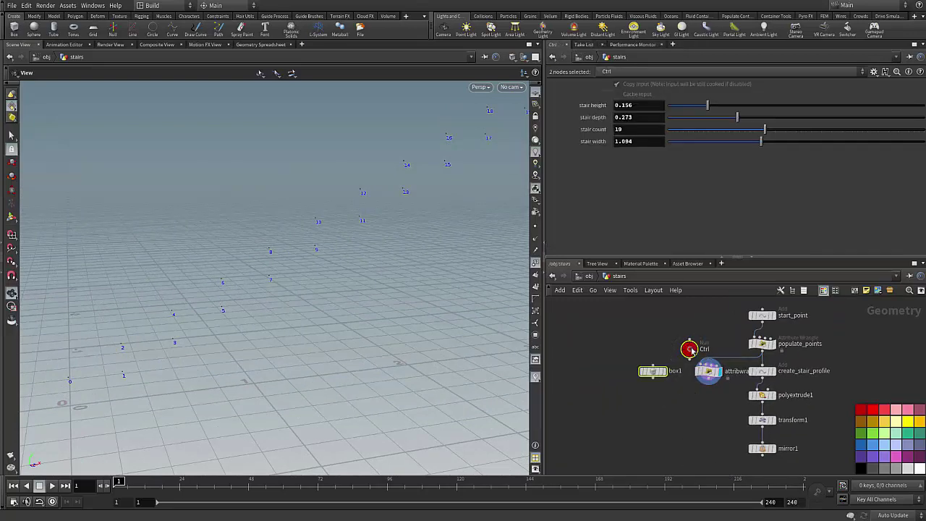
scroll(691, 376, up, 3)
key(Tab)
text(aw)
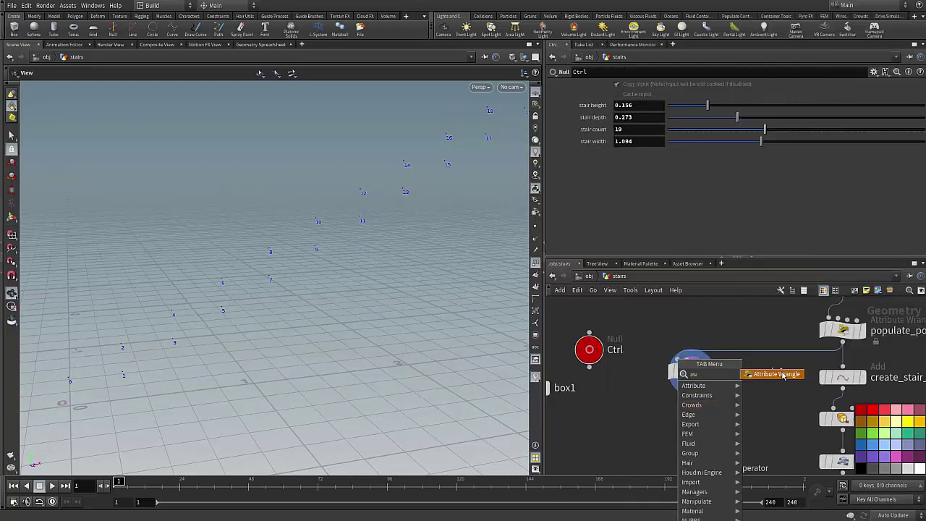
key(Return)
scroll(702, 419, up, 3)
click(702, 420)
drag(684, 358, 653, 392)
click(659, 397)
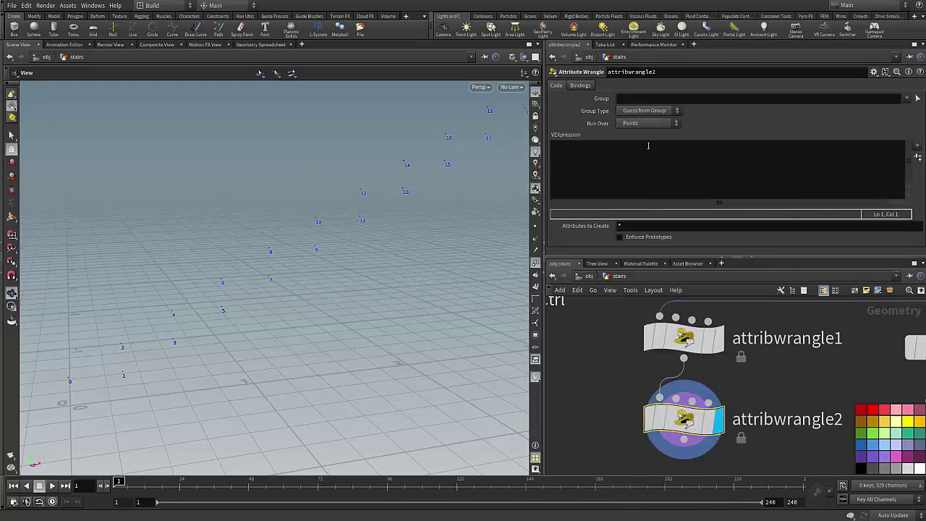
- Review the VEX code of attribwrangle1 and populate_points, and return to attribwrangle2's empty VEXpression
click(684, 338)
scroll(786, 382, down, 4)
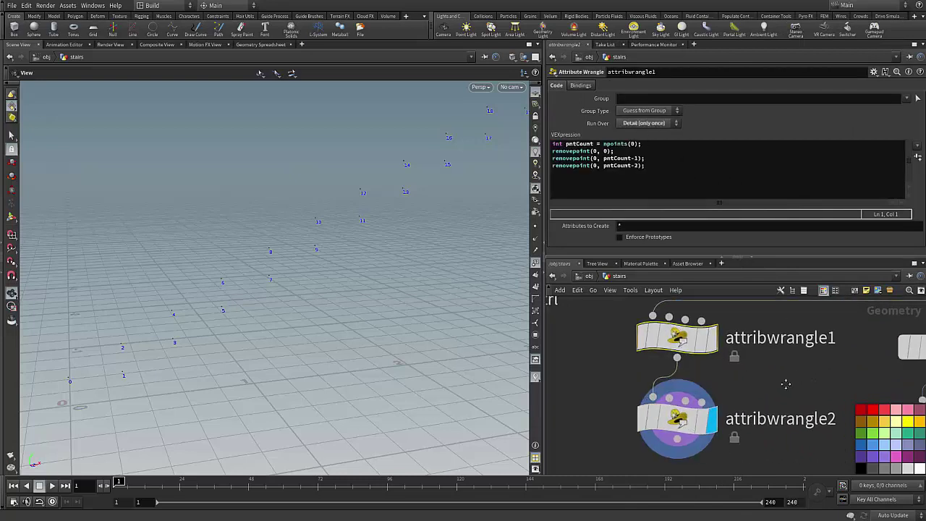
click(752, 353)
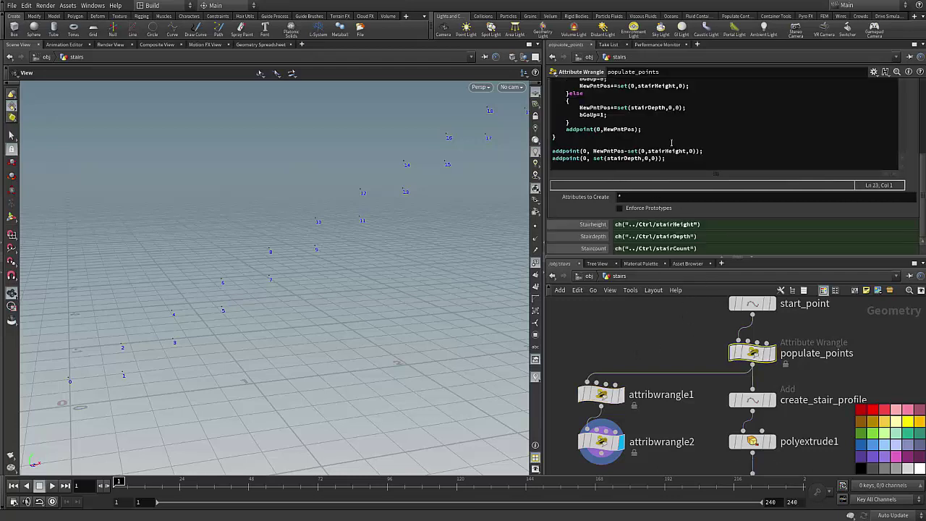
scroll(666, 137, up, 10)
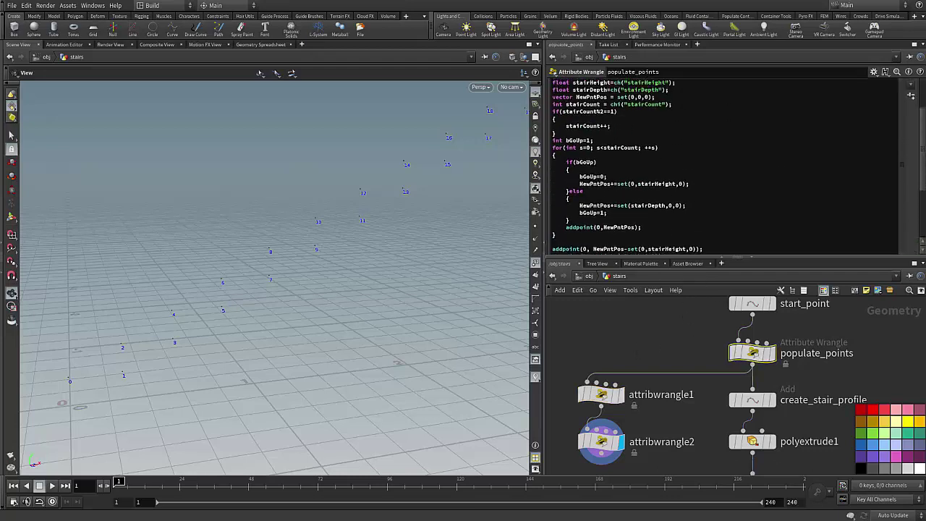
scroll(653, 387, up, 5)
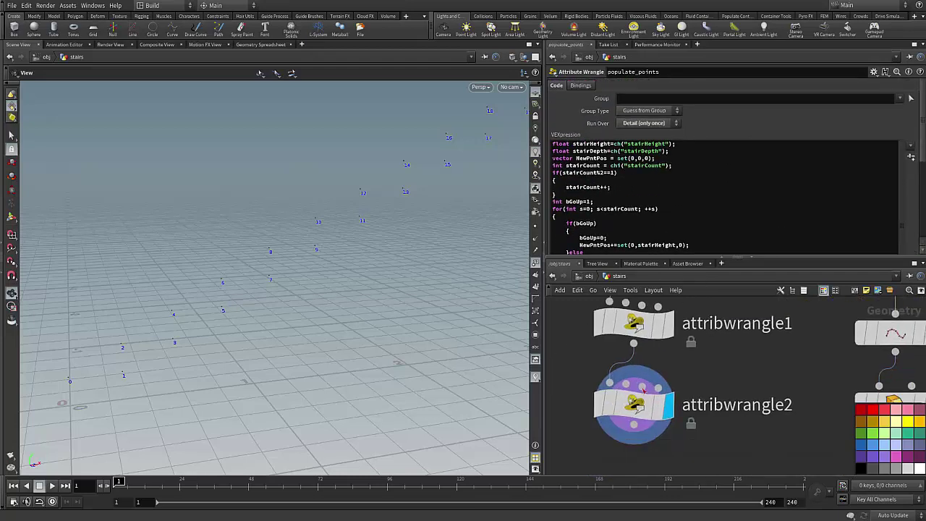
click(634, 404)
click(606, 160)
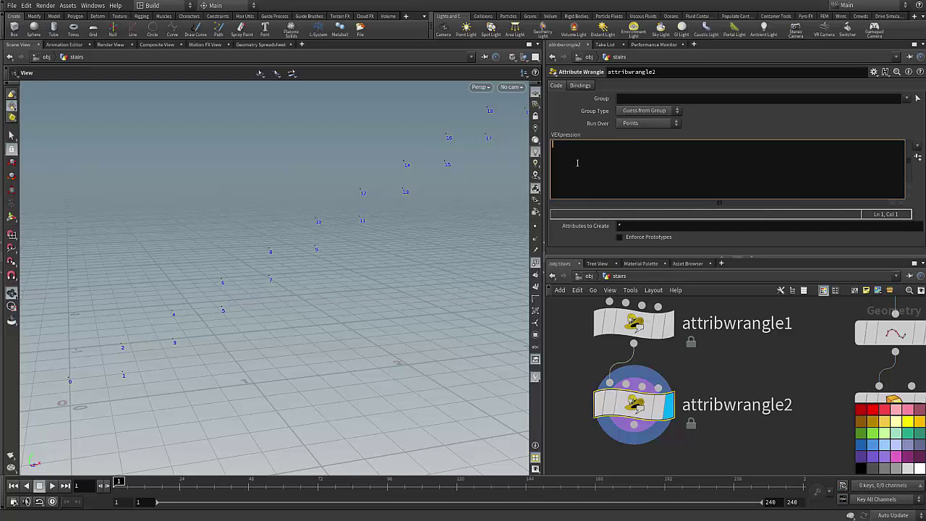
text(num)
key(BackSpace)
key(BackSpace)
key(BackSpace)
key(BackSpace)
key(BackSpace)
text(if())
text(@ptnum)
text(%)
text(2==0)
key(Return)
text(remove)
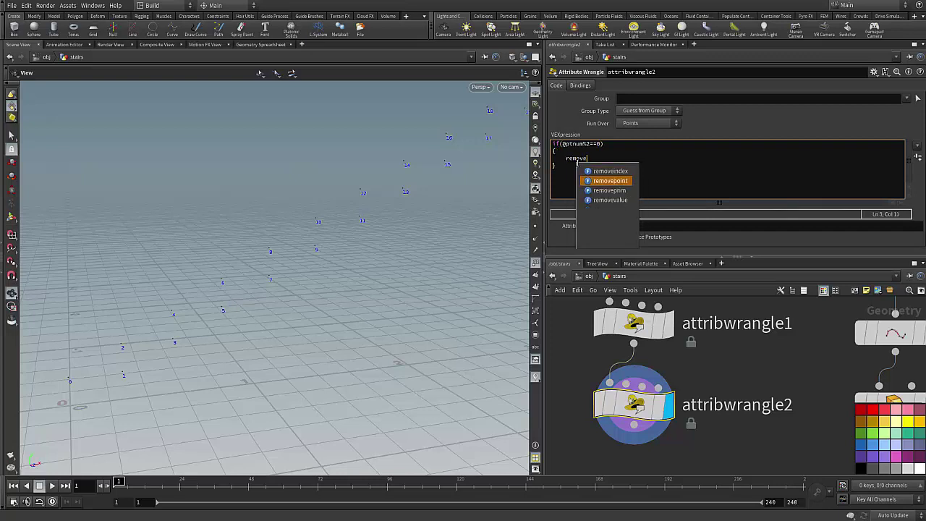
key(Return)
text(())
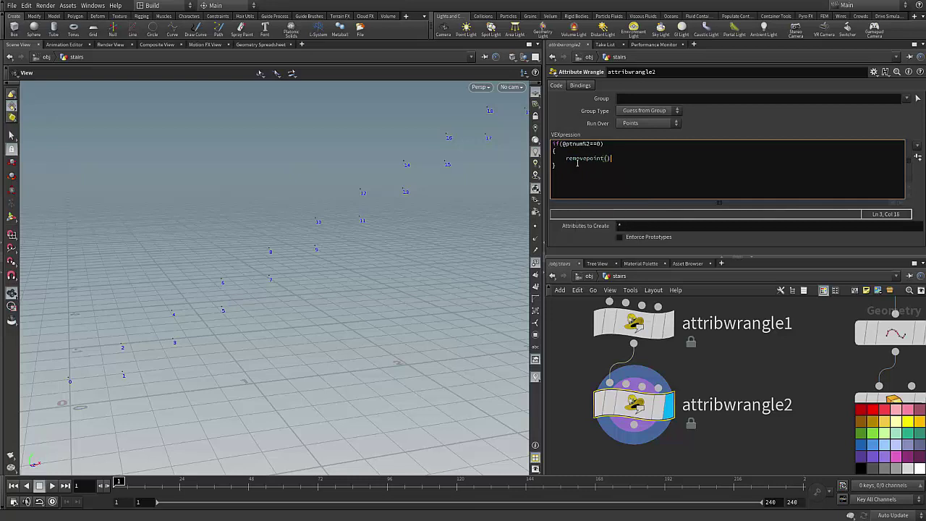
text(, @ptnum))
key(ctrl+Return)
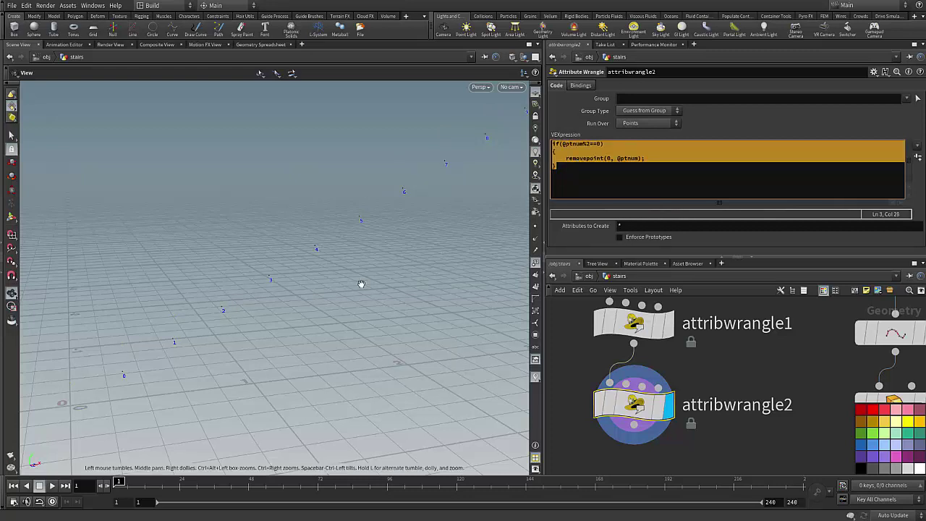
- Compare the points output by attribwrangle1 with those output by attribwrangle2 in the viewport
click(675, 327)
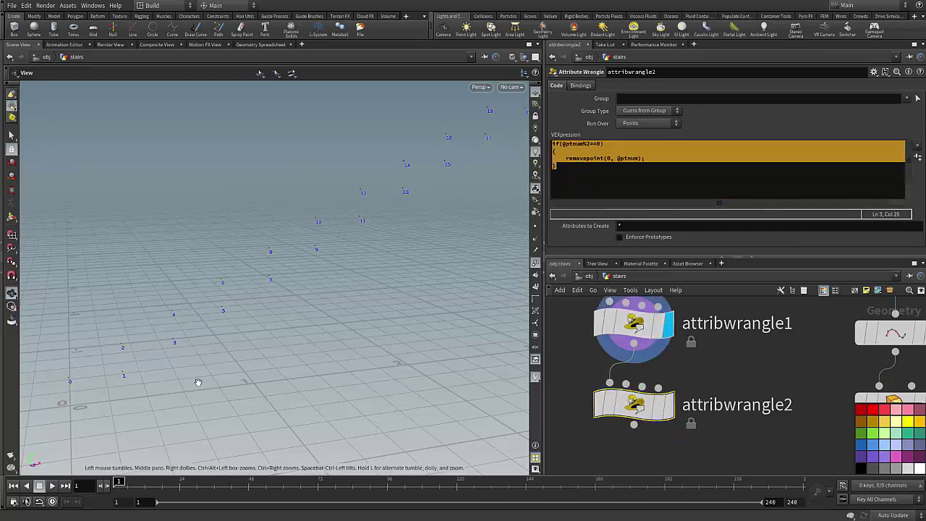
click(670, 409)
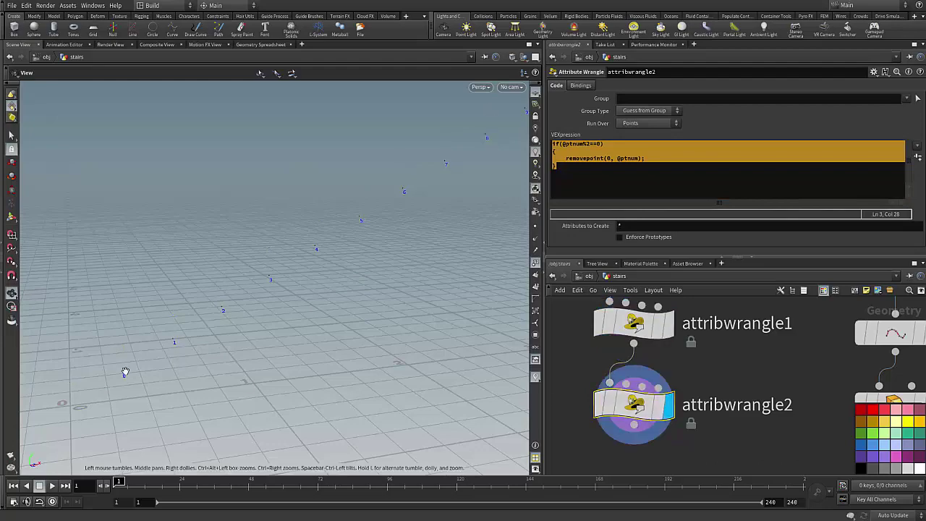
scroll(362, 262, down, 5)
drag(344, 253, 409, 255)
- Move box1 closer to attribwrangle2 so the two nodes sit side by side in the network
scroll(731, 368, down, 5)
middle_drag(645, 404, 680, 377)
scroll(680, 376, up, 2)
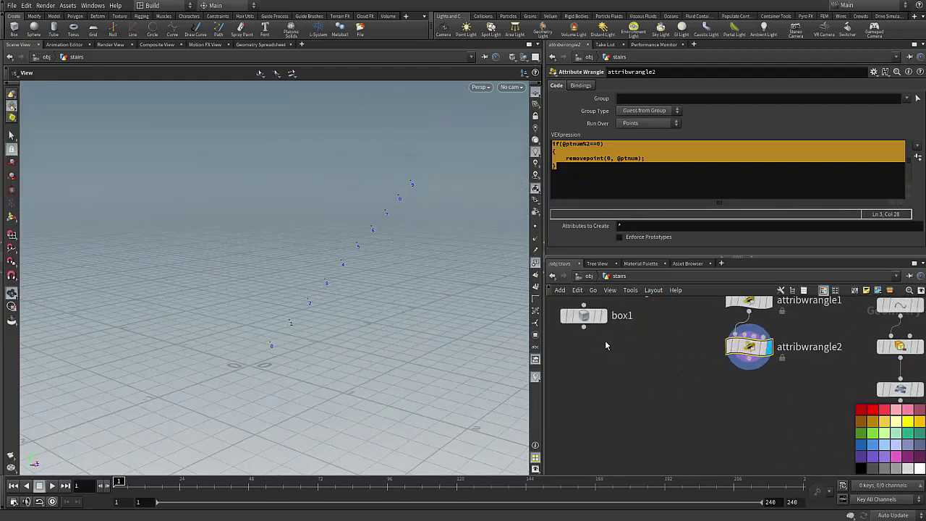
drag(601, 320, 649, 360)
scroll(664, 399, down, 1)
middle_drag(698, 398, 665, 403)
scroll(665, 403, up, 1)
- Add a Copy Stamp node below, with box1 as its first input and attribwrangle2 as its second
key(Tab)
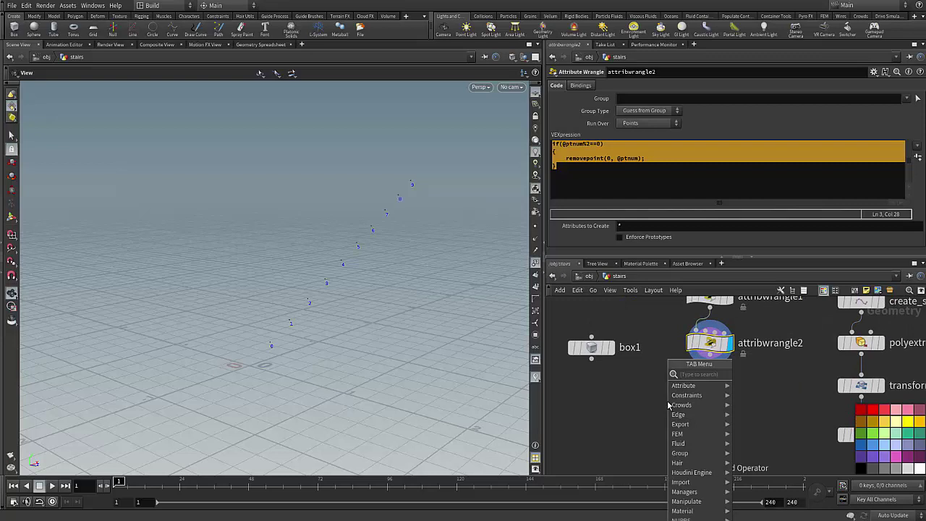
text(cop)
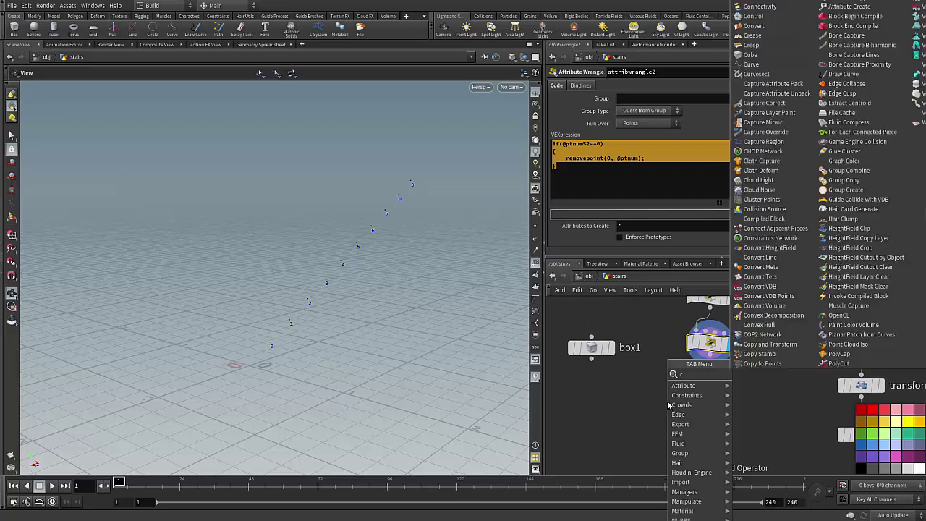
key(Down)
key(Down)
key(Return)
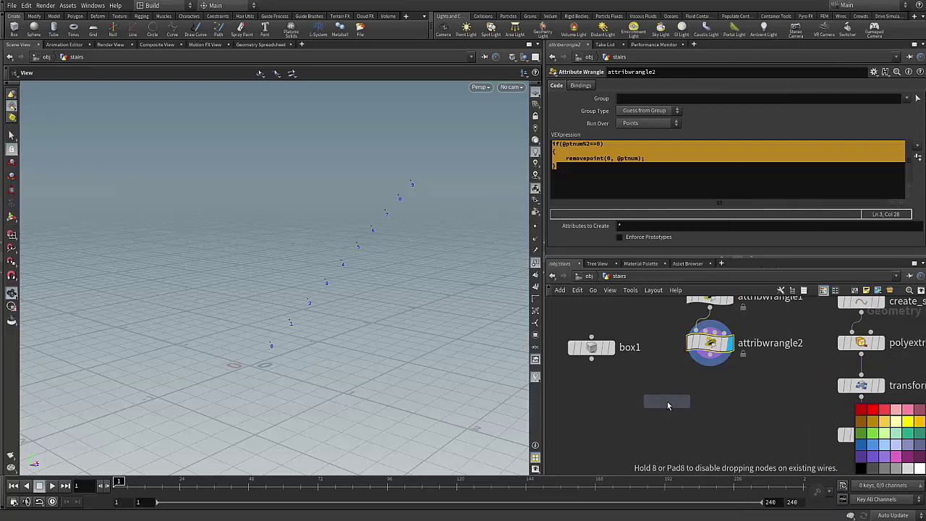
click(667, 406)
drag(594, 359, 710, 365)
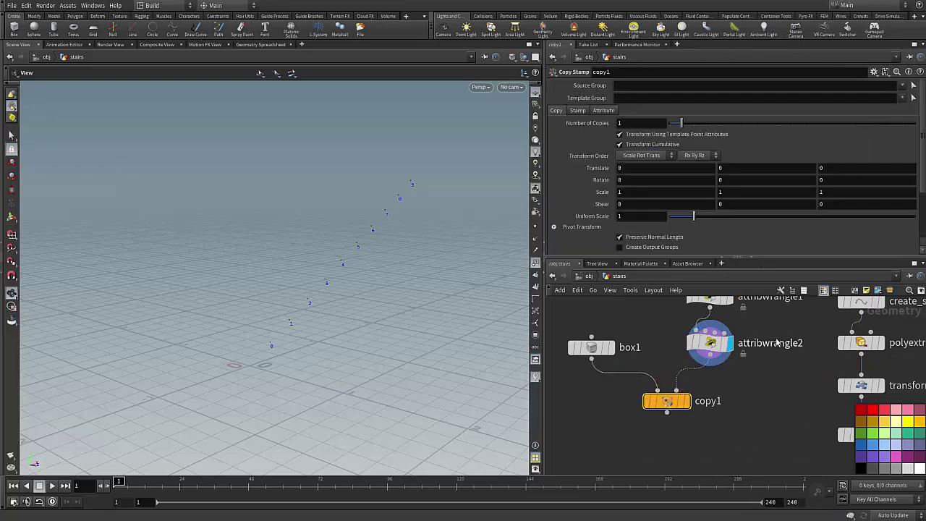
- Display copy1's output to view the boxes copied onto the stair points
click(598, 349)
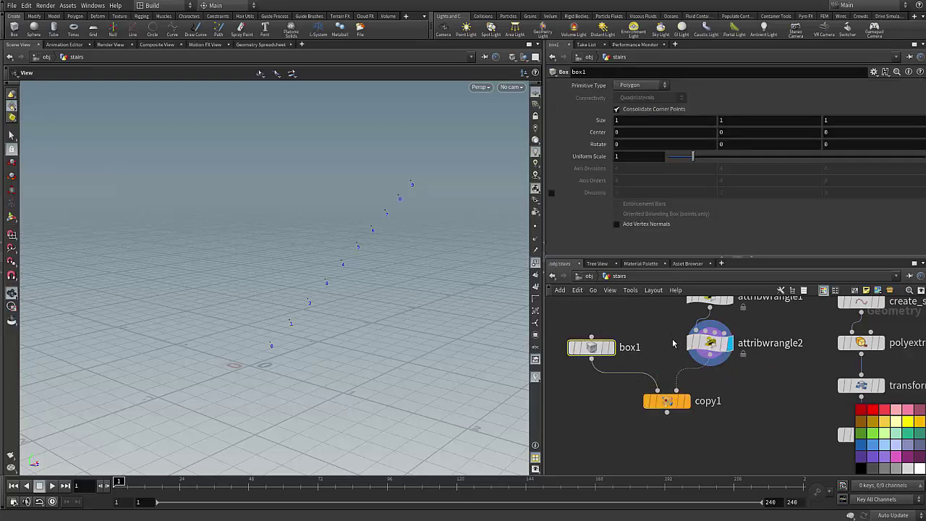
drag(658, 325, 807, 367)
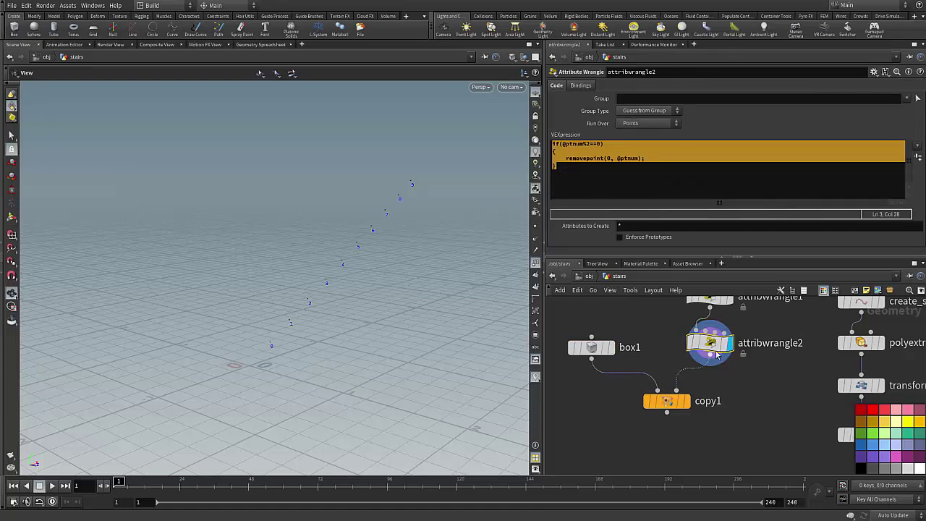
click(686, 401)
drag(440, 337, 307, 355)
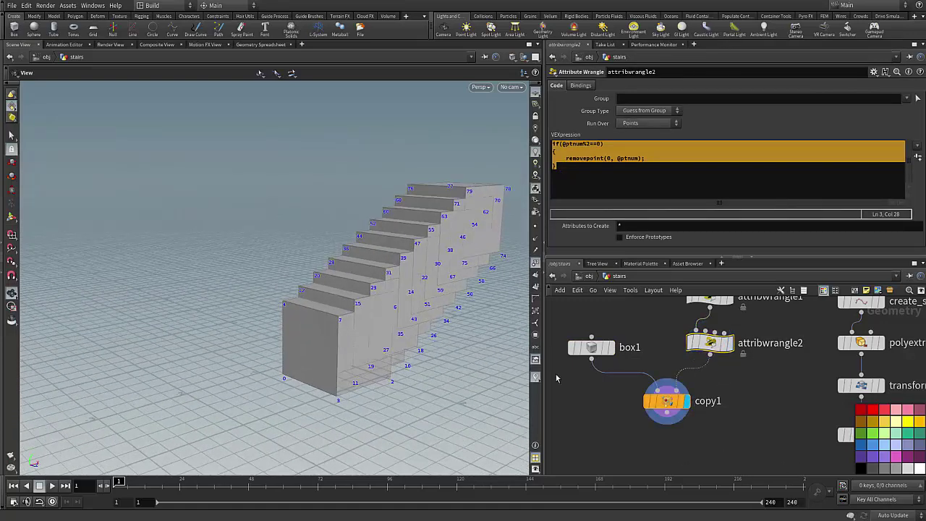
- Set box1's uniform scale to 0.15
click(587, 348)
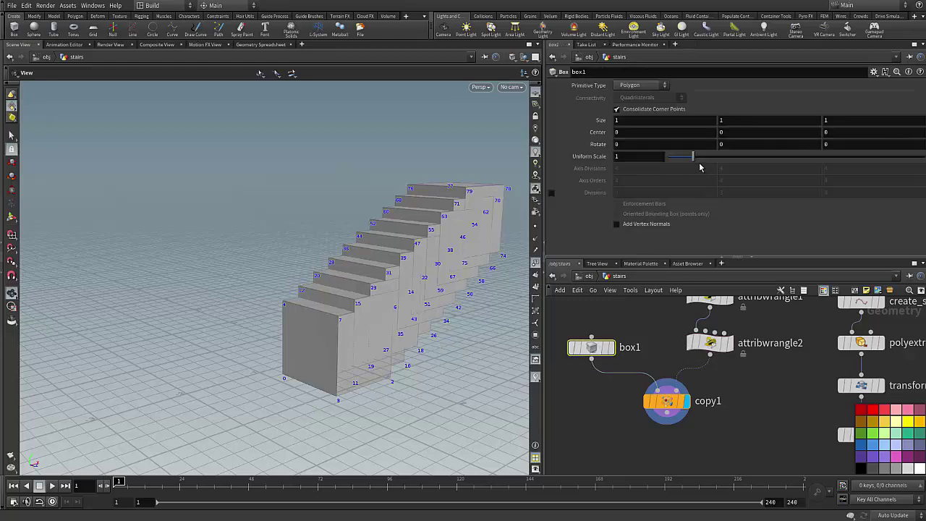
drag(693, 157, 671, 162)
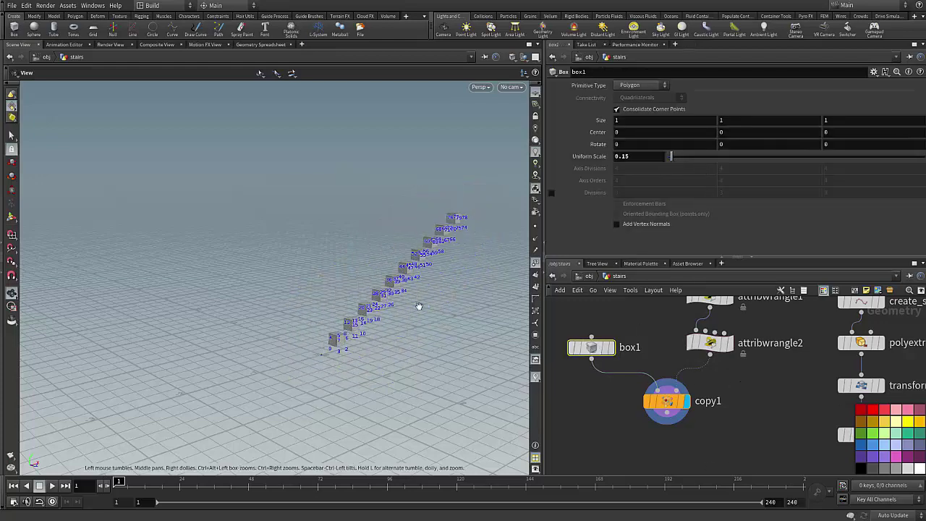
- Turn off the point number display in the viewport
drag(418, 306, 439, 311)
middle_drag(744, 403, 731, 342)
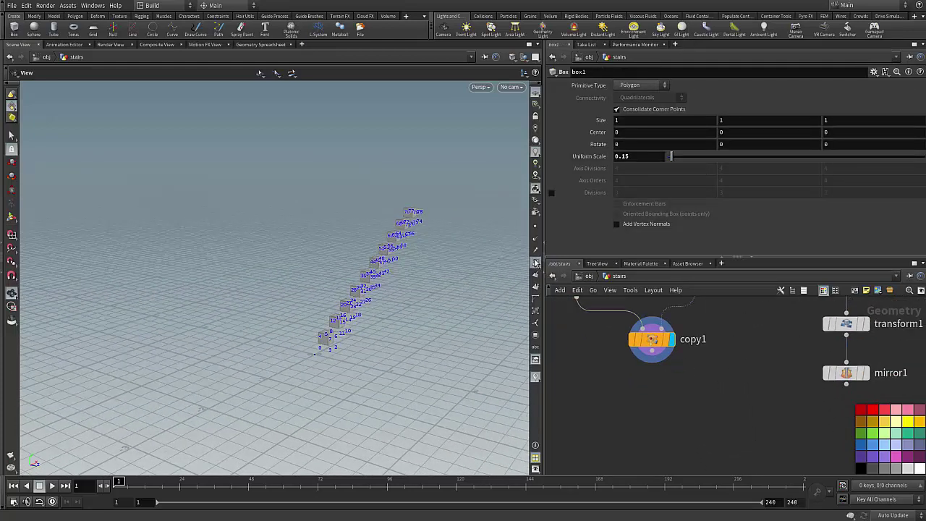
click(535, 263)
- Add a Merge node combining copy1 and mirror1, and display its output
middle_drag(729, 428, 709, 427)
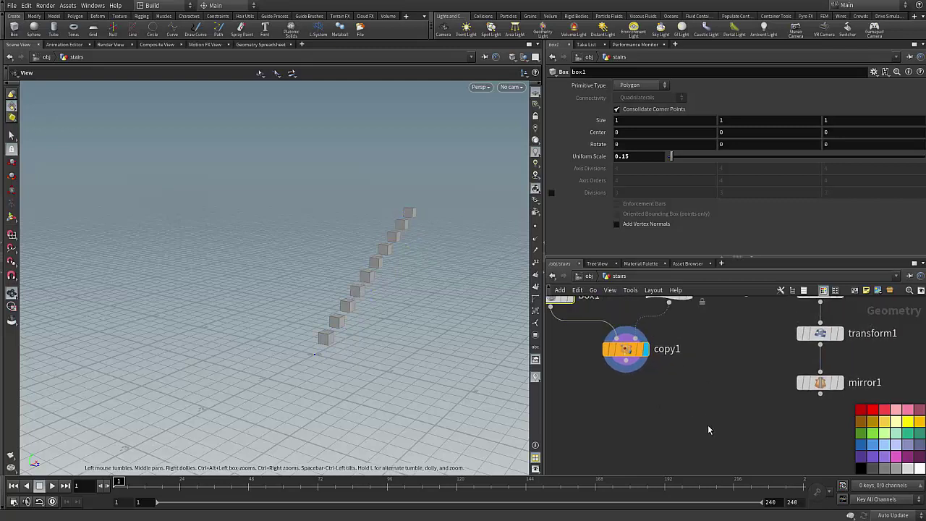
key(Tab)
text(merge)
key(Return)
click(712, 425)
drag(632, 360, 712, 414)
drag(819, 393, 720, 413)
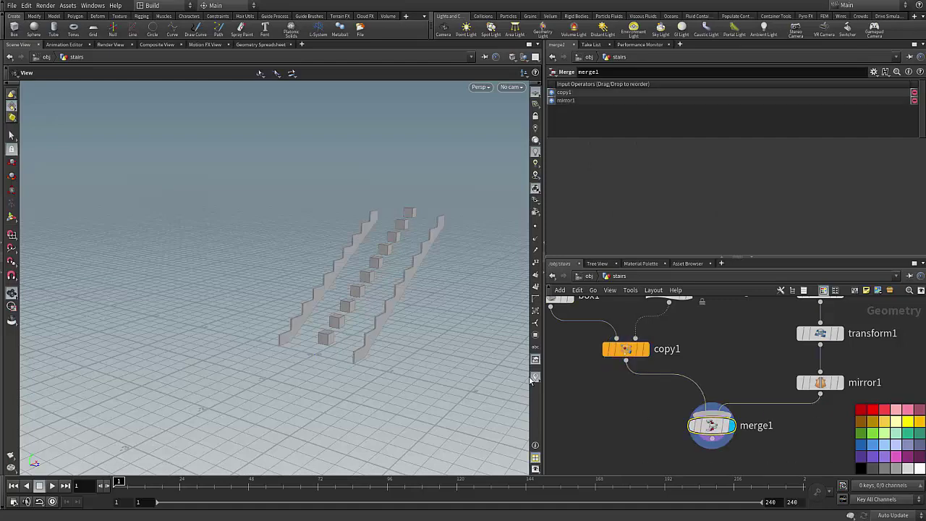
- Examine how the copied boxes sit against the stair profile in the front wireframe view
drag(443, 361, 373, 348)
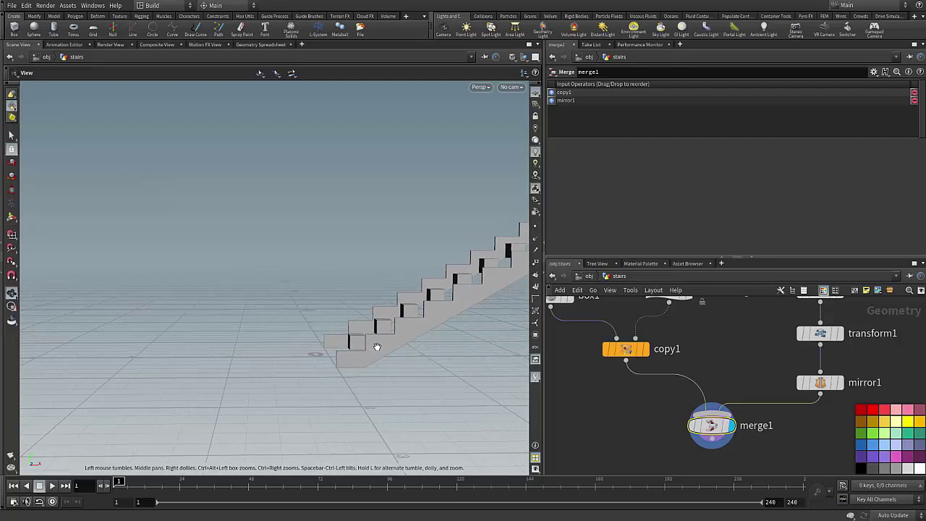
key(space+2)
key(space+1)
key(space+3)
scroll(275, 364, up, 8)
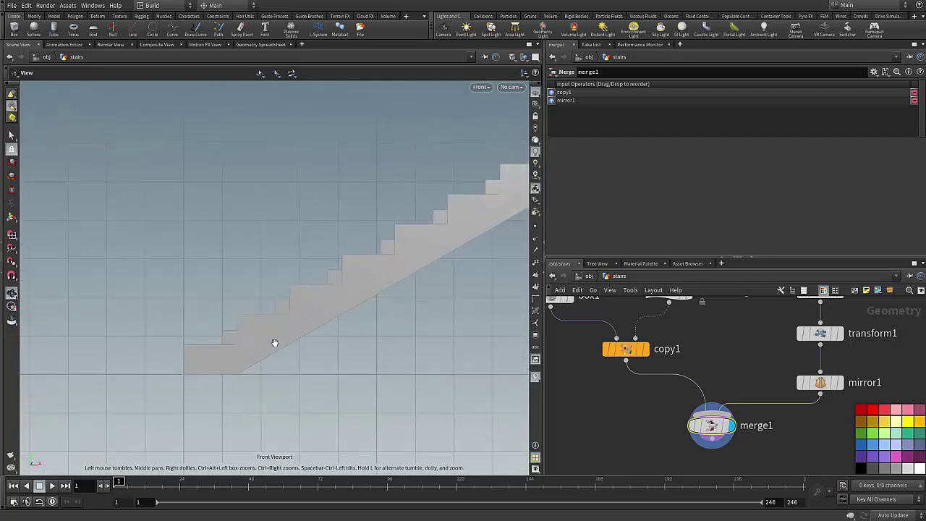
key(w)
scroll(284, 329, up, 2)
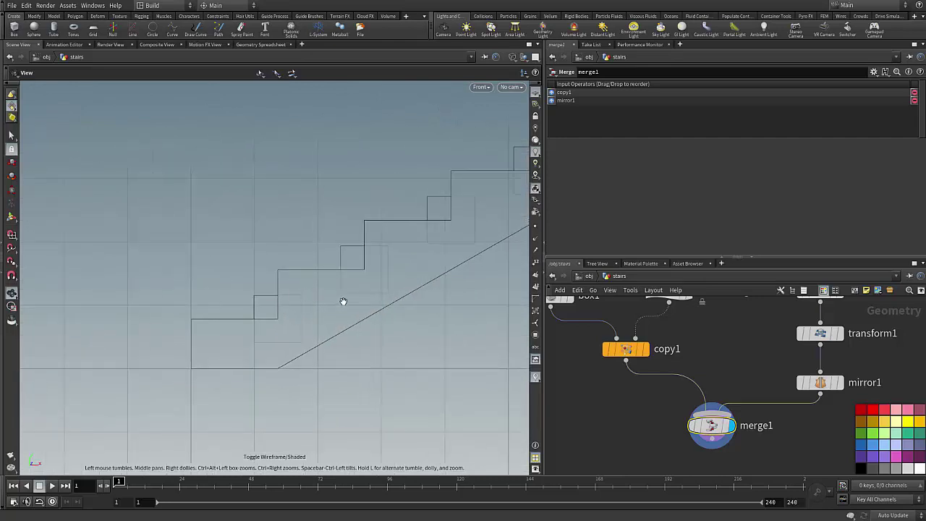
middle_drag(343, 301, 332, 359)
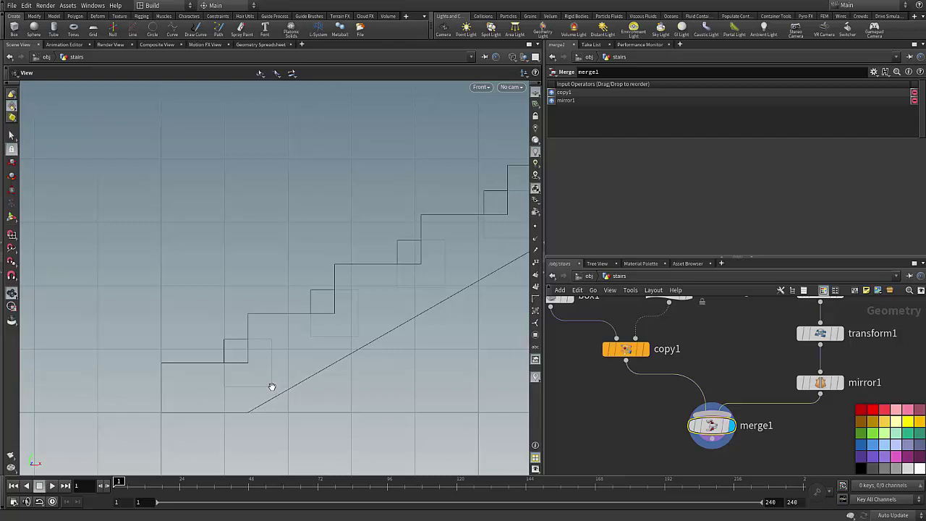
- Set box1's uniform scale to 1
middle_drag(611, 404, 659, 469)
scroll(623, 402, up, 3)
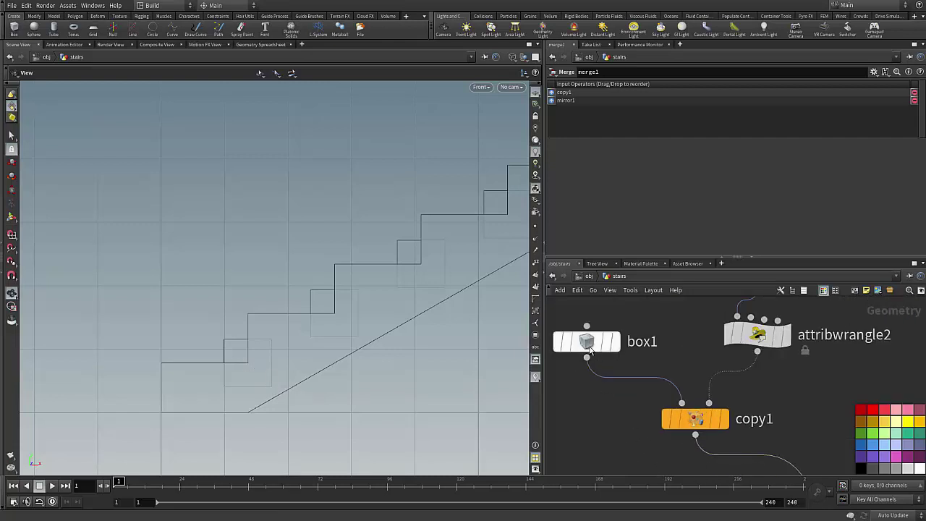
click(593, 343)
double_click(655, 156)
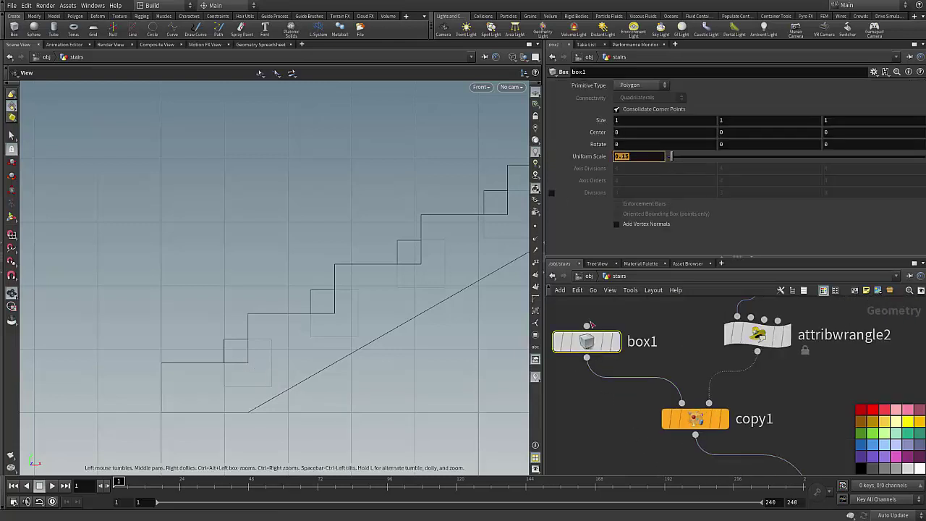
text(1)
key(Return)
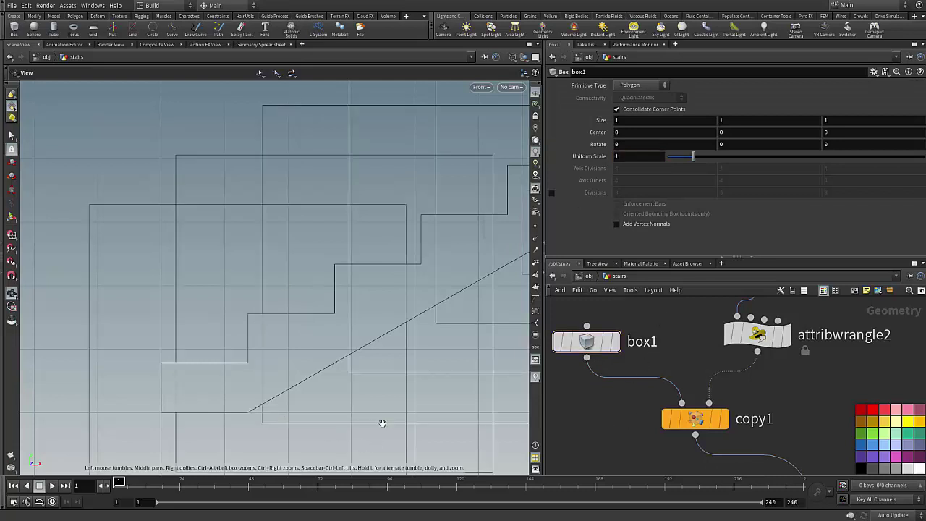
scroll(383, 423, down, 2)
middle_drag(383, 423, 378, 330)
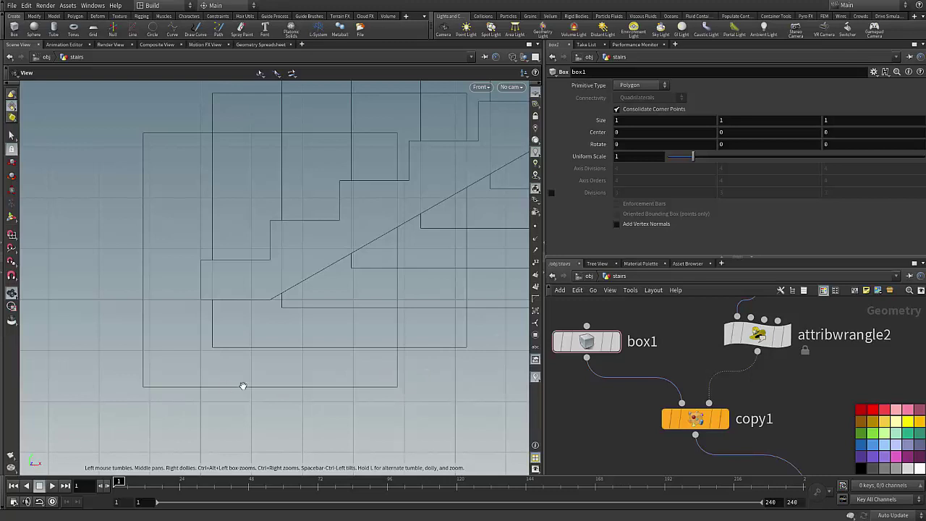
middle_drag(242, 384, 305, 396)
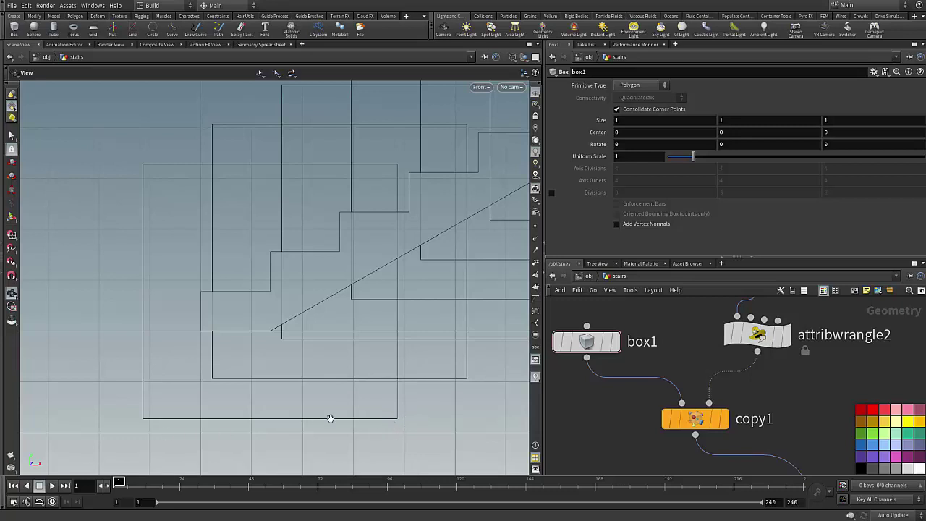
- Link box1's X center to its X size with the expression -ch("sizex")/2
right_click(628, 120)
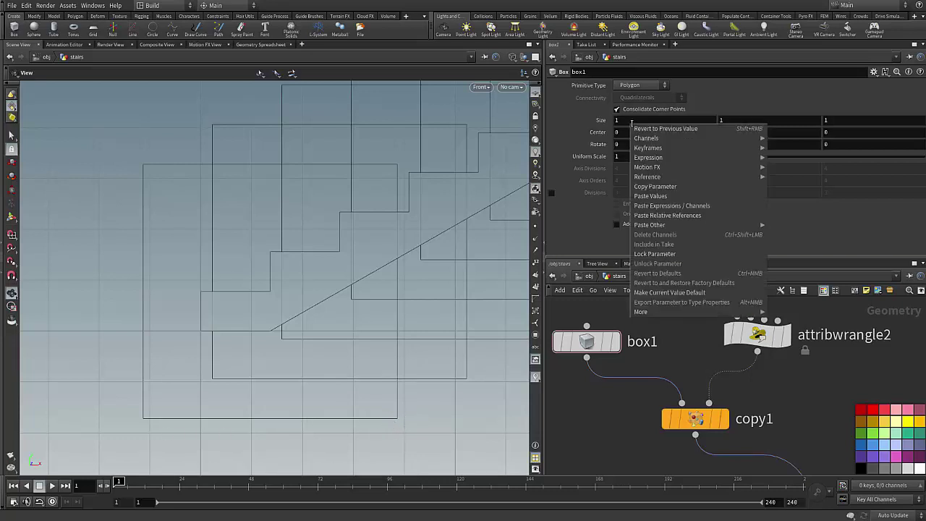
click(661, 187)
right_click(633, 134)
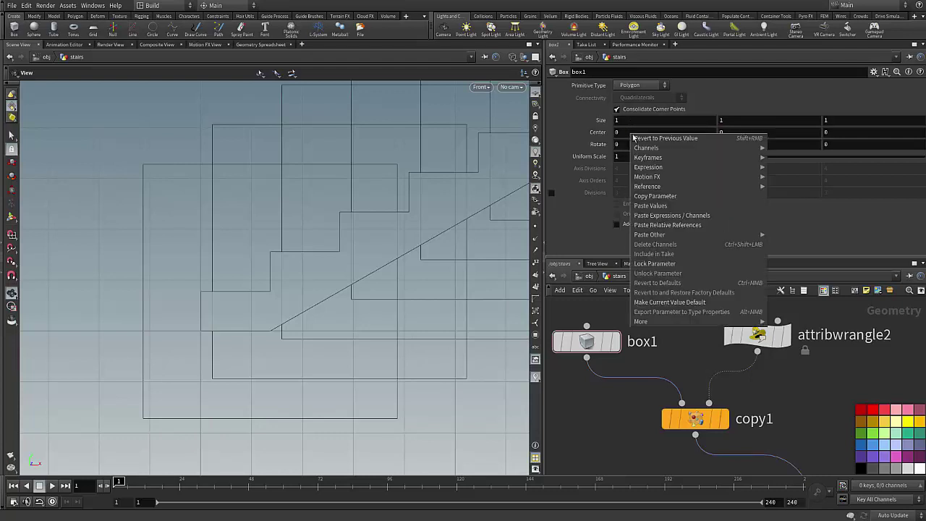
click(664, 225)
click(662, 133)
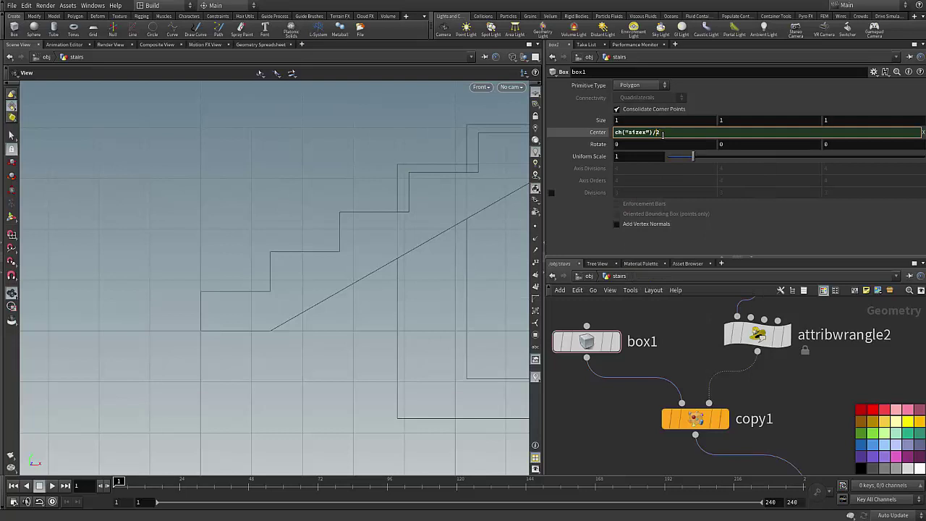
text(/2)
key(Home)
text(-)
key(Return)
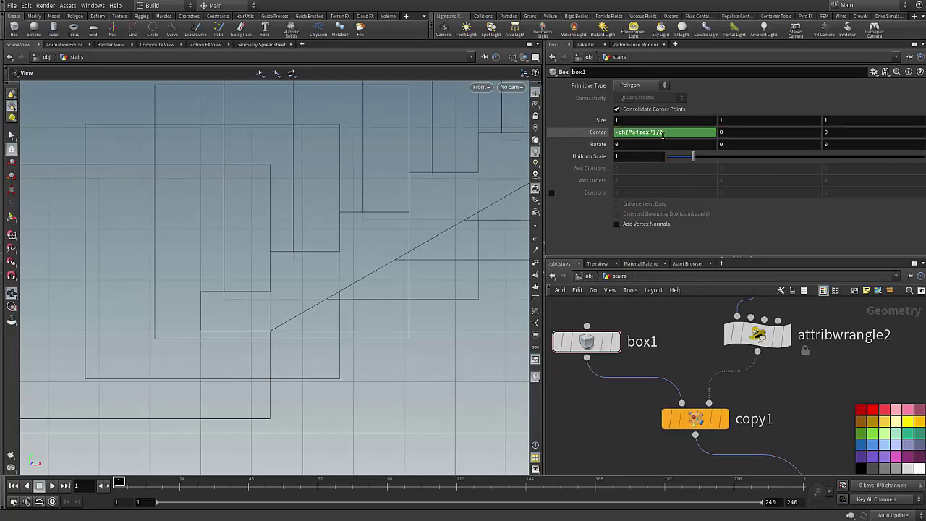
scroll(335, 299, down, 5)
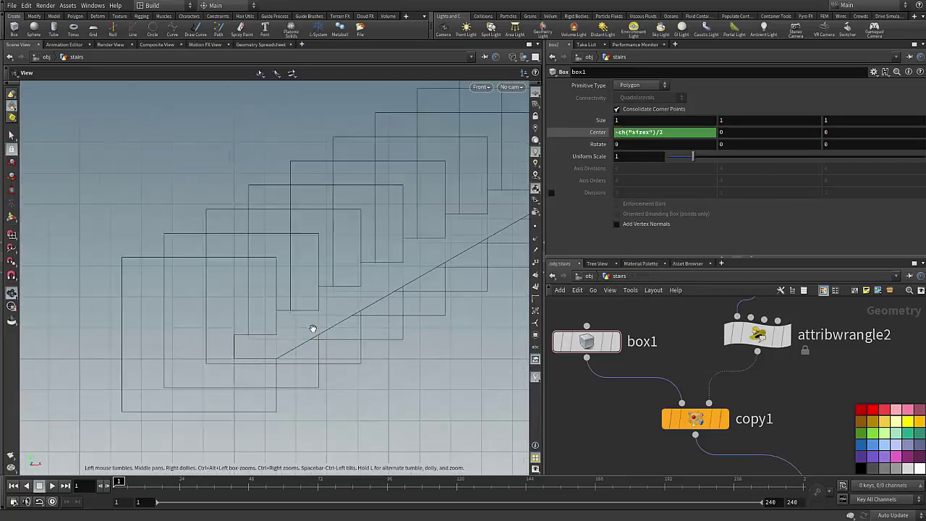
- Link box1's Y center to its Y size with the expression ch("sizey")/2
right_click(737, 120)
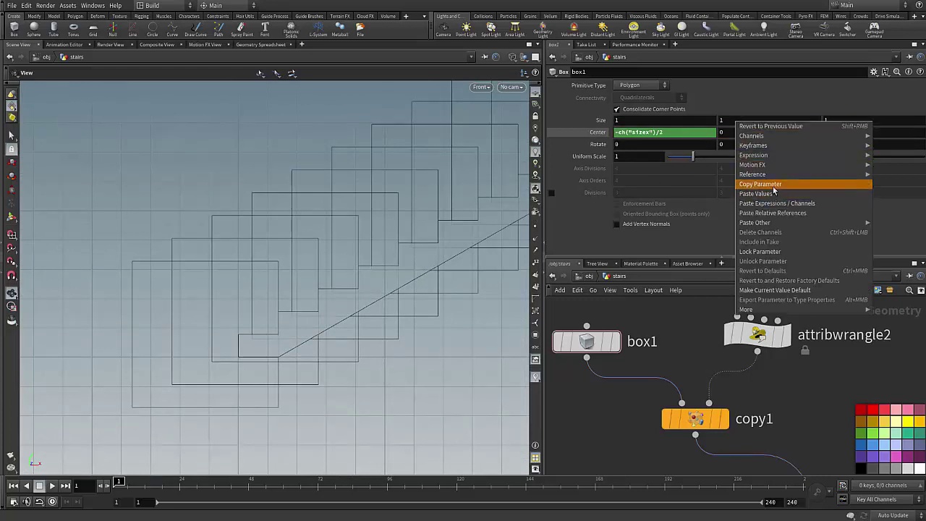
click(773, 185)
right_click(737, 131)
click(779, 214)
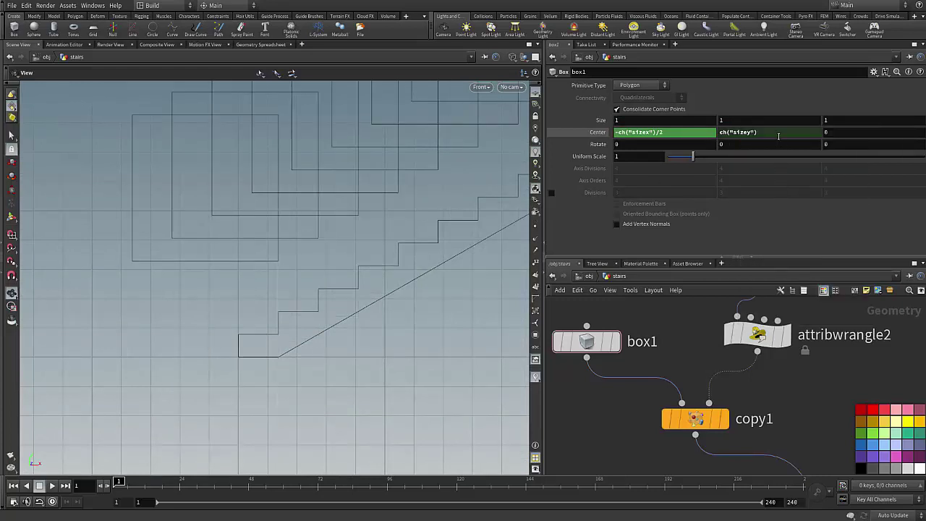
click(778, 134)
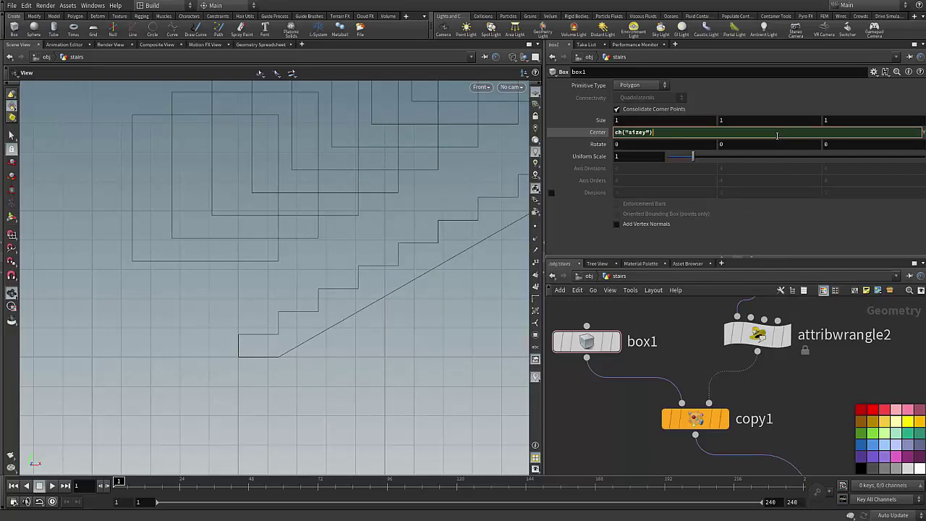
key(Return)
middle_drag(338, 334, 352, 370)
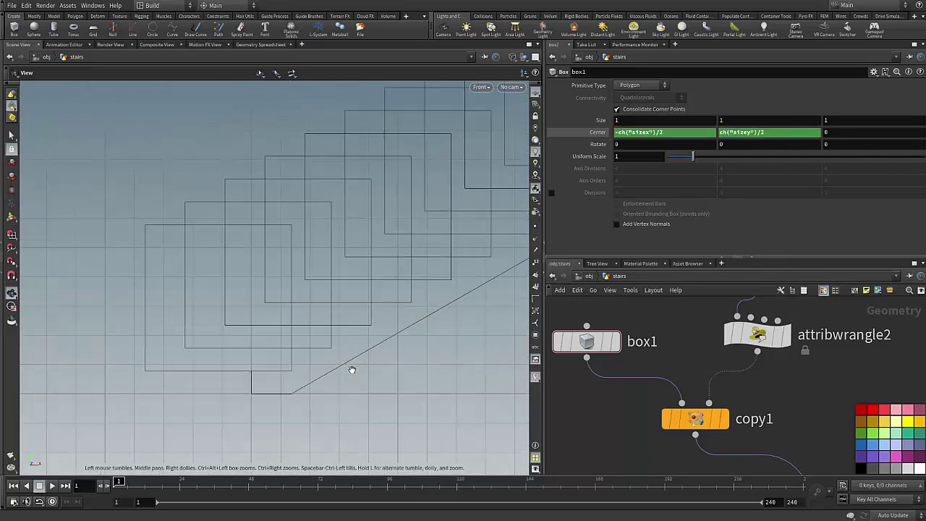
scroll(329, 364, up, 1)
- Try a smaller uniform scale on box1, undo it, and examine how the boxes are anchored to the stair corners
drag(691, 157, 678, 158)
key(ctrl+z)
middle_drag(270, 323, 277, 282)
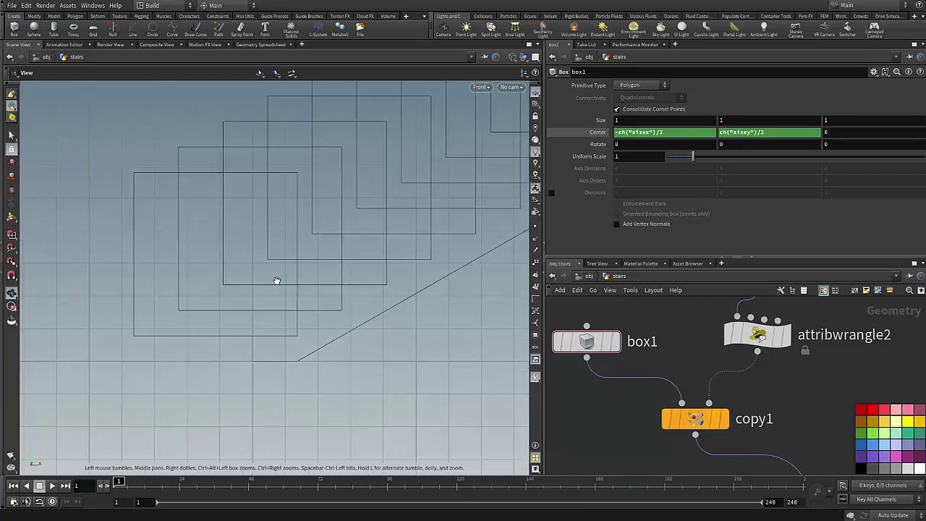
scroll(271, 284, down, 1)
scroll(290, 329, up, 4)
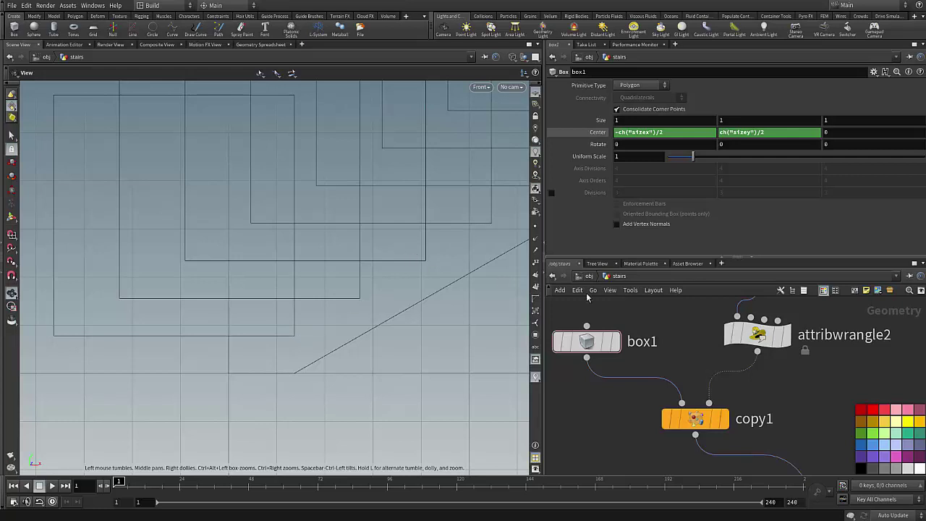
middle_drag(314, 228, 333, 323)
scroll(334, 323, down, 5)
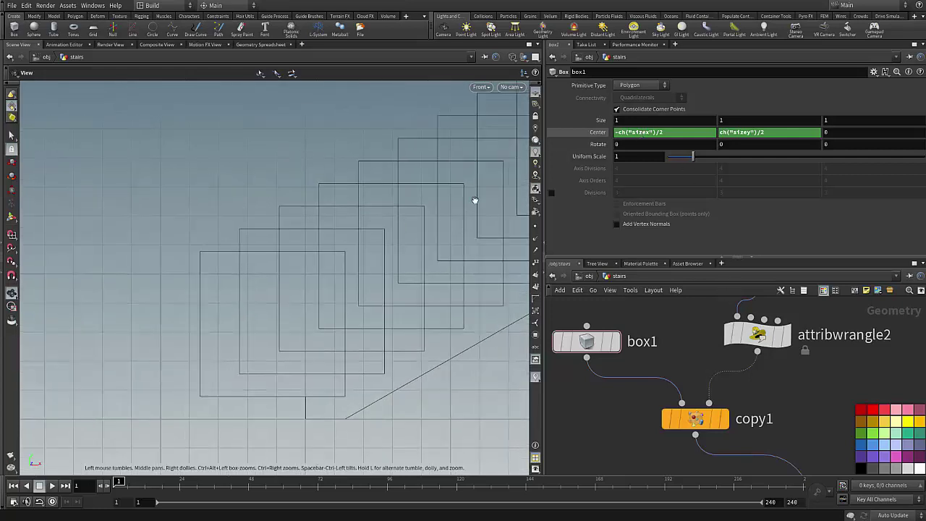
- Set box1's size to 0.4 in X, 0.1 in Y and 1.22 in Z, using the perspective view to judge the width
click(641, 121)
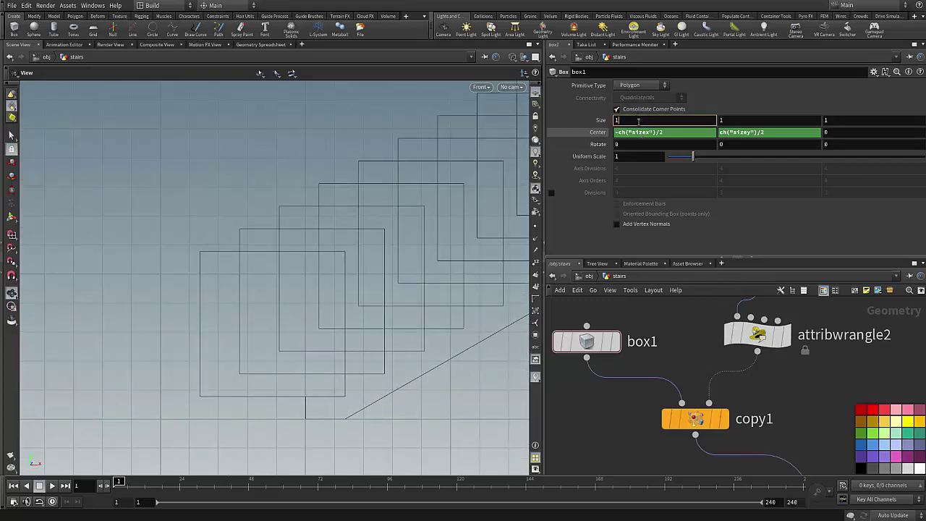
middle_drag(638, 121, 621, 120)
mouse_move(738, 119)
middle_down()
mouse_move(720, 118)
mouse_move(755, 116)
middle_up()
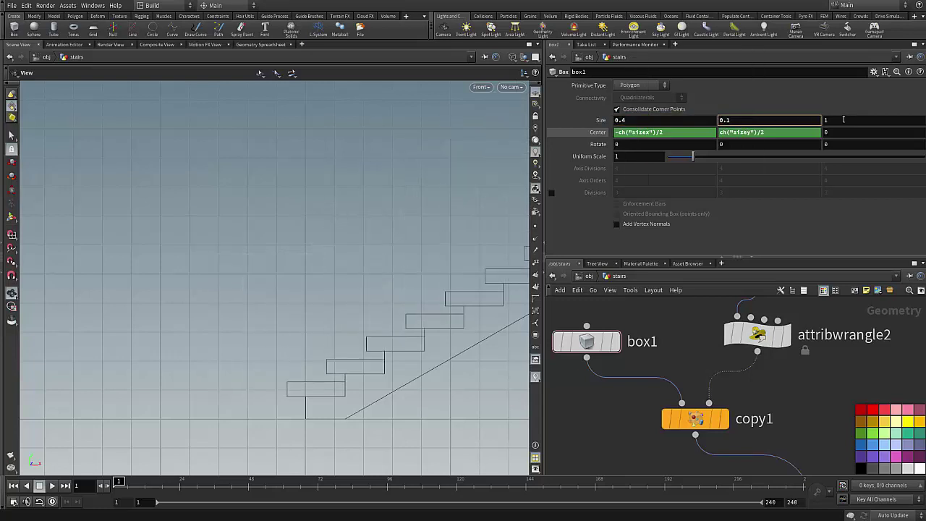
middle_drag(843, 119, 805, 147)
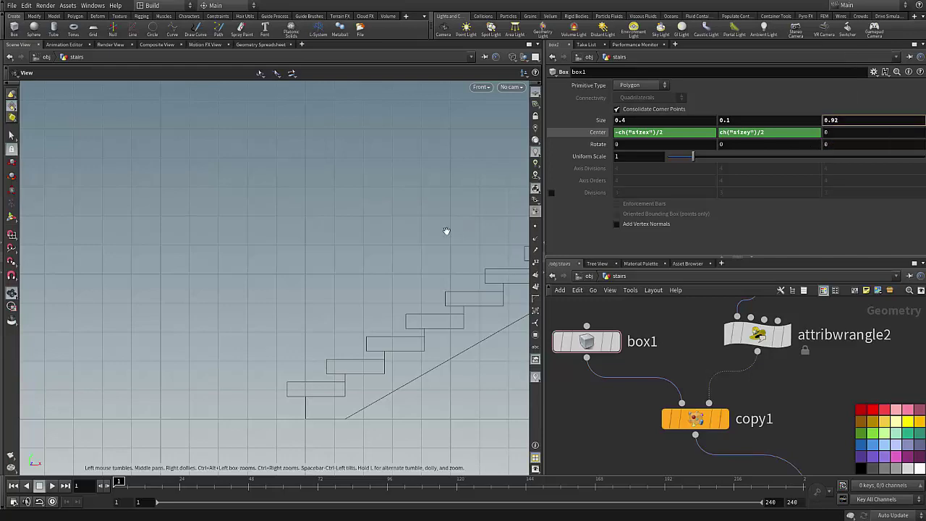
key(space+1)
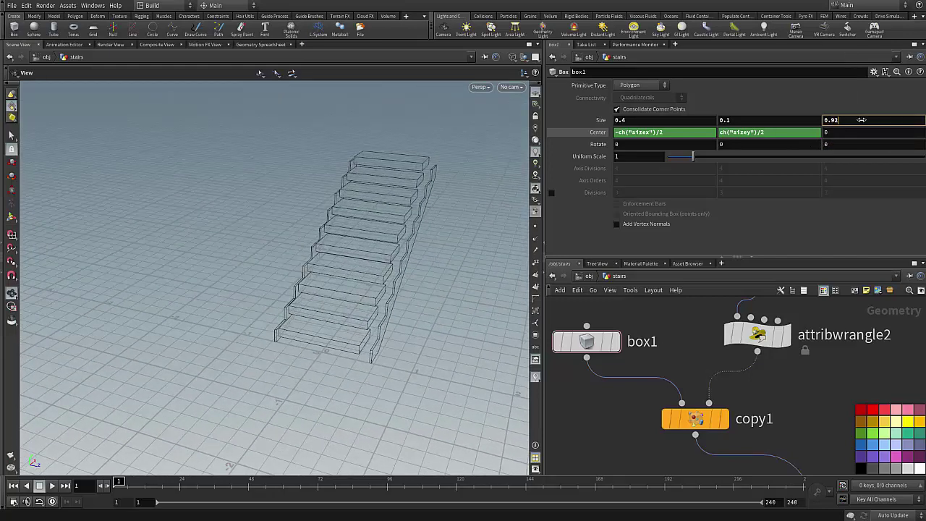
middle_drag(861, 120, 896, 119)
- Return the viewport to shaded display and reduce box1's X size to 0.344
drag(334, 295, 279, 256)
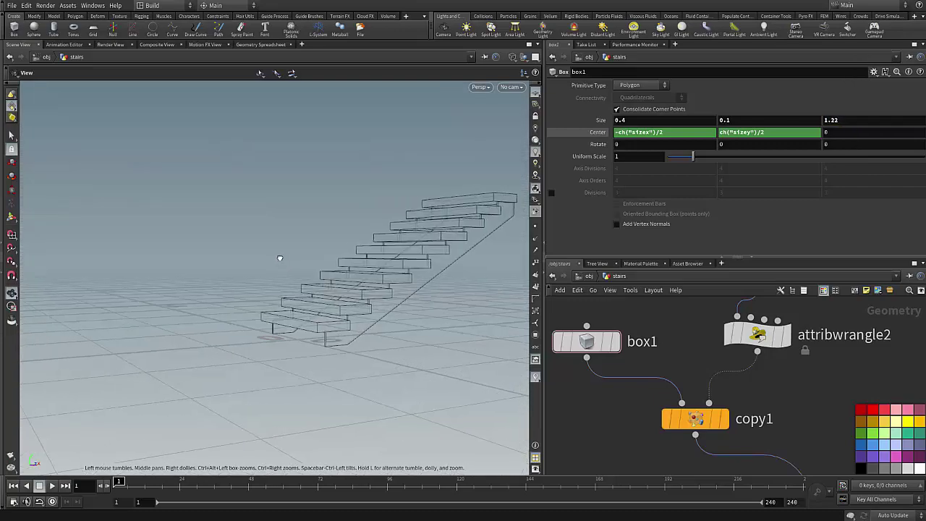
right_drag(280, 256, 393, 285)
key(shift+w)
middle_drag(393, 285, 307, 242)
drag(307, 241, 434, 269)
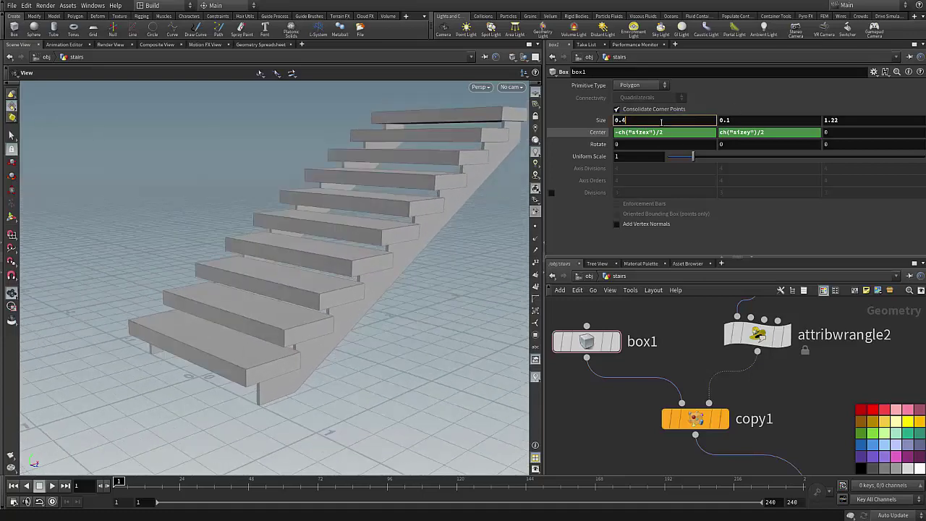
middle_drag(642, 120, 583, 184)
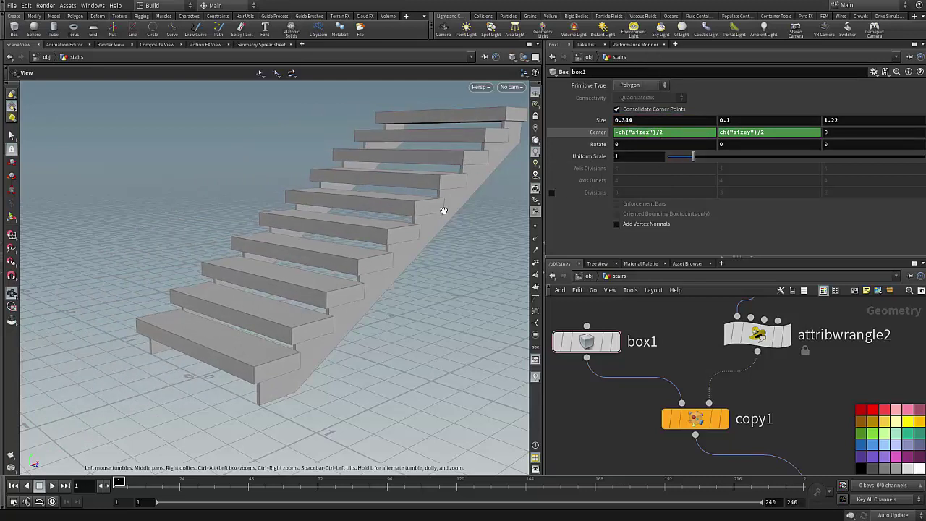
drag(441, 206, 298, 220)
drag(326, 259, 475, 196)
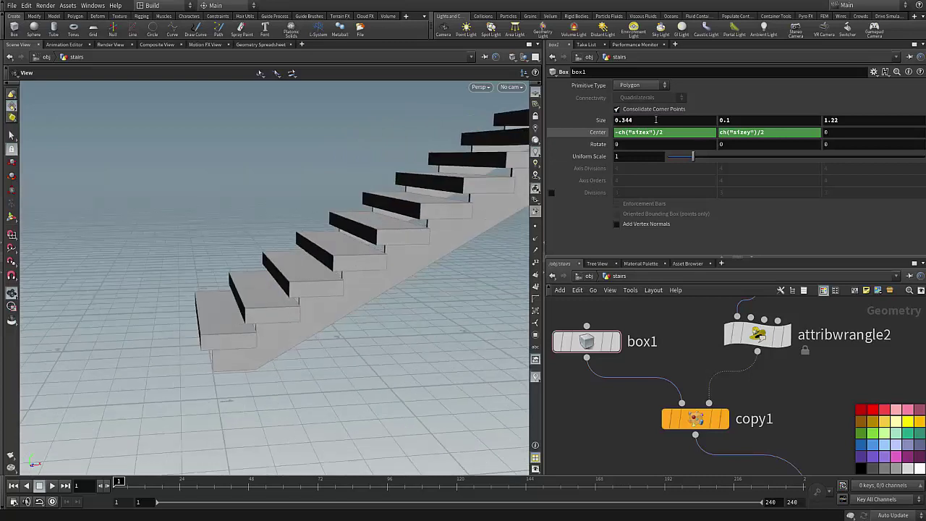
- Set box1's X size to 0.244 and its Z size to 1.52, keeping the Y size at 0.1
middle_drag(655, 120, 609, 120)
click(767, 118)
mouse_move(767, 118)
middle_down()
mouse_move(789, 96)
mouse_move(778, 105)
middle_up()
key(ctrl+z)
mouse_move(854, 120)
middle_down()
mouse_move(820, 118)
mouse_move(869, 116)
middle_up()
drag(325, 232, 215, 243)
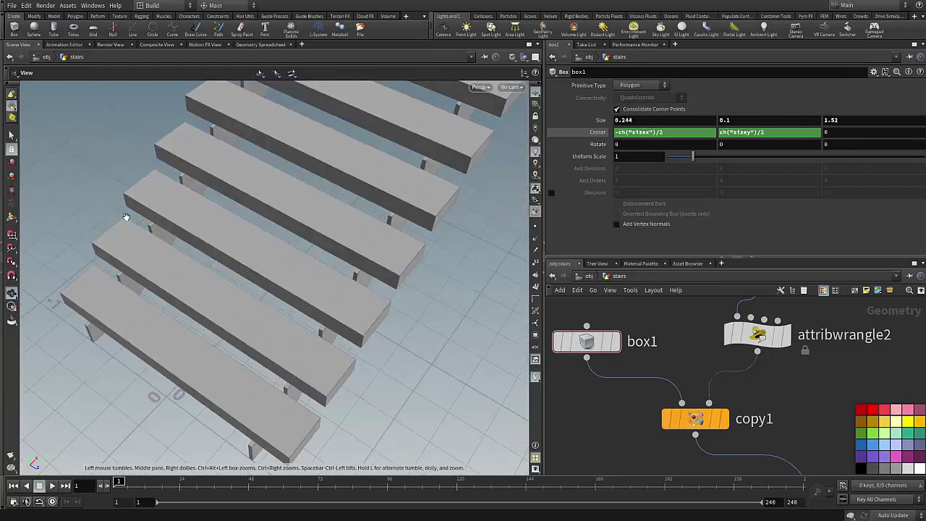
scroll(650, 374, down, 5)
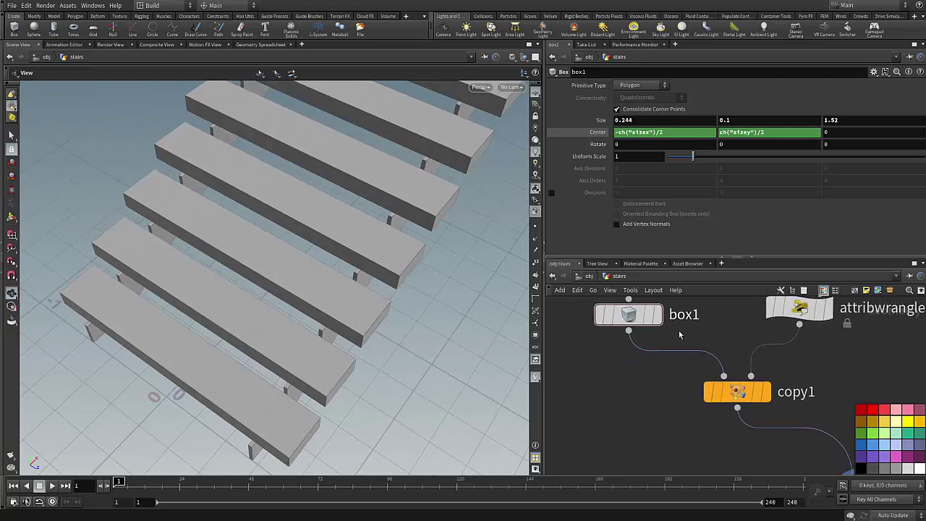
middle_drag(707, 365, 751, 410)
scroll(744, 377, up, 1)
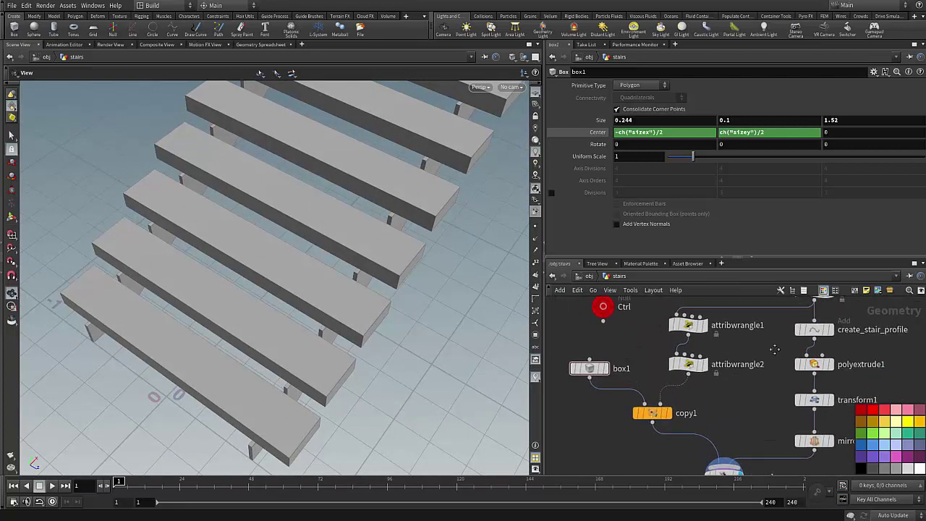
- Copy the stair width parameter of the Ctrl null for referencing
middle_drag(775, 350, 699, 352)
middle_drag(754, 362, 757, 312)
scroll(768, 373, up, 1)
middle_drag(772, 375, 853, 396)
middle_drag(609, 301, 664, 377)
click(688, 353)
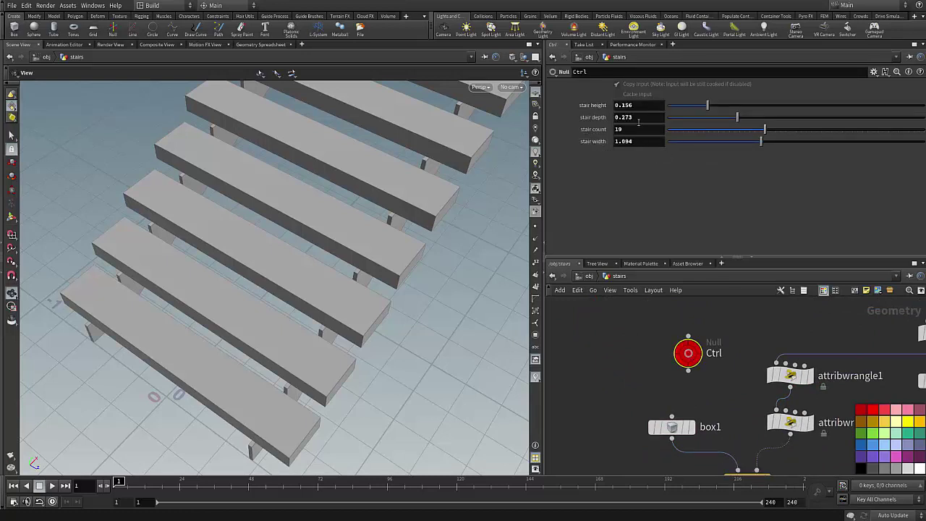
right_click(646, 142)
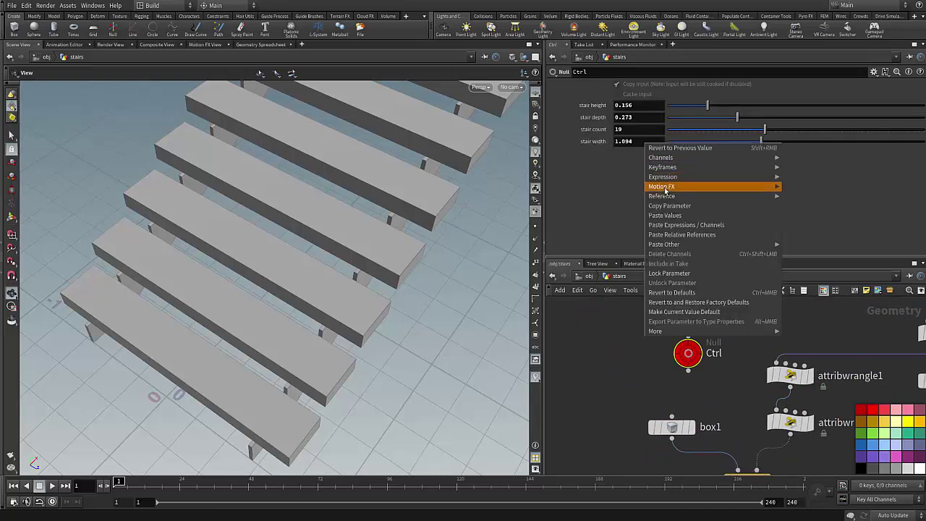
click(673, 208)
- Link box1's Z size to the copied parameter as ch("../Ctrl/stairWidth"), removing the leftover 1.52 from the expression
middle_drag(701, 380, 691, 357)
click(663, 402)
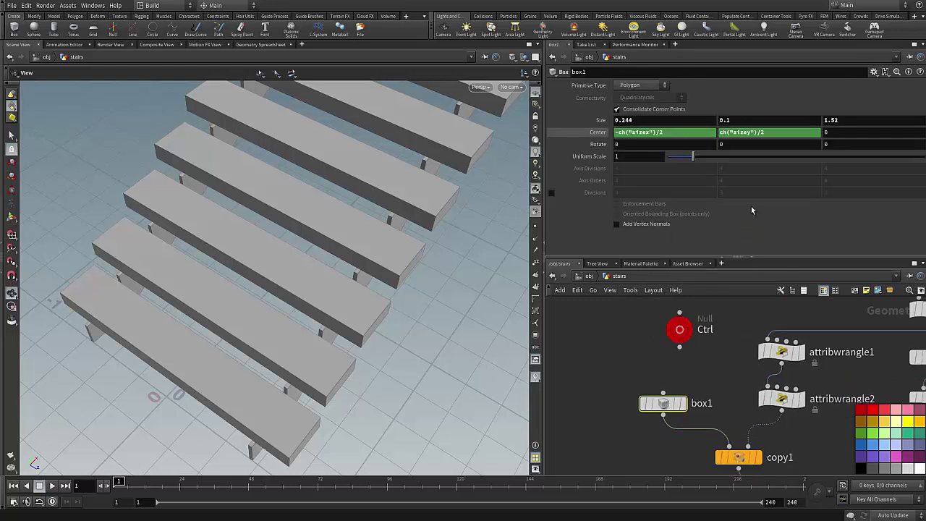
right_click(845, 121)
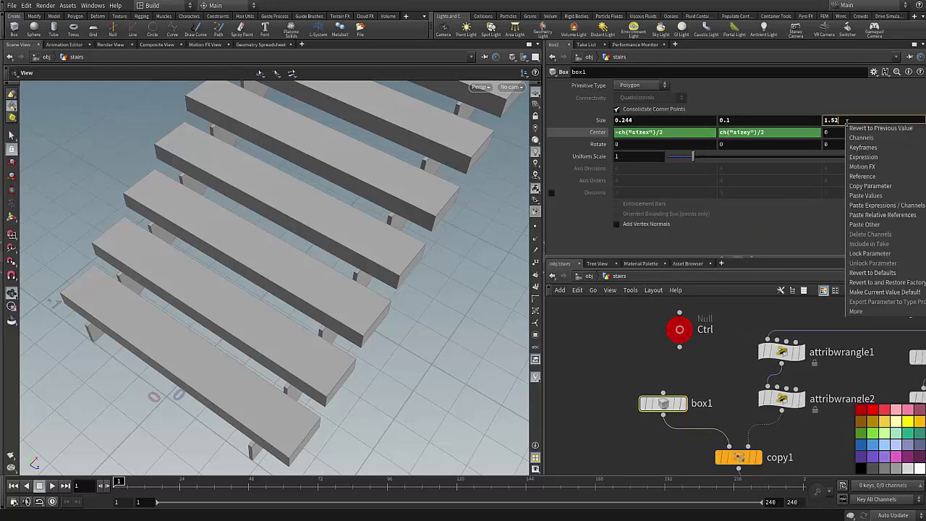
click(879, 215)
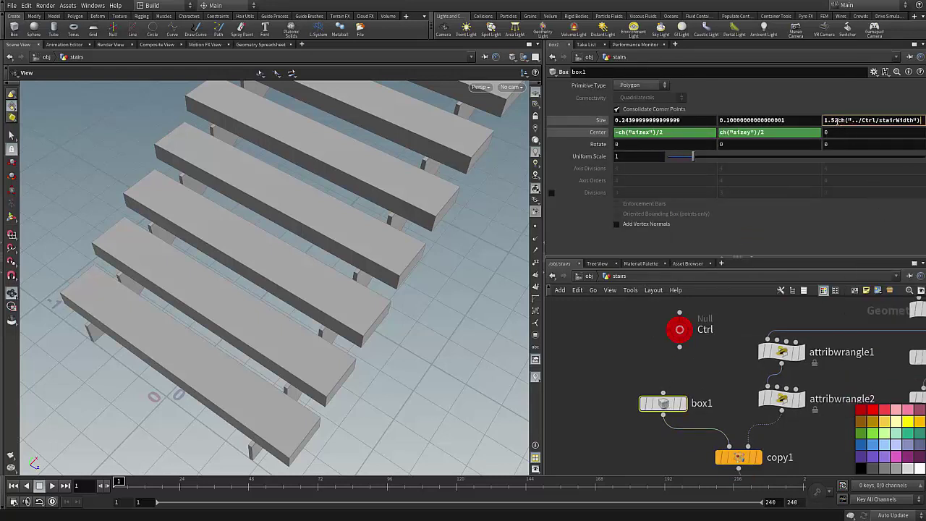
drag(837, 122, 806, 126)
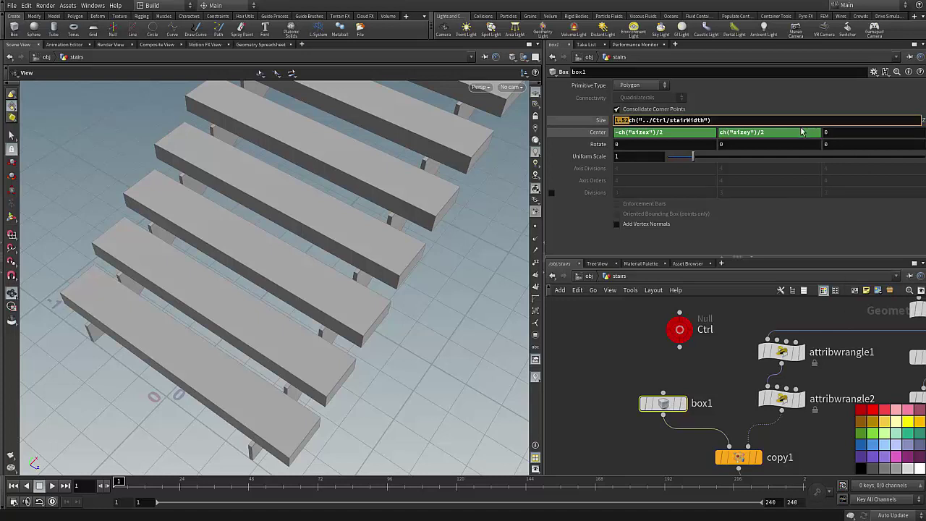
key(BackSpace)
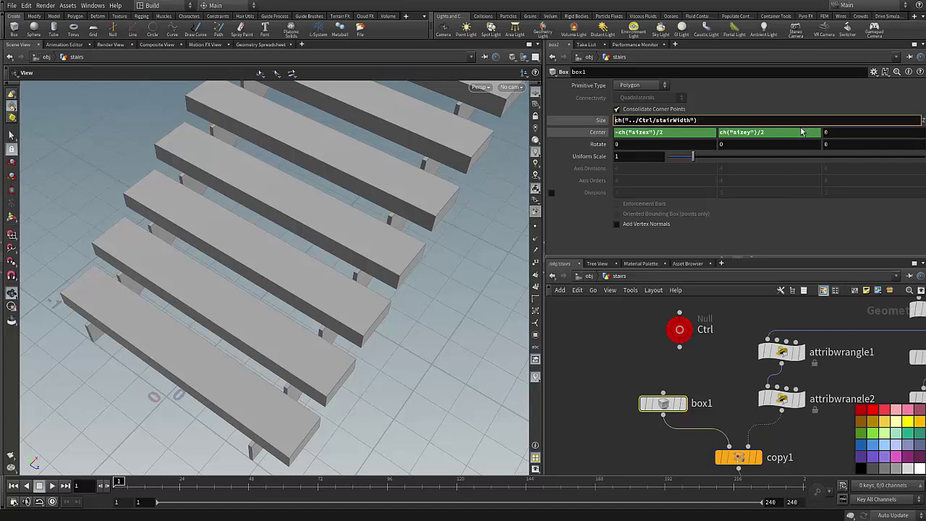
key(Return)
drag(448, 268, 408, 289)
scroll(638, 371, up, 5)
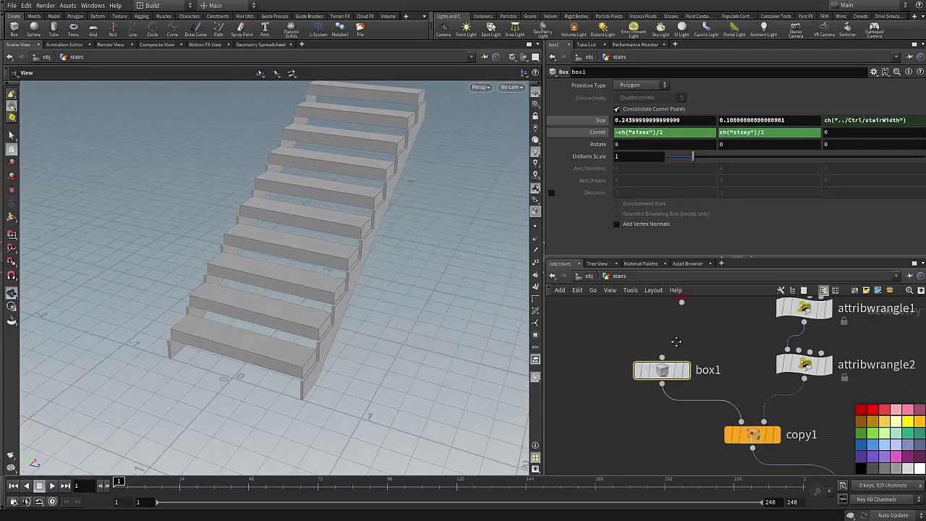
- View the staircase from the side and copy the Ctrl null's stair depth parameter
middle_drag(679, 346, 651, 302)
scroll(648, 307, down, 3)
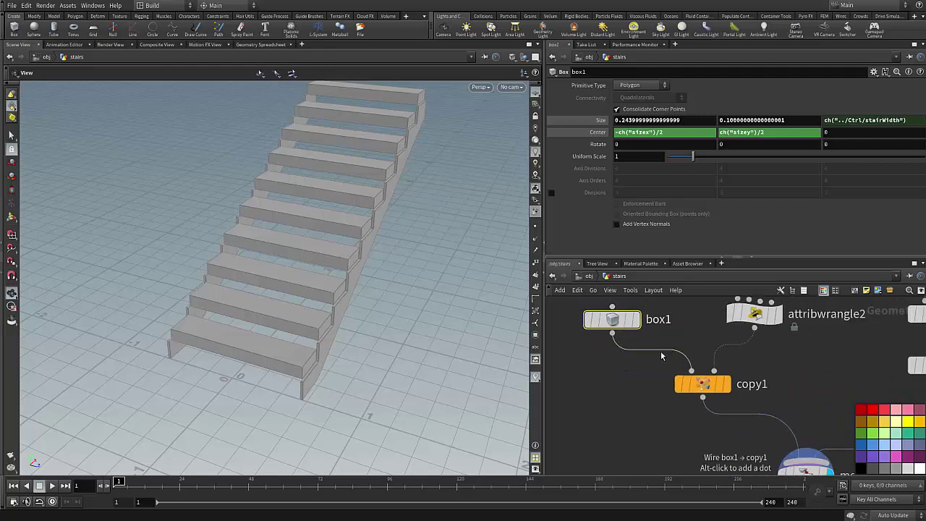
middle_drag(612, 372, 614, 415)
drag(346, 363, 273, 322)
right_drag(273, 322, 312, 337)
drag(311, 337, 275, 334)
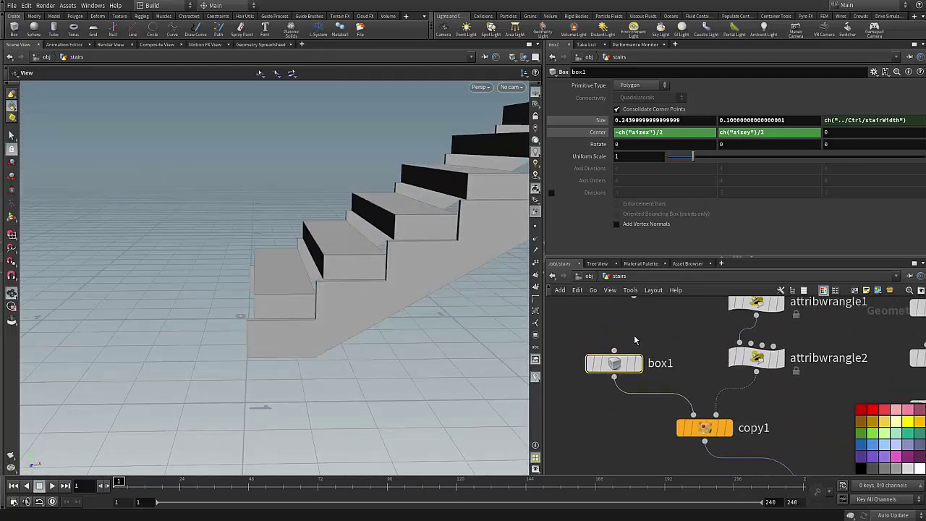
middle_drag(638, 340, 674, 400)
scroll(702, 346, down, 3)
scroll(673, 400, up, 2)
click(711, 386)
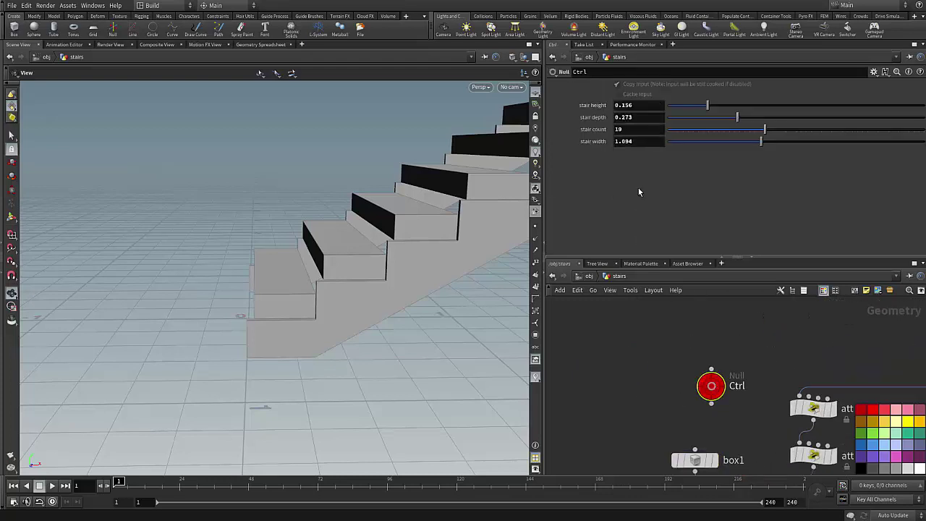
right_click(641, 119)
click(664, 185)
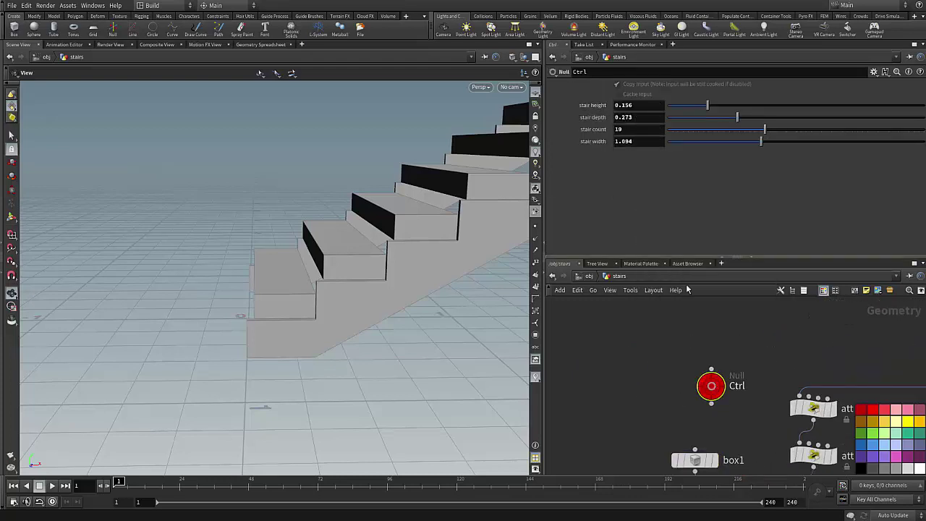
- Replace box1's X size with the relative reference ch("../Ctrl/stairDepth")
middle_drag(755, 425, 662, 372)
scroll(621, 396, up, 2)
click(614, 410)
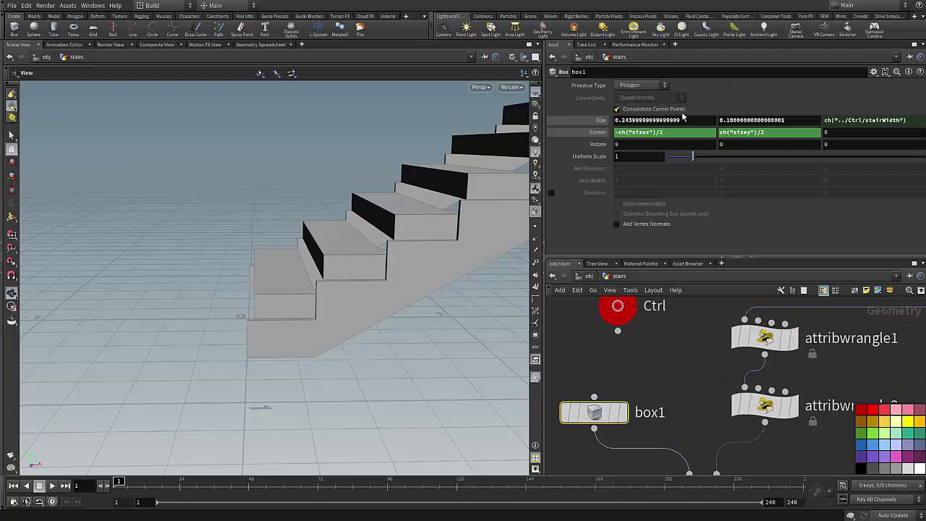
click(644, 121)
key(BackSpace)
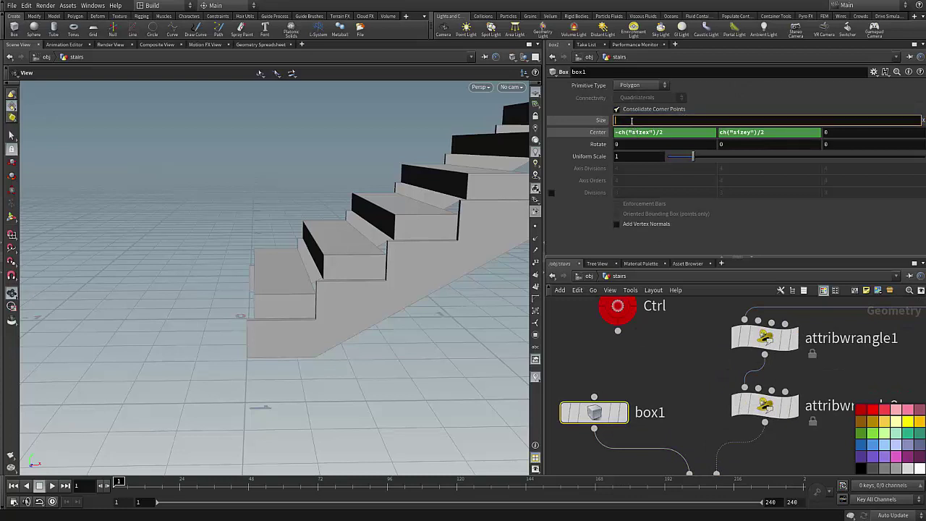
right_click(631, 121)
click(675, 211)
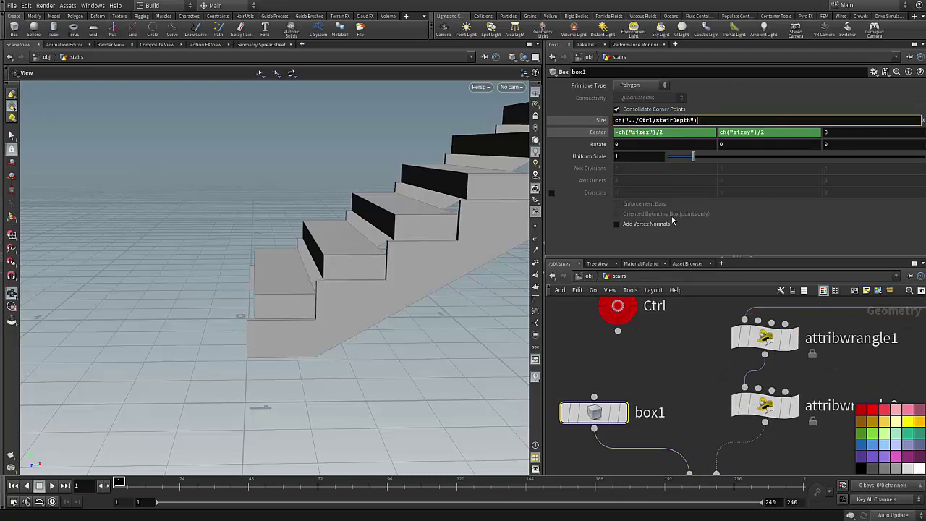
click(660, 365)
- Examine how the step ends meet the side profiles and check box1's Z size reference
drag(352, 328, 262, 335)
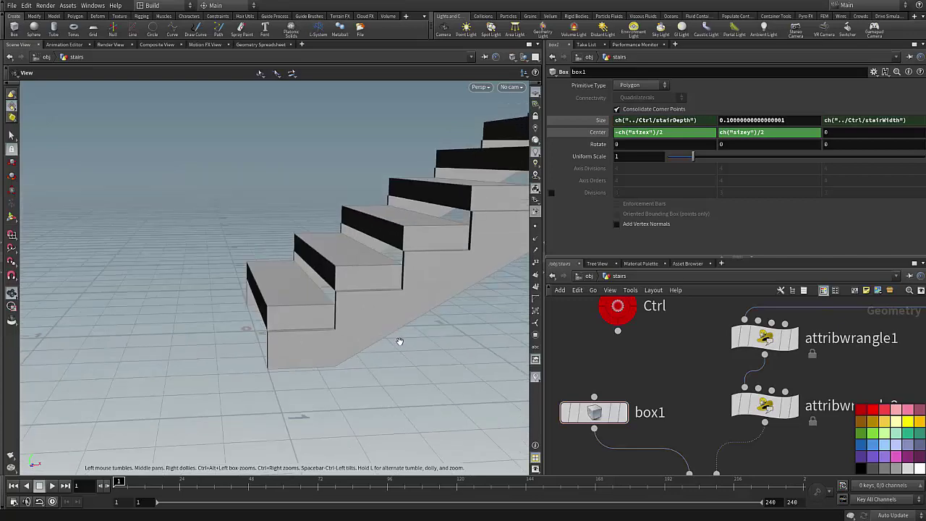
drag(399, 341, 251, 339)
scroll(662, 361, down, 3)
middle_click(636, 329)
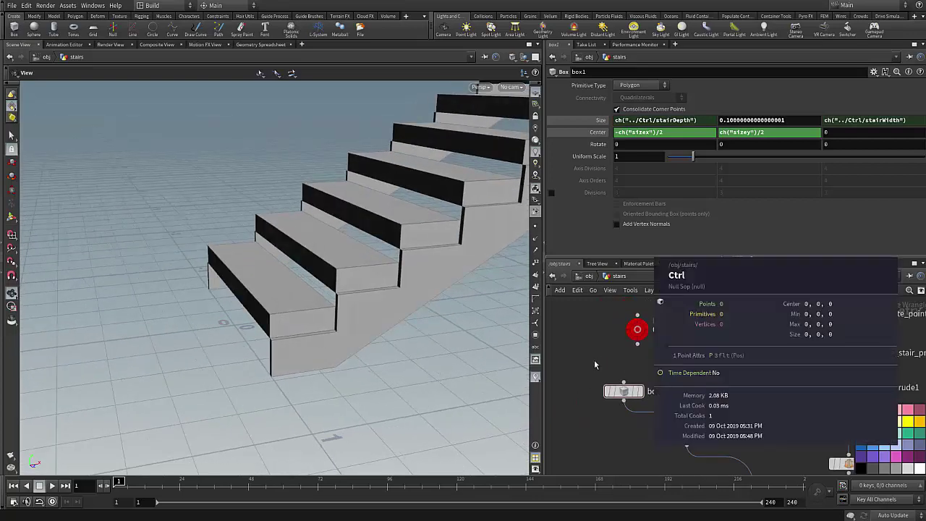
drag(348, 329, 387, 351)
right_drag(386, 352, 324, 204)
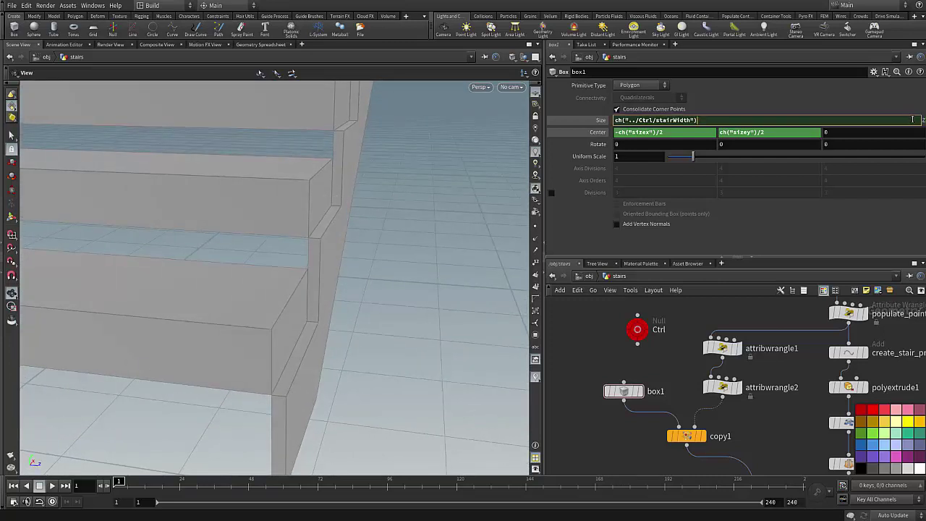
scroll(618, 347, down, 3)
scroll(618, 345, up, 4)
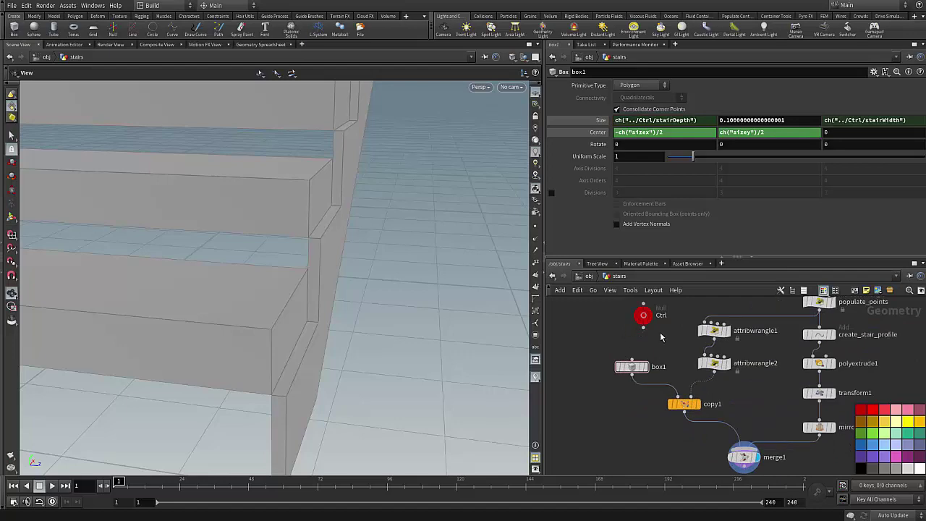
- Add a float parameter named stairBaseTickness to the Ctrl null's parameter interface
click(631, 343)
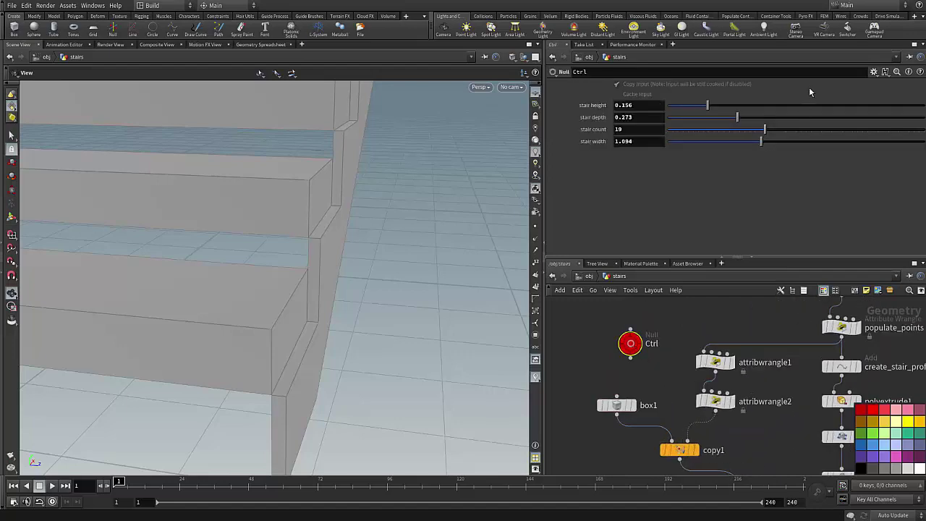
click(874, 72)
click(894, 75)
drag(447, 95, 542, 104)
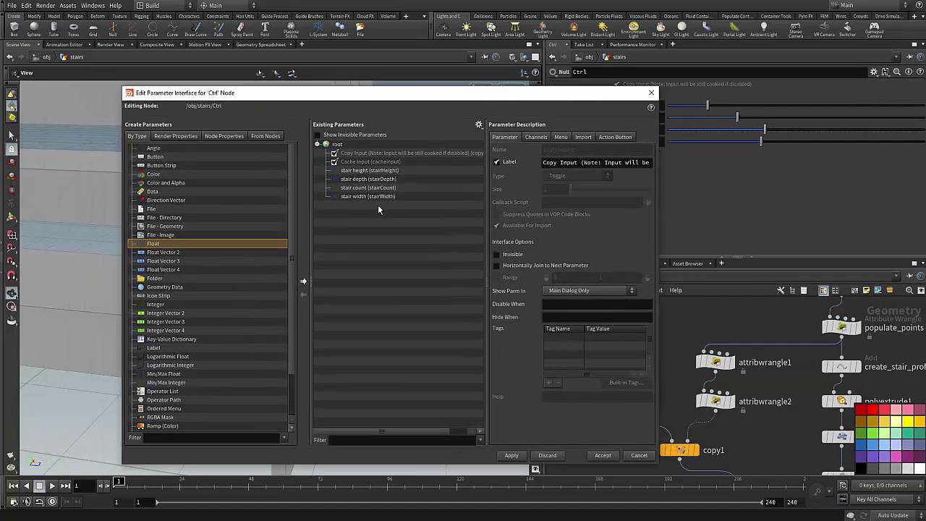
drag(213, 247, 340, 148)
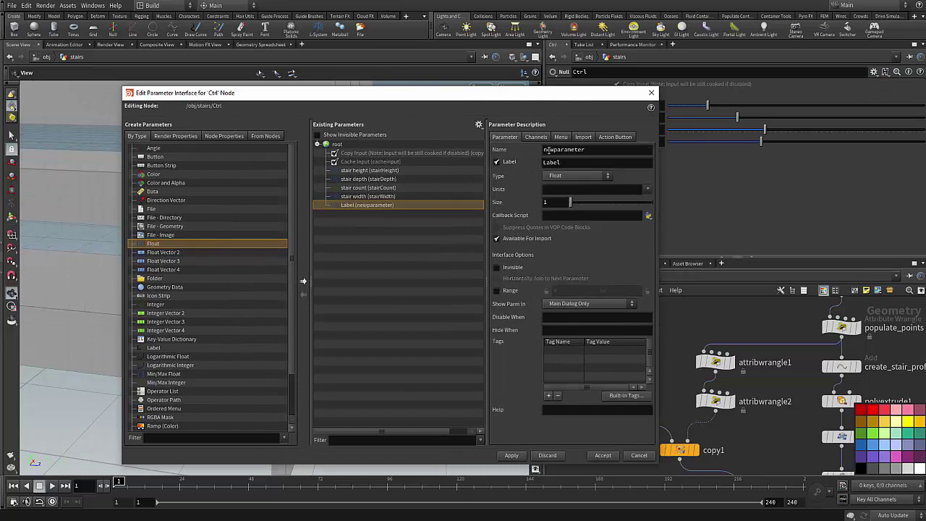
text(stair)
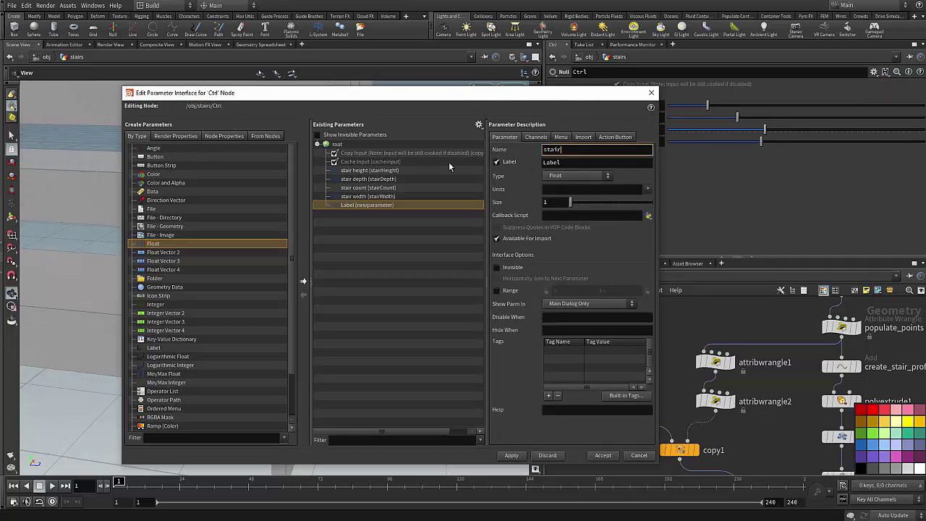
text(_base_tickn)
key(BackSpace)
text(T)
key(Left)
key(BackSpace)
key(Left)
key(BackSpace)
text(B)
key(Left)
key(BackSpace)
key(Tab)
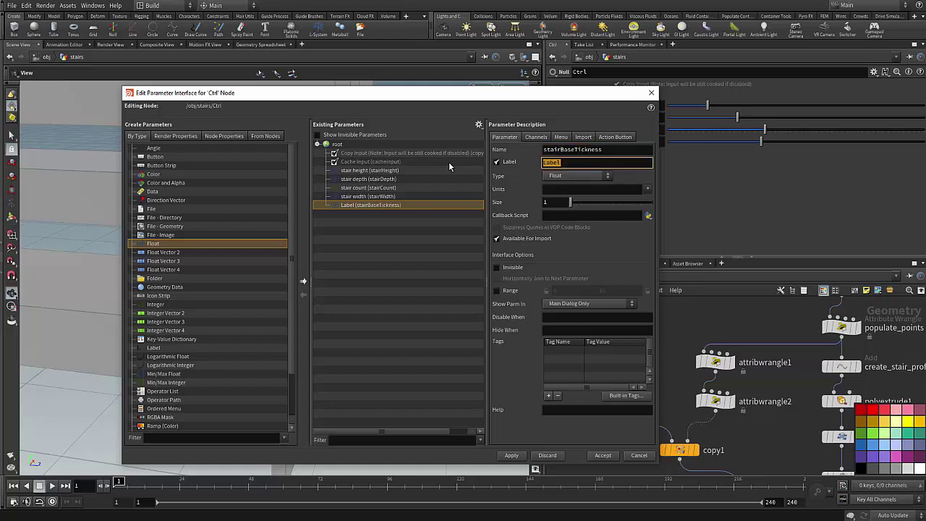
- Label the new float parameter "sair base thickness" and correct its name to stairBaseThickness
text(sair ba)
text(se thickn)
text(n)
click(579, 150)
text(h)
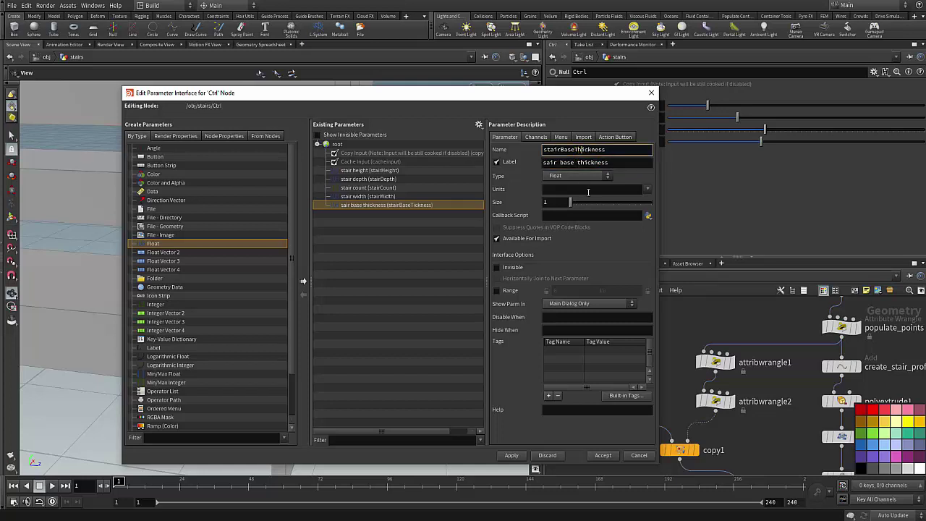
key(Return)
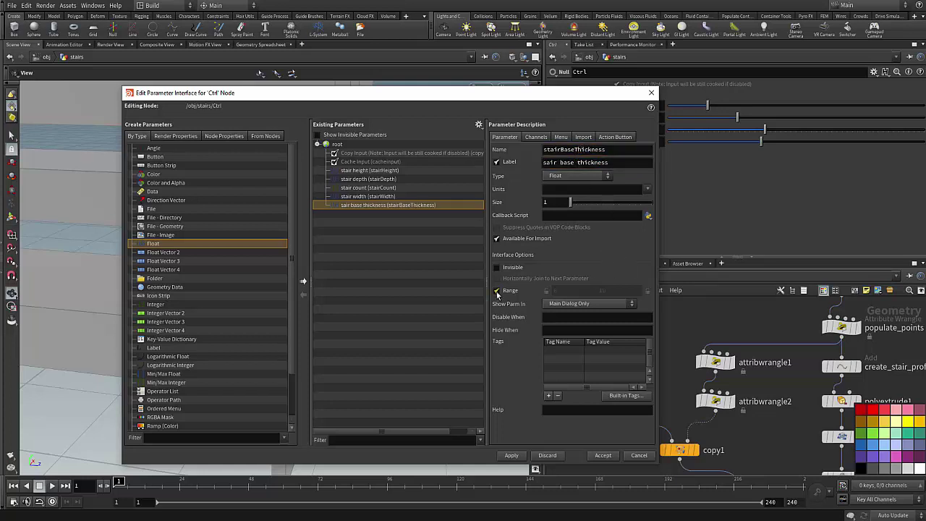
- Enable a range of 0 to 1 for stairBaseThickness and accept the parameter interface changes
click(496, 291)
click(605, 290)
key(BackSpace)
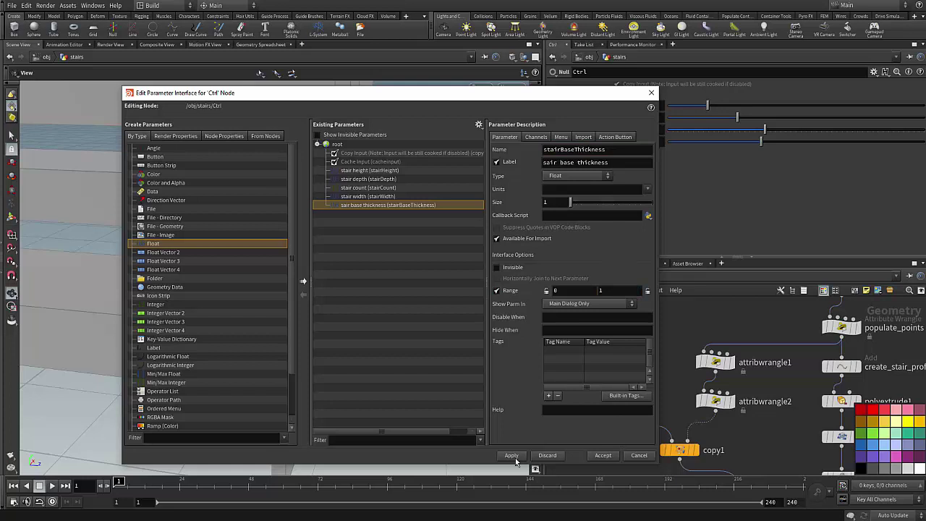
click(513, 456)
click(604, 456)
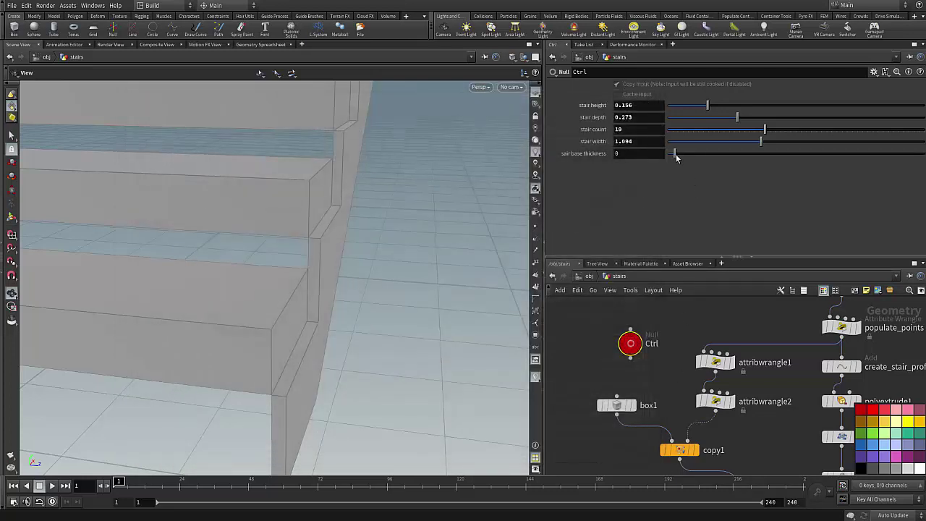
- Set the Ctrl null's base thickness to 0.055 and link polyextrude1's Distance to it as ch("../Ctrl/stairBaseThickness")
right_click(630, 154)
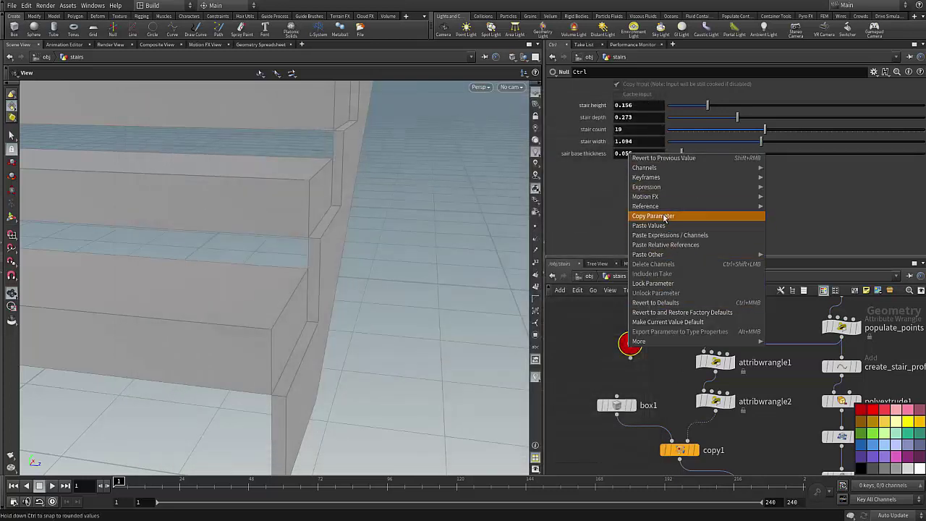
click(653, 216)
scroll(667, 351, down, 4)
scroll(666, 351, up, 5)
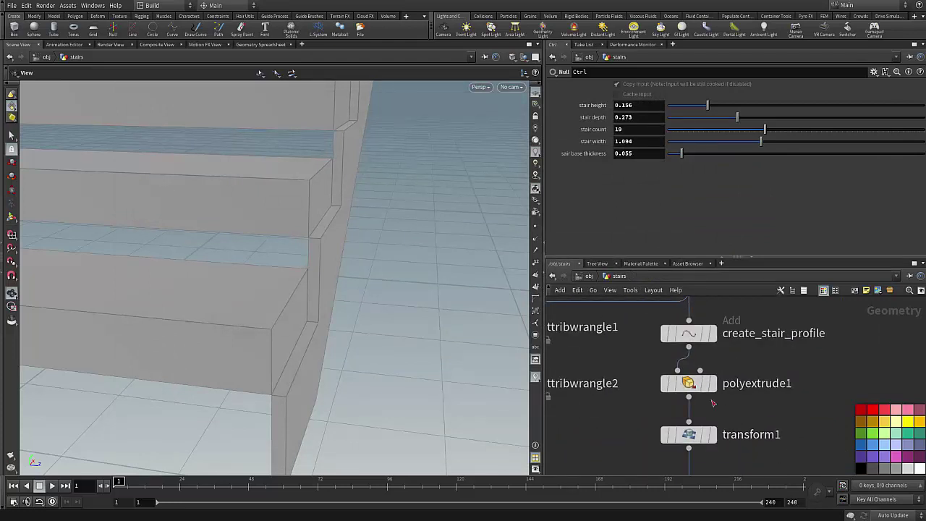
click(688, 383)
right_click(647, 102)
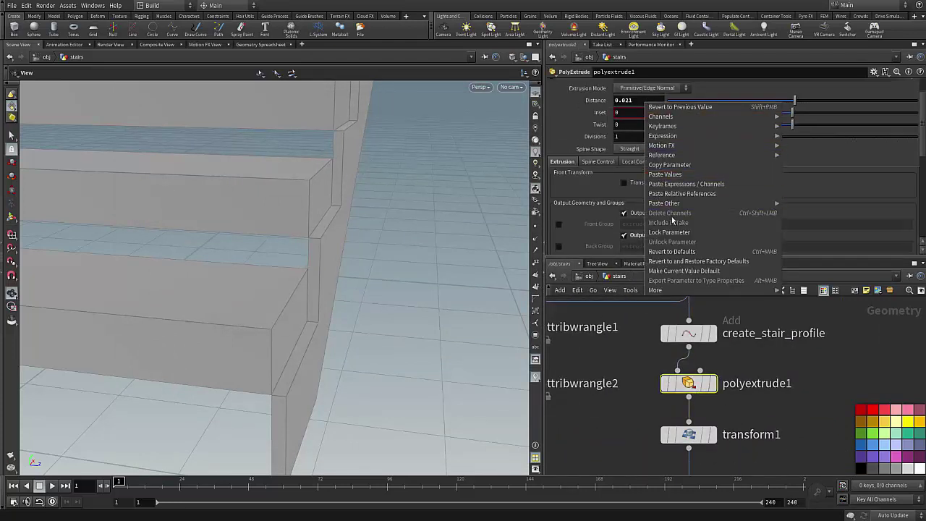
click(684, 194)
- Extend box1's Z size expression to ch("../Ctrl/stairWidth")+ch("../Ctrl/stairBaseThickness") using a relative reference to the base thickness
scroll(669, 376, down, 3)
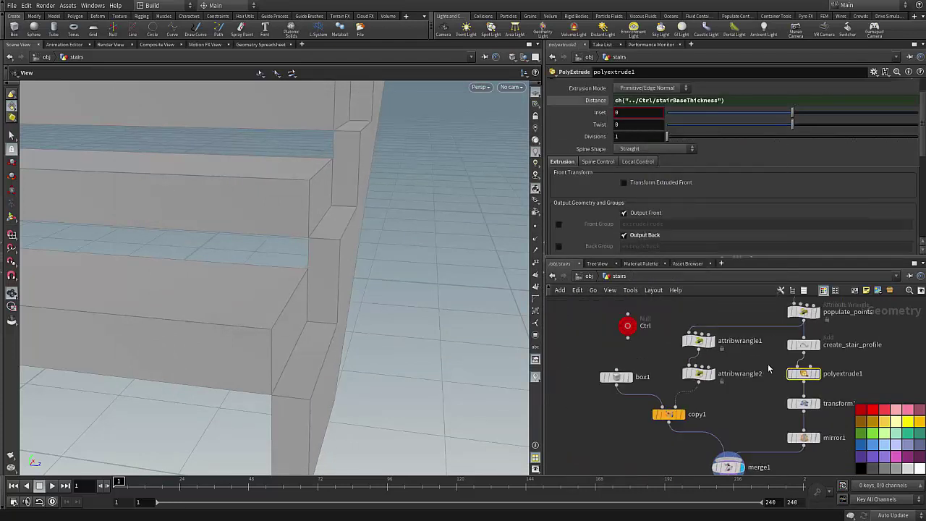
scroll(670, 381, up, 4)
click(593, 360)
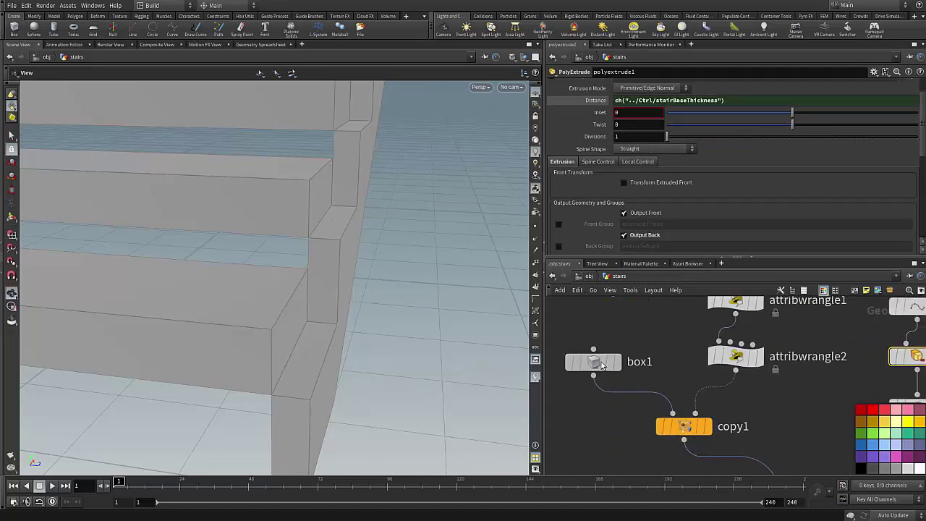
click(911, 120)
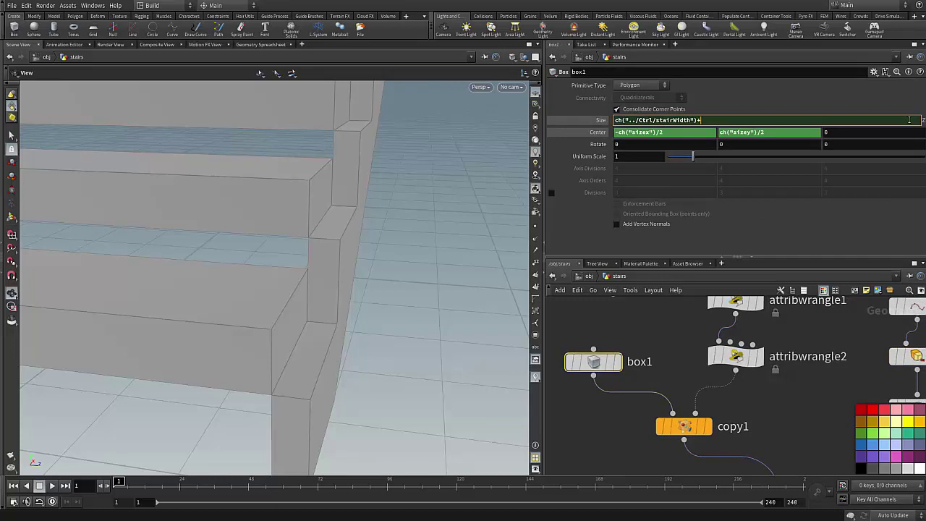
right_click(707, 117)
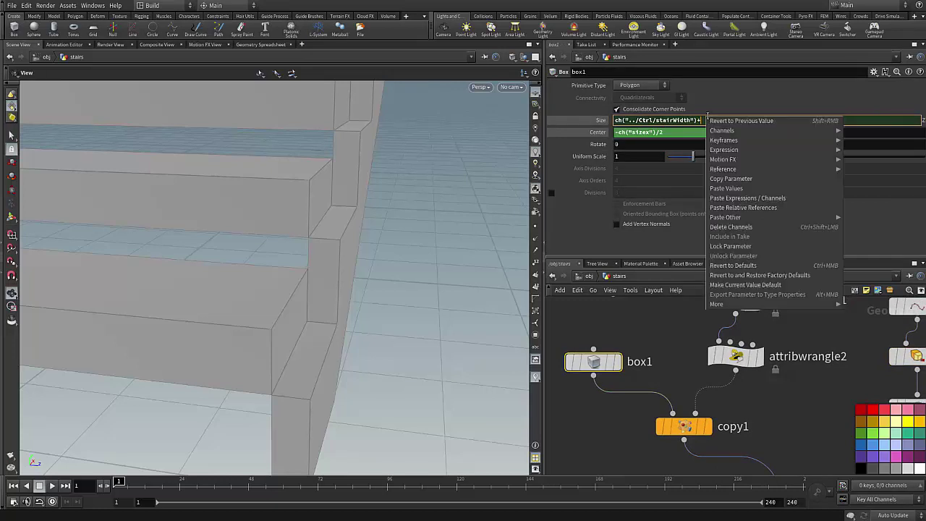
click(750, 206)
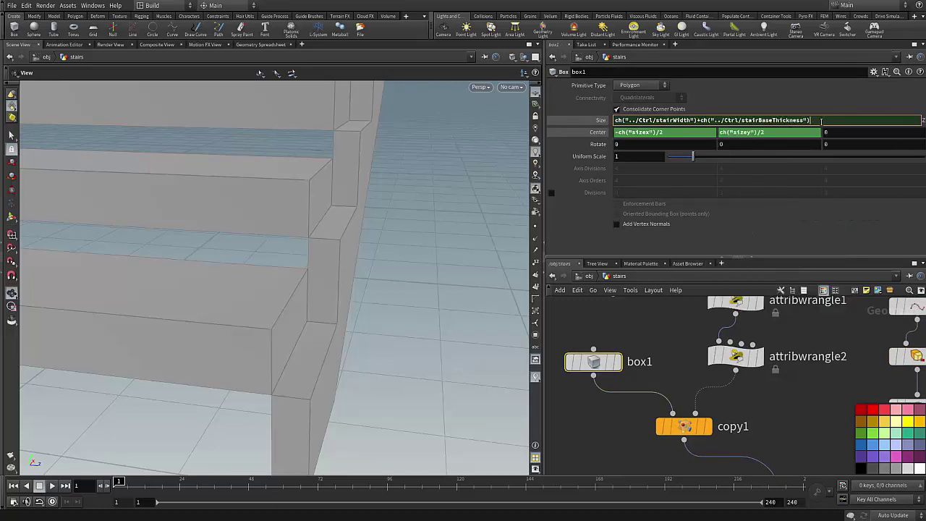
key(Return)
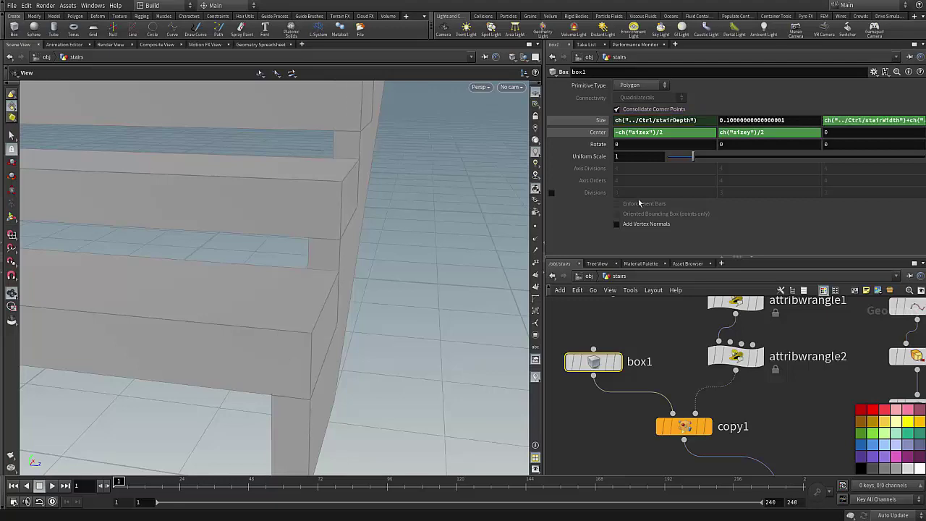
- Examine from several angles how the step boxes meet the side profiles on both sides of the staircase
scroll(378, 254, down, 5)
drag(379, 253, 258, 261)
middle_drag(258, 261, 322, 269)
scroll(557, 387, down, 3)
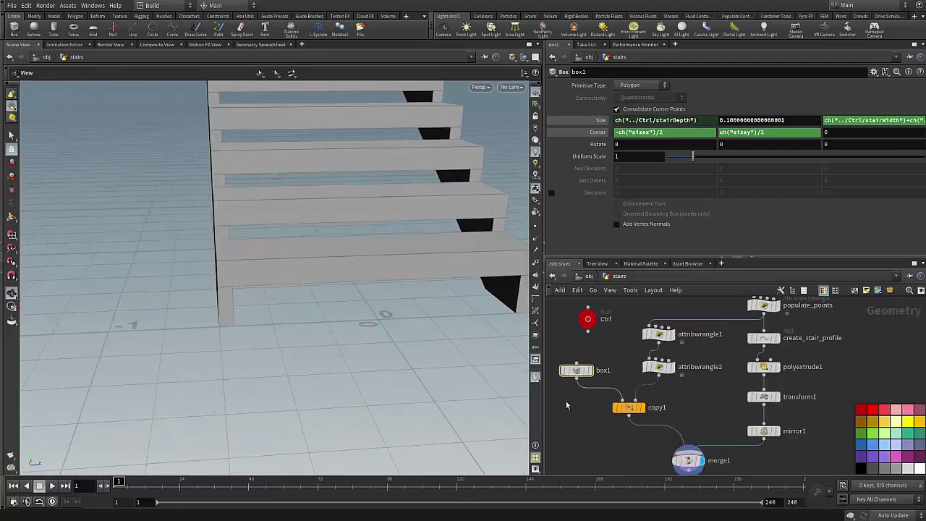
middle_drag(567, 405, 616, 400)
drag(269, 297, 377, 307)
mouse_move(244, 281)
mouse_down()
mouse_move(299, 285)
mouse_move(223, 287)
mouse_move(242, 288)
mouse_up()
middle_drag(287, 292, 235, 301)
scroll(708, 368, down, 2)
scroll(662, 355, up, 2)
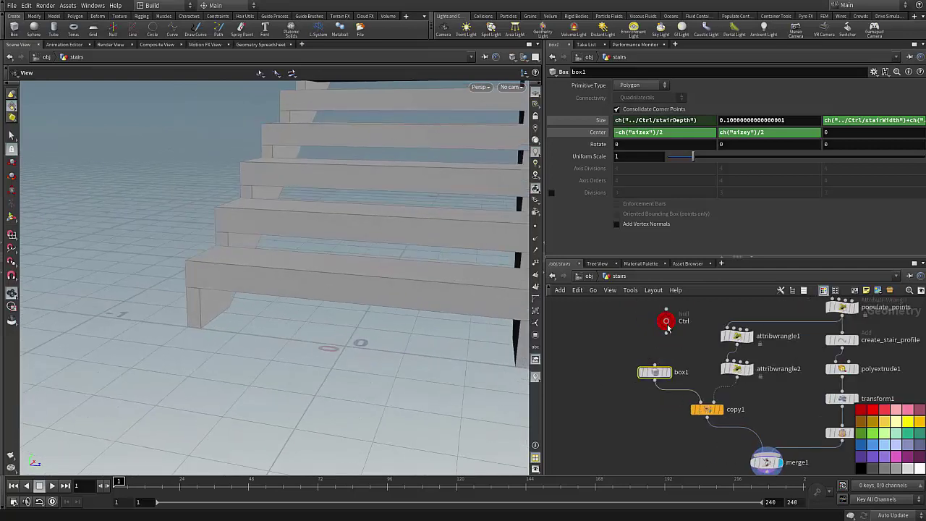
- Set the Ctrl null's stair width to 0.761, base thickness to 0.032, stair height to 0.209 and stair depth to 0.393
click(666, 324)
drag(759, 146, 732, 144)
drag(384, 283, 360, 264)
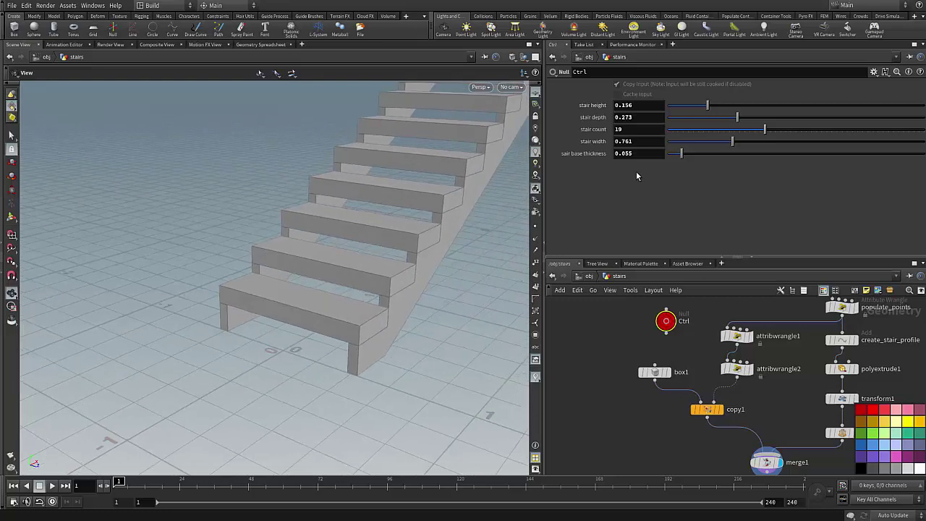
mouse_move(681, 154)
mouse_down()
mouse_move(729, 153)
mouse_move(675, 153)
mouse_up()
drag(708, 106, 768, 123)
drag(368, 325, 316, 331)
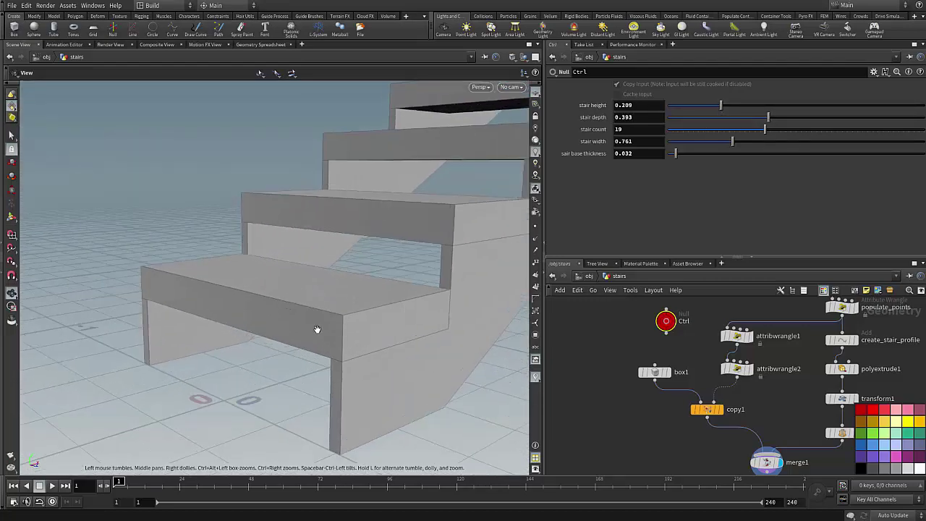
- Add a float parameter named stairPlankThickness to the Ctrl null's parameter interface
scroll(672, 372, up, 5)
middle_drag(672, 372, 682, 403)
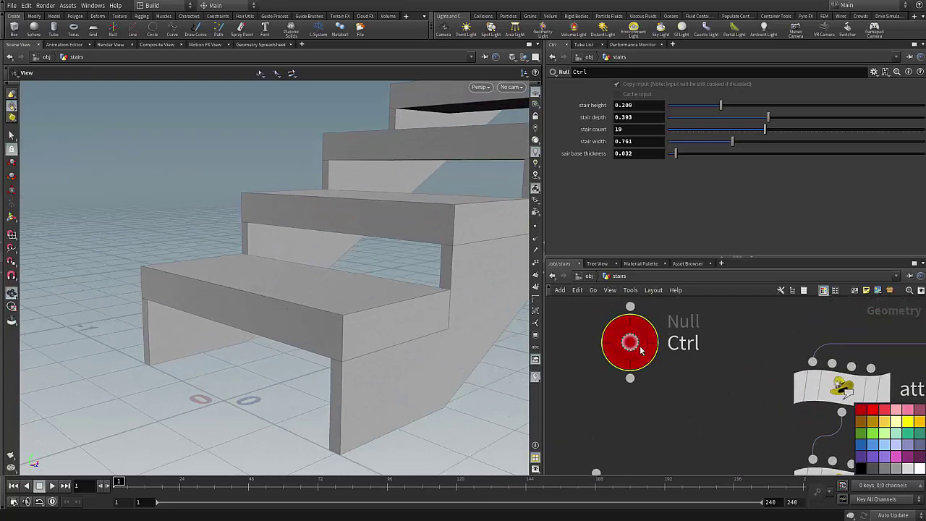
click(875, 72)
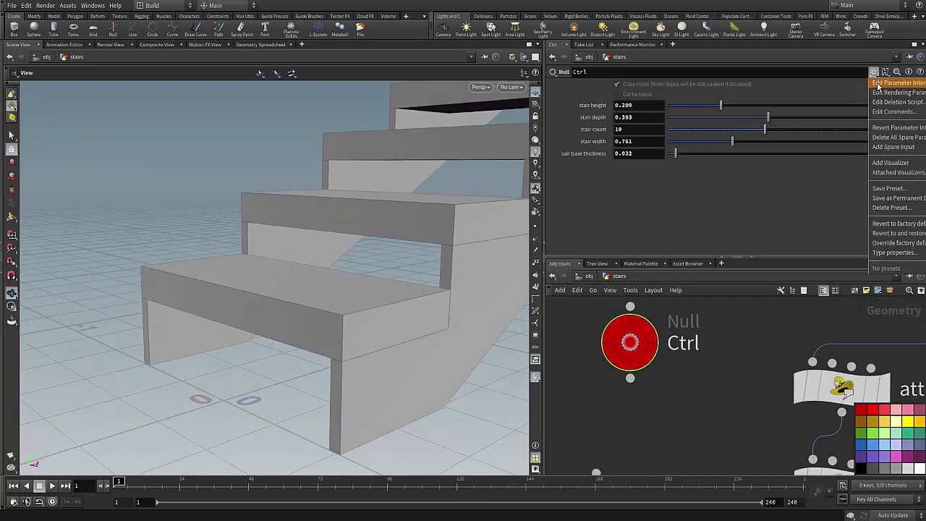
click(889, 79)
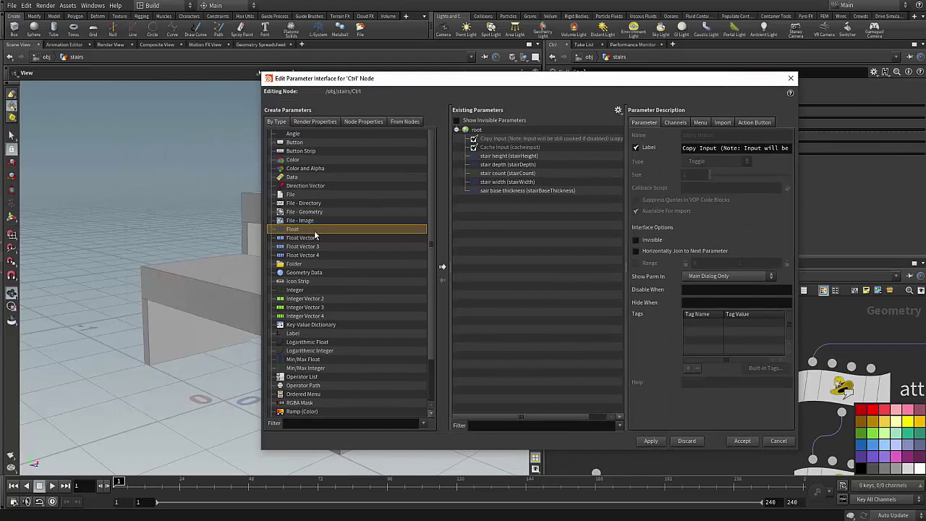
drag(315, 230, 558, 213)
double_click(730, 134)
text(stair_p)
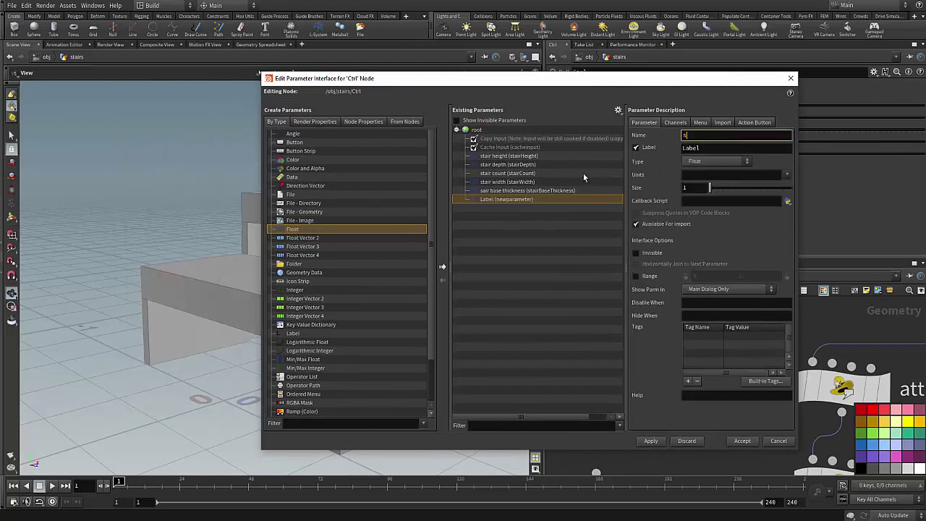
key(BackSpace)
key(BackSpace)
text(PlankThickness)
key(Return)
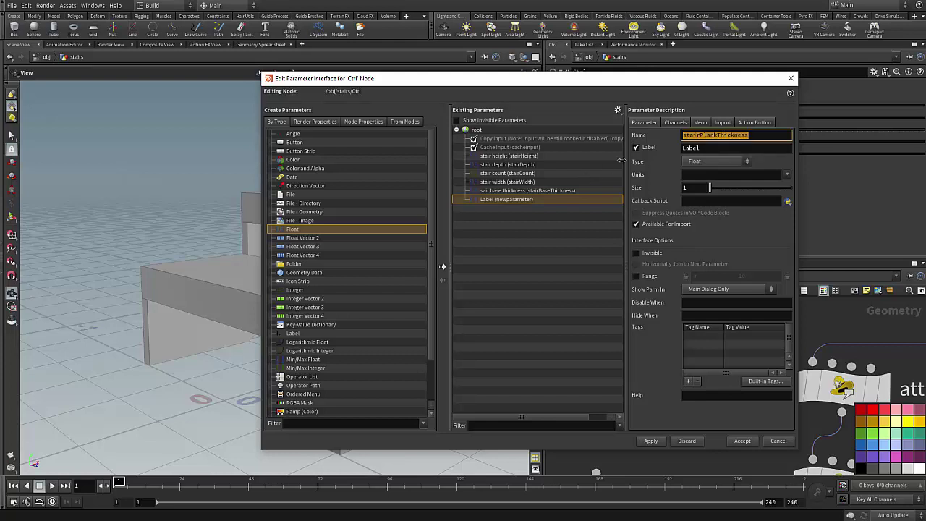
- Label stairPlankThickness "stair plank thickness", enable a range of 0 to 1 and accept the interface changes
click(702, 149)
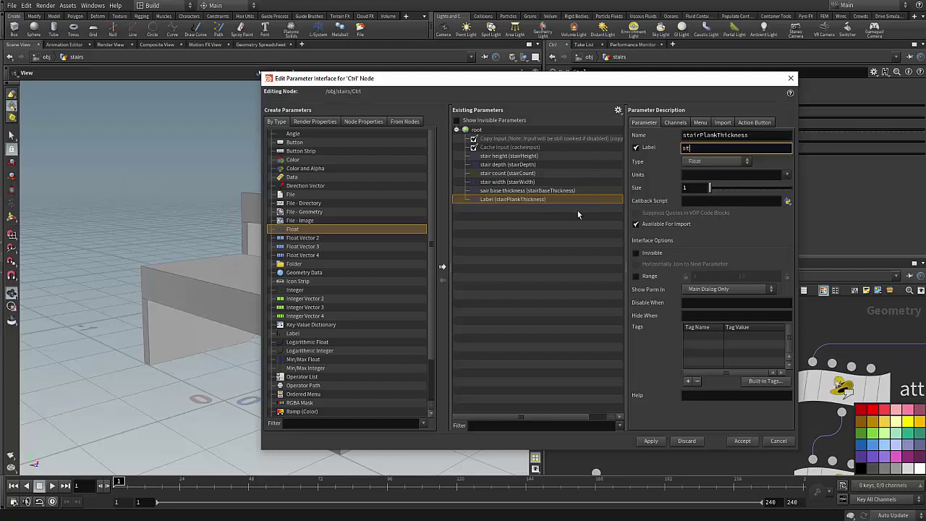
text(stair plank thickness)
key(Return)
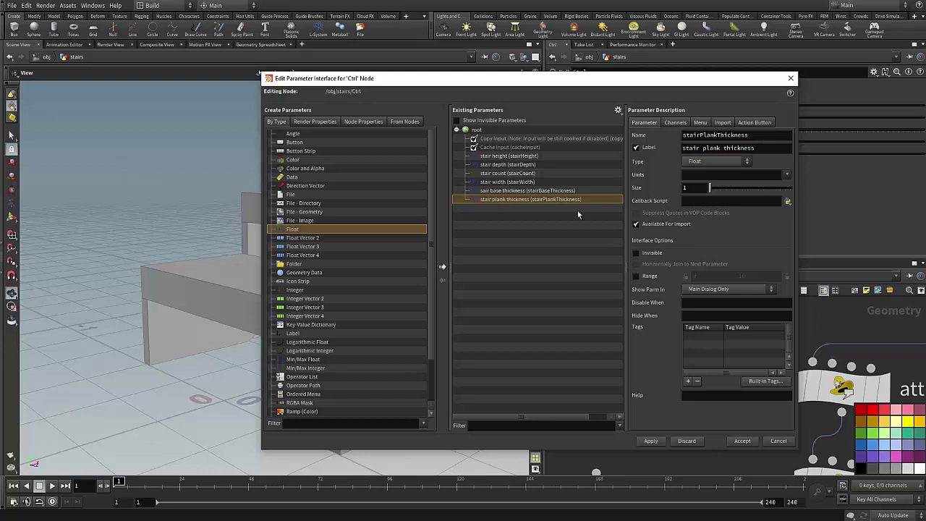
click(637, 277)
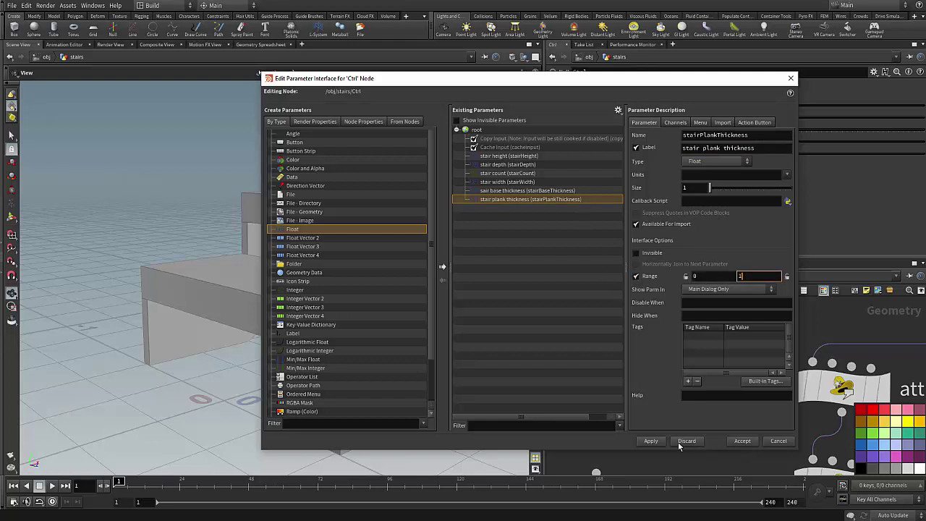
click(654, 441)
click(741, 441)
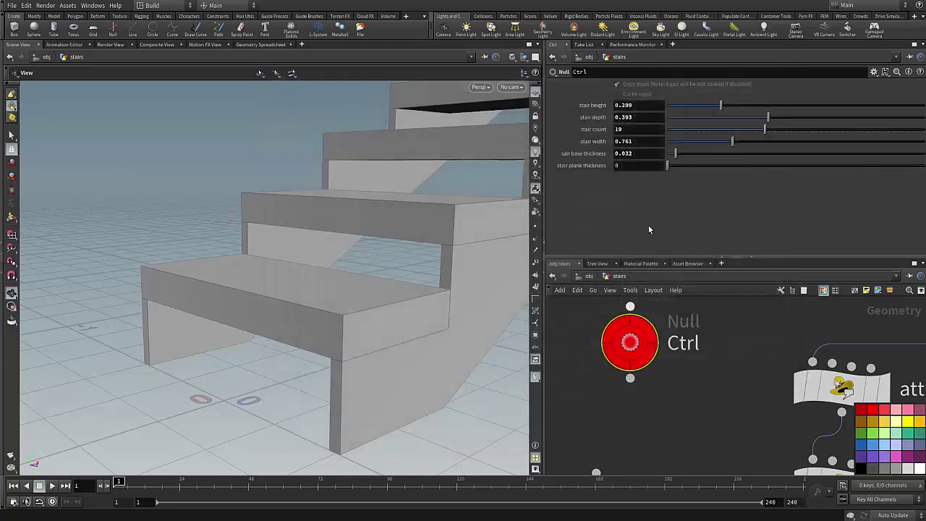
- Copy the Ctrl null's stair plank thickness parameter and paste it as a relative reference into box1's Y size
right_click(635, 166)
click(651, 232)
scroll(679, 335, down, 3)
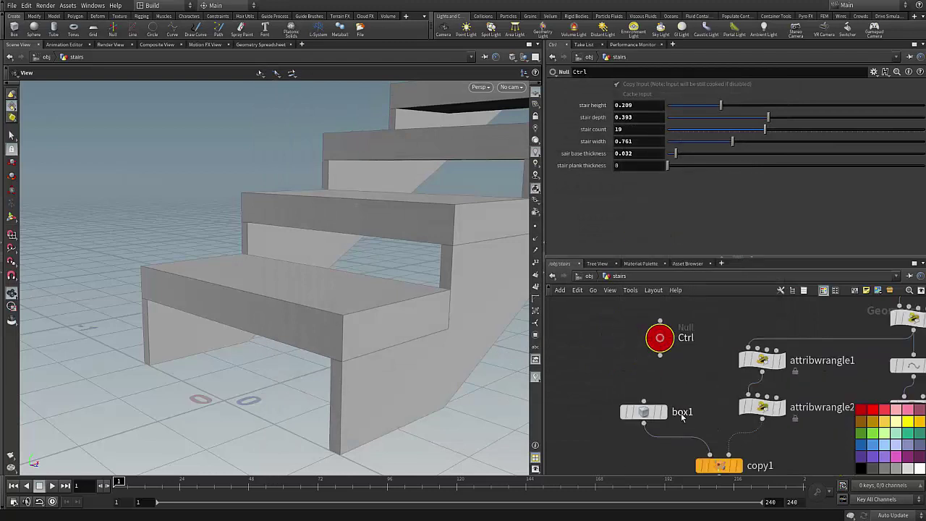
scroll(687, 463, up, 4)
click(614, 365)
right_click(753, 121)
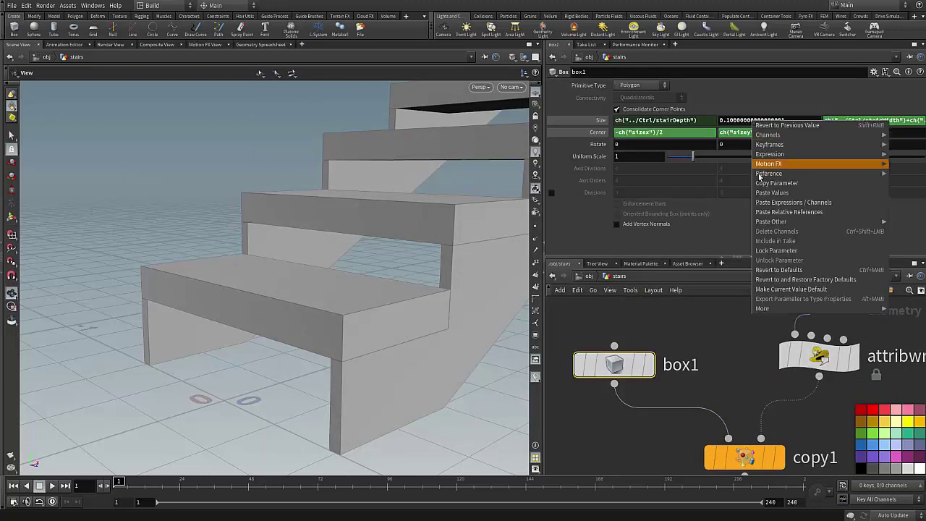
click(789, 218)
- Set the Ctrl null's stair plank thickness to 0.053 and inspect the thinner steps
middle_drag(705, 350, 757, 438)
scroll(752, 443, down, 1)
click(701, 351)
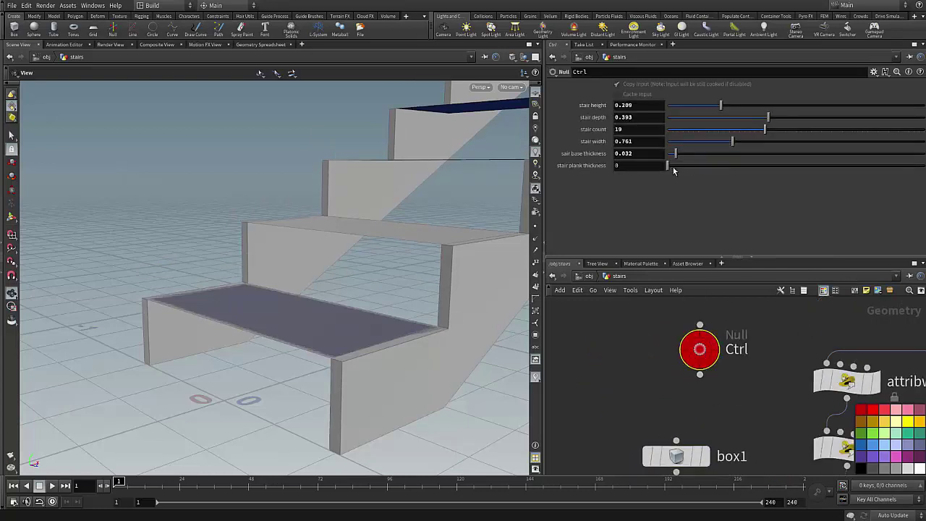
drag(673, 171, 682, 174)
drag(465, 295, 265, 327)
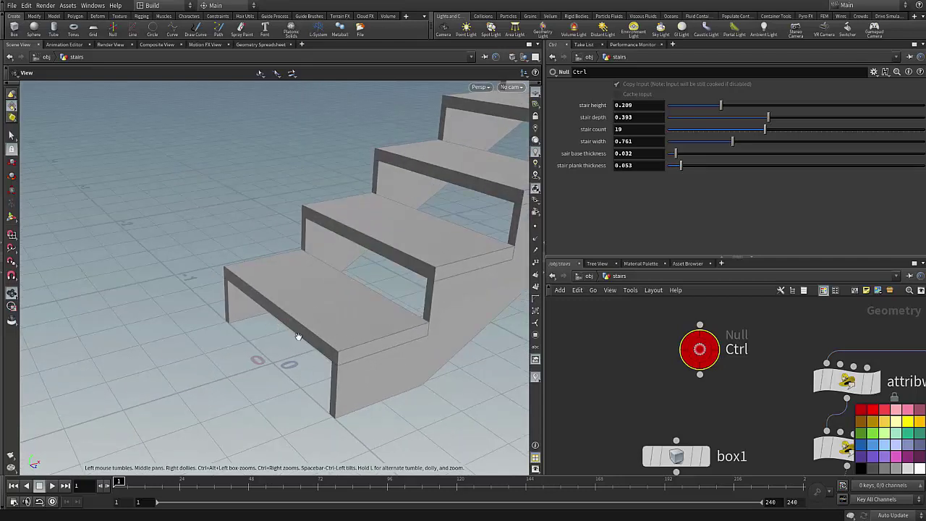
- Add a float parameter named StairFrontExtension to the Ctrl null's parameter interface
scroll(636, 357, up, 1)
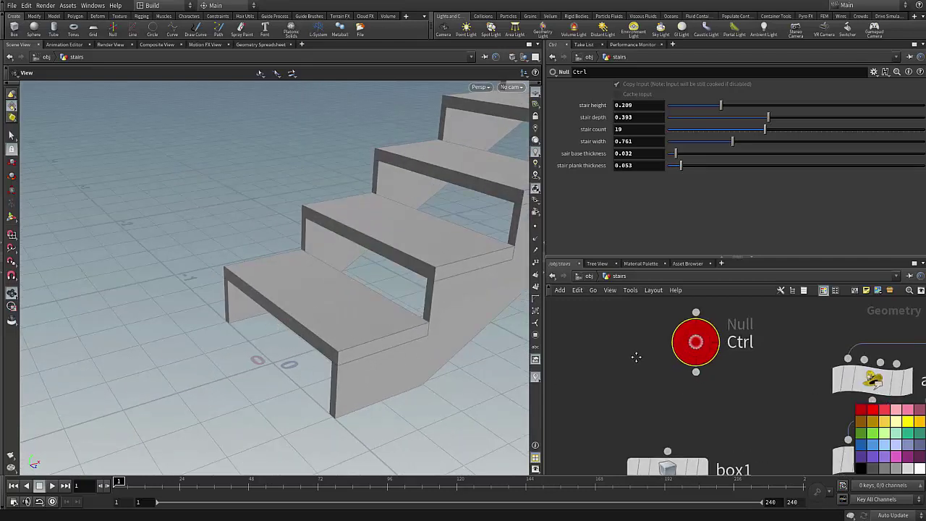
click(874, 72)
click(890, 119)
drag(321, 230, 476, 132)
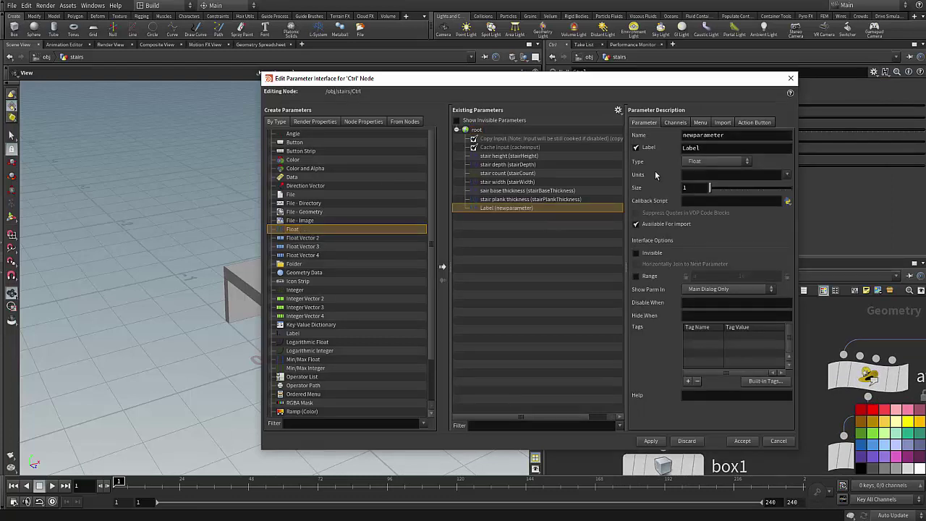
double_click(729, 136)
text(StairF)
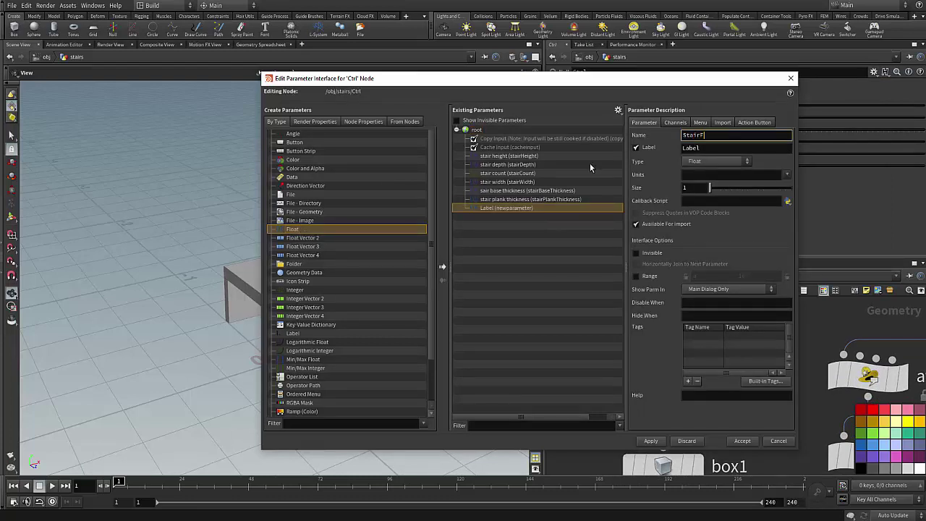
text(rontExtension)
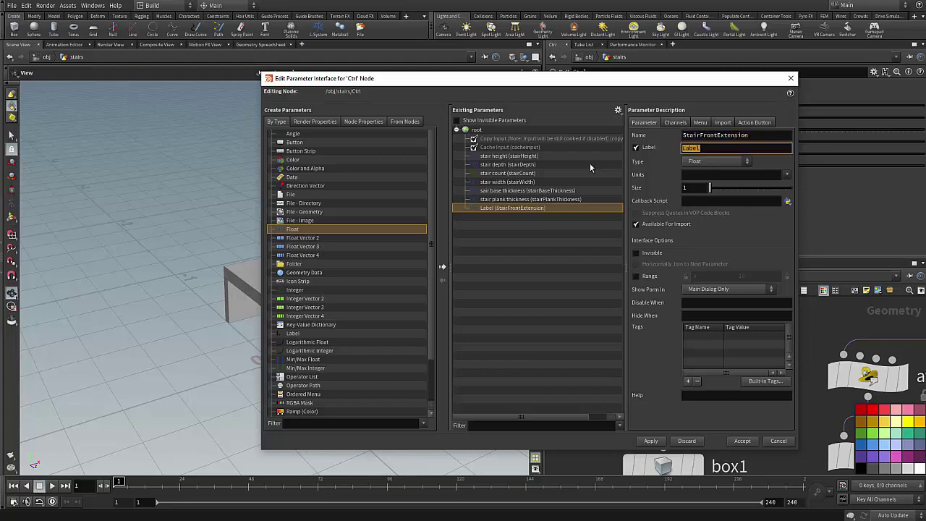
- Label StairFrontExtension "stair front extension", enable a range of 0 to 1 and apply the changes
key(Tab)
text(ftair front extension)
key(Return)
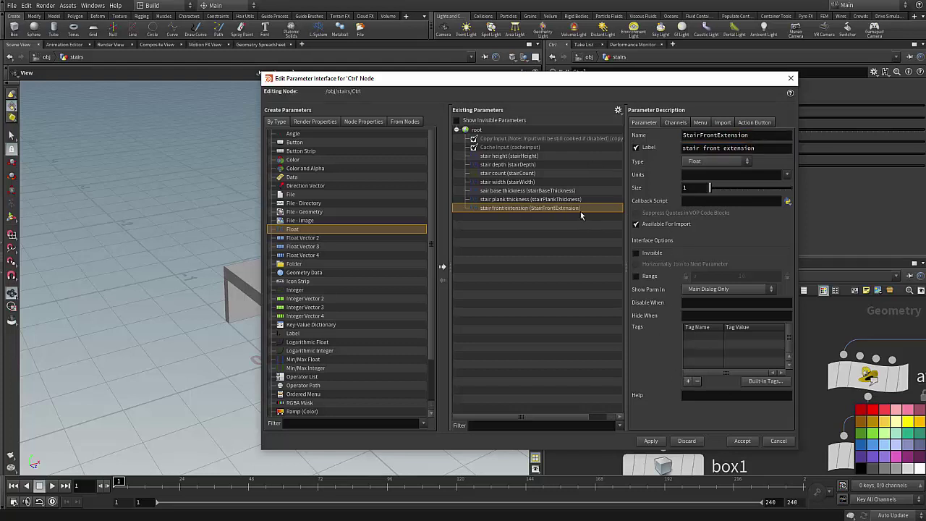
click(636, 275)
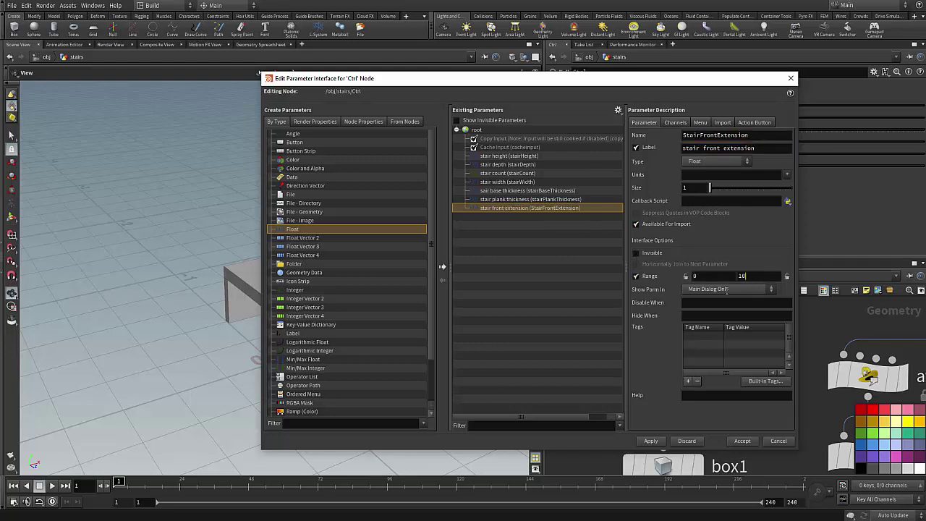
key(BackSpace)
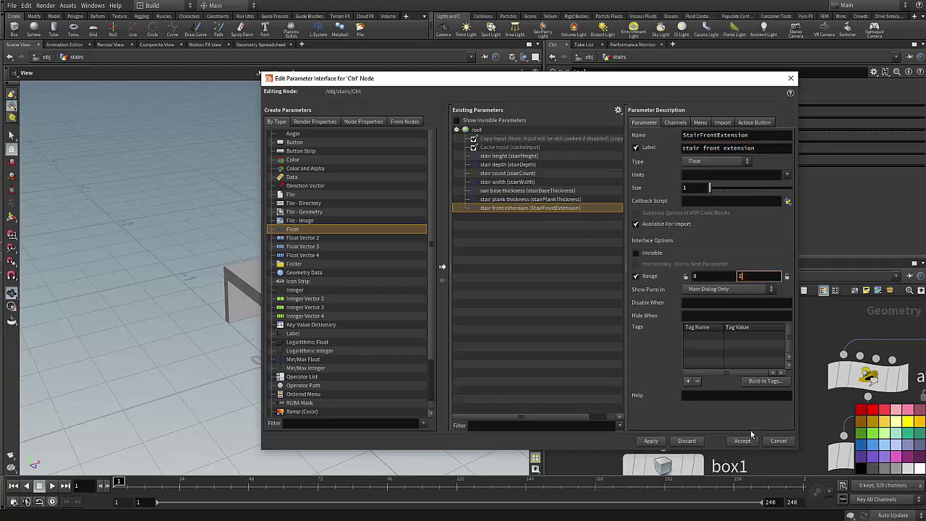
click(652, 441)
- Add another float parameter named stairSideExtension with the label "stair side extension"
drag(309, 236, 474, 131)
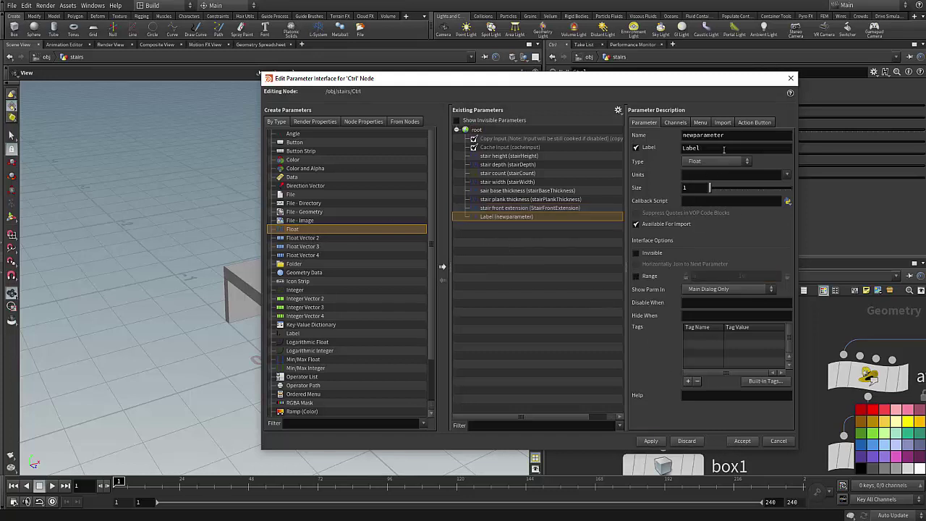
key(ctrl+a)
text(st)
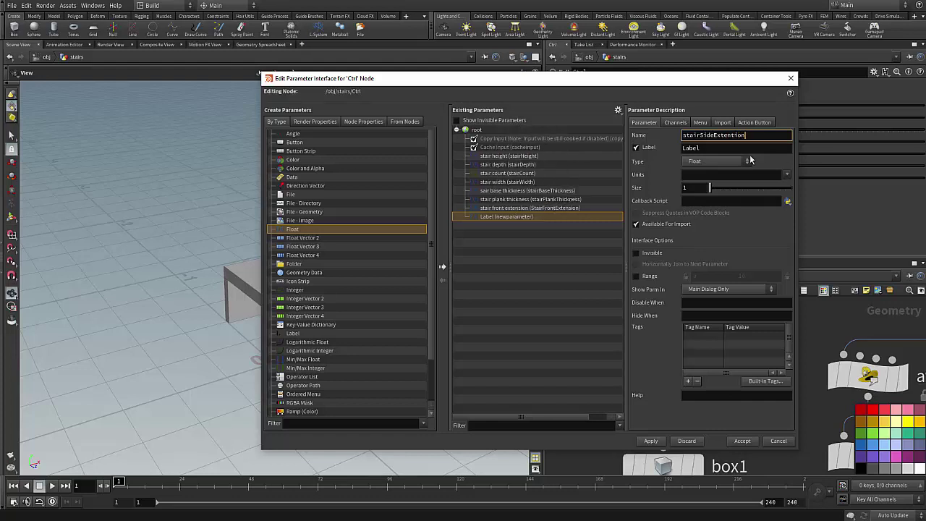
key(Tab)
text(st)
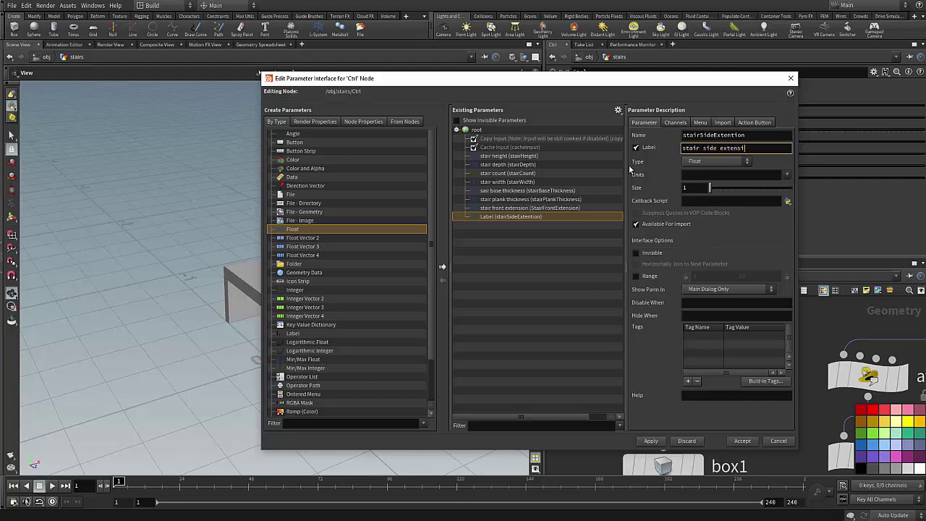
click(735, 136)
text(s)
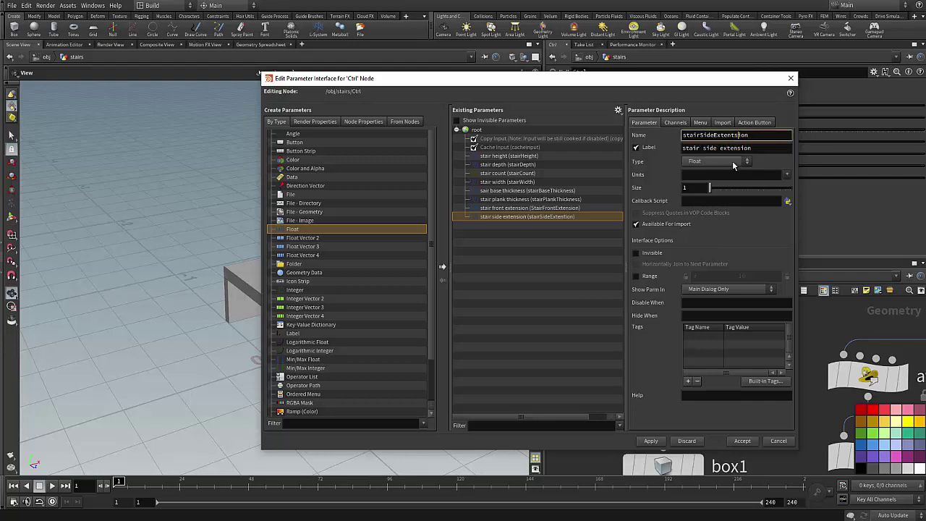
click(646, 335)
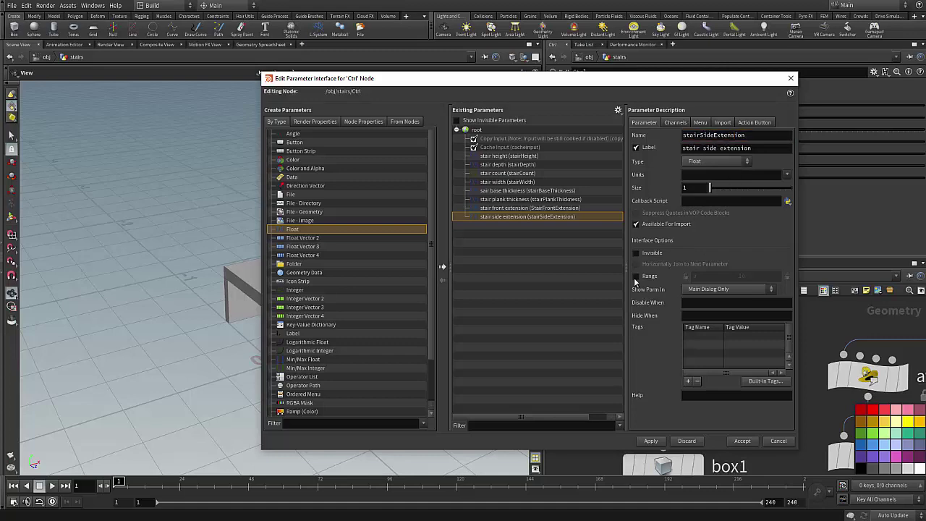
- Enable the value range for the stair side extension parameter and accept the Ctrl null's parameter interface changes
click(636, 277)
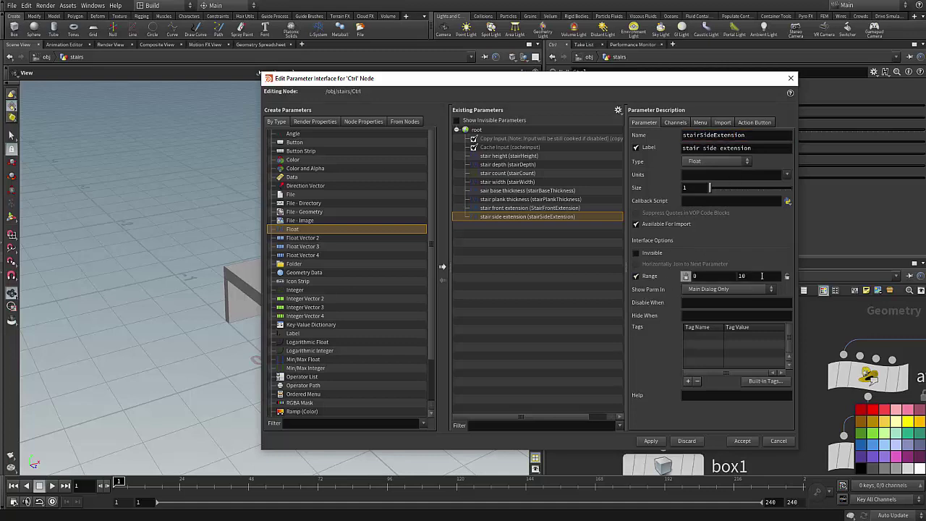
click(647, 441)
click(742, 440)
scroll(687, 347, up, 3)
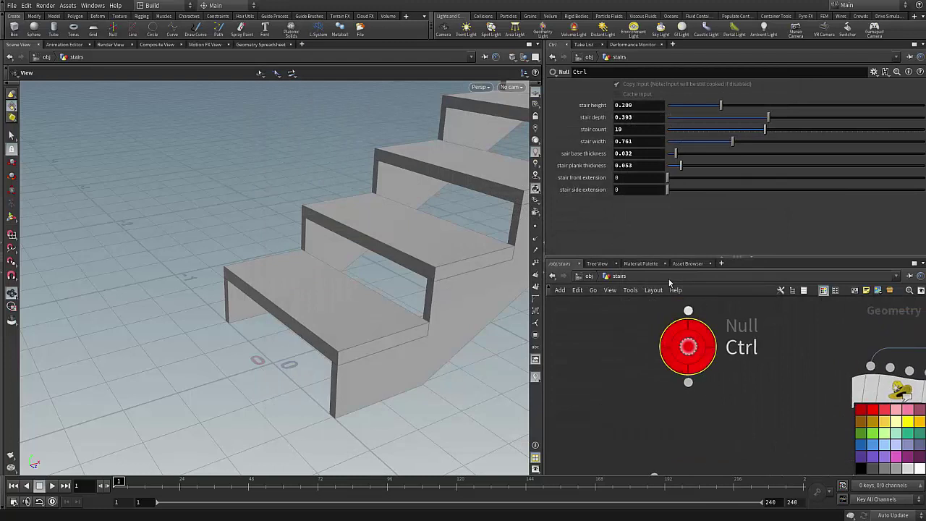
- Add a channel reference to the Ctrl null's StairFrontExtension to box1's X size expression, after the stairDepth reference
right_click(632, 179)
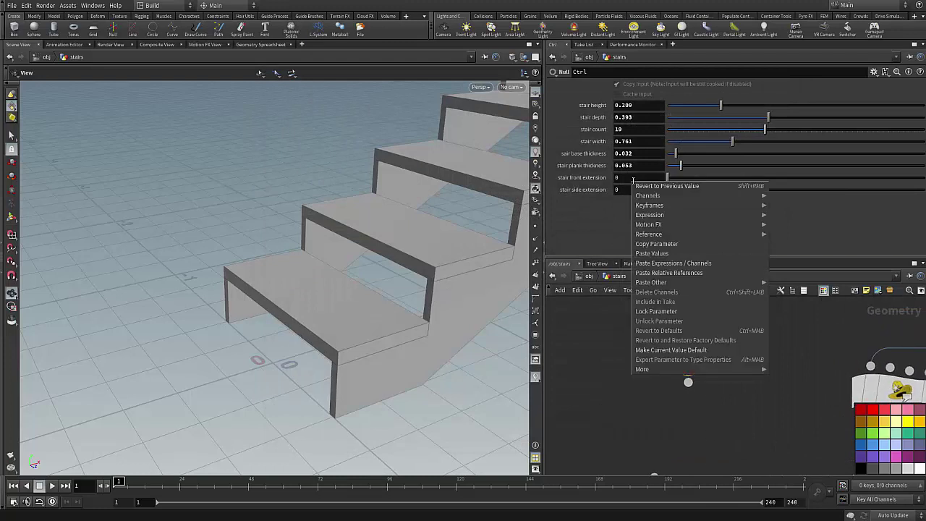
click(652, 248)
scroll(754, 405, down, 4)
middle_drag(790, 425, 706, 330)
scroll(640, 344, up, 2)
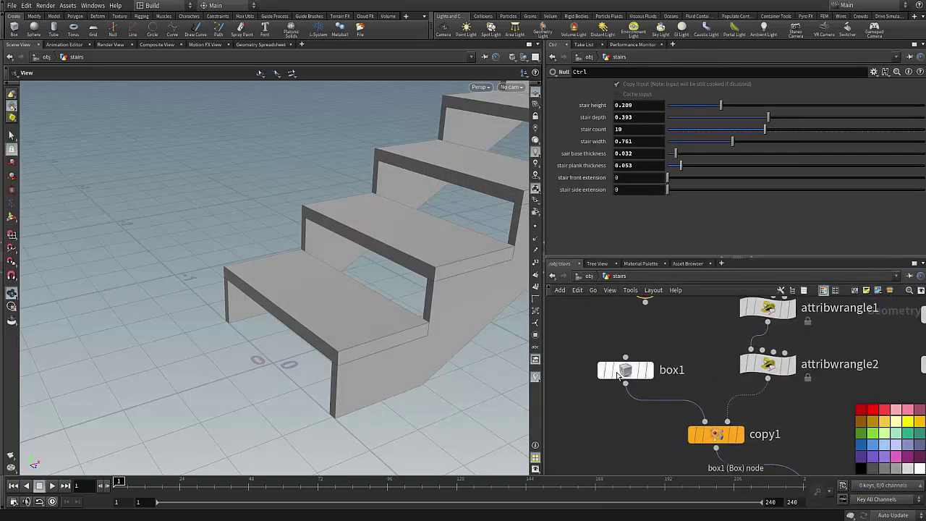
click(624, 370)
click(696, 122)
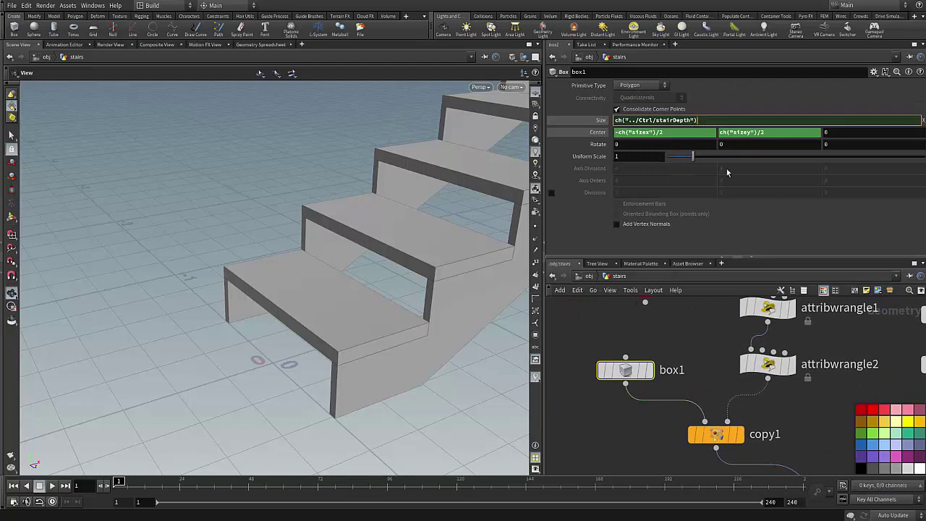
text(+)
right_click(712, 120)
click(745, 202)
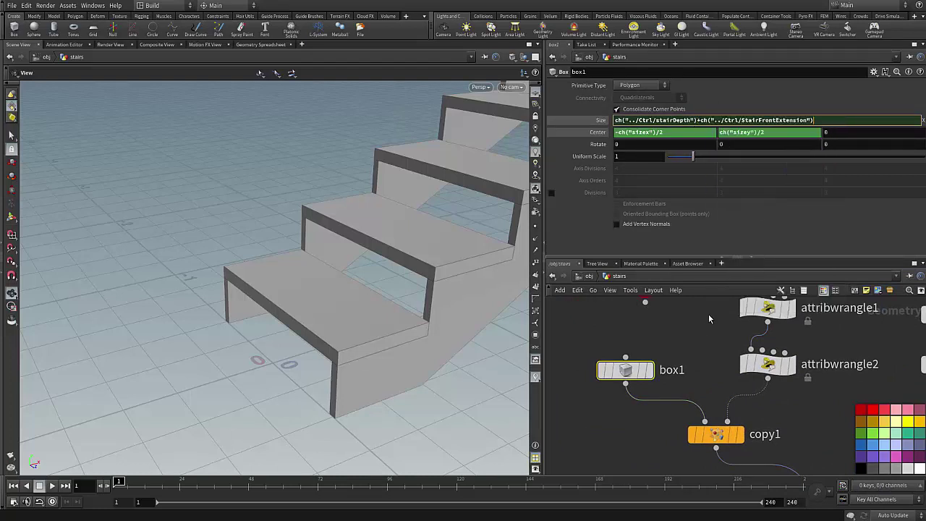
key(Return)
- Add a channel reference to the Ctrl null's stairSideExtension to the end of box1's Z size expression
middle_drag(629, 351, 649, 359)
scroll(665, 347, up, 2)
middle_drag(681, 312, 676, 402)
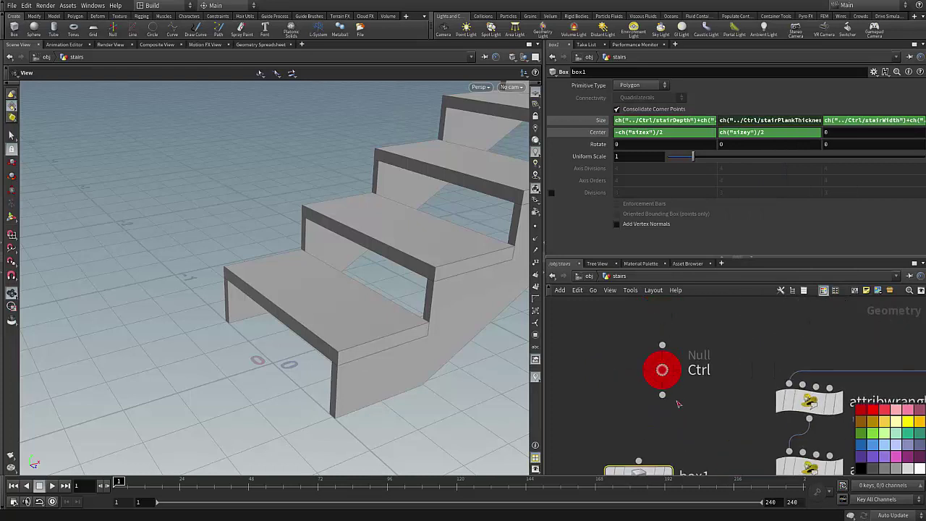
click(662, 369)
right_click(636, 190)
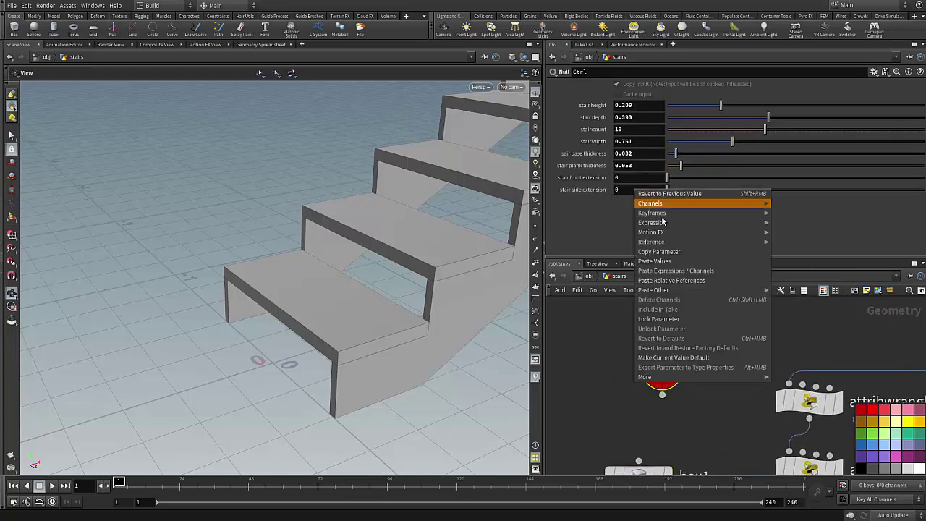
click(678, 249)
middle_drag(702, 369, 693, 300)
click(631, 396)
click(880, 121)
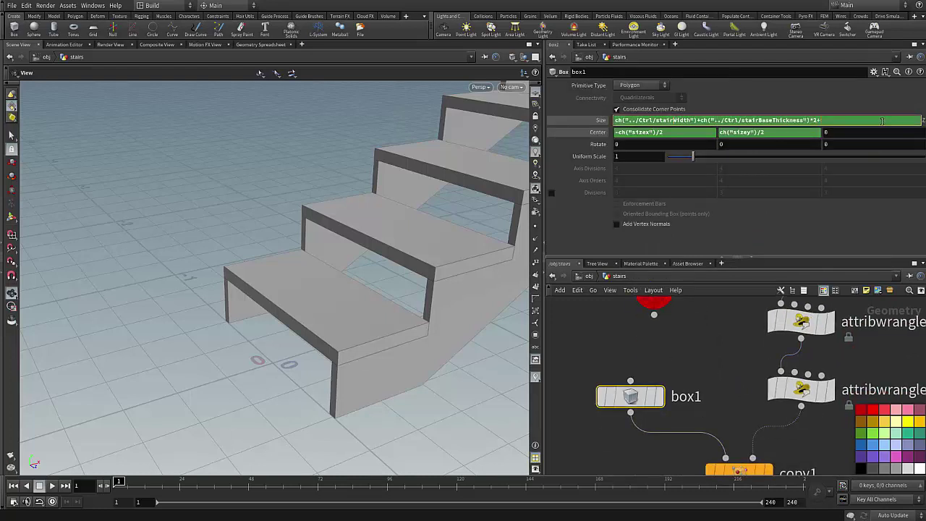
right_click(874, 122)
click(901, 208)
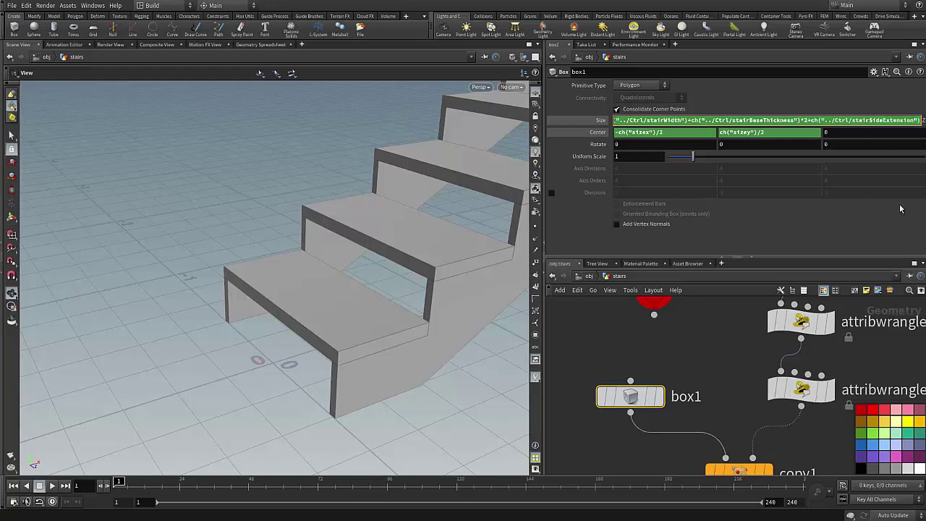
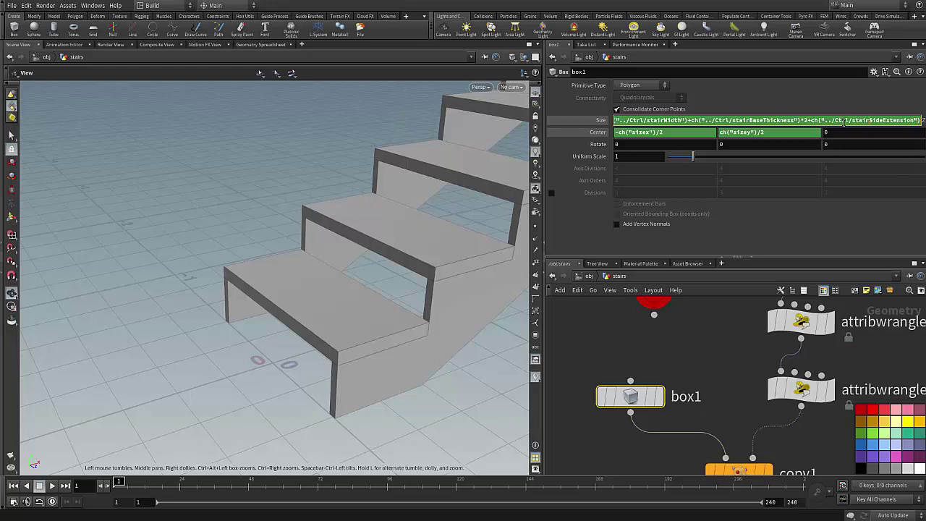
- Multiply the stairSideExtension term in box1's Z size expression by 2 and accept the edited expression
key(alt+e)
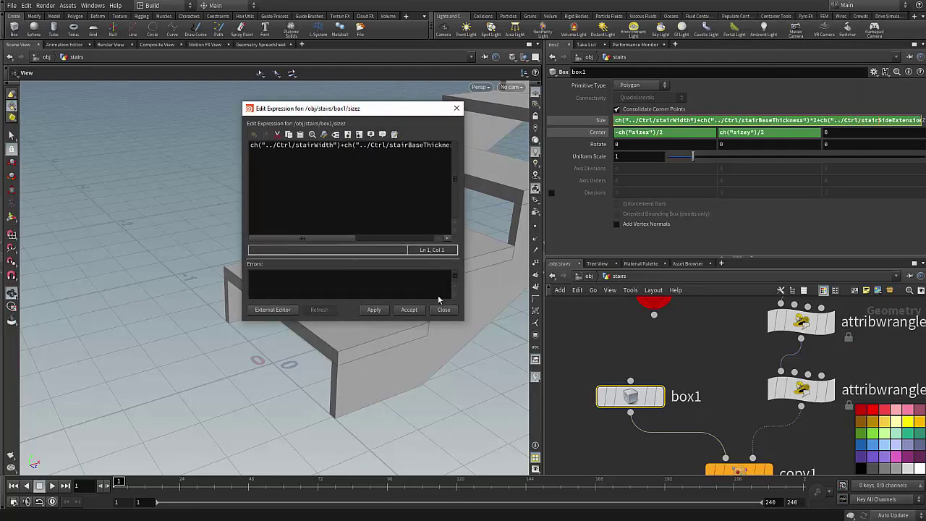
drag(461, 321, 836, 397)
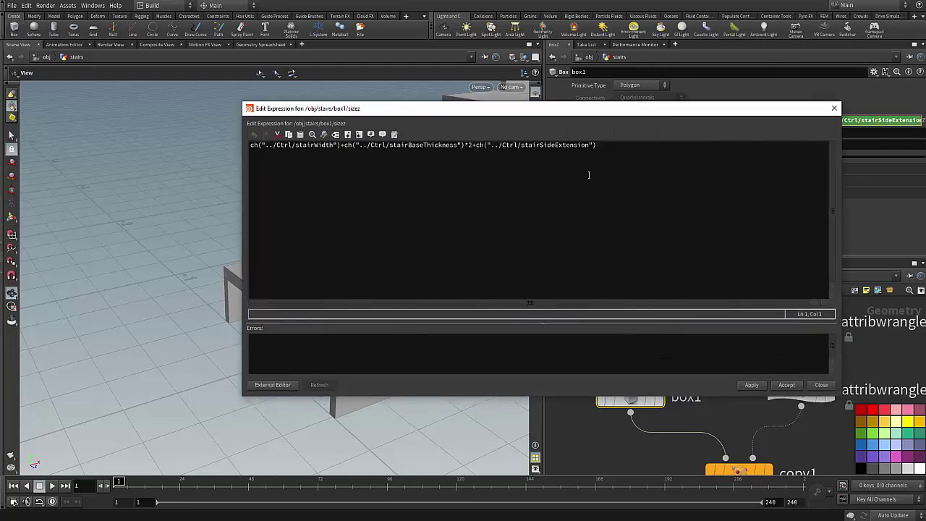
click(645, 166)
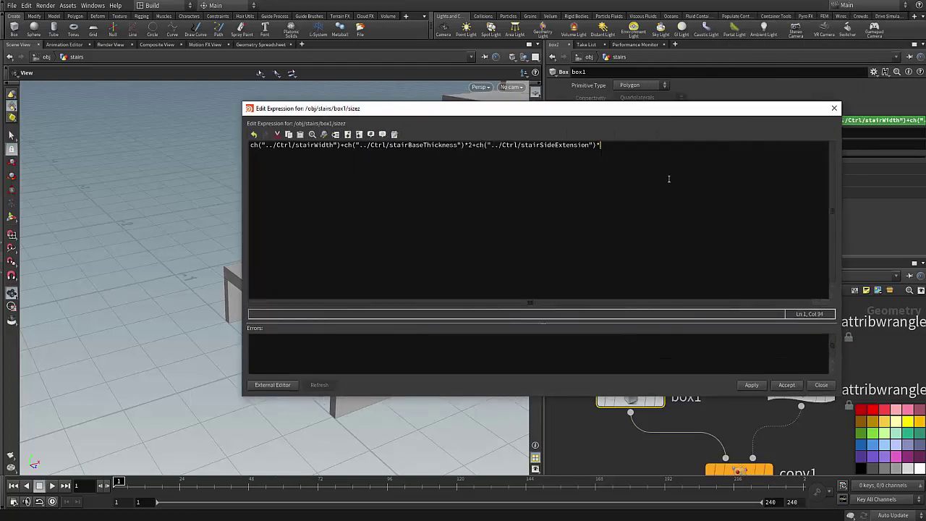
click(787, 384)
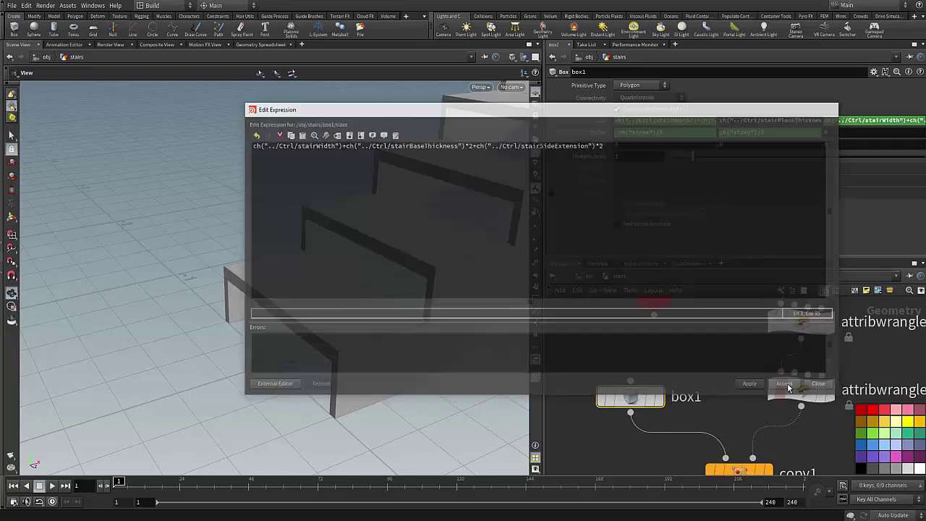
scroll(662, 390, down, 2)
scroll(684, 350, up, 2)
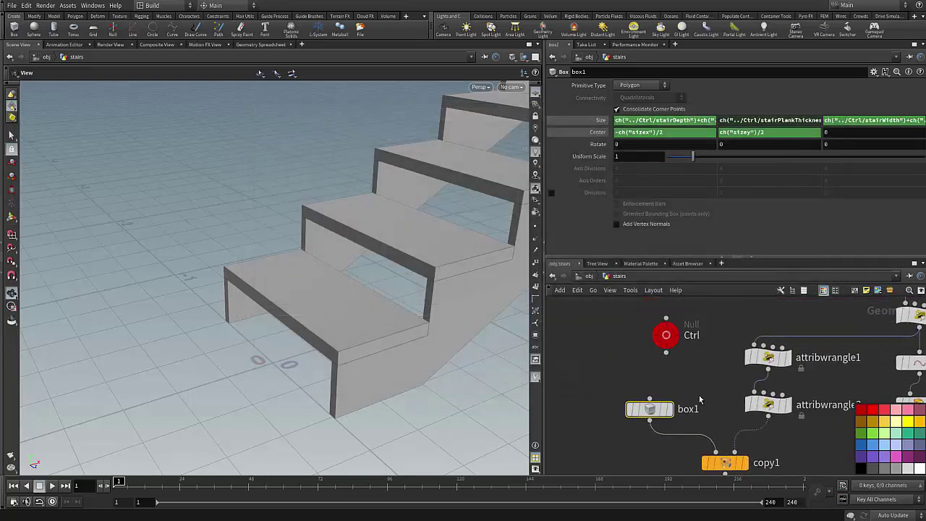
click(674, 326)
scroll(700, 372, down, 3)
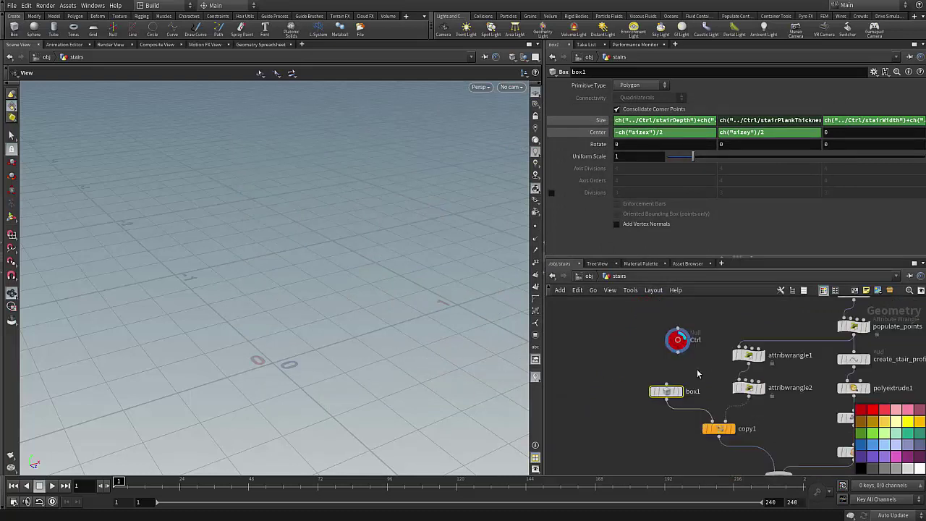
scroll(746, 406, up, 1)
middle_drag(748, 406, 720, 353)
scroll(741, 393, up, 1)
click(738, 415)
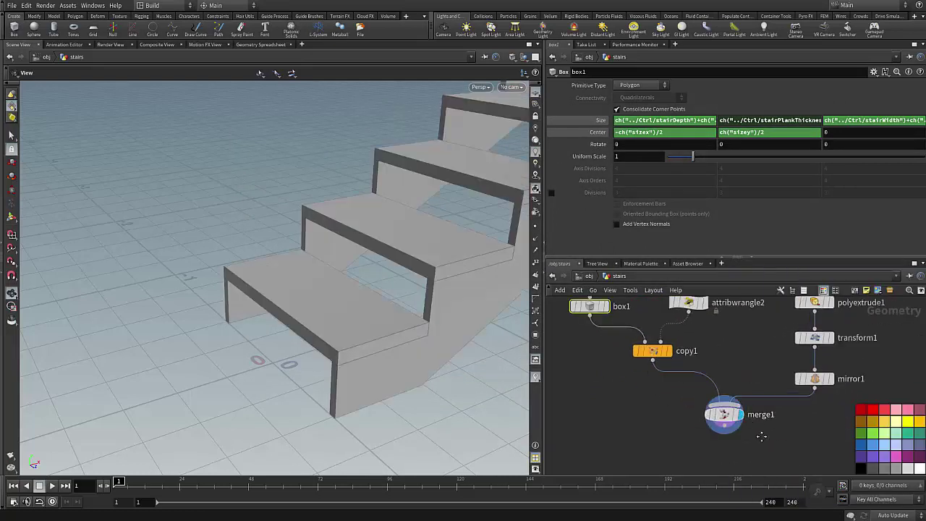
- Set the Ctrl null's stair front extension to 0.026 and its stair side extension to 0.03
middle_drag(760, 436, 776, 517)
click(626, 349)
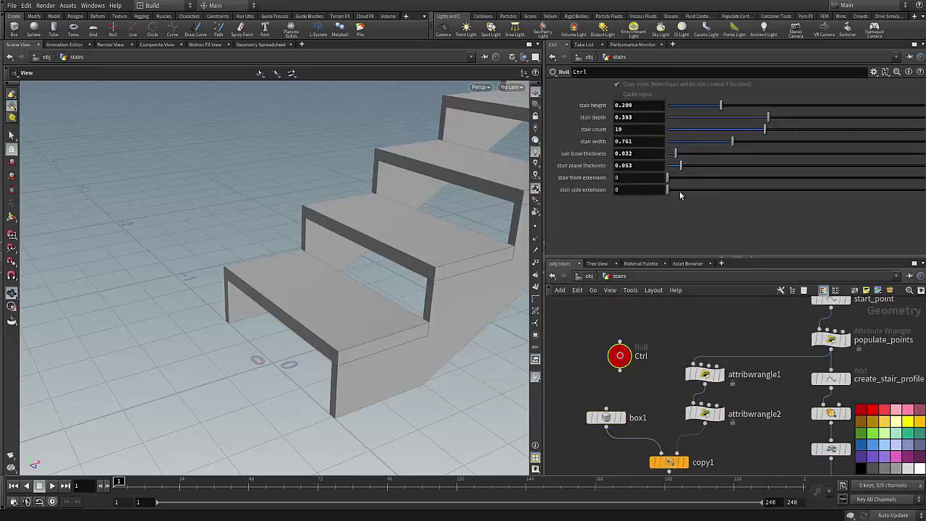
mouse_move(671, 191)
mouse_down()
mouse_move(680, 191)
mouse_move(675, 179)
mouse_up()
drag(393, 285, 408, 248)
scroll(407, 248, down, 2)
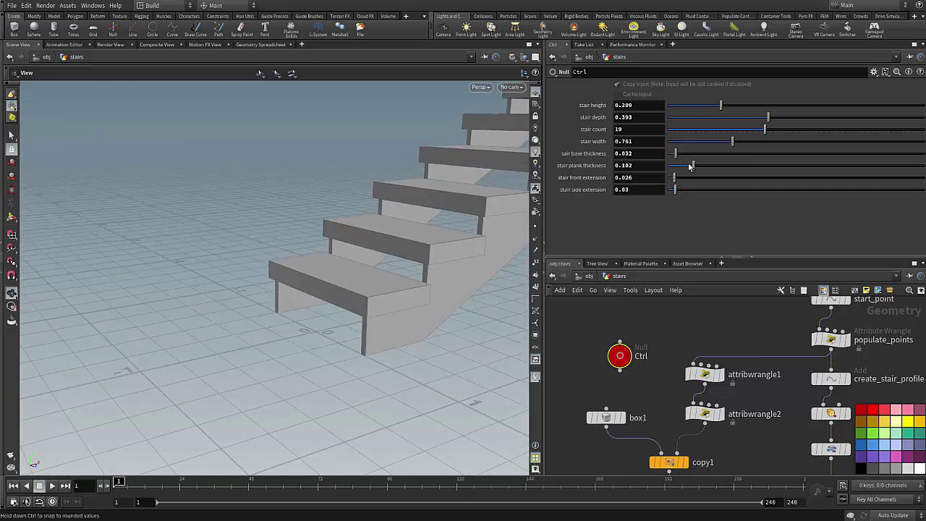
- Test the Ctrl null with a base thickness of 0.38, a plank thickness of 0.103 and a stair width of 0
drag(676, 154, 764, 164)
mouse_move(354, 318)
mouse_down()
mouse_move(399, 314)
mouse_move(340, 308)
mouse_up()
drag(752, 169, 668, 151)
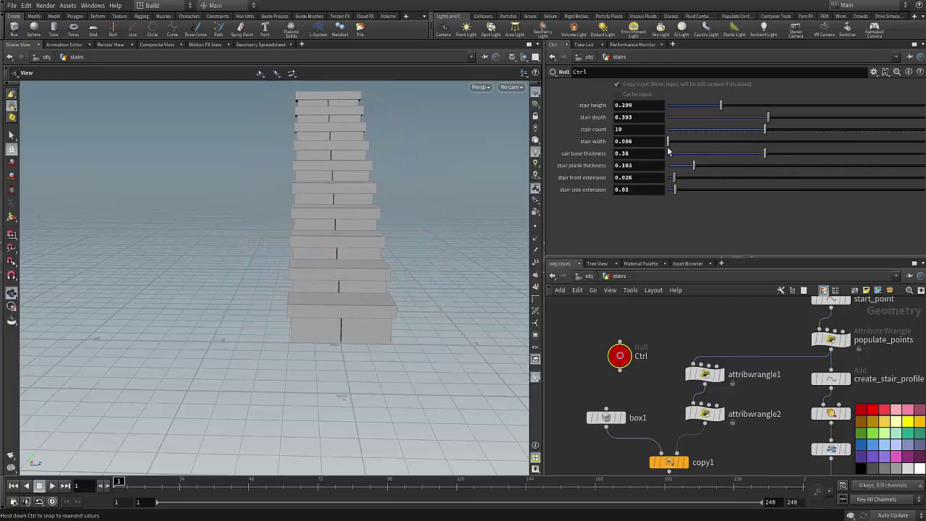
mouse_move(370, 285)
mouse_down()
mouse_move(287, 310)
mouse_move(356, 287)
mouse_up()
- Adjust the Ctrl null's stair count to 18, stair depth to 0.513 and stair height to 0.237
drag(769, 122, 834, 120)
drag(497, 265, 286, 318)
drag(800, 118, 701, 136)
mouse_move(325, 296)
mouse_down()
mouse_move(247, 289)
mouse_move(311, 293)
mouse_up()
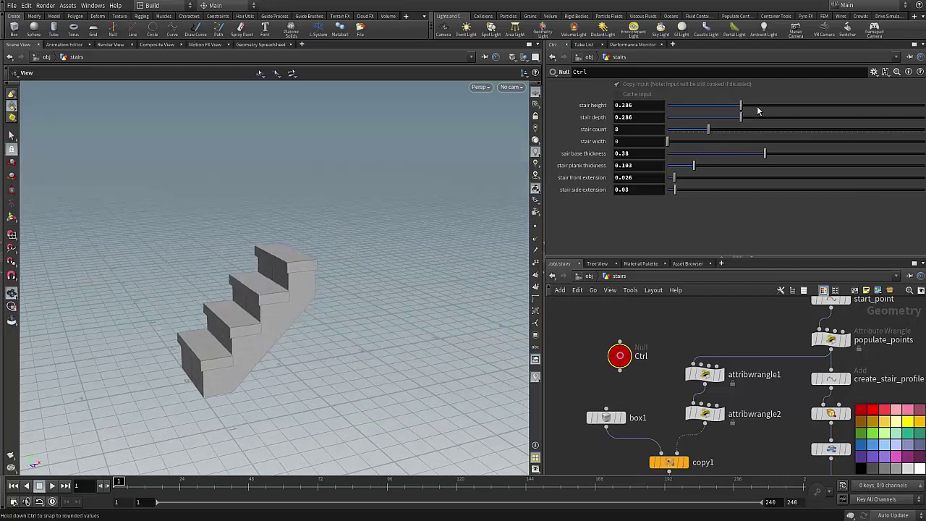
drag(759, 110, 808, 128)
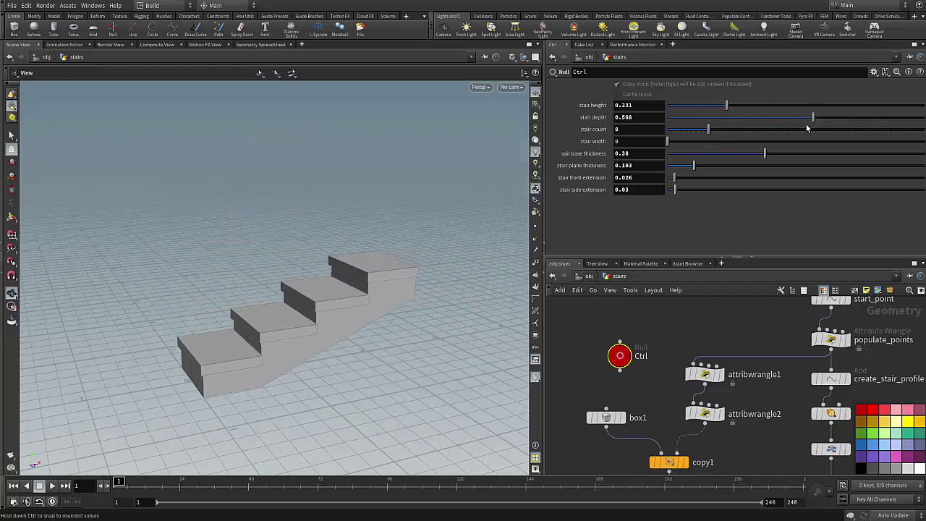
drag(711, 133, 729, 109)
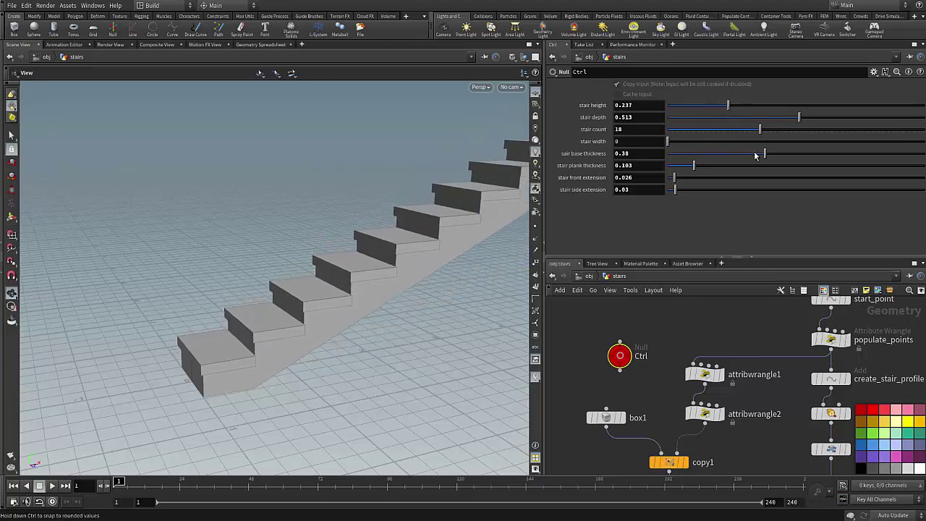
- Try a base thickness of 0.618 and 0.474 with a plank thickness of 0.092 on the staircase
drag(764, 160, 825, 158)
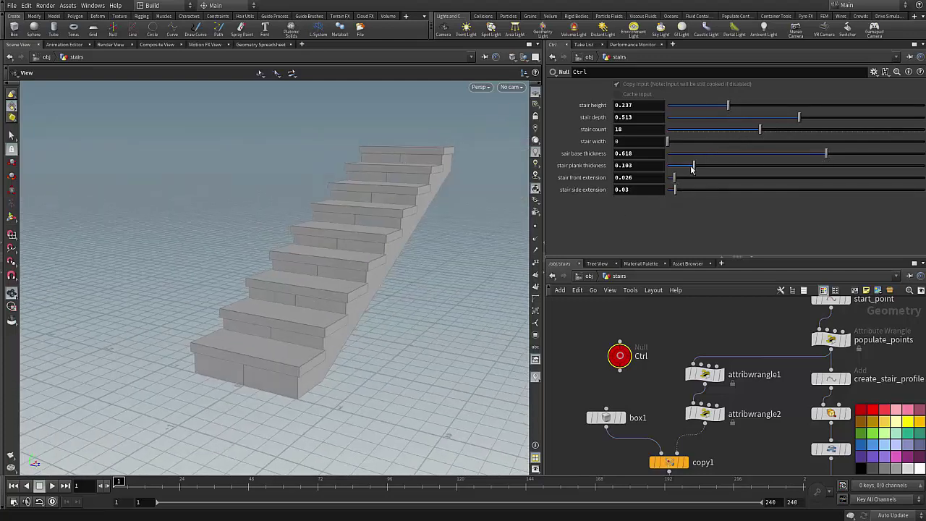
mouse_move(691, 167)
mouse_down()
mouse_move(699, 160)
mouse_move(680, 157)
mouse_up()
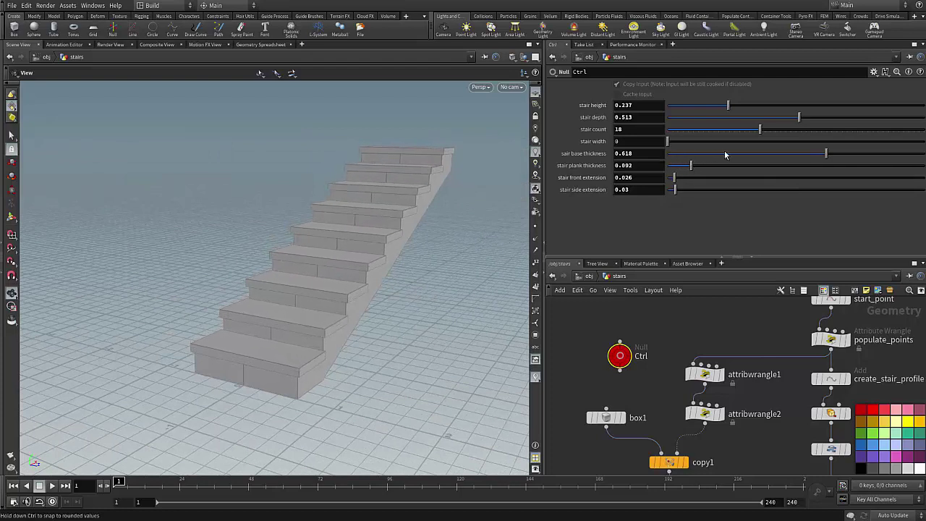
drag(757, 157, 790, 163)
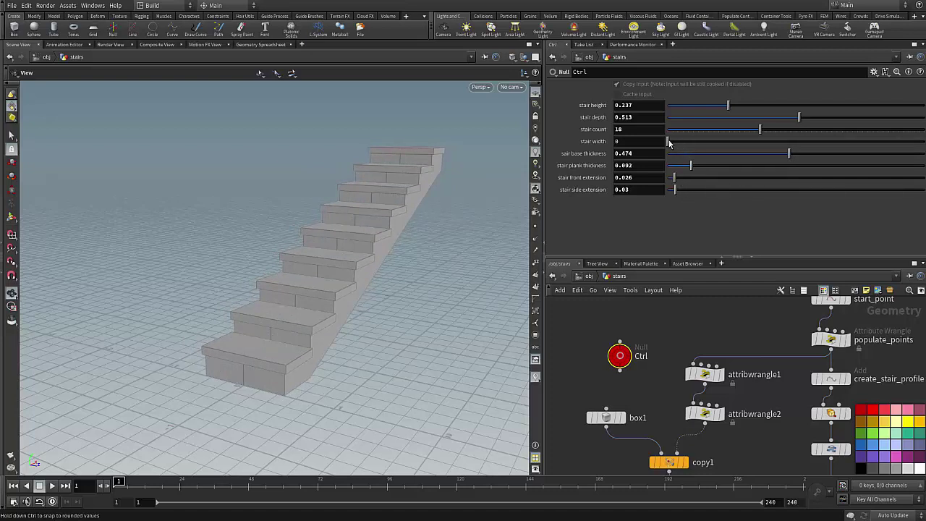
- Set the stair width to 1.066, the base thickness to 0.039 and the plank thickness to 0.045
drag(669, 143, 697, 142)
drag(789, 158, 759, 142)
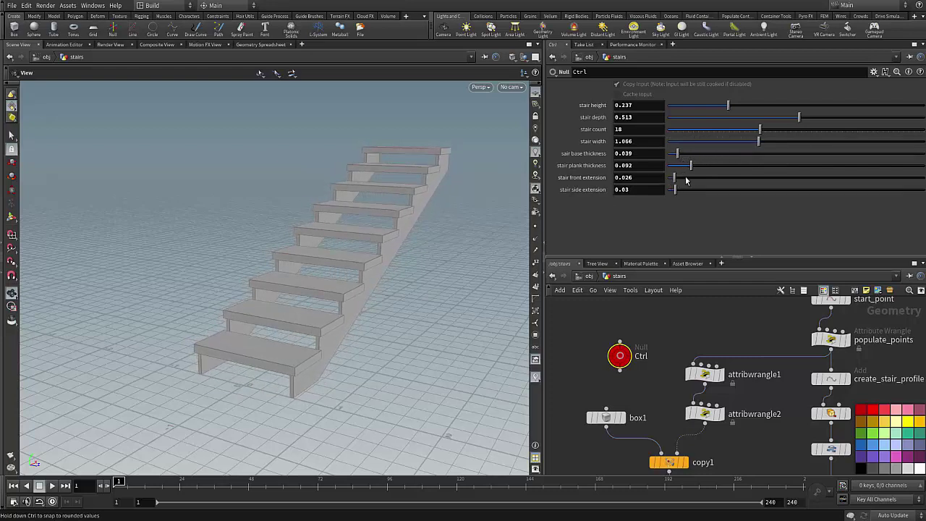
drag(691, 168, 680, 168)
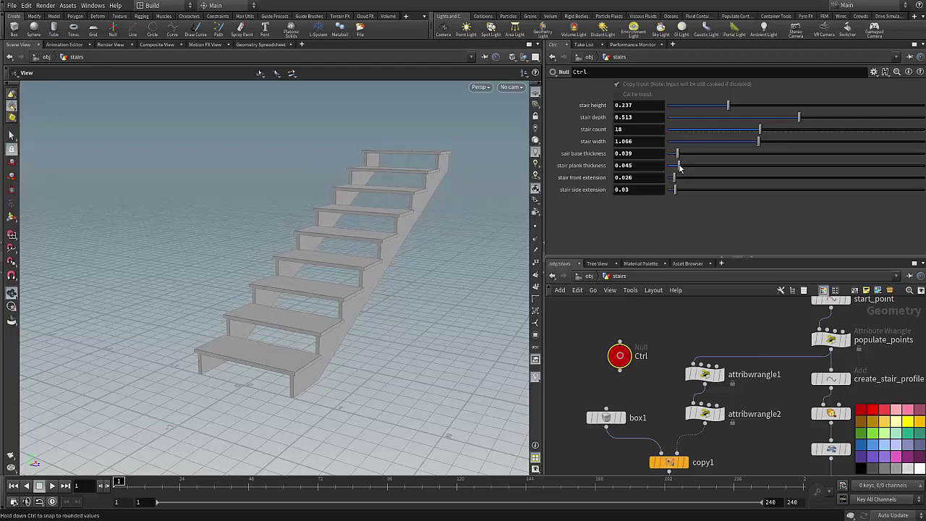
drag(324, 275, 304, 325)
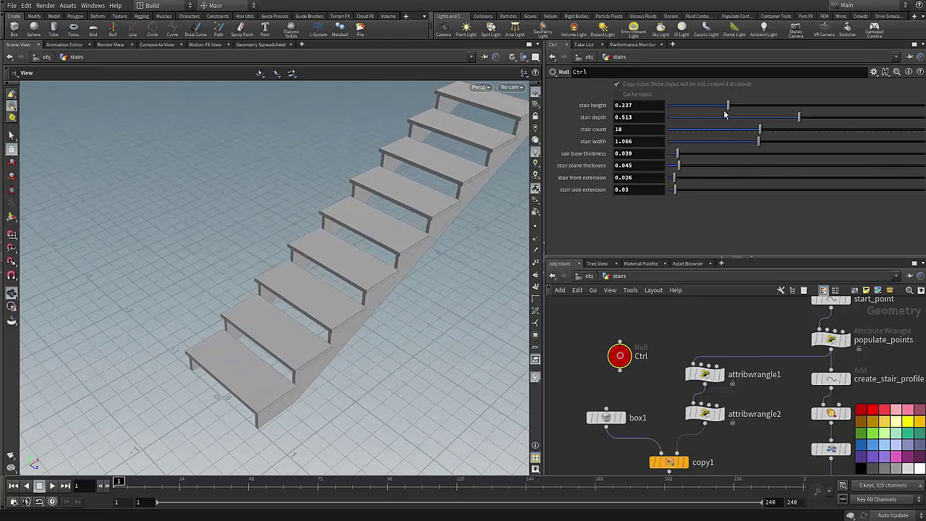
- Reduce the stair depth to 0.34 and the stair height to 0.184, inspecting the staircase from several angles
drag(767, 116, 754, 119)
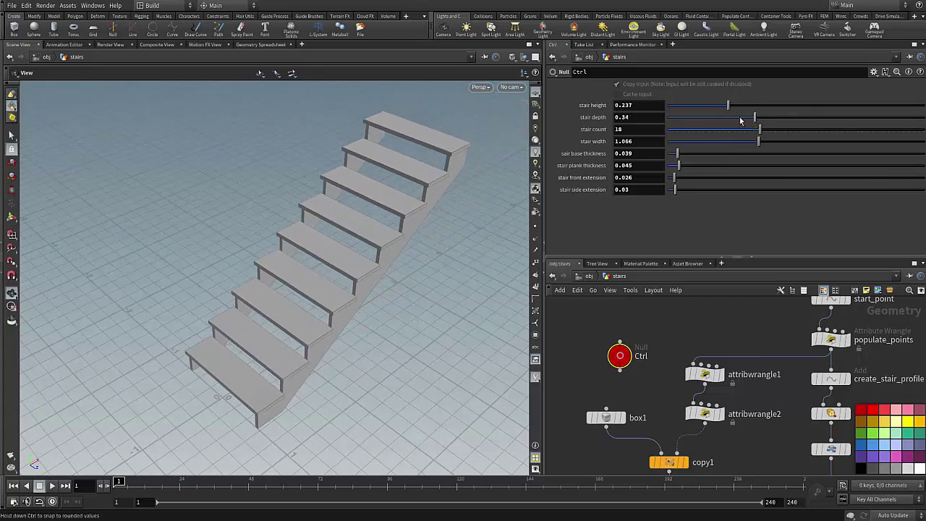
drag(314, 232, 301, 200)
drag(728, 105, 720, 106)
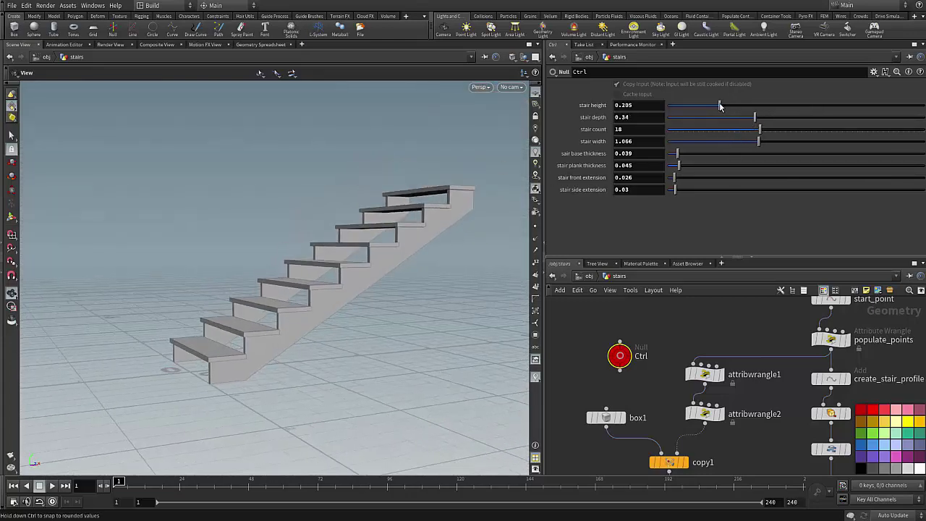
drag(253, 290, 327, 257)
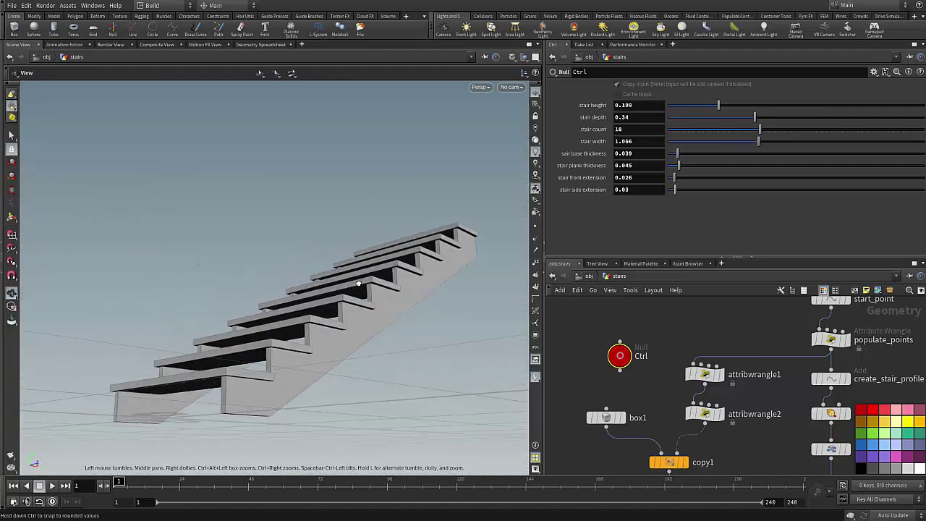
drag(311, 405, 289, 284)
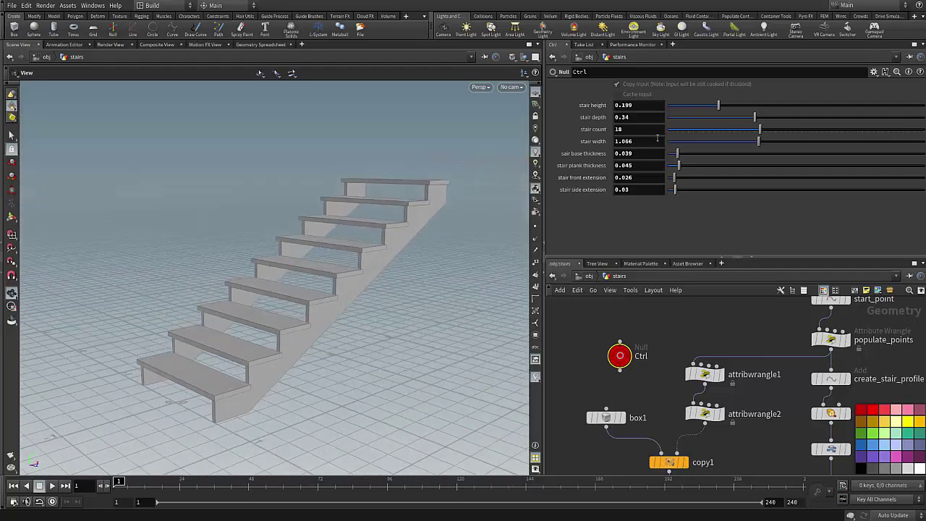
drag(719, 107, 716, 105)
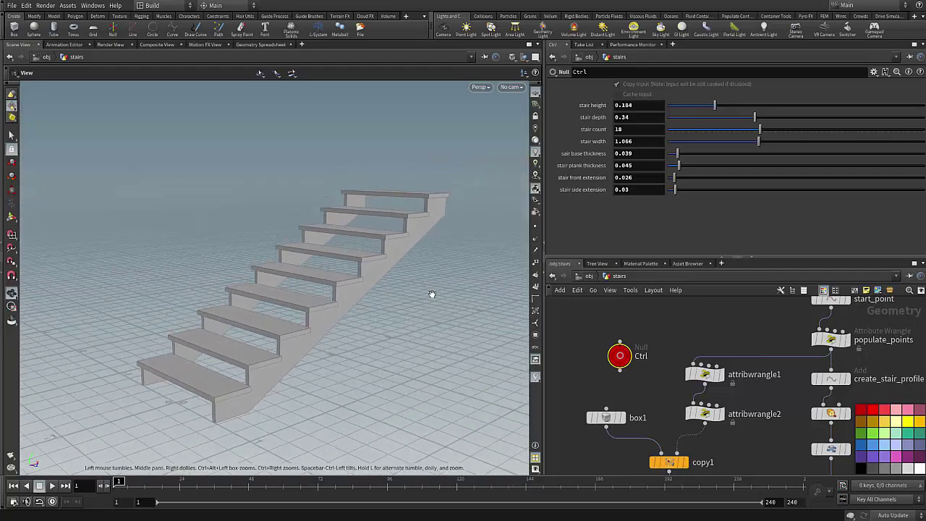
- Move the Ctrl null closer to the box1 node so it sits directly above it in the network
drag(430, 294, 311, 296)
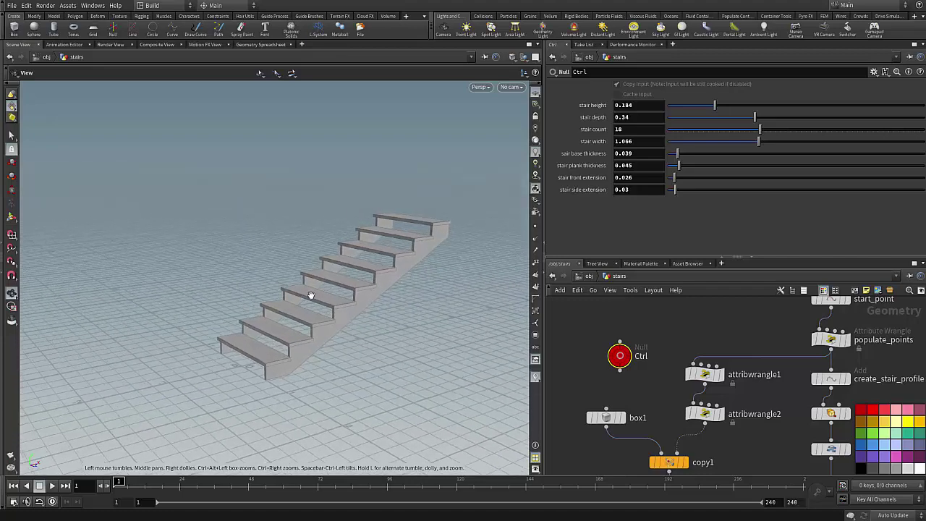
right_drag(311, 296, 455, 324)
scroll(616, 378, down, 2)
scroll(617, 374, up, 1)
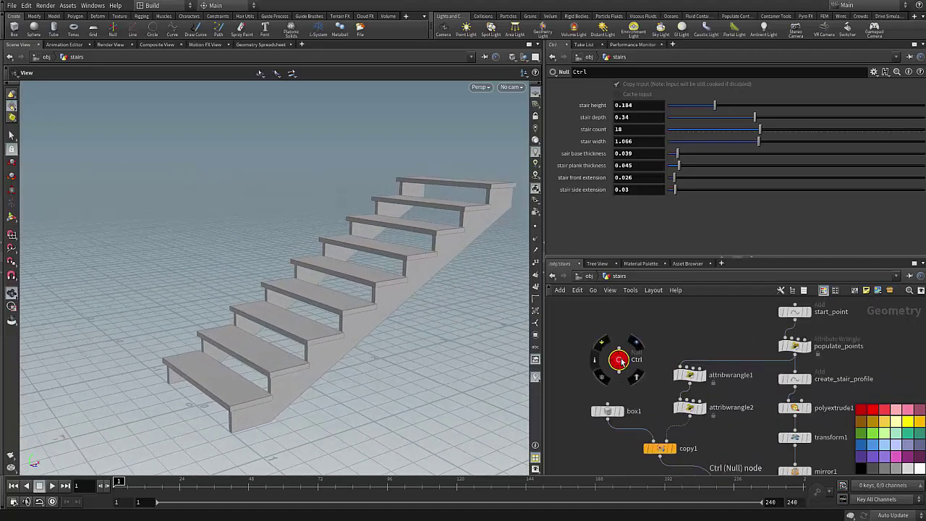
drag(620, 361, 604, 370)
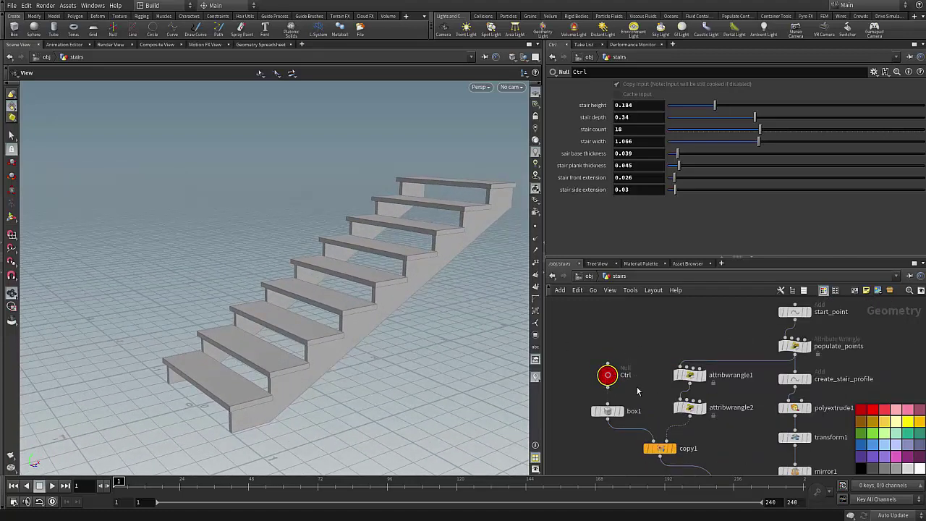
click(647, 394)
middle_drag(648, 394, 638, 335)
scroll(657, 356, down, 1)
middle_drag(715, 389, 674, 444)
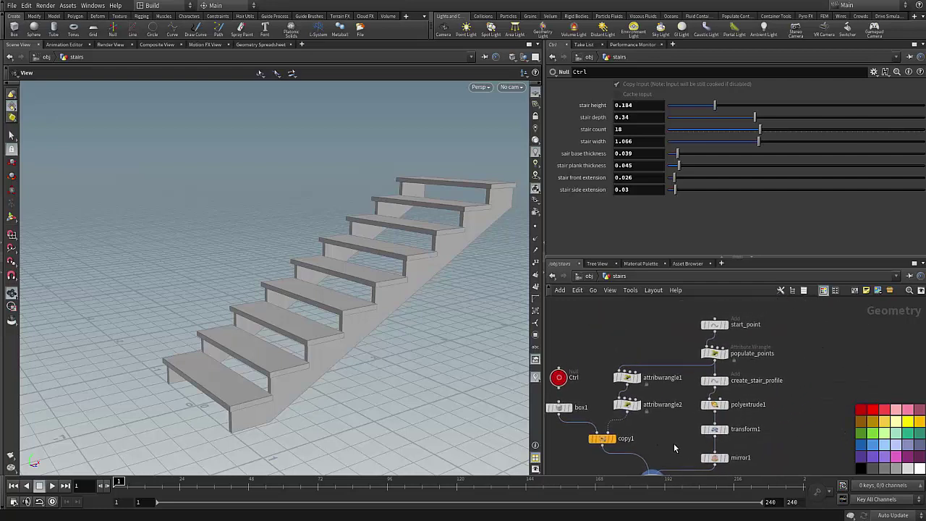
- Tidy the network layout by nudging the create_stair_profile, attribwrangle2 and copy1 nodes into neater positions
click(716, 459)
scroll(706, 427, down, 2)
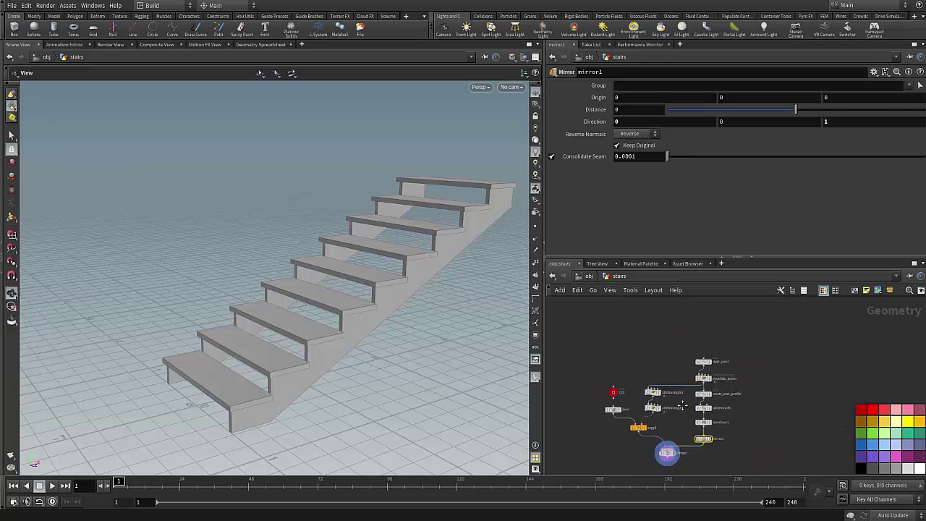
scroll(637, 420, up, 1)
scroll(627, 413, down, 1)
scroll(628, 398, up, 5)
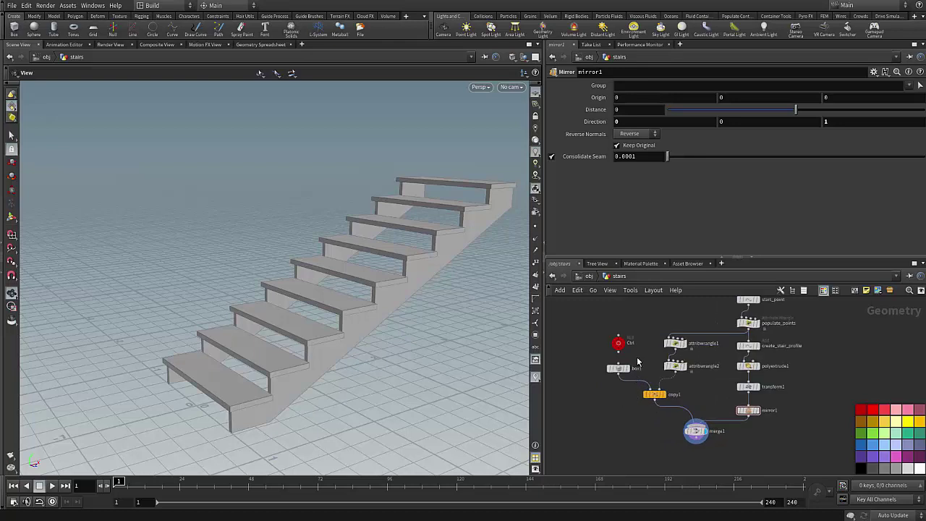
drag(680, 373, 679, 377)
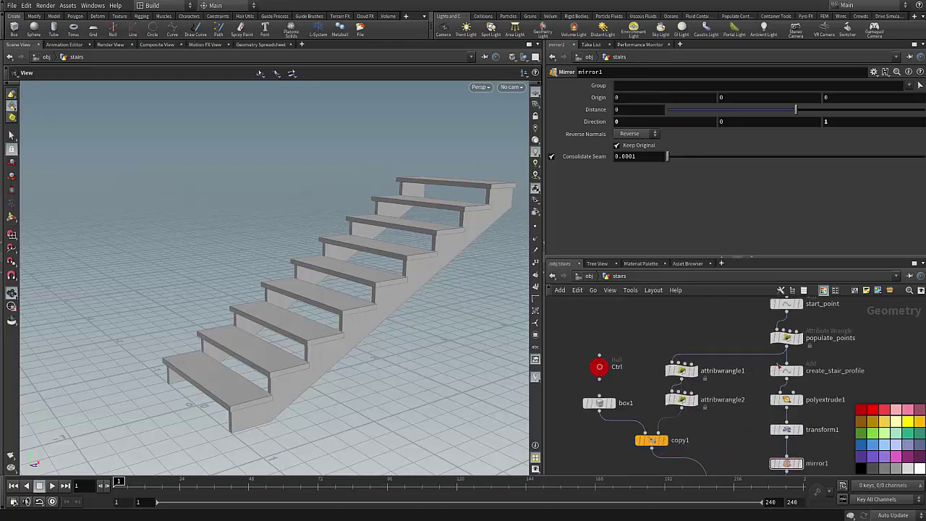
drag(788, 372, 791, 372)
drag(692, 402, 692, 399)
middle_drag(691, 425, 706, 389)
scroll(680, 397, up, 2)
drag(663, 407, 648, 410)
- Examine the staircase and its complete node network, from the Ctrl null and start_point down to merge1
scroll(736, 396, down, 4)
middle_drag(695, 441, 624, 422)
scroll(625, 422, up, 2)
scroll(699, 382, down, 3)
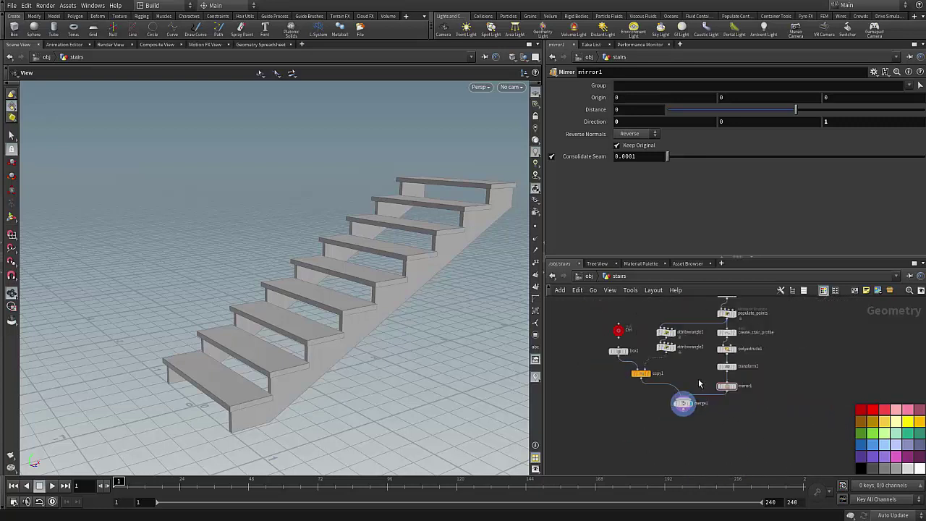
middle_drag(699, 379, 684, 405)
scroll(686, 405, up, 3)
middle_drag(787, 399, 780, 423)
scroll(780, 424, down, 2)
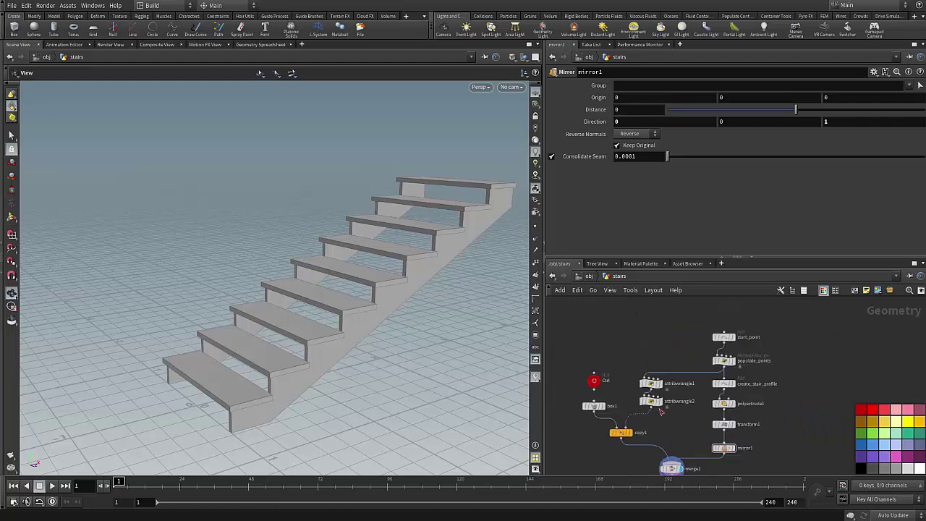
drag(399, 368, 285, 325)
scroll(624, 349, down, 3)
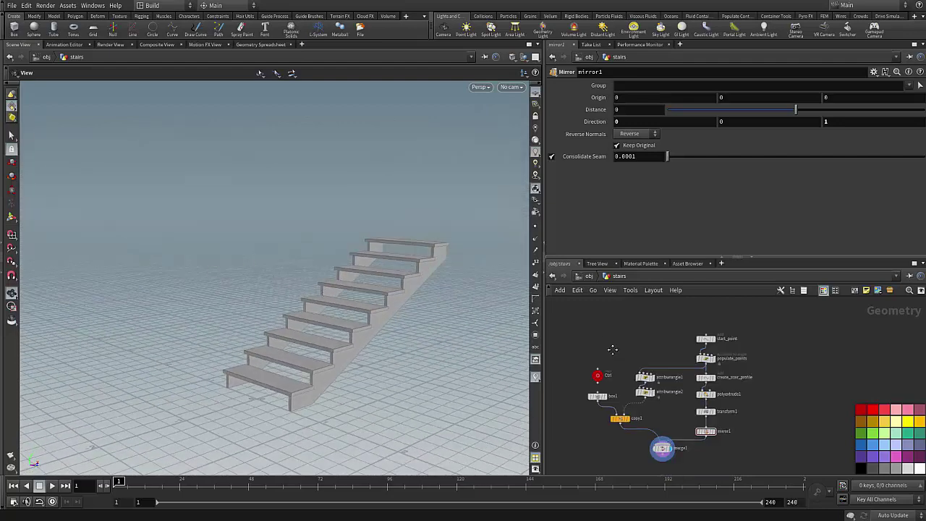
drag(583, 313, 769, 447)
scroll(658, 373, up, 3)
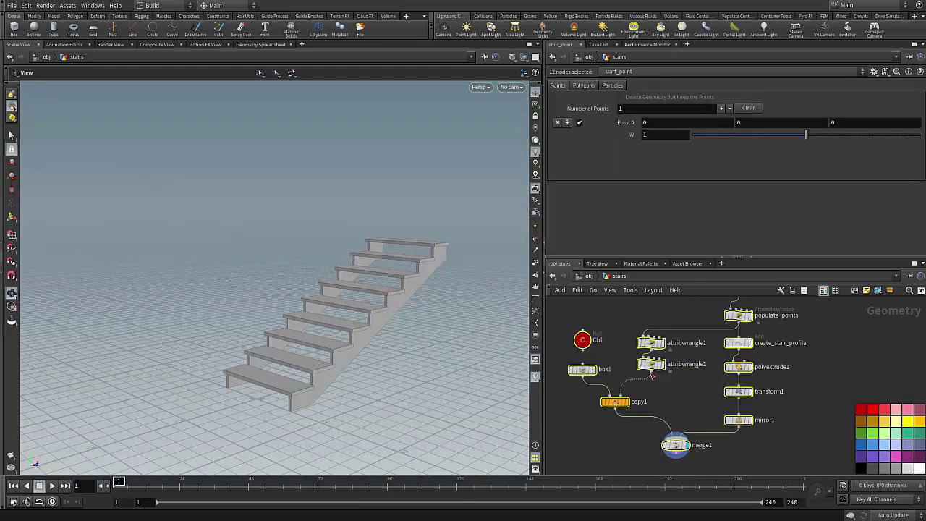
click(600, 321)
scroll(591, 349, up, 2)
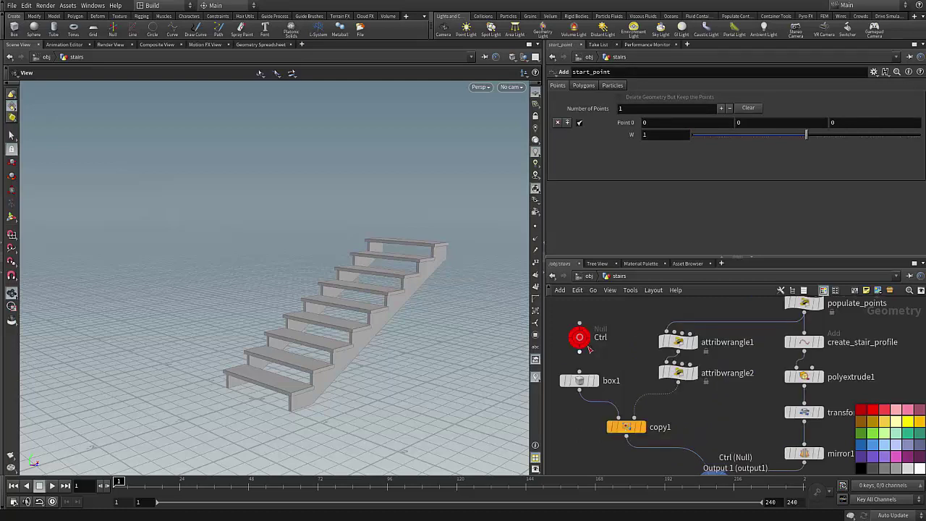
- Move the attribwrangle2 node slightly farther below attribwrangle1, level with the box1 node
scroll(597, 362, up, 2)
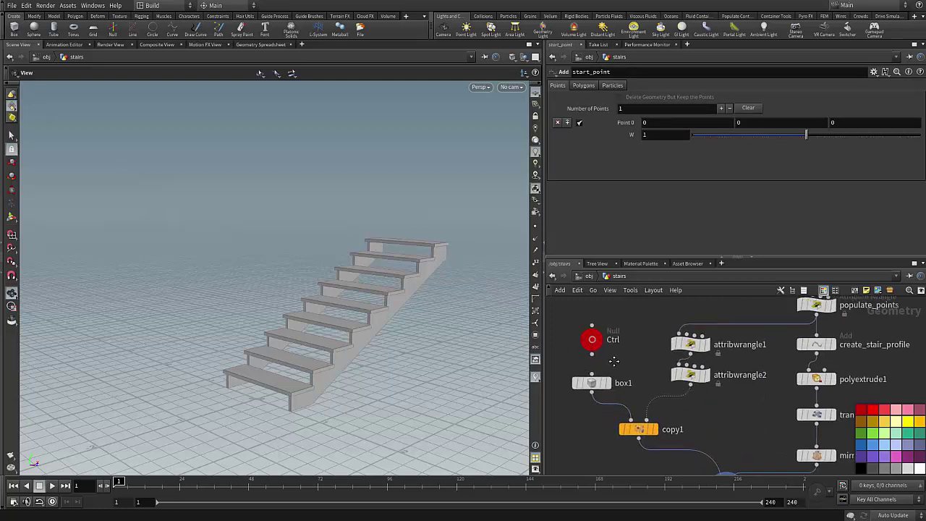
drag(716, 381, 716, 392)
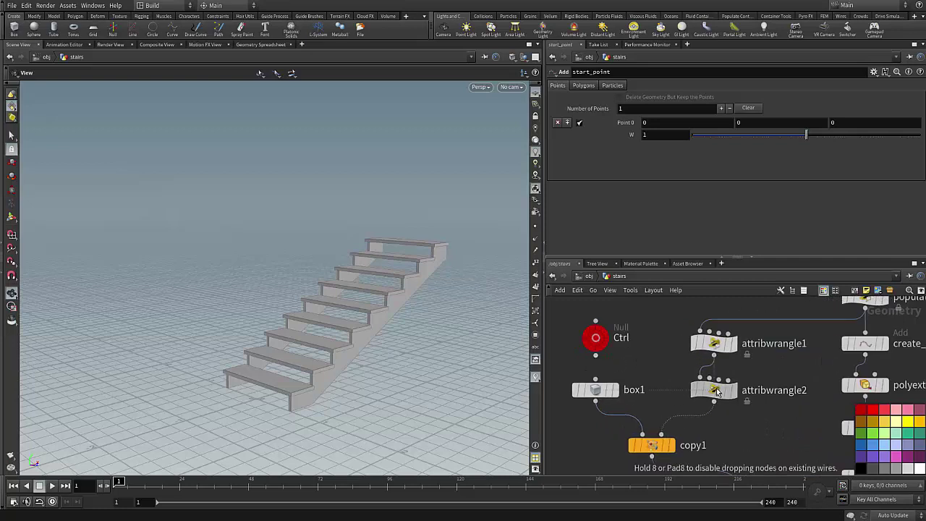
middle_drag(636, 366, 658, 353)
scroll(658, 353, down, 3)
middle_drag(764, 435, 709, 421)
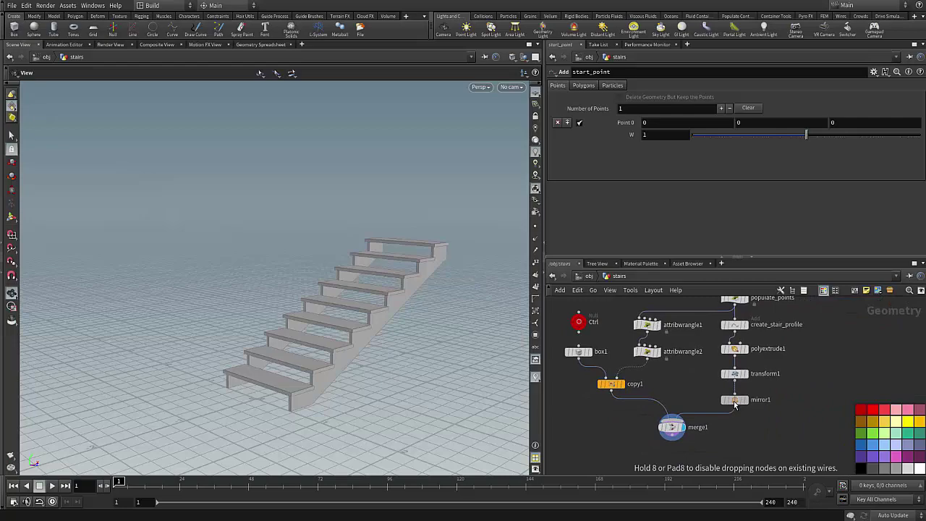
drag(435, 380, 385, 345)
scroll(649, 385, down, 3)
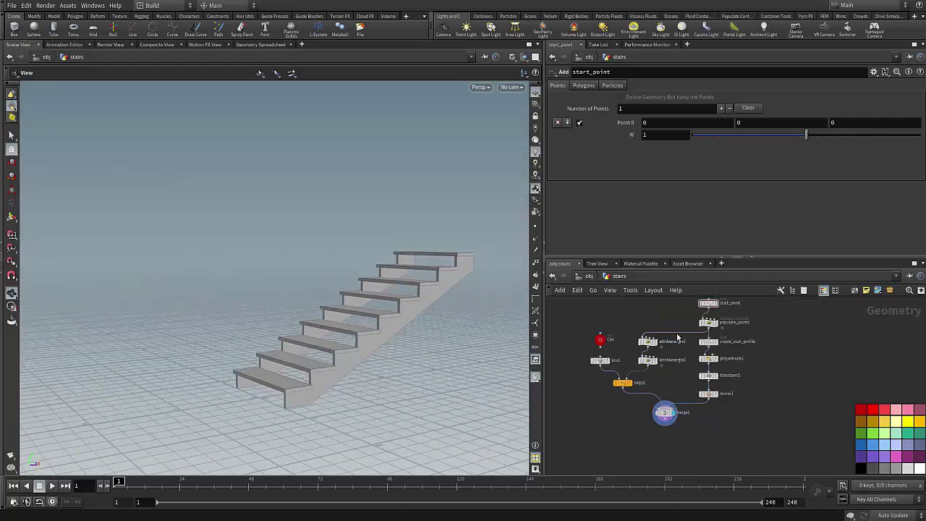
- Review the VEX code of the populate_points wrangle and the removepoint condition in attribwrangle2
middle_drag(677, 337, 662, 422)
scroll(688, 405, up, 3)
scroll(691, 406, up, 4)
click(698, 363)
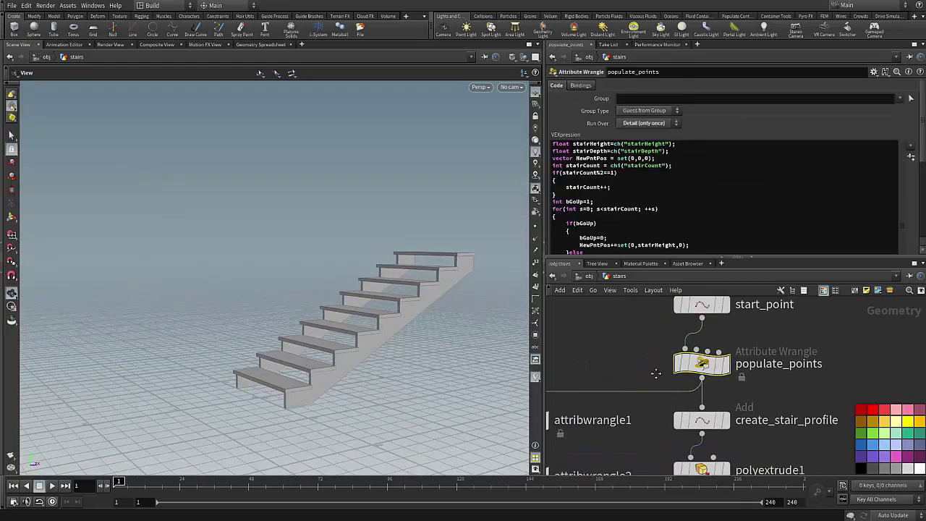
scroll(657, 374, up, 2)
drag(922, 161, 924, 185)
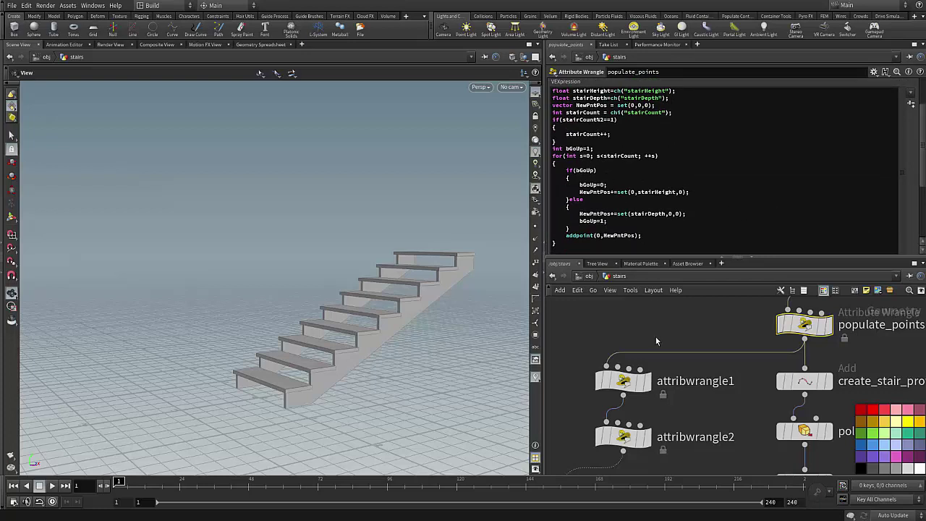
scroll(657, 341, down, 3)
click(686, 400)
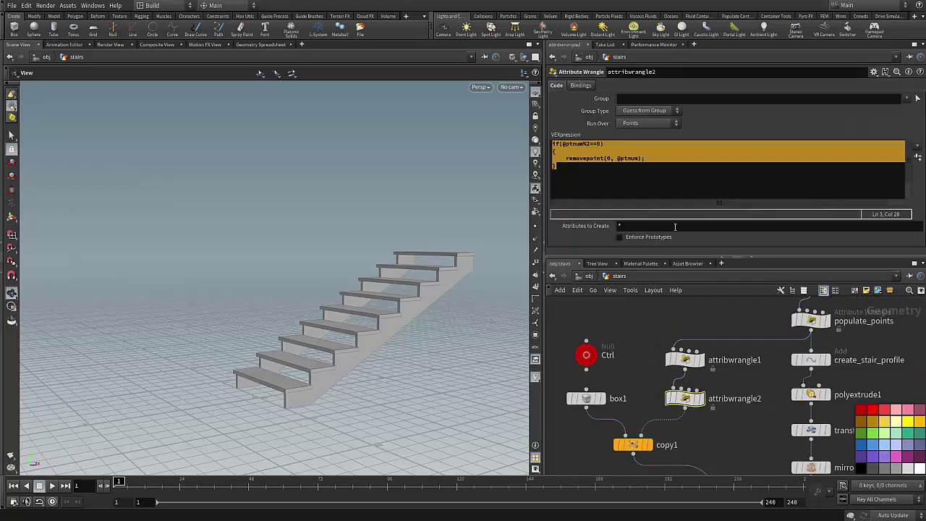
click(602, 178)
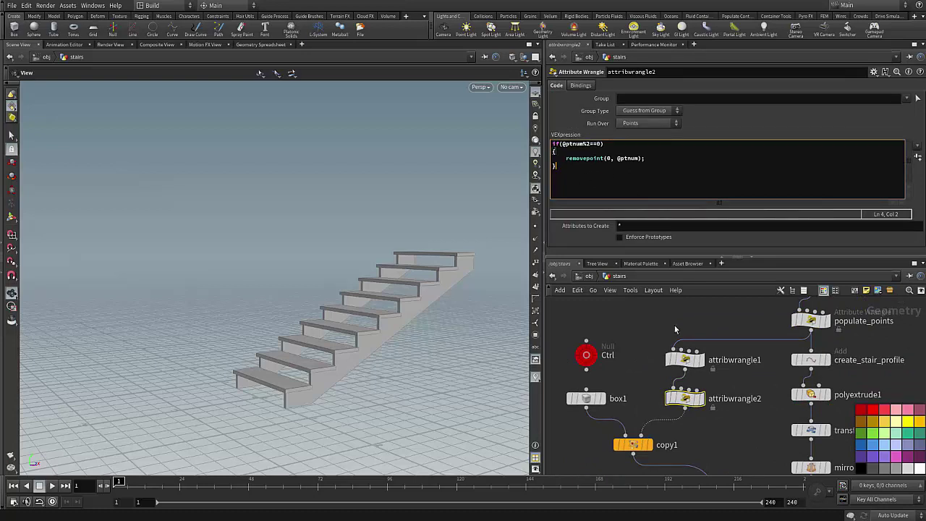
scroll(678, 429, up, 3)
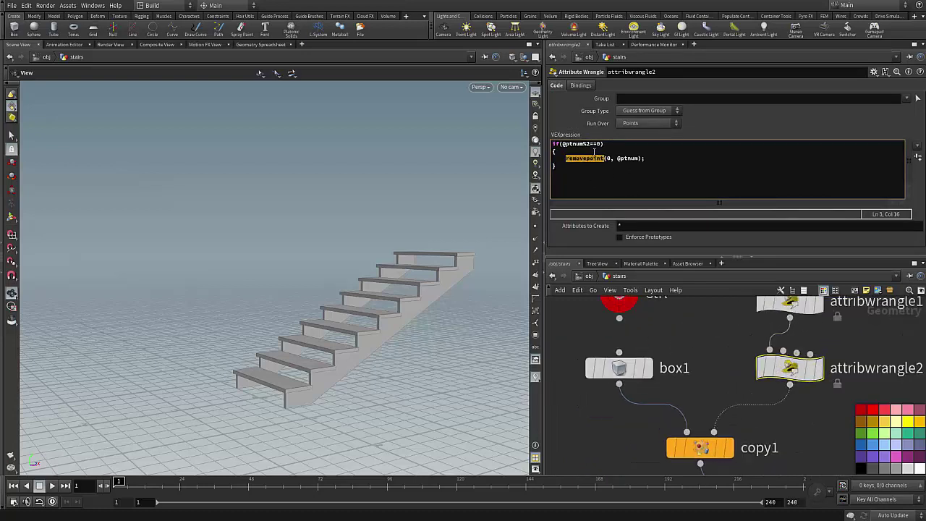
scroll(722, 396, down, 3)
click(608, 182)
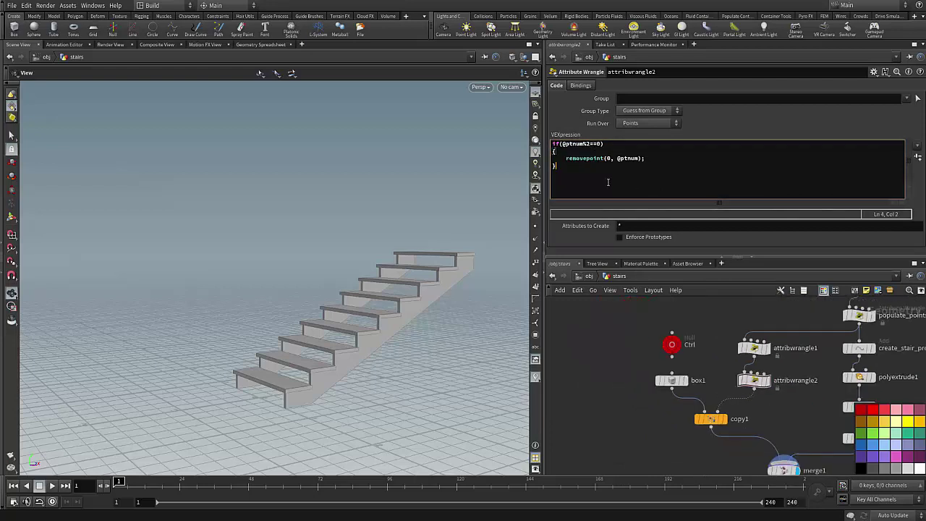
click(613, 429)
scroll(633, 422, down, 4)
middle_drag(634, 422, 596, 370)
scroll(611, 373, up, 2)
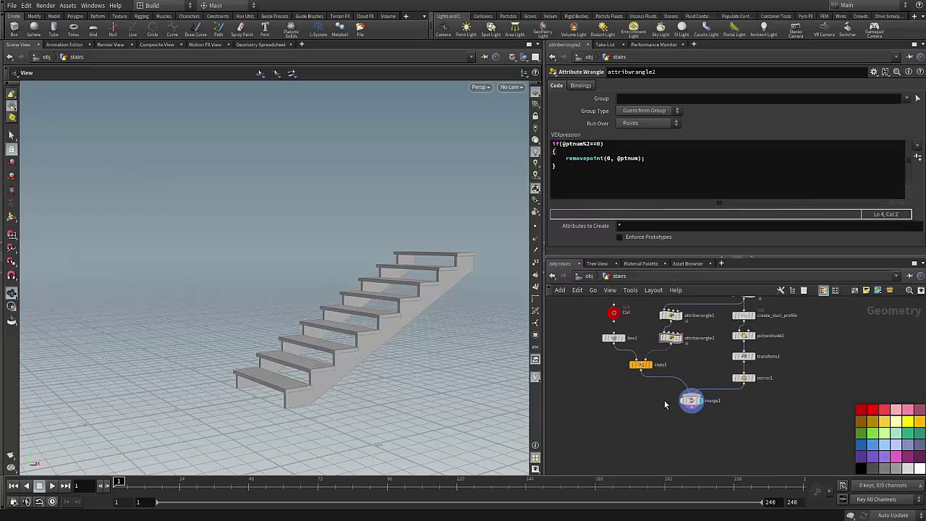
scroll(664, 404, up, 2)
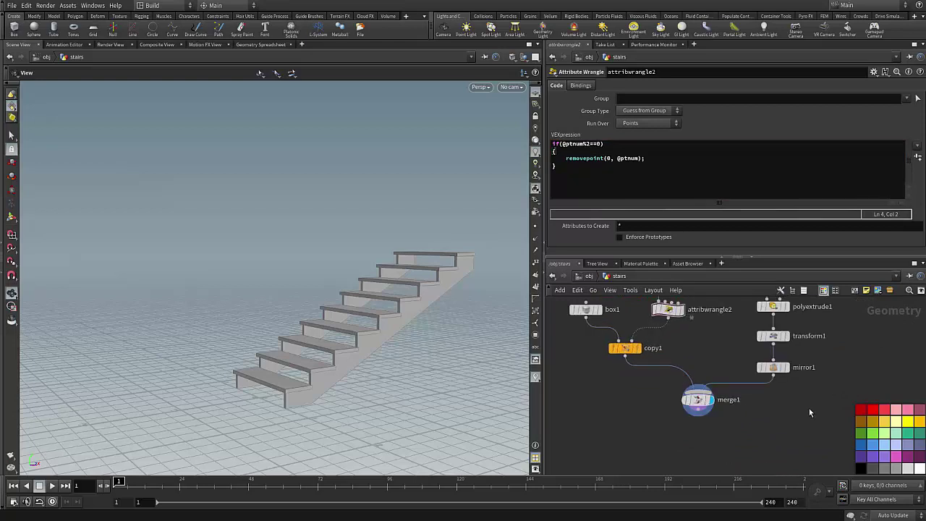